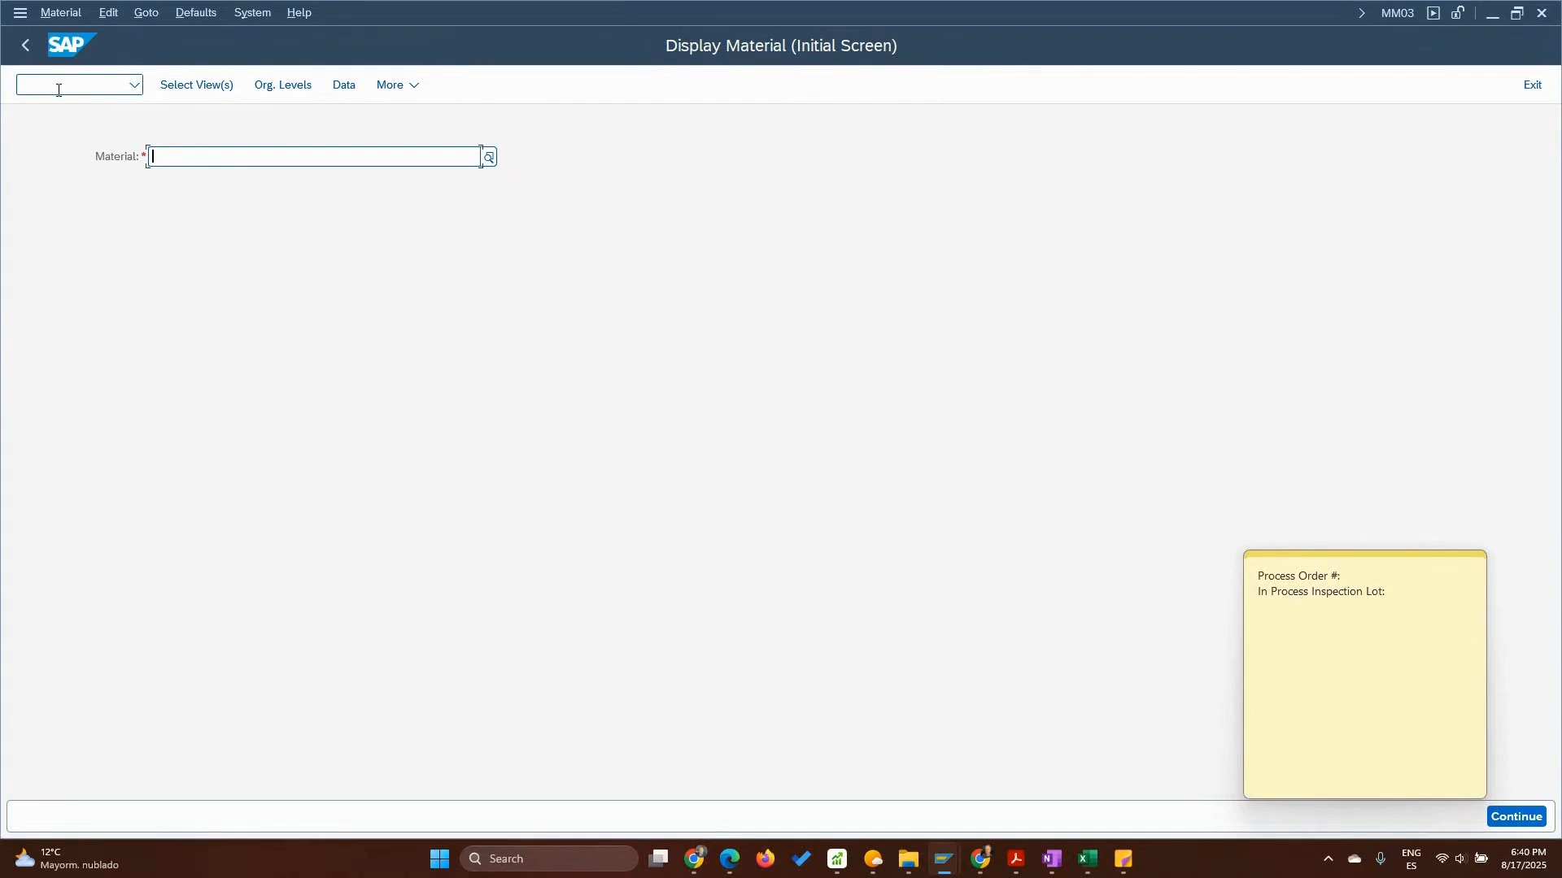
Display material NPK151515 with only the Quality Management view selected, for plant DE01.
text(NPK151515)
key(Return)
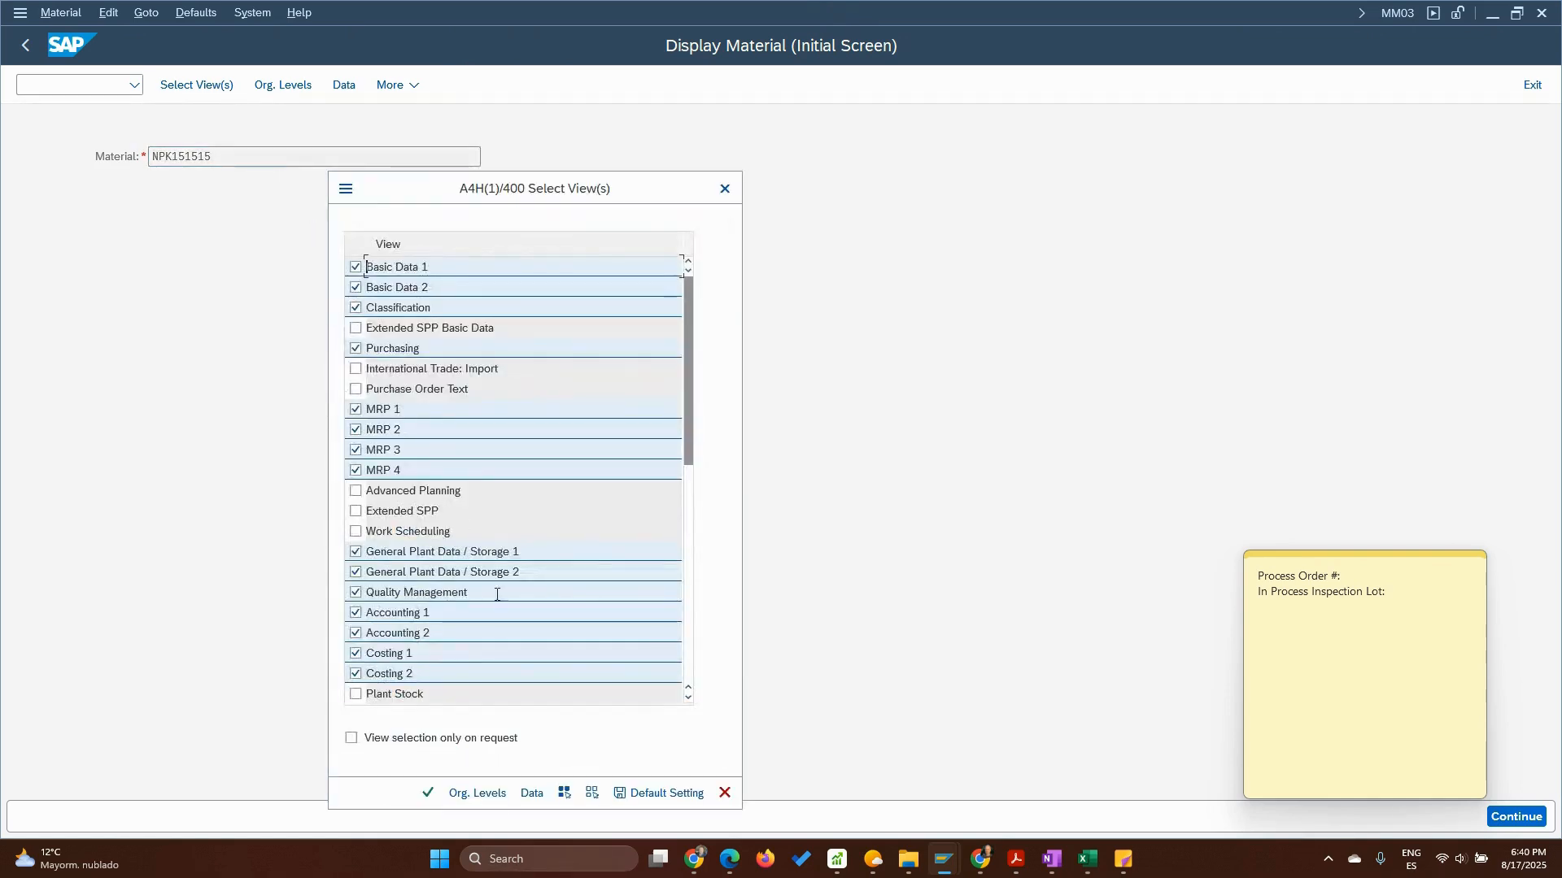
click(592, 793)
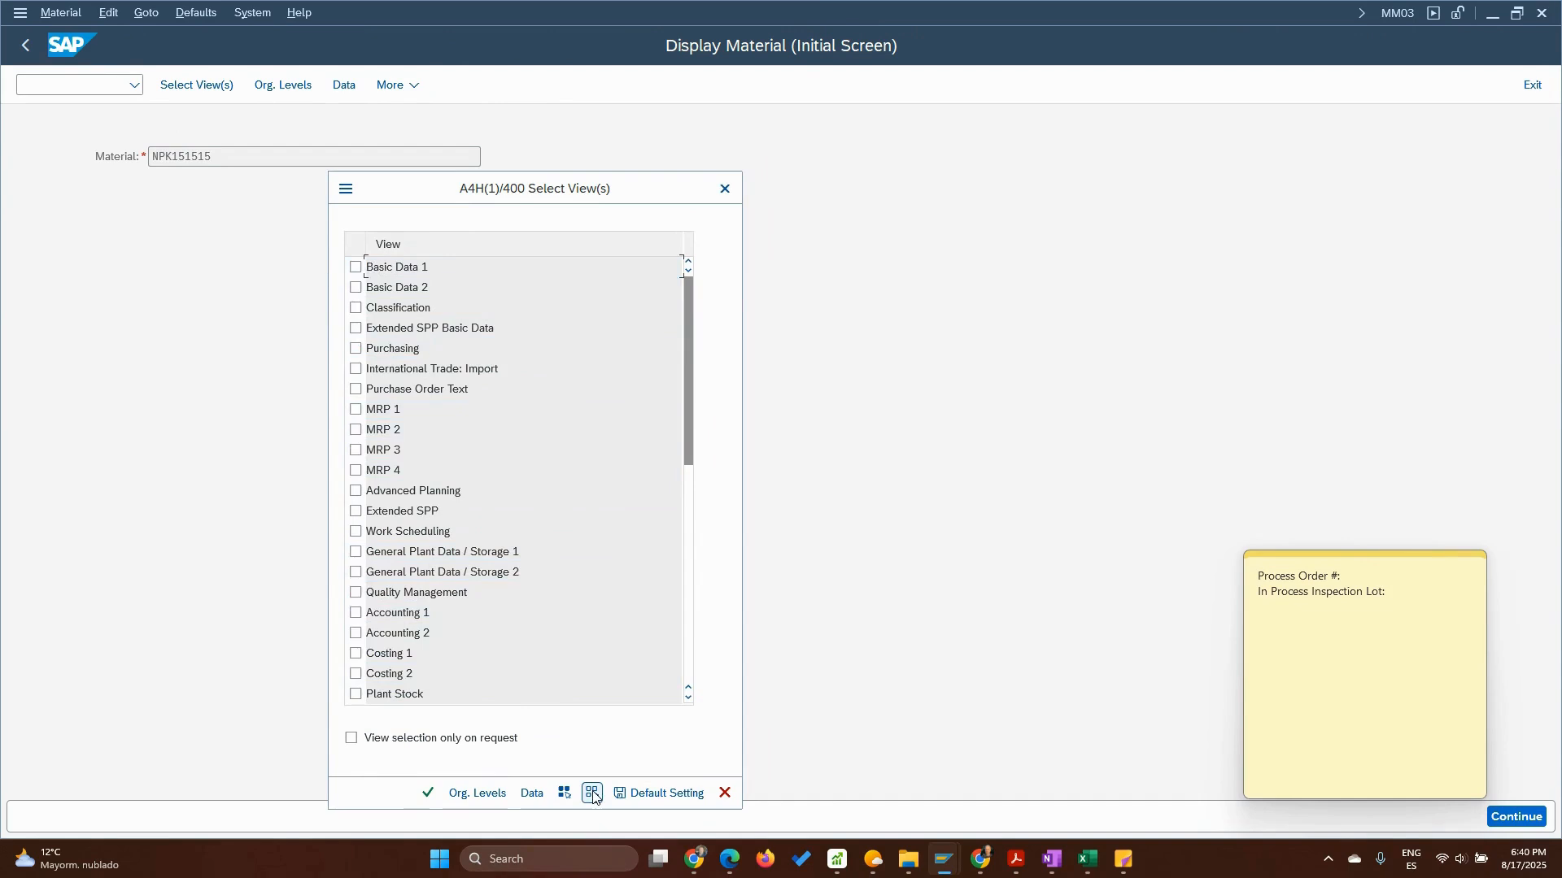
click(356, 592)
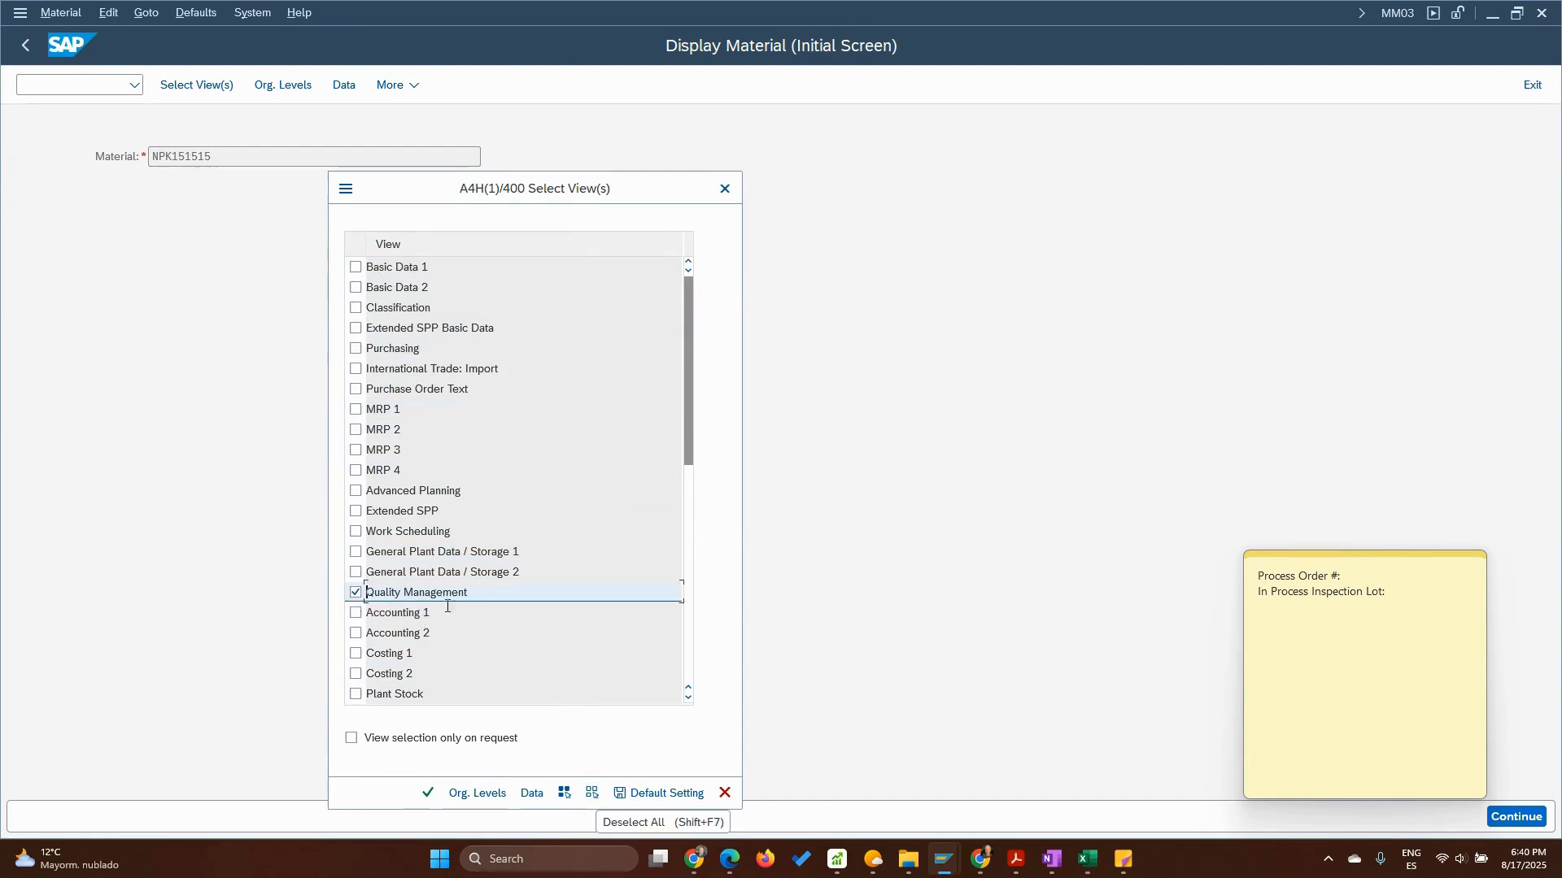
click(423, 794)
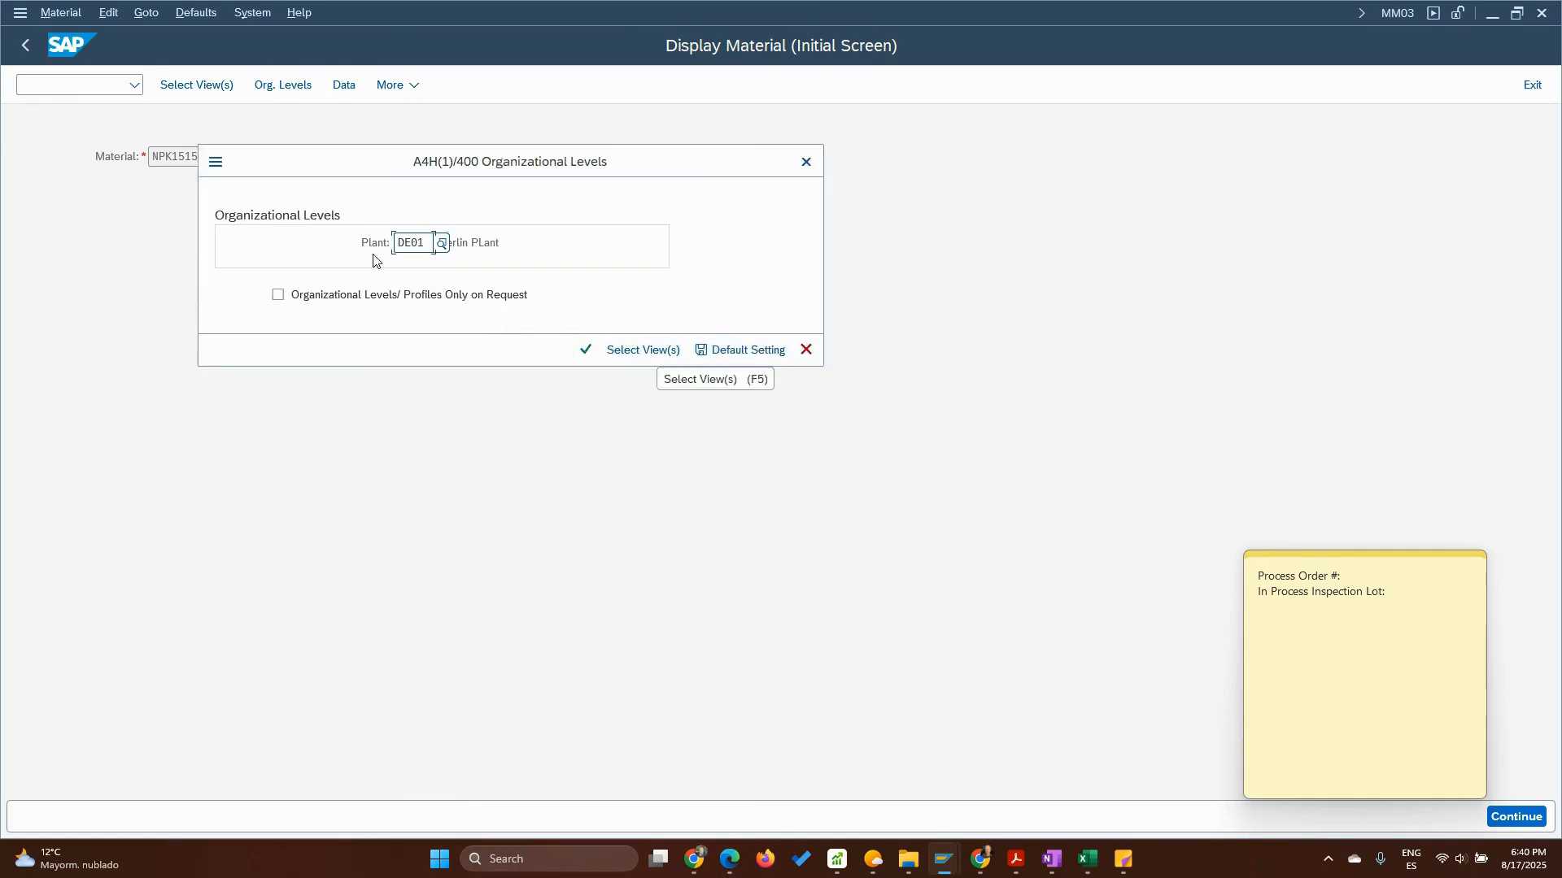
double_click(423, 241)
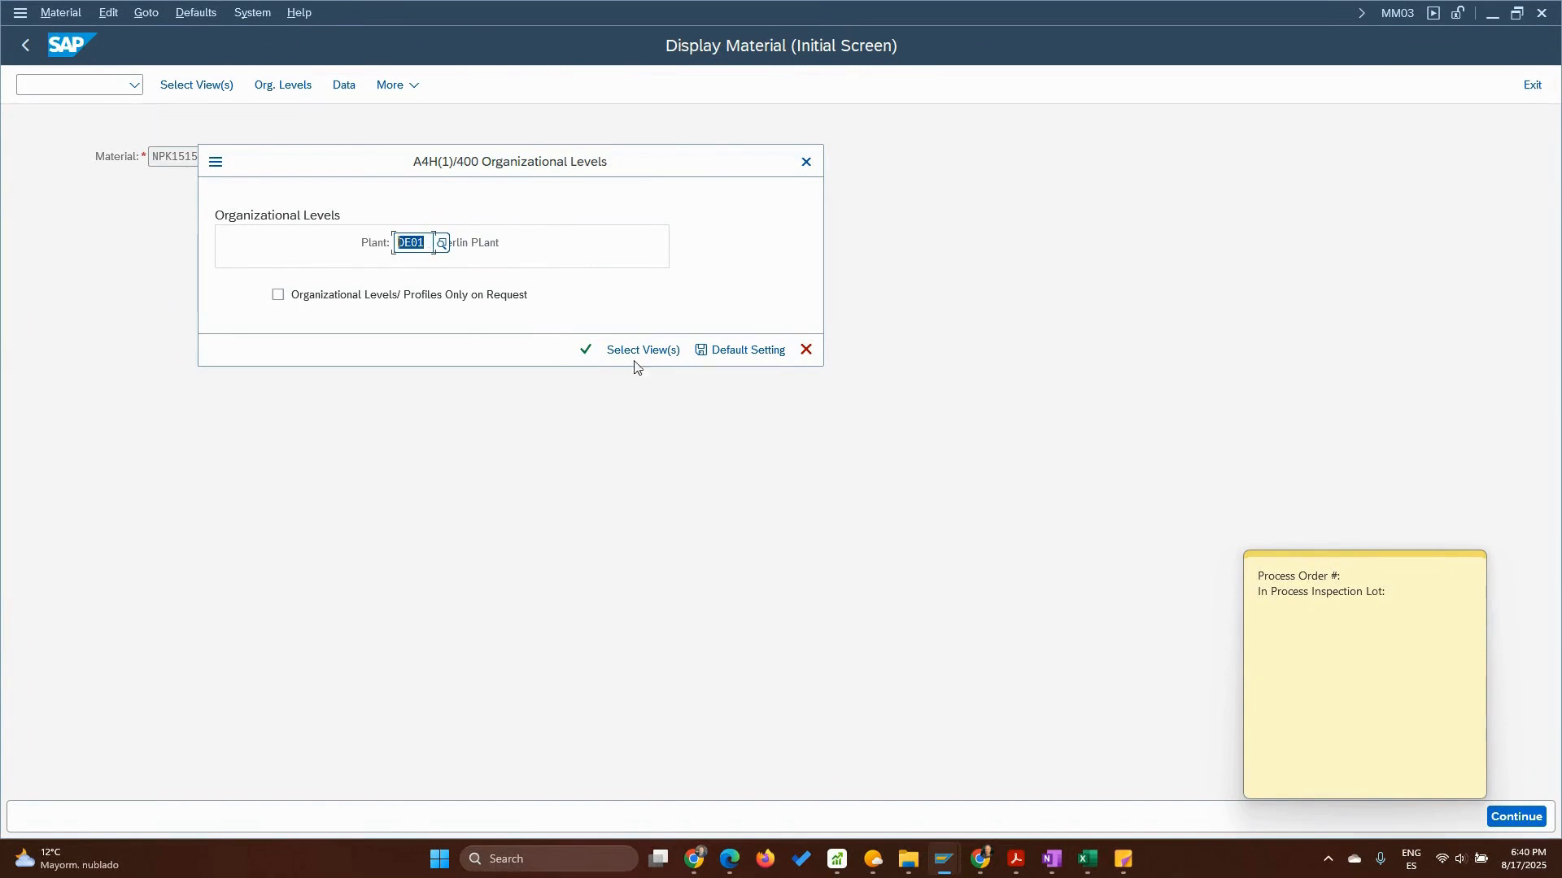
click(732, 350)
click(584, 350)
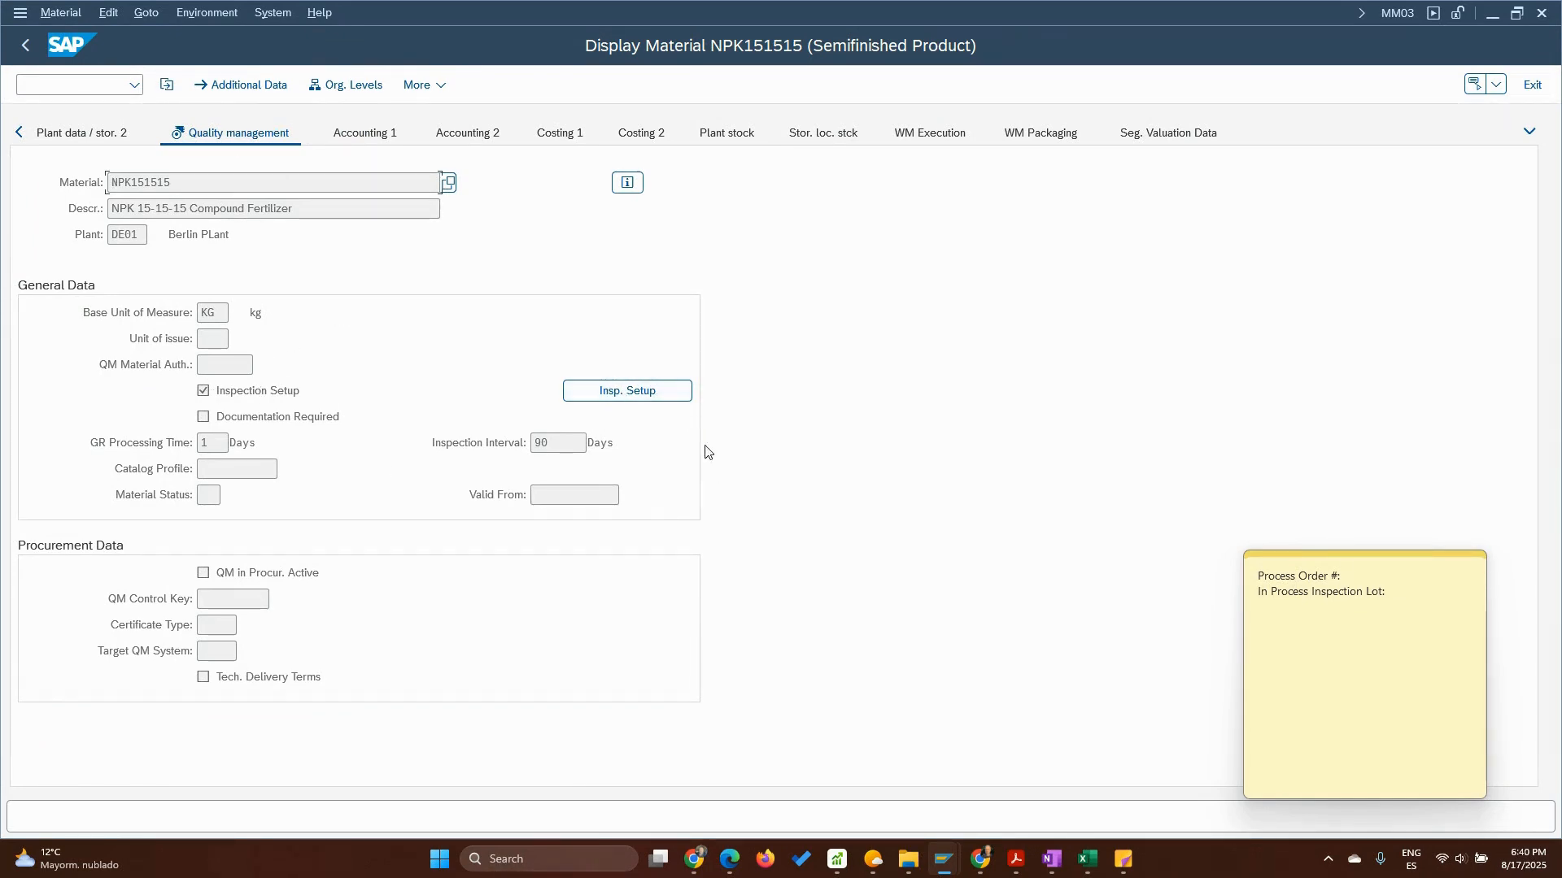
Examine the material's inspection setup details for inspection types 03 and 04, and leave the material display.
click(636, 395)
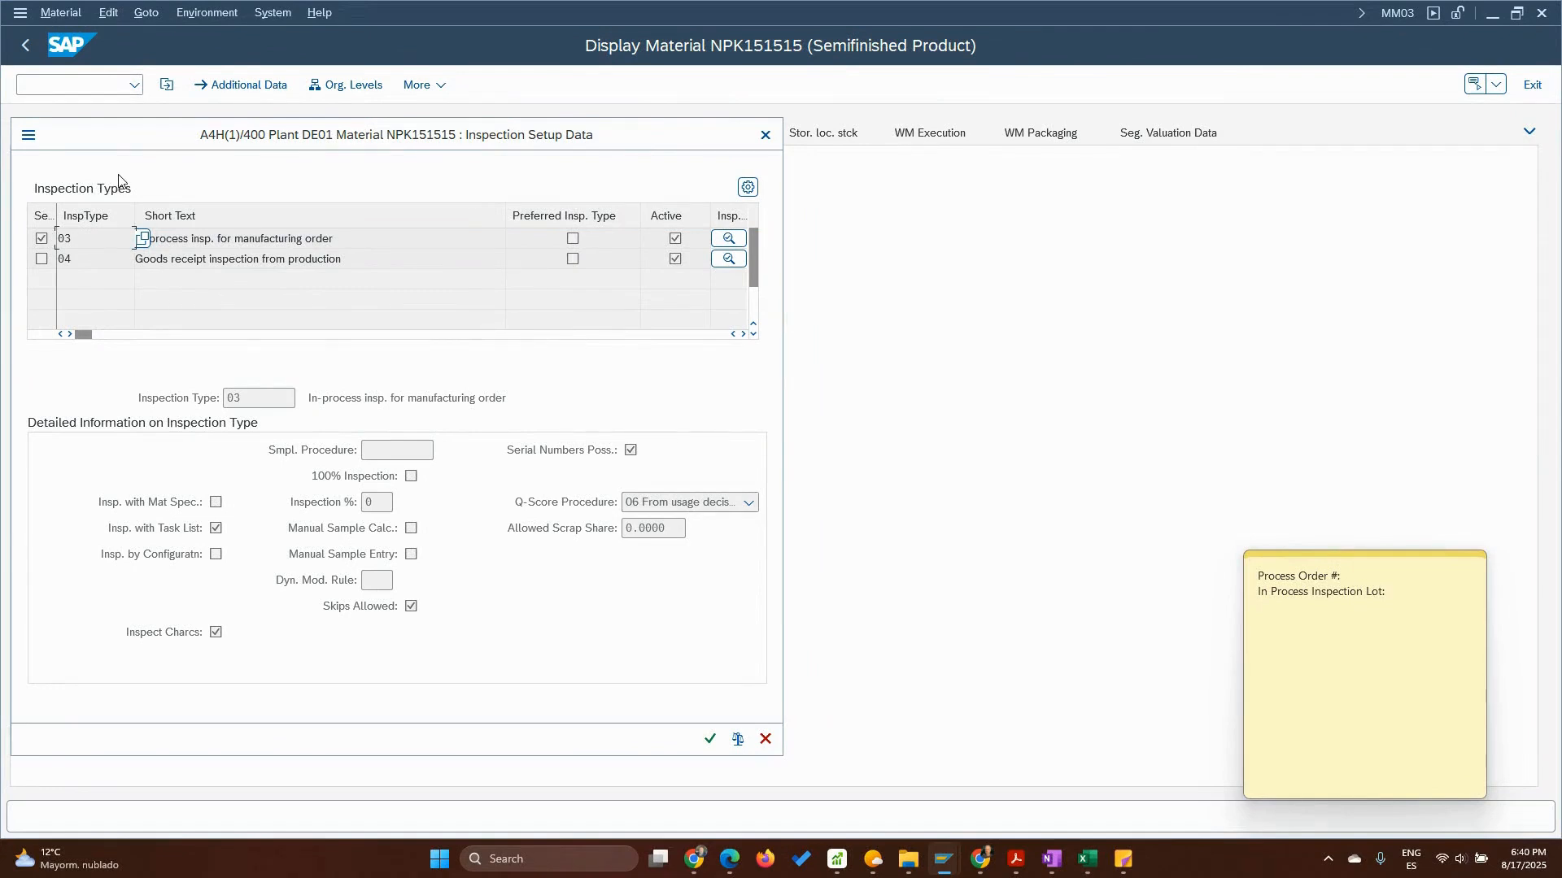
drag(82, 235, 46, 260)
click(70, 239)
click(90, 263)
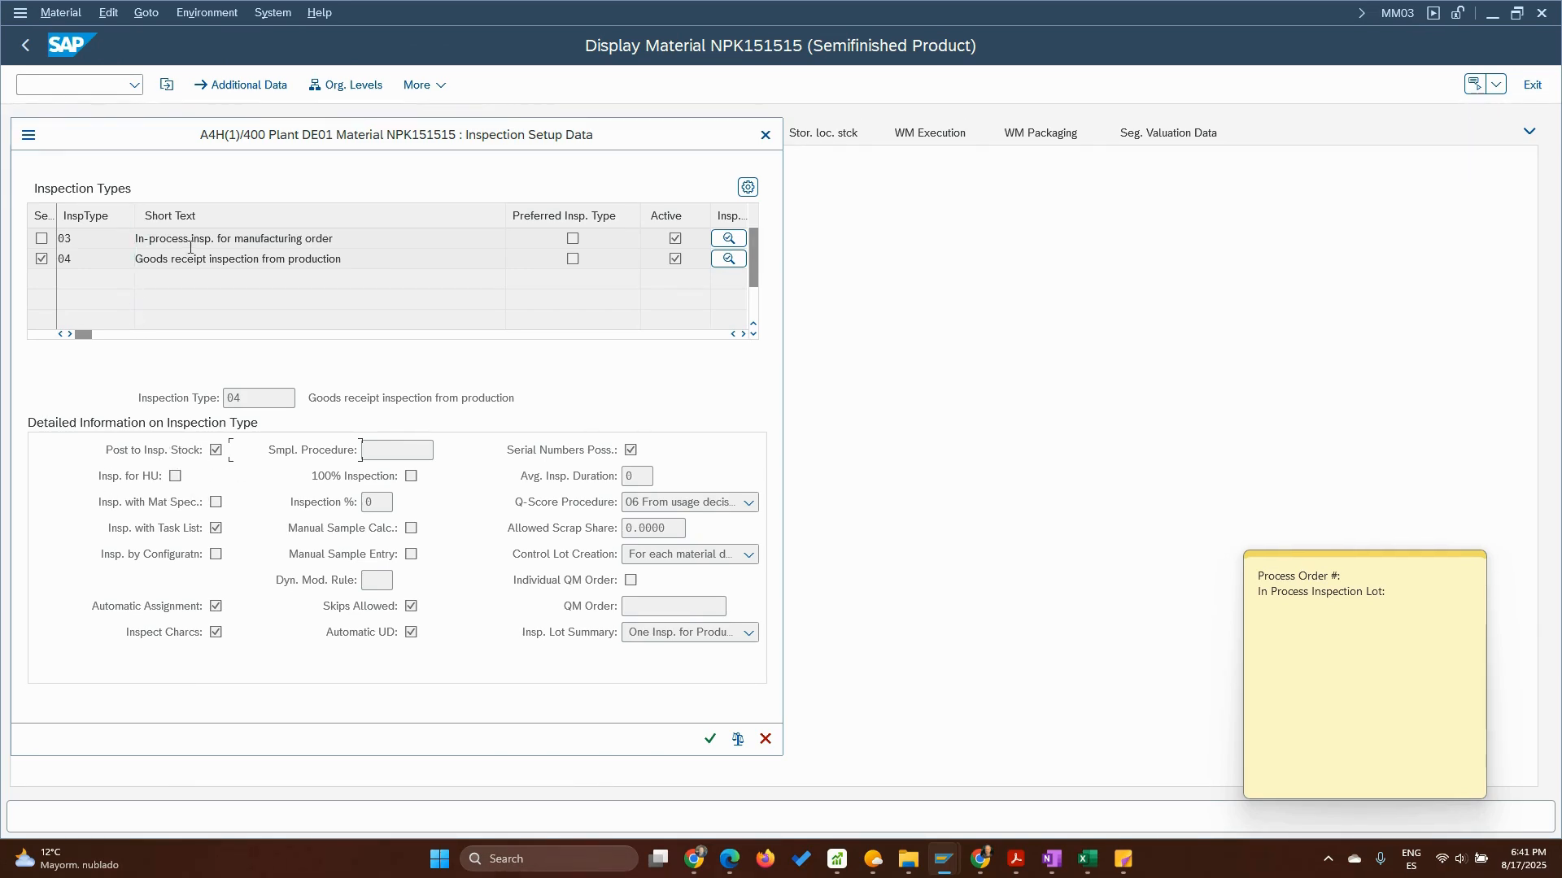
click(728, 238)
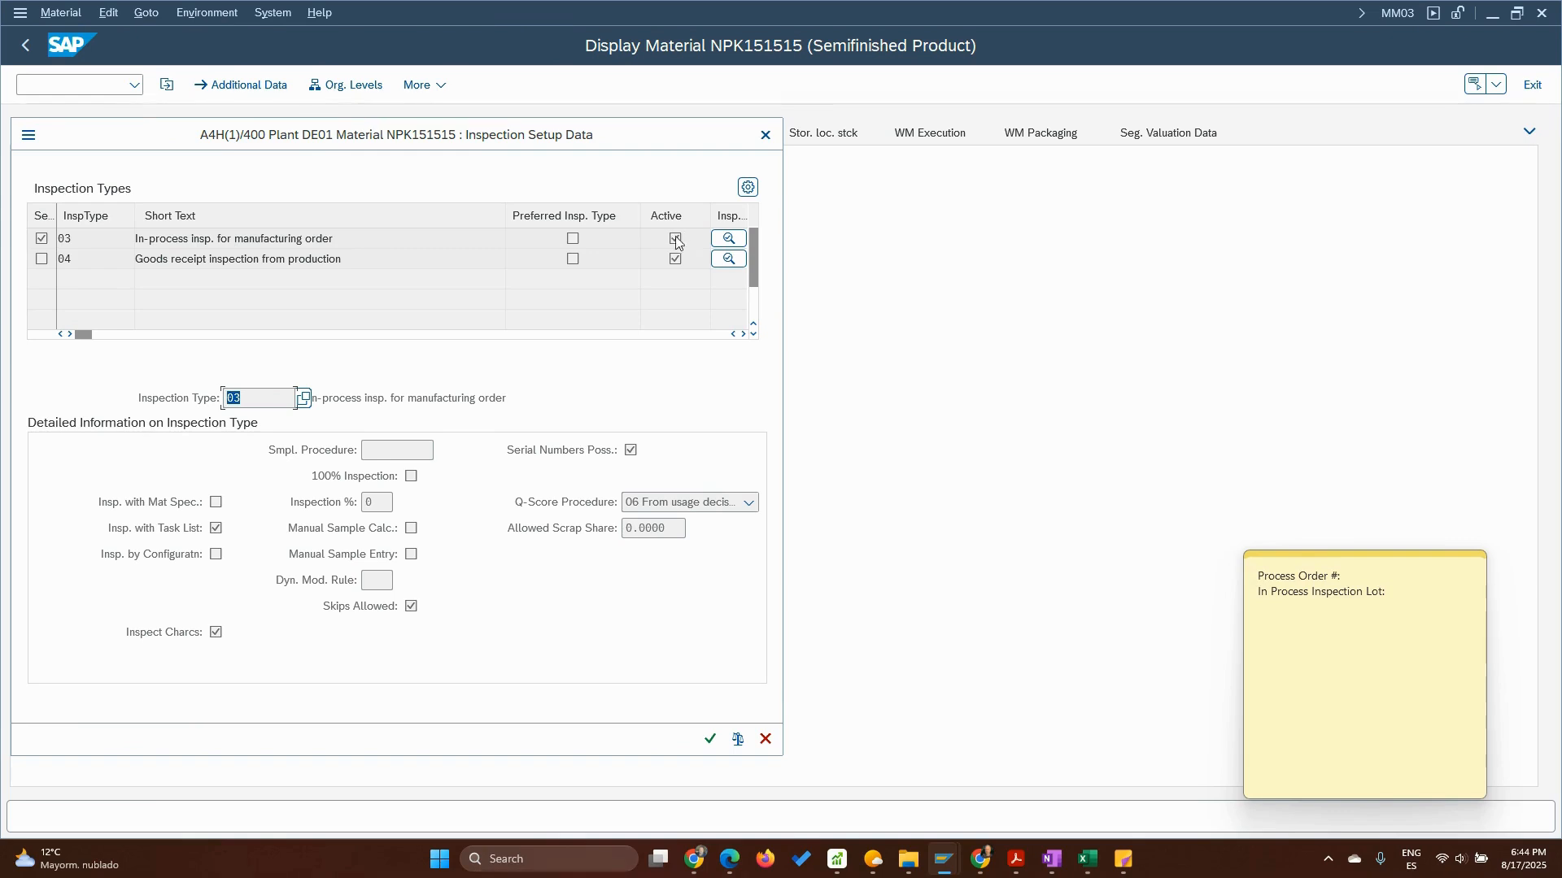
click(710, 739)
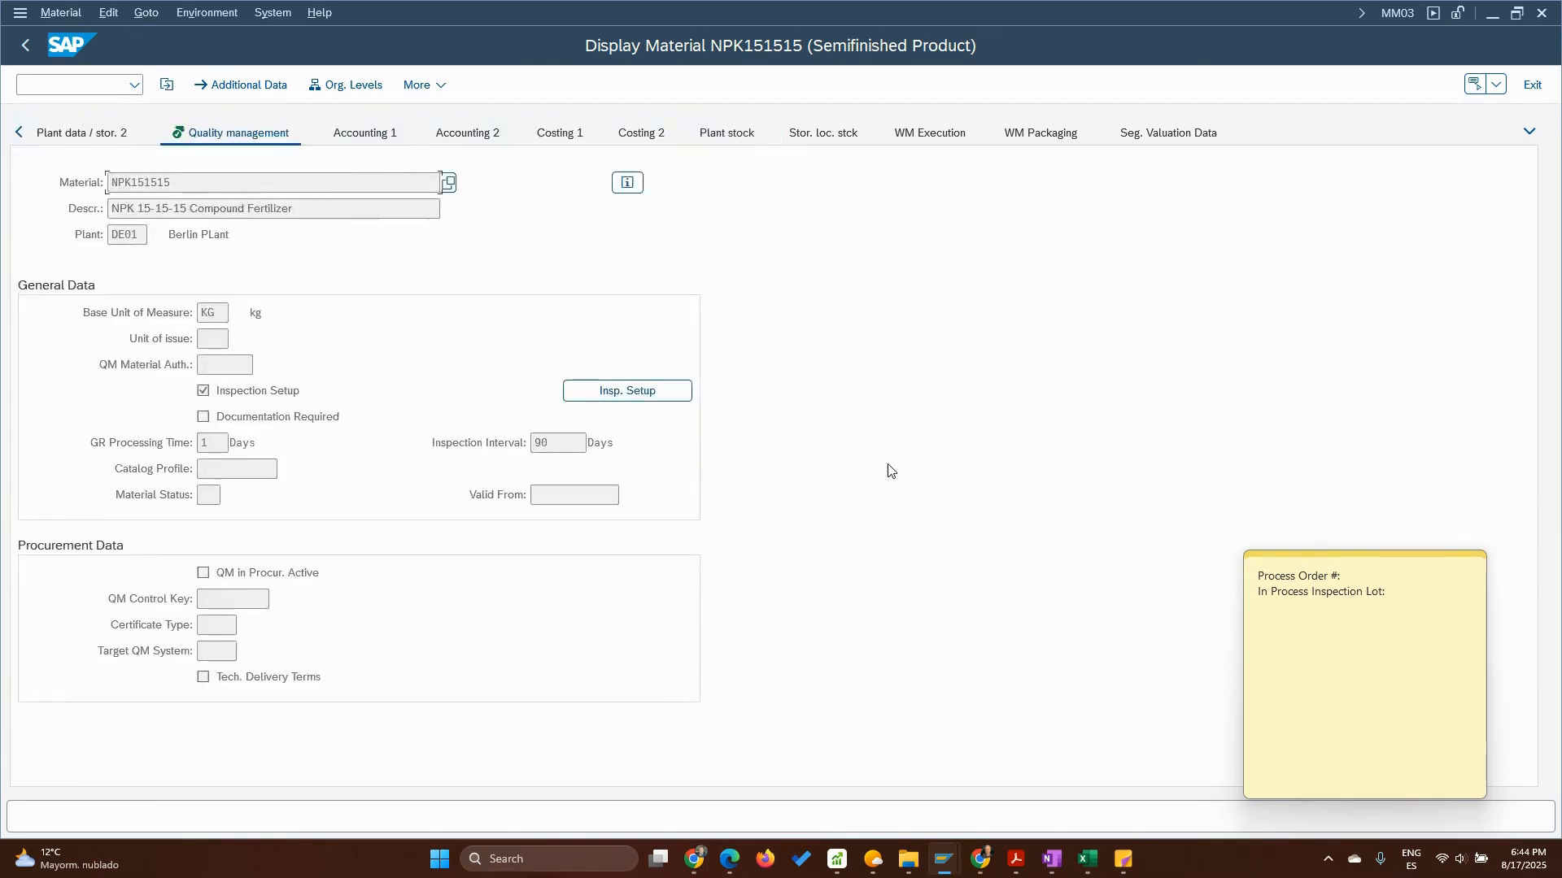
click(29, 45)
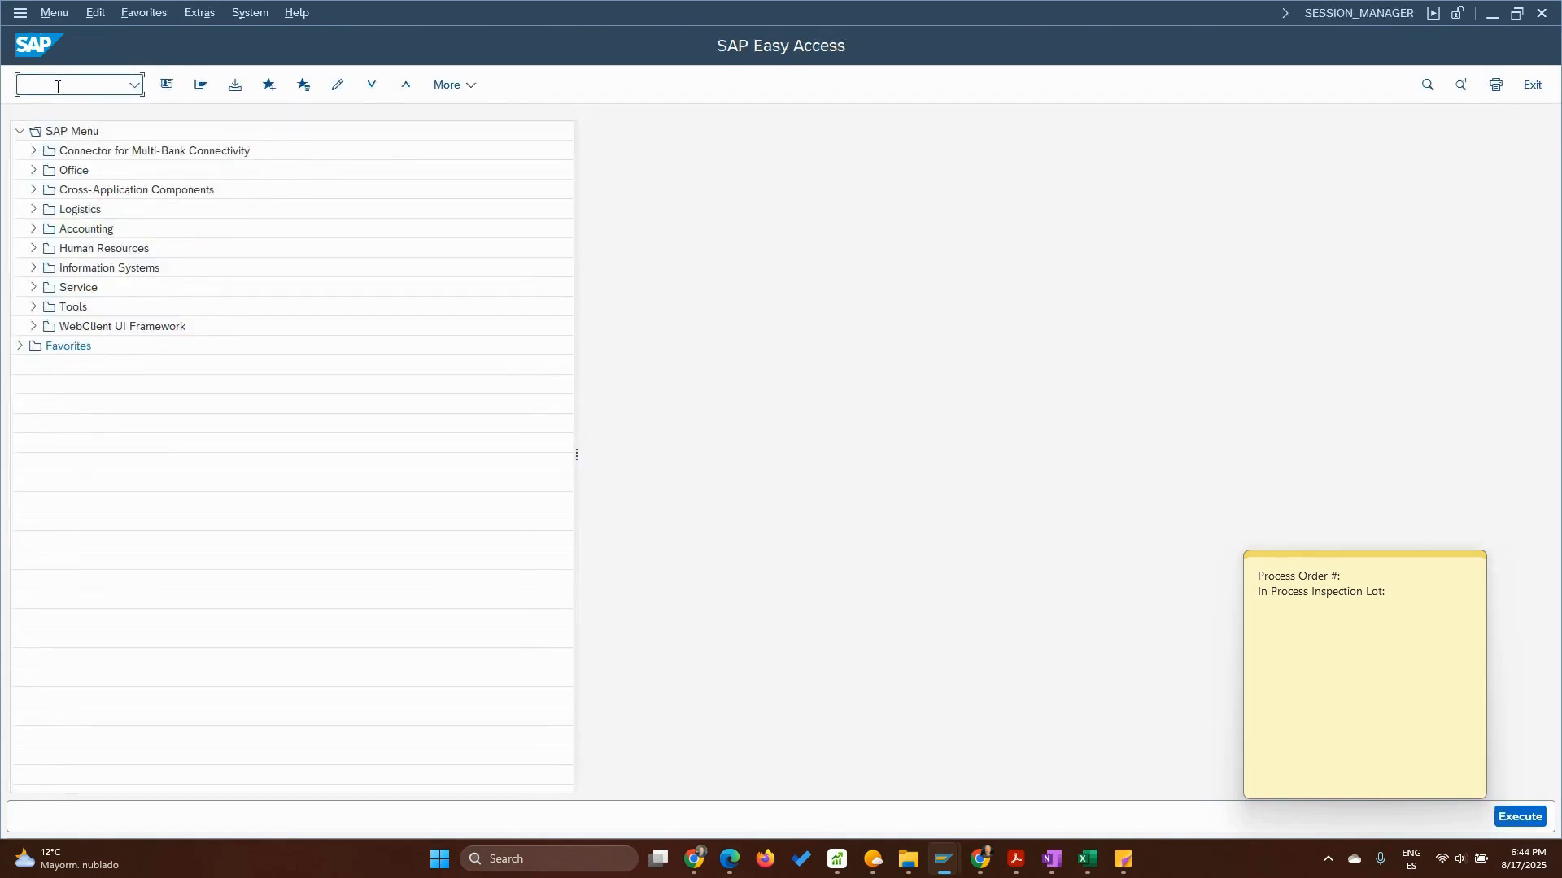
Run transaction C203 and display the master recipe operations for material NPK151515 in plant DE01.
text(203)
key(Return)
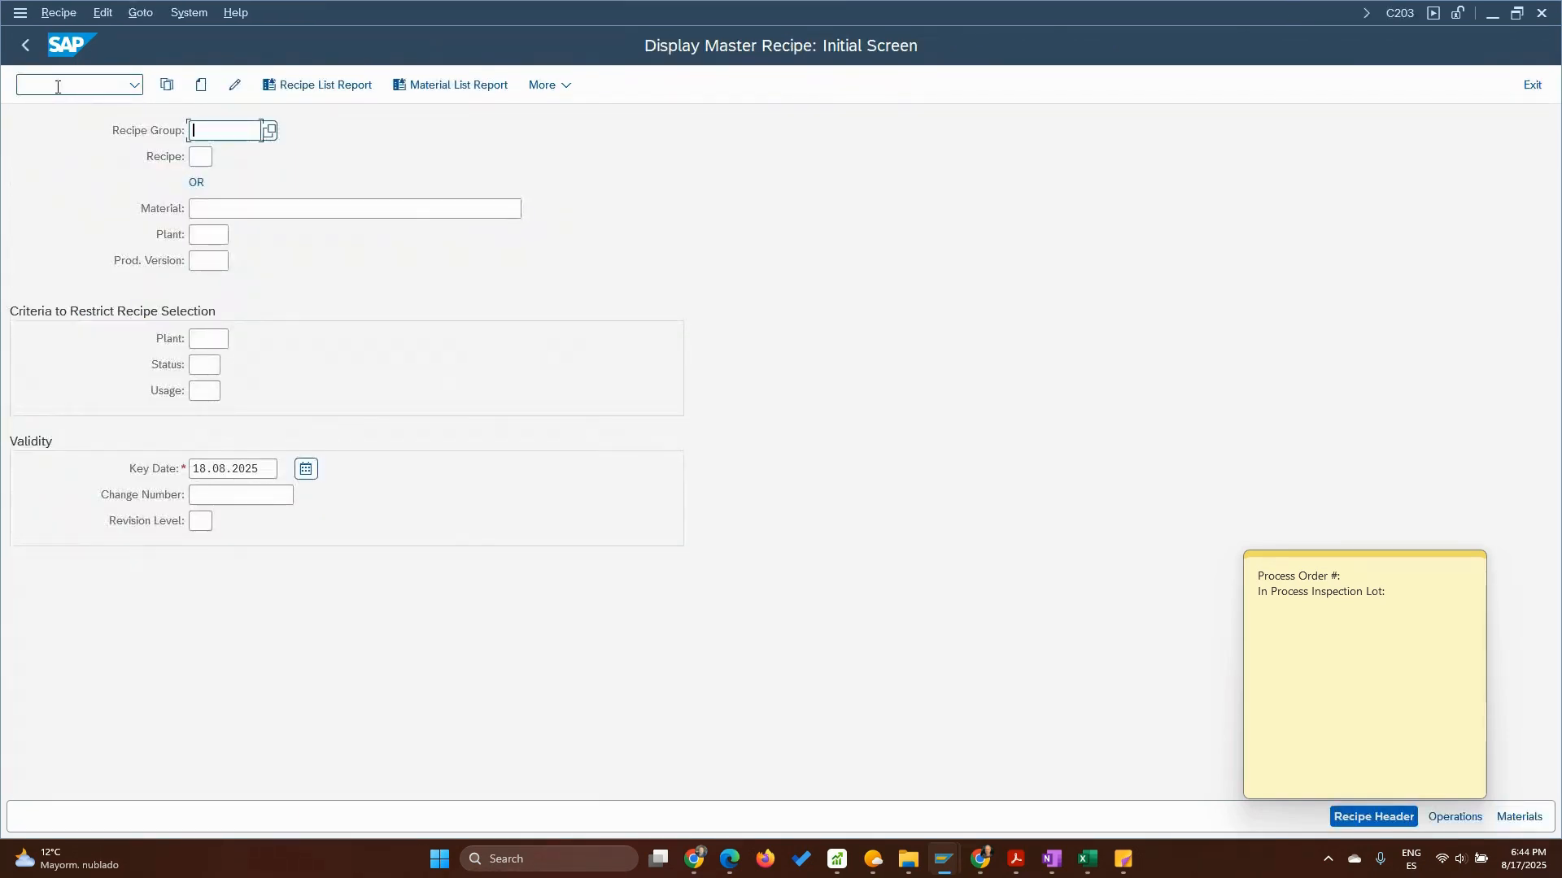
key(Tab)
key(Tab)
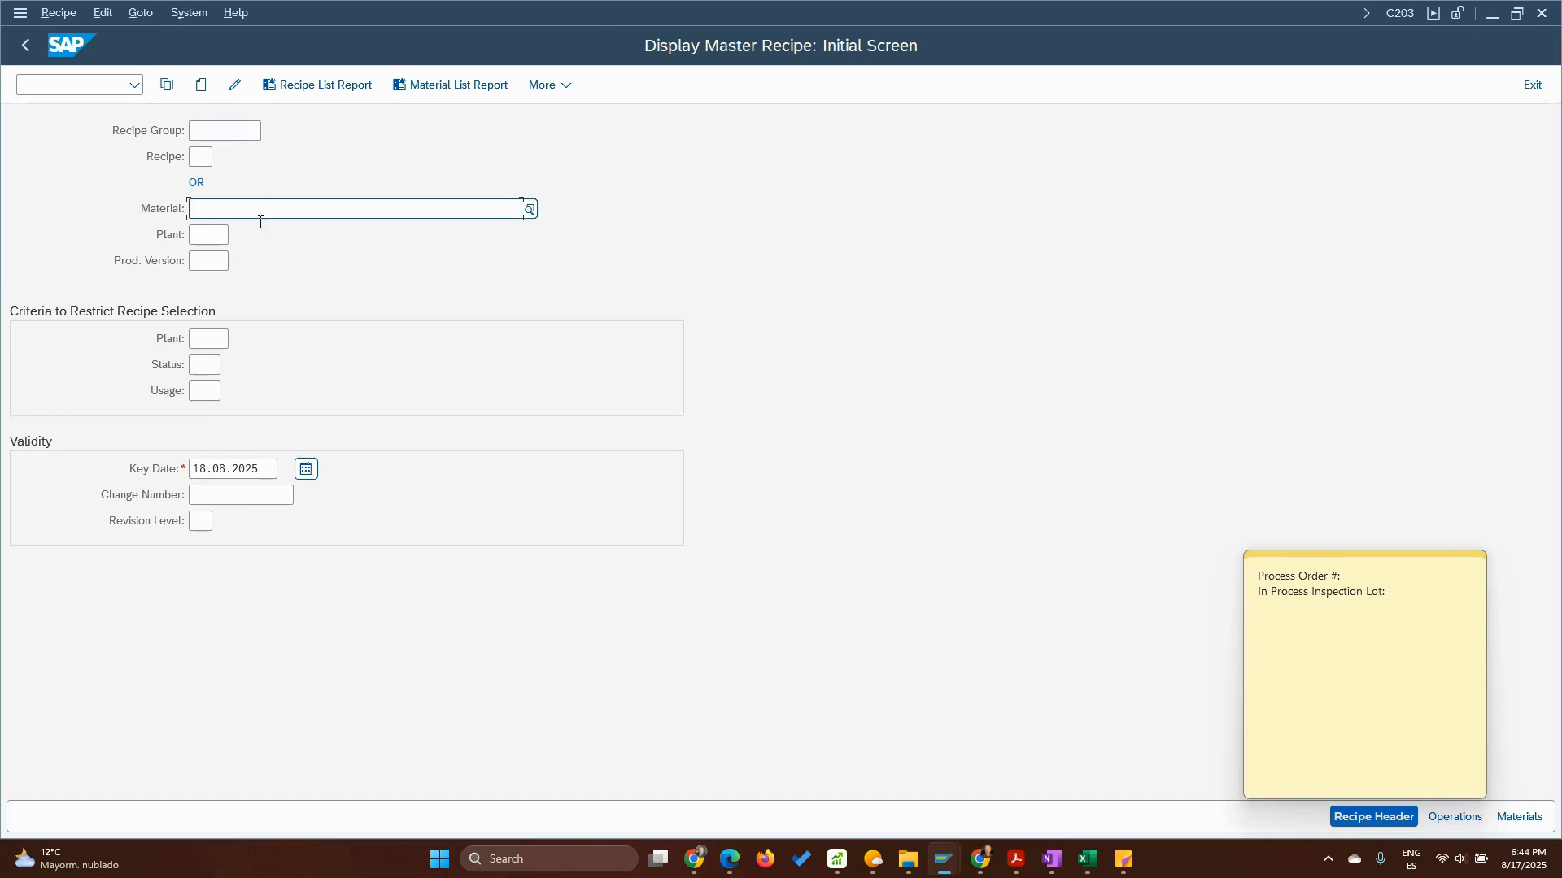
text(NPK151515)
click(209, 235)
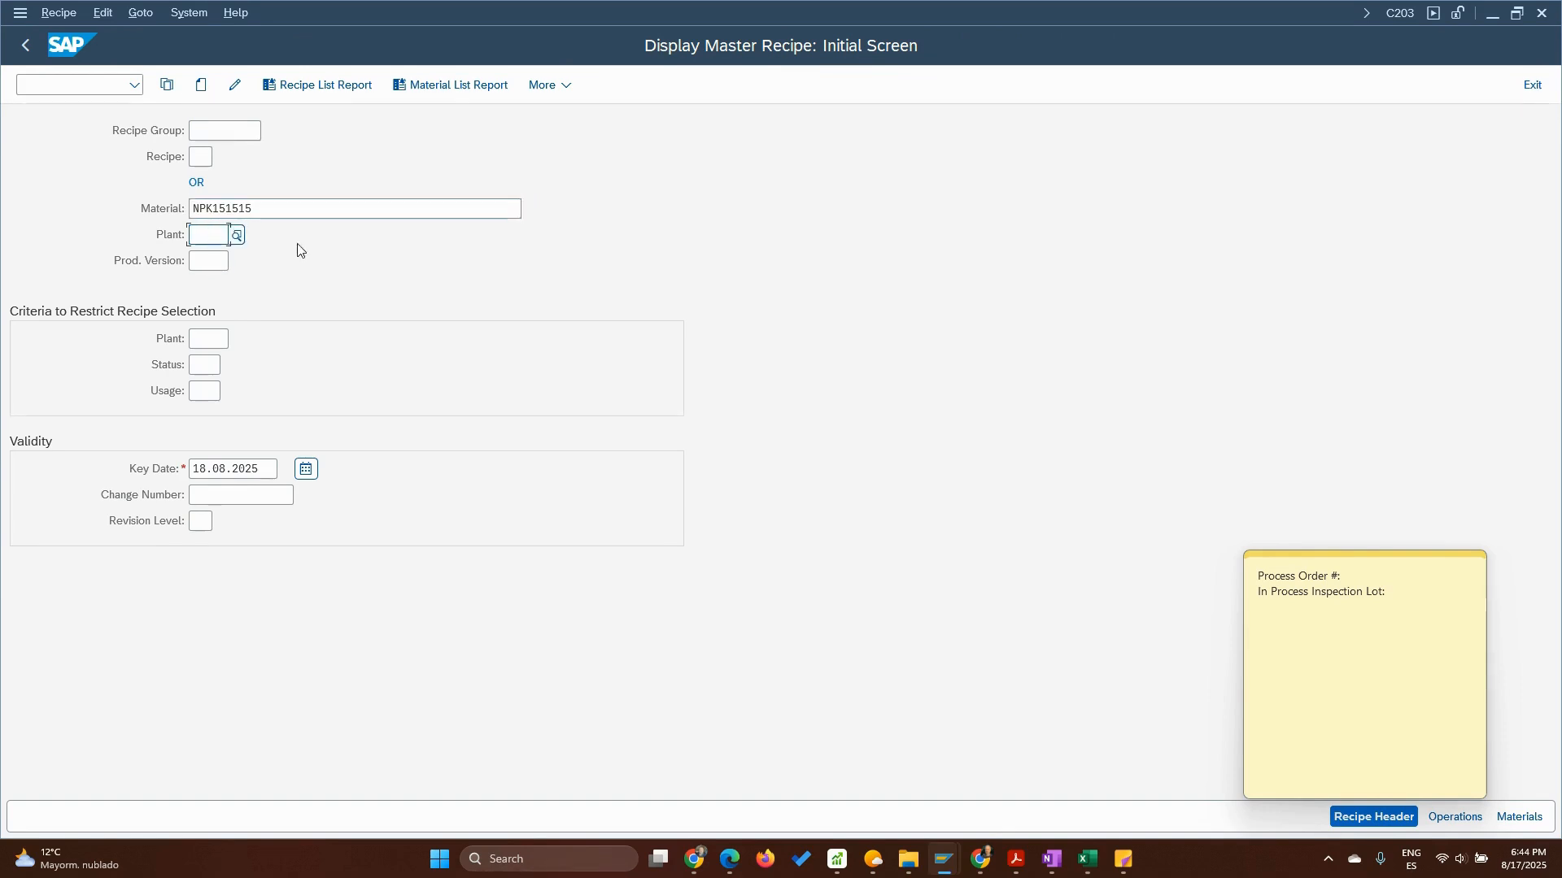
text(4400)
key(Return)
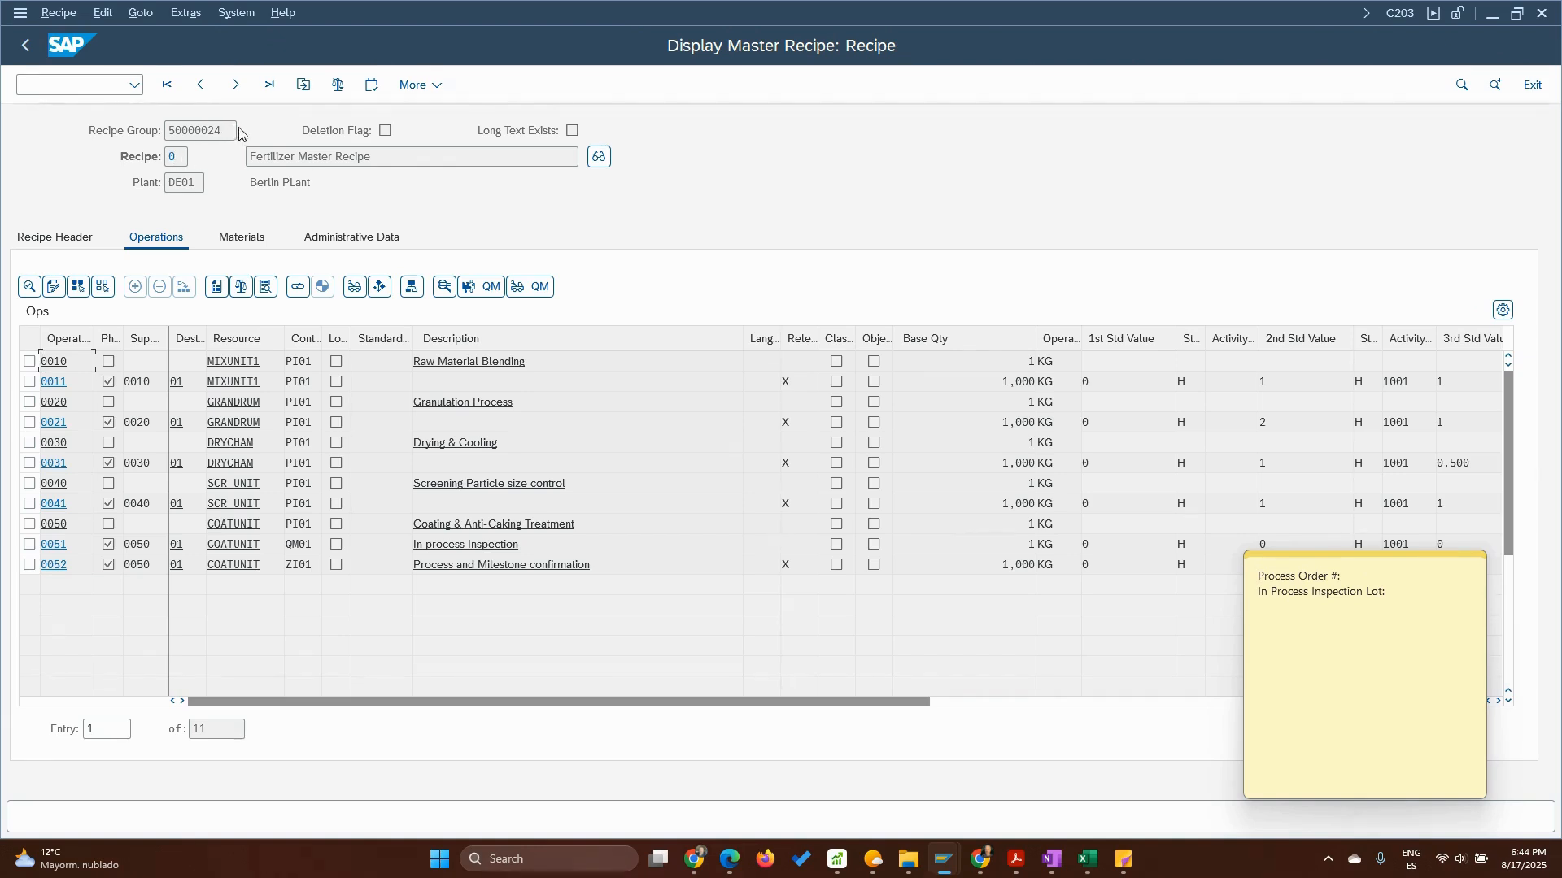
Examine the recipe's phases and the inspection characteristics assigned to the in-process inspection phase 0051.
drag(236, 130, 84, 131)
click(53, 381)
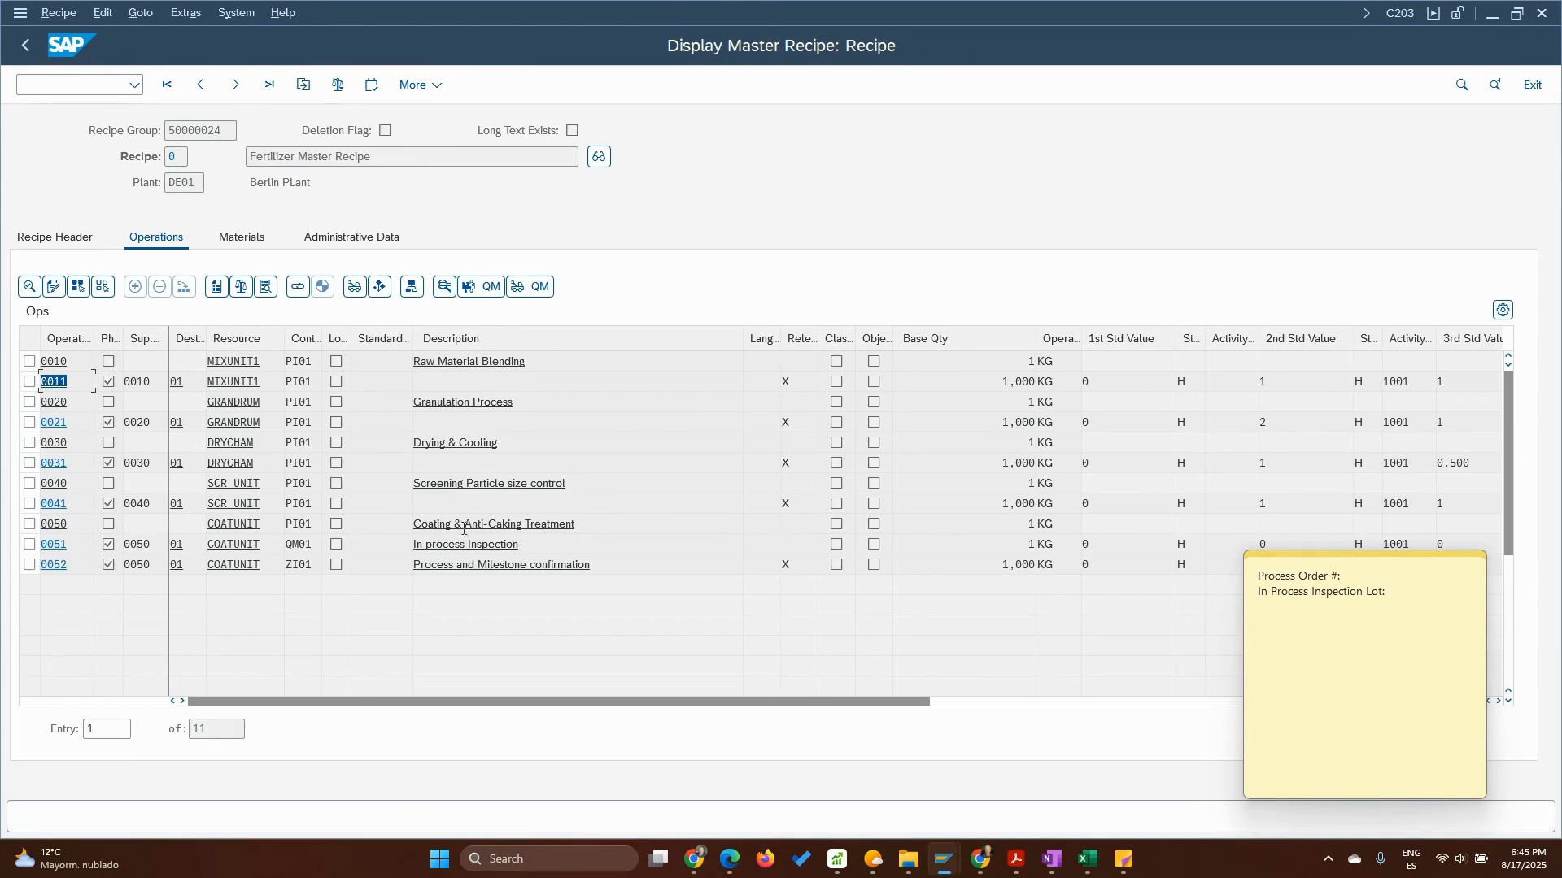
drag(299, 544, 275, 545)
click(26, 549)
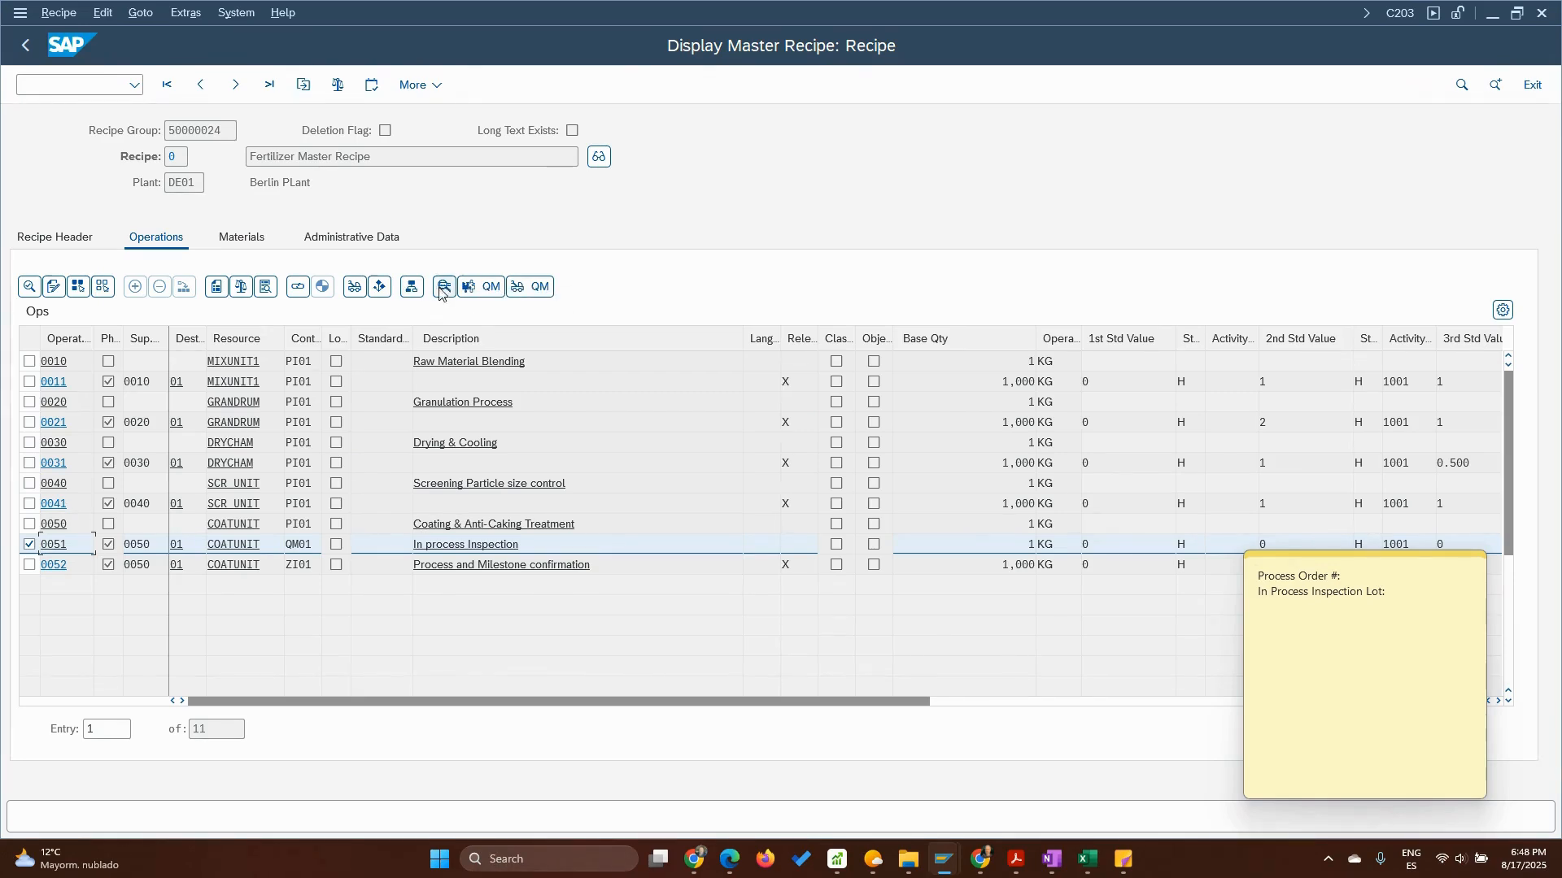
click(444, 287)
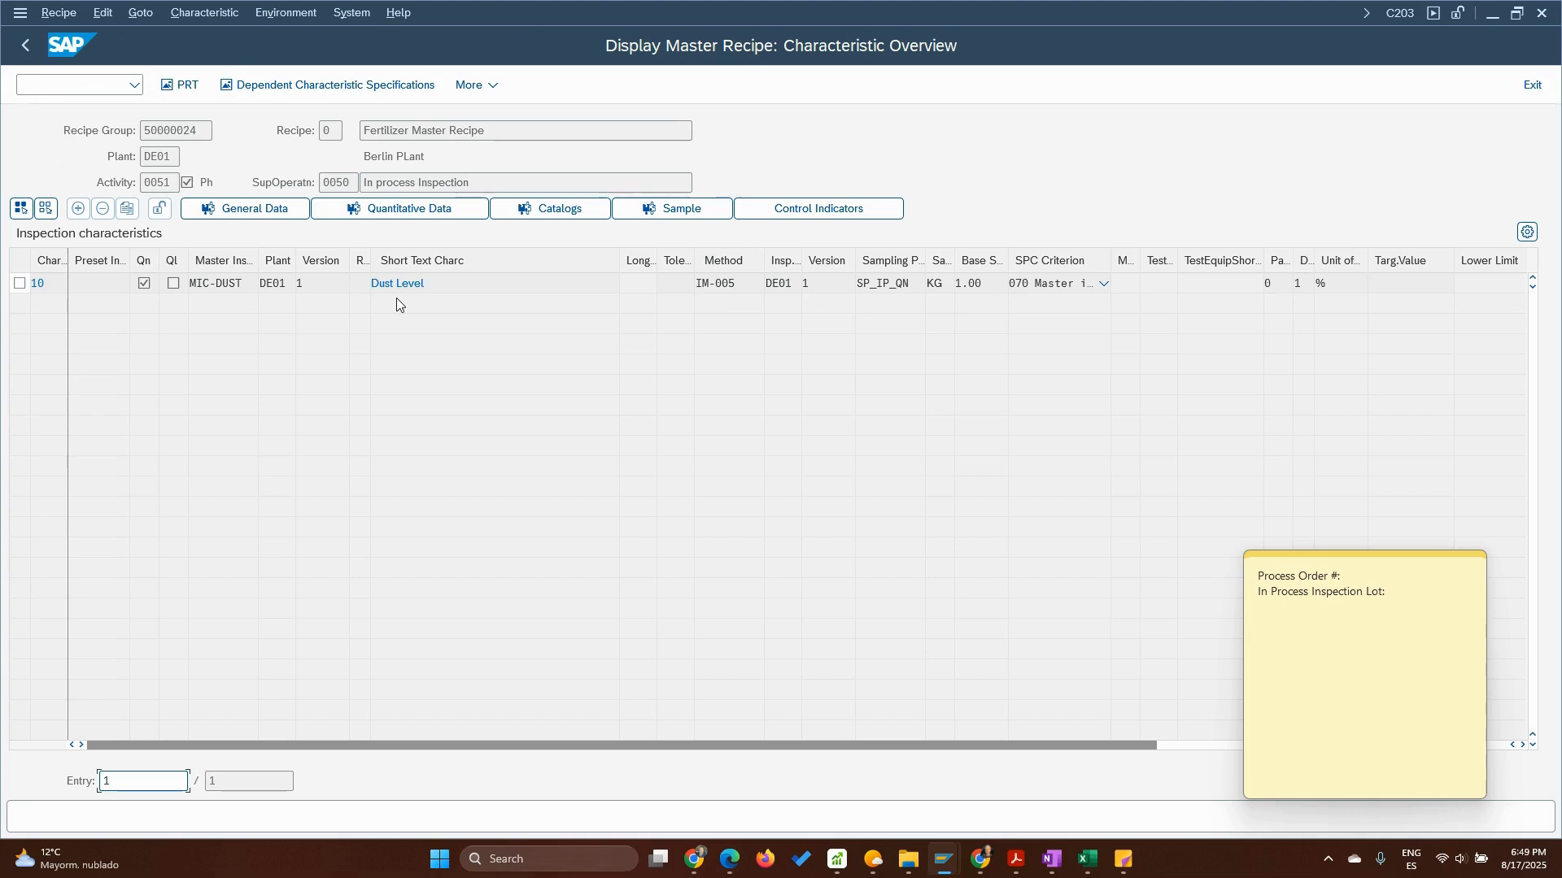
click(439, 283)
click(26, 46)
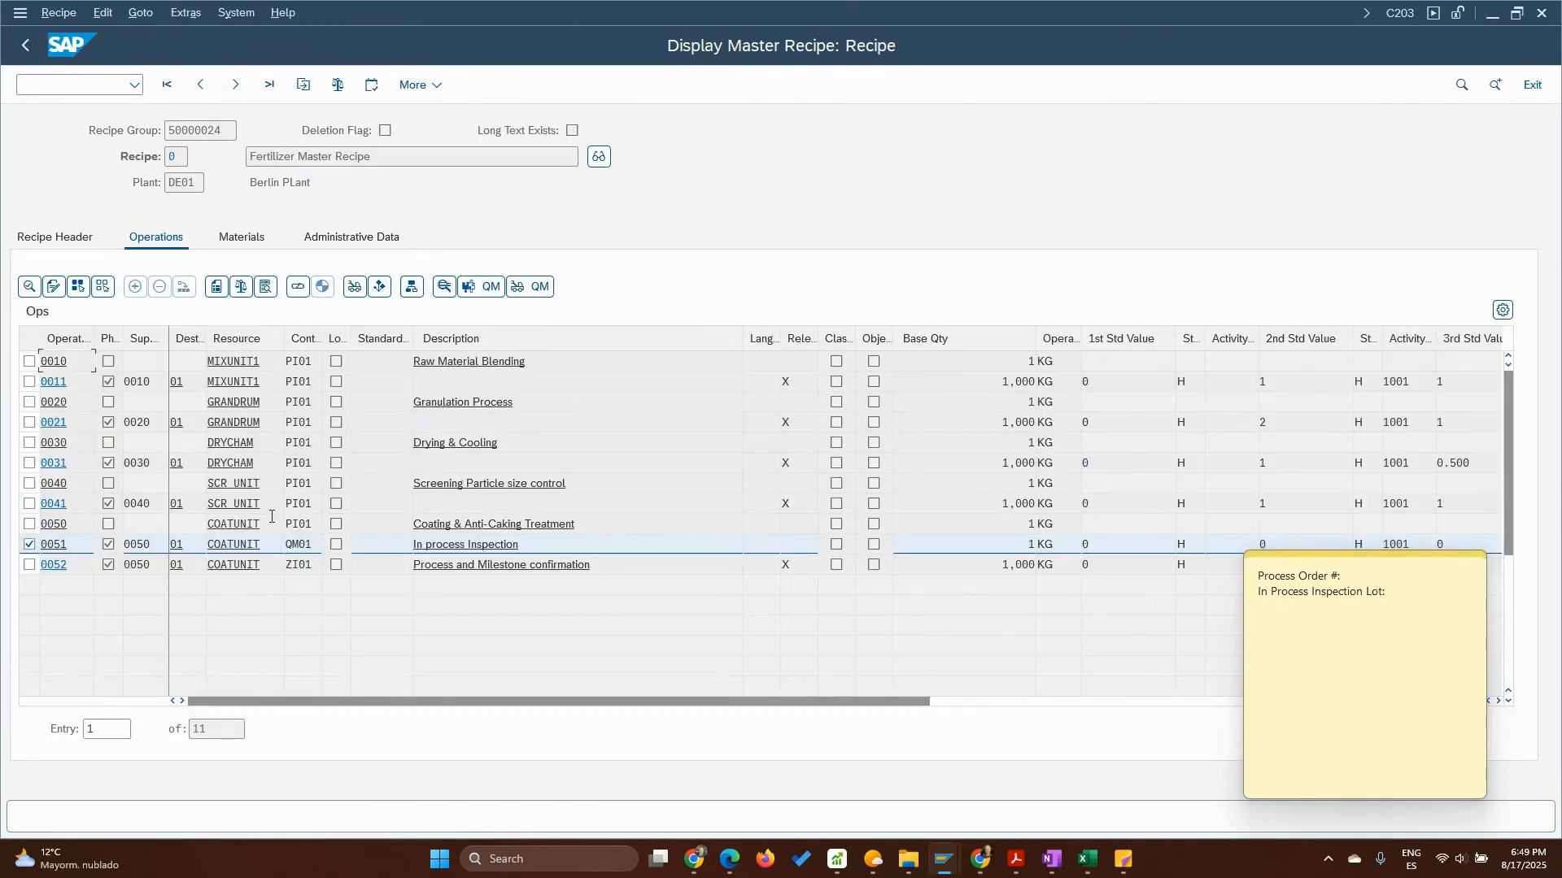
Review the quality management data and inspection point settings of phase 0051, and exit the master recipe display.
click(484, 291)
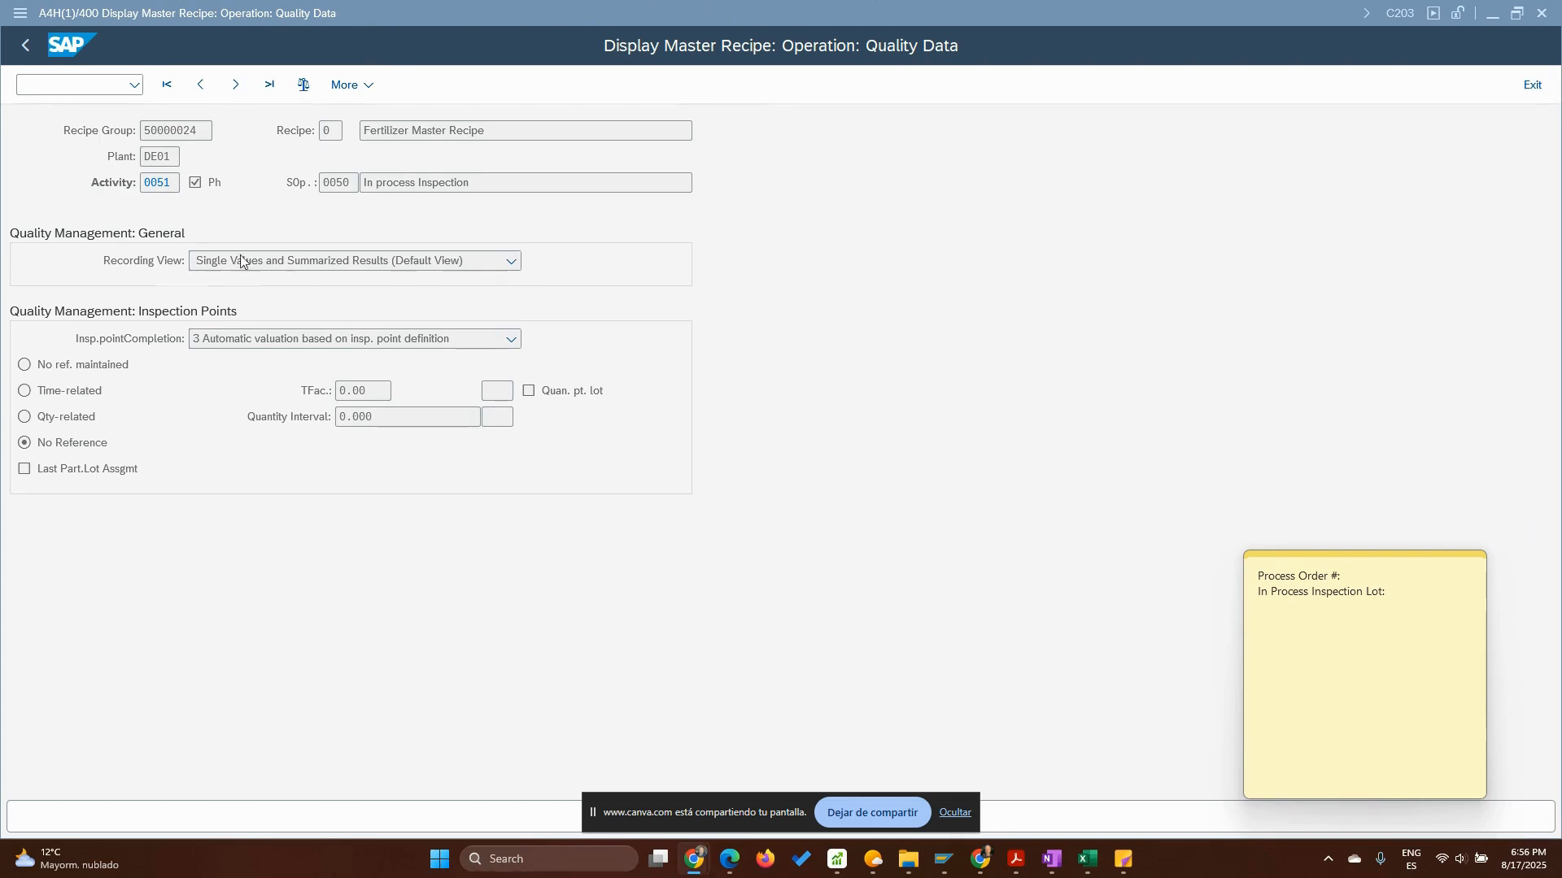
click(27, 45)
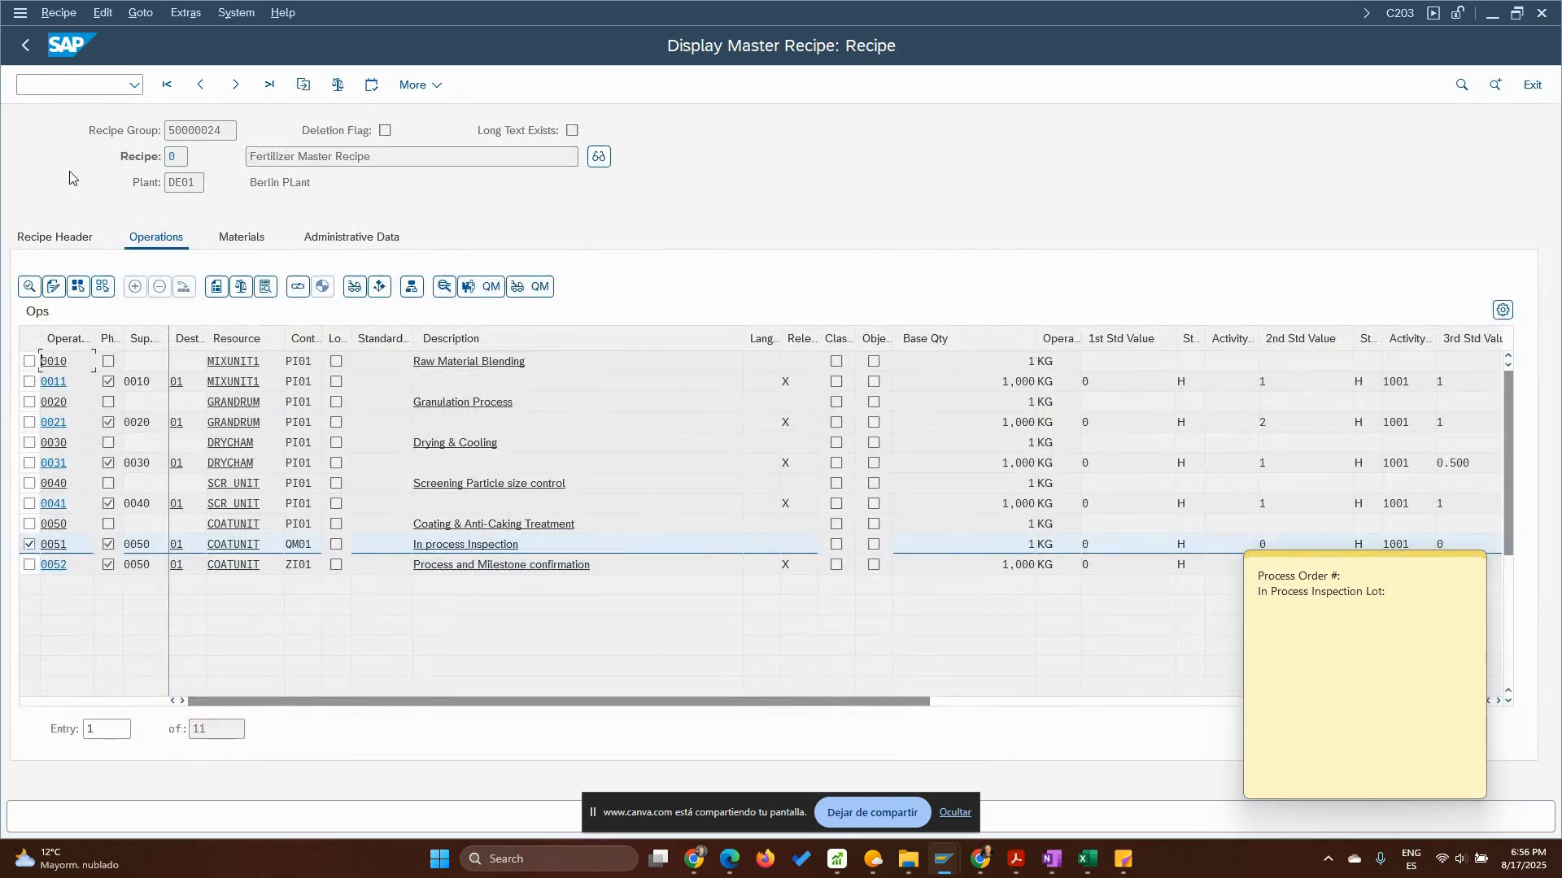
click(27, 48)
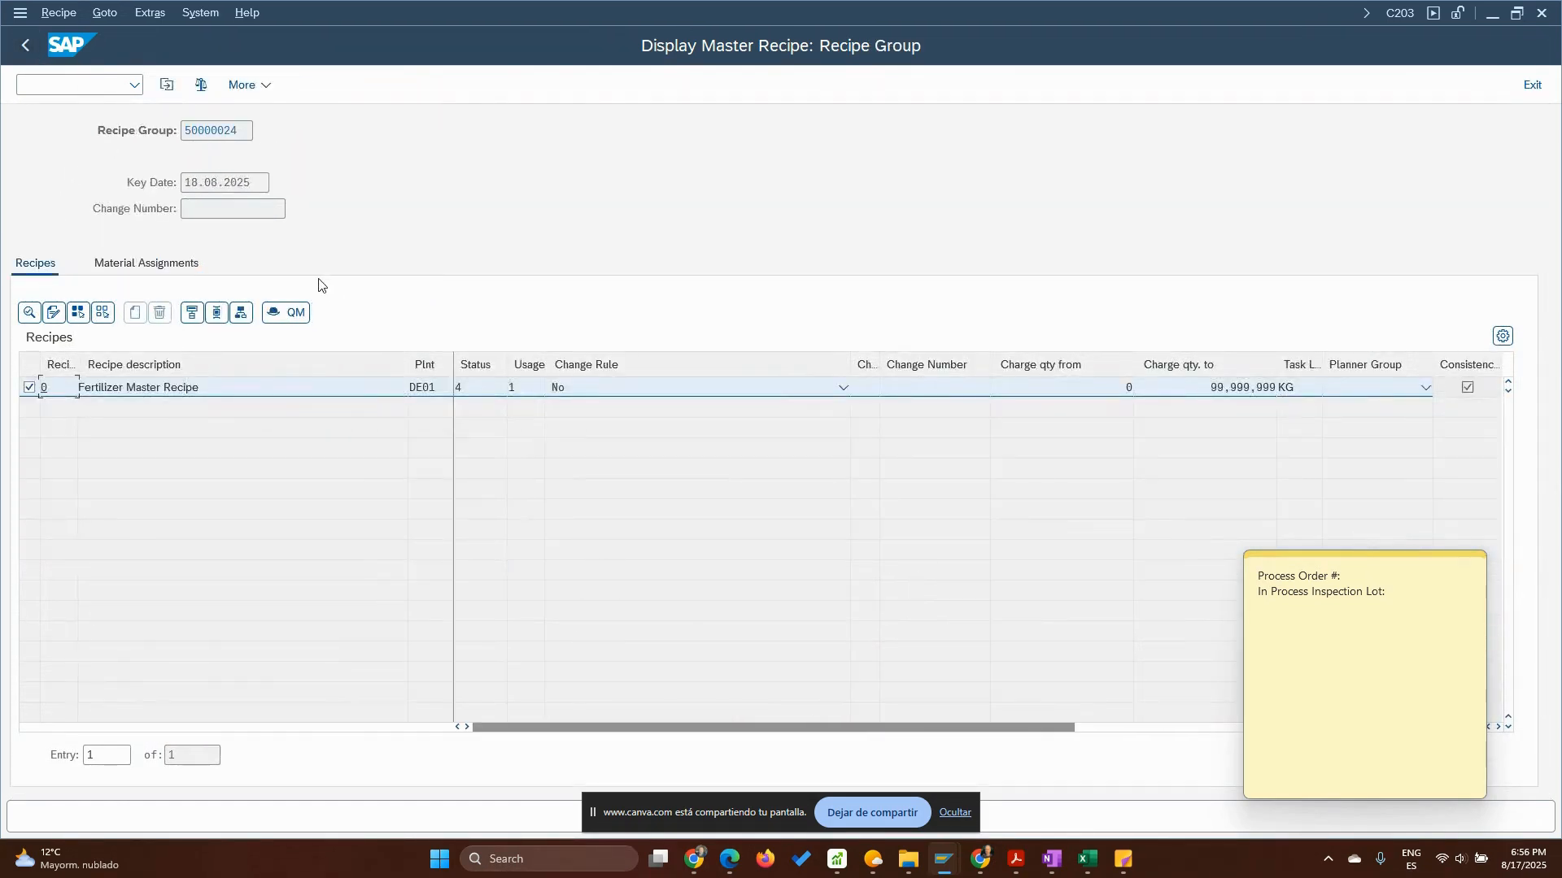
click(25, 48)
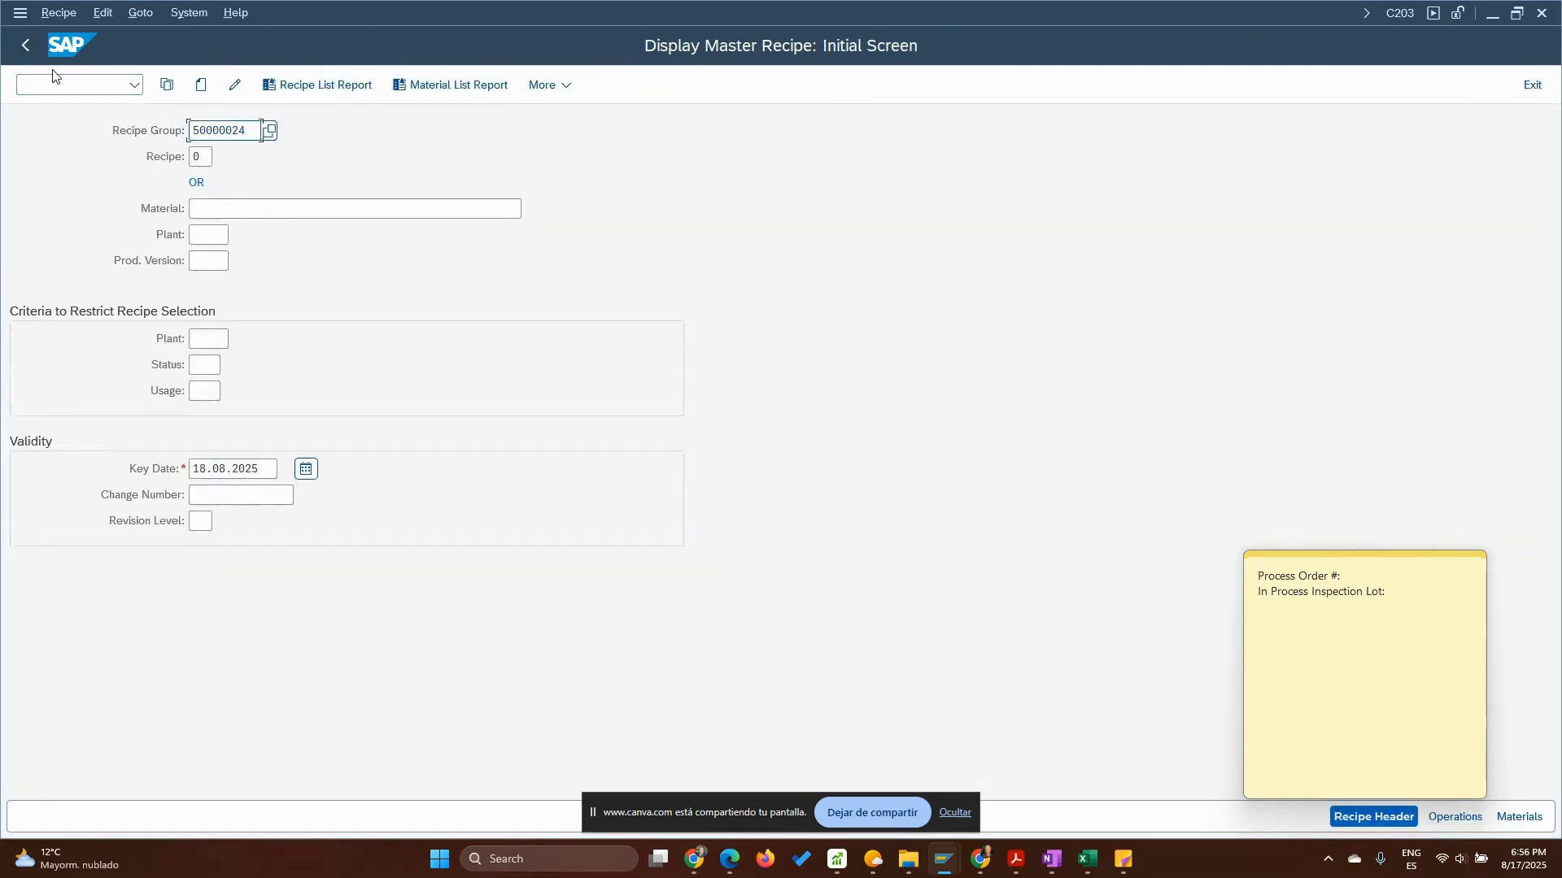
click(25, 46)
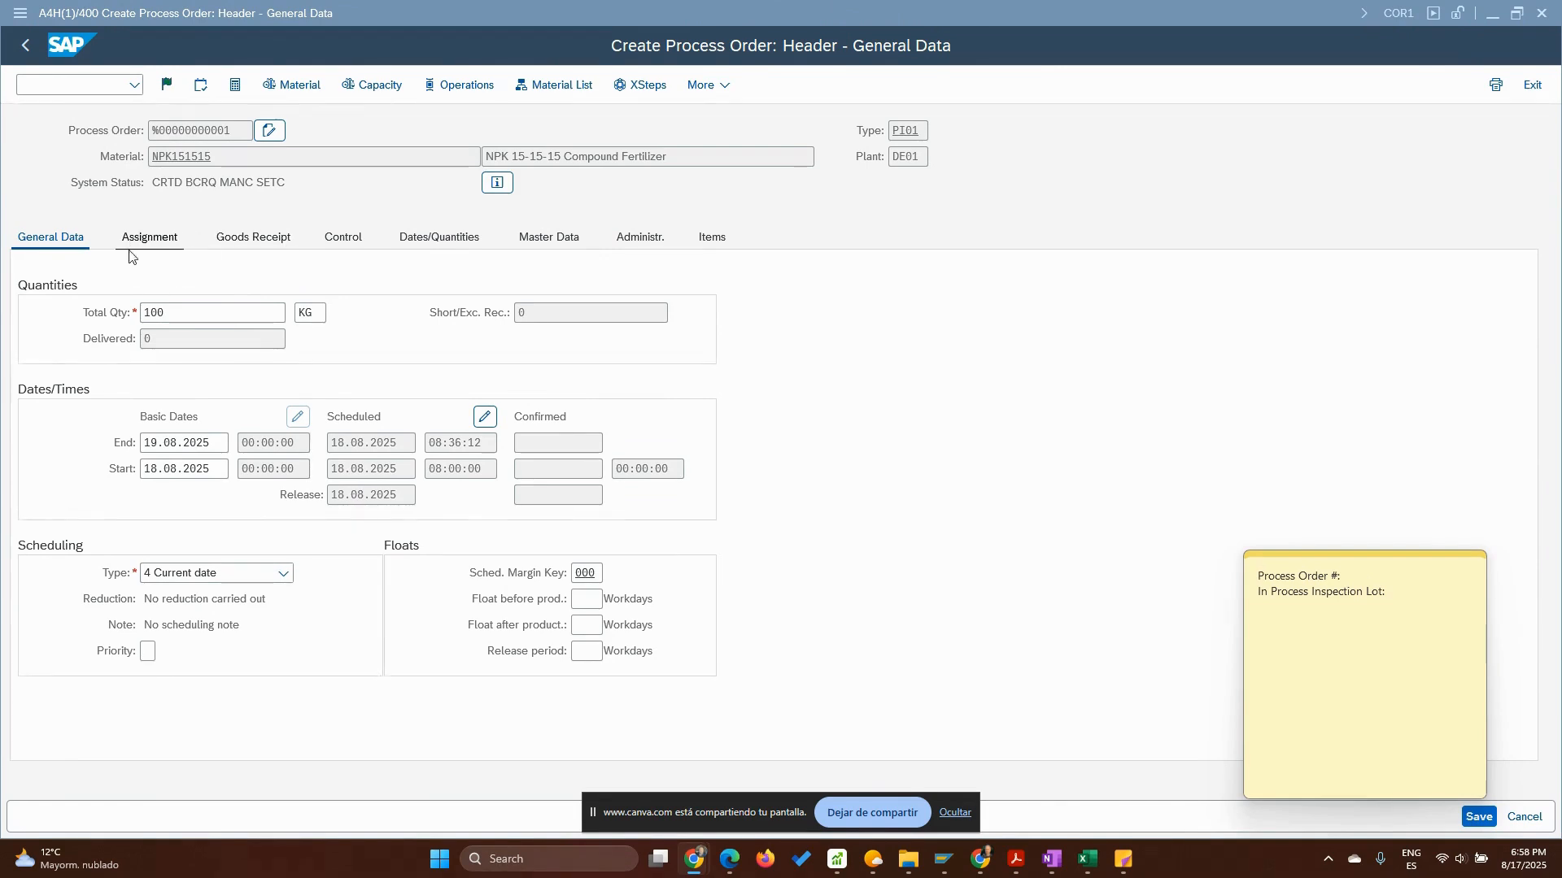
Check the inspection lot field in the new process order's assignment data and save the order.
click(158, 249)
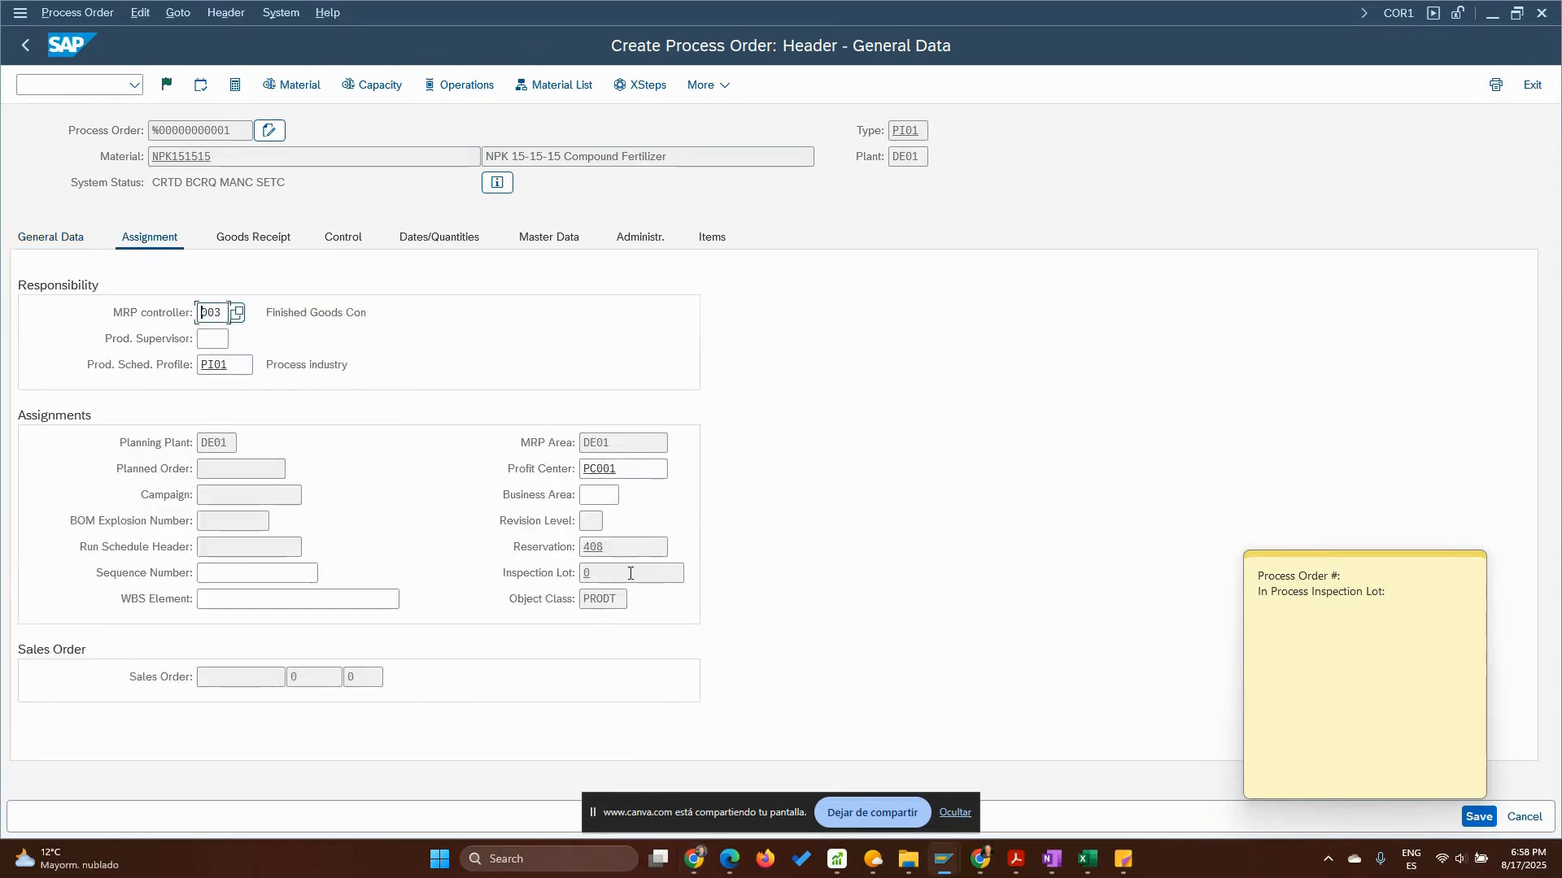
click(633, 572)
click(955, 813)
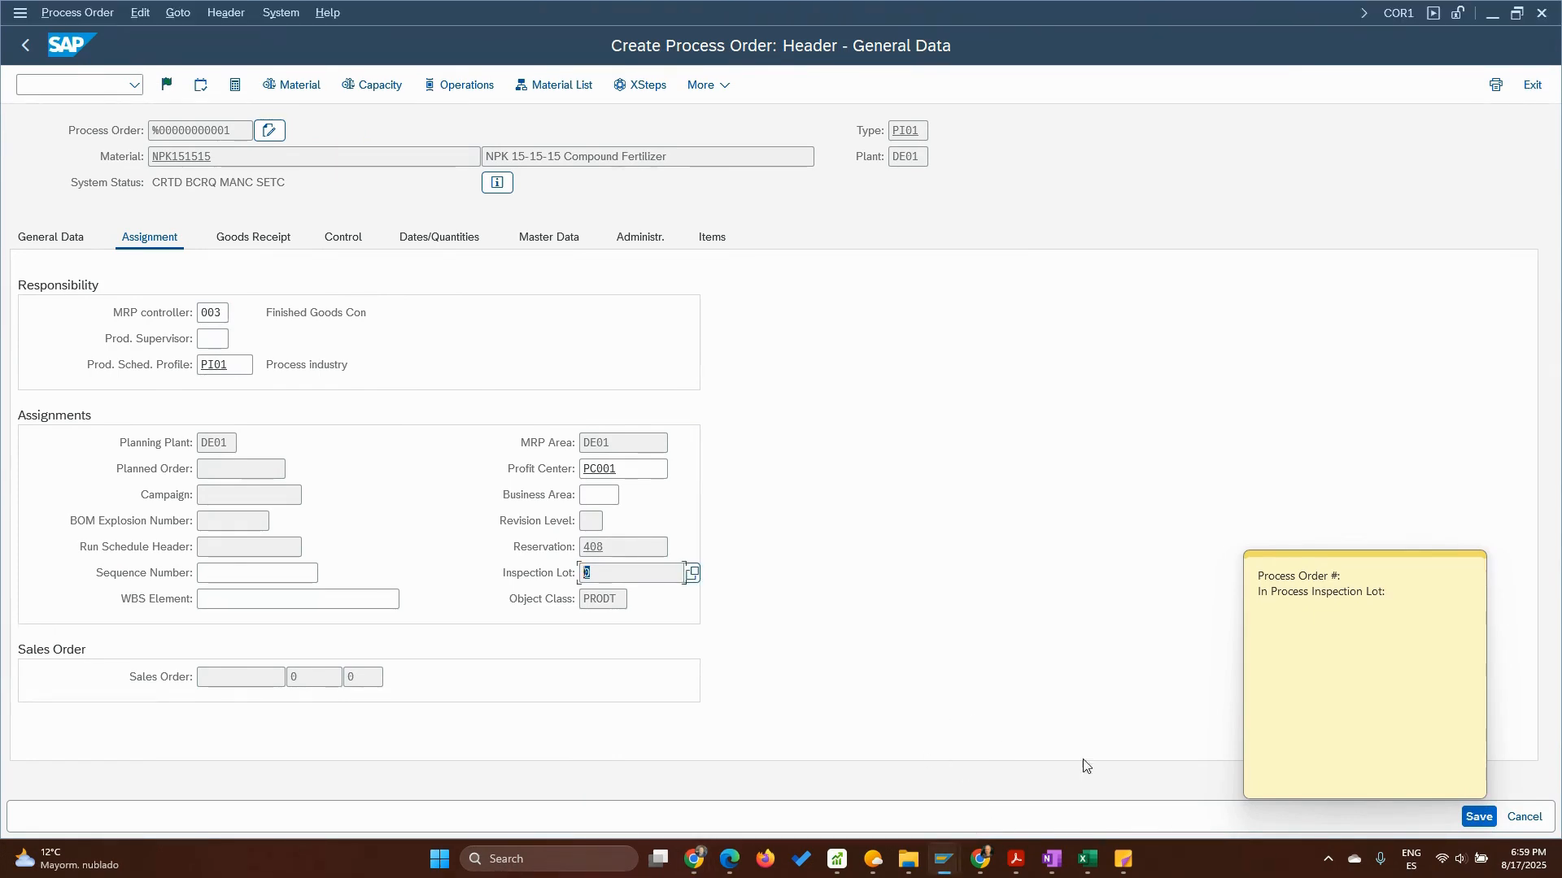
click(1478, 817)
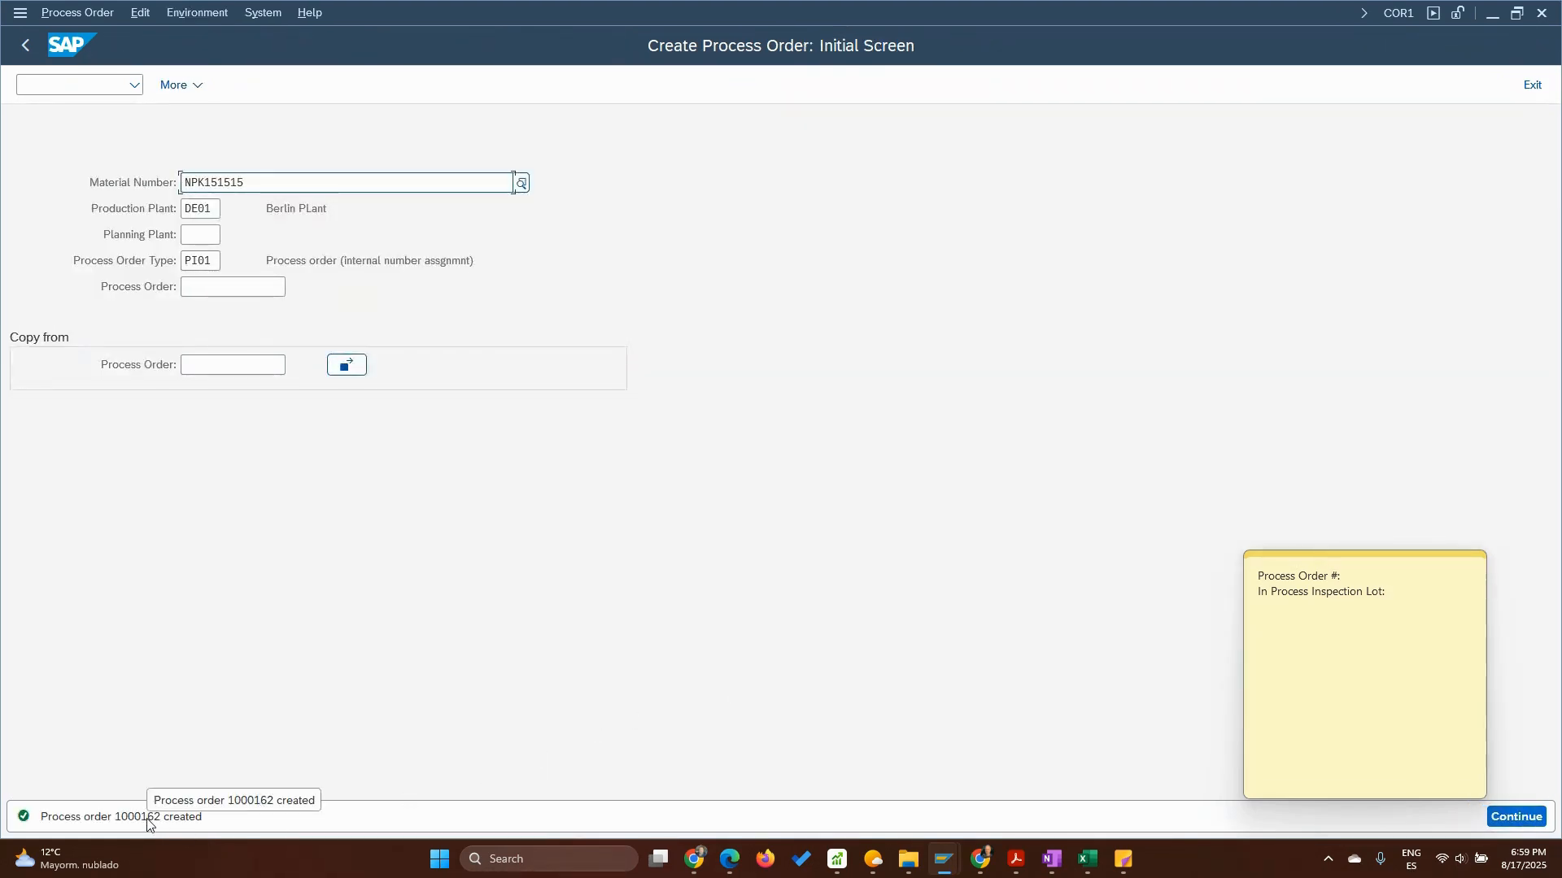
Copy the new process order number from the creation message into the sticky note's Process Order line, and close the message details.
double_click(147, 817)
key(ctrl+c)
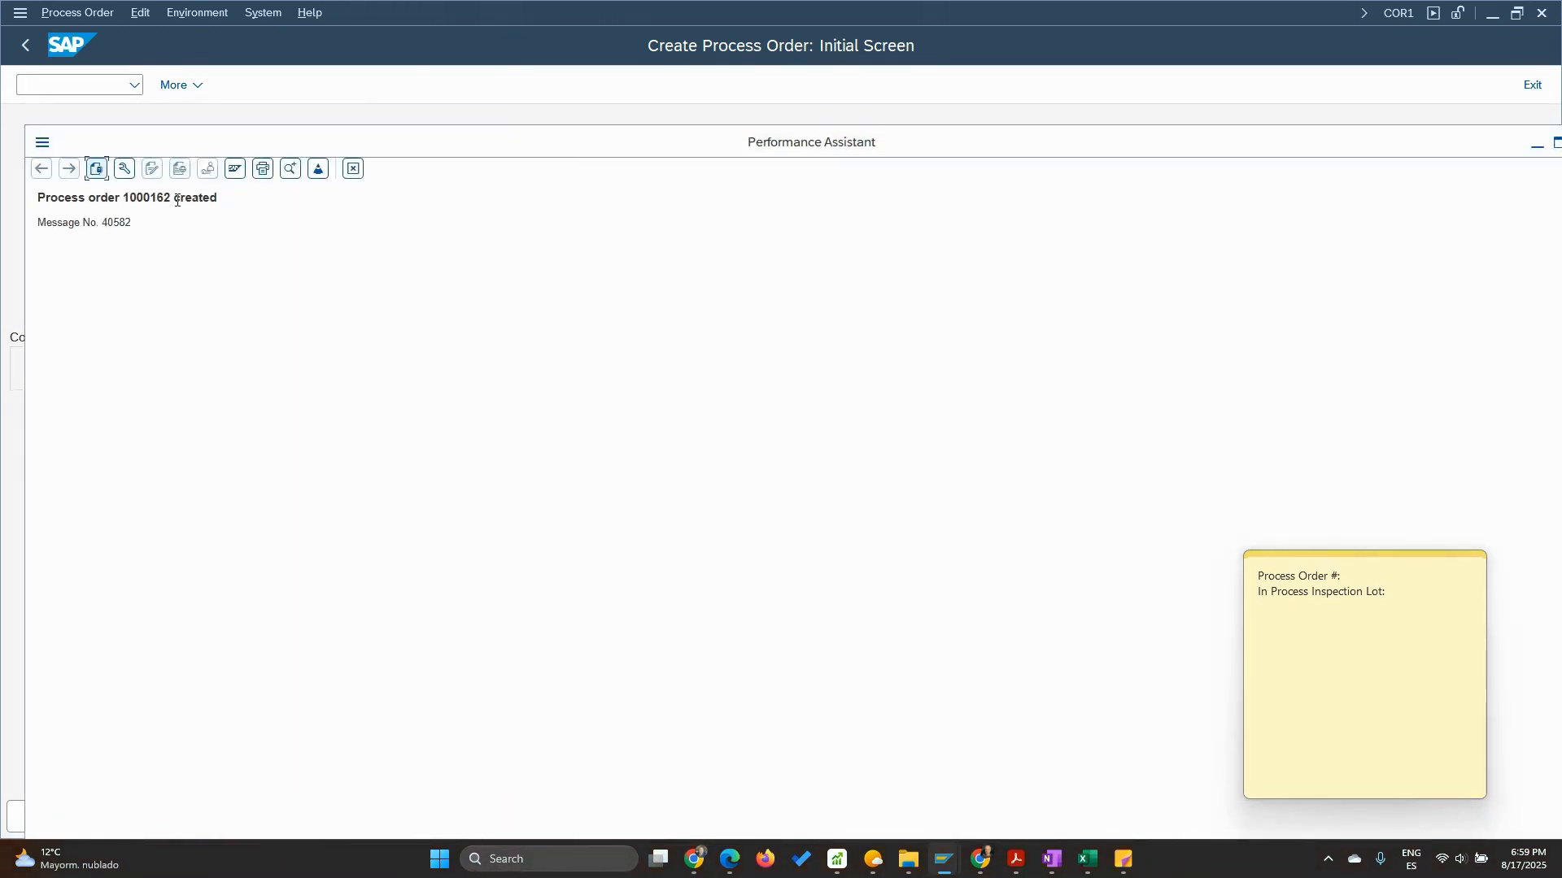
drag(169, 200, 130, 200)
click(1390, 580)
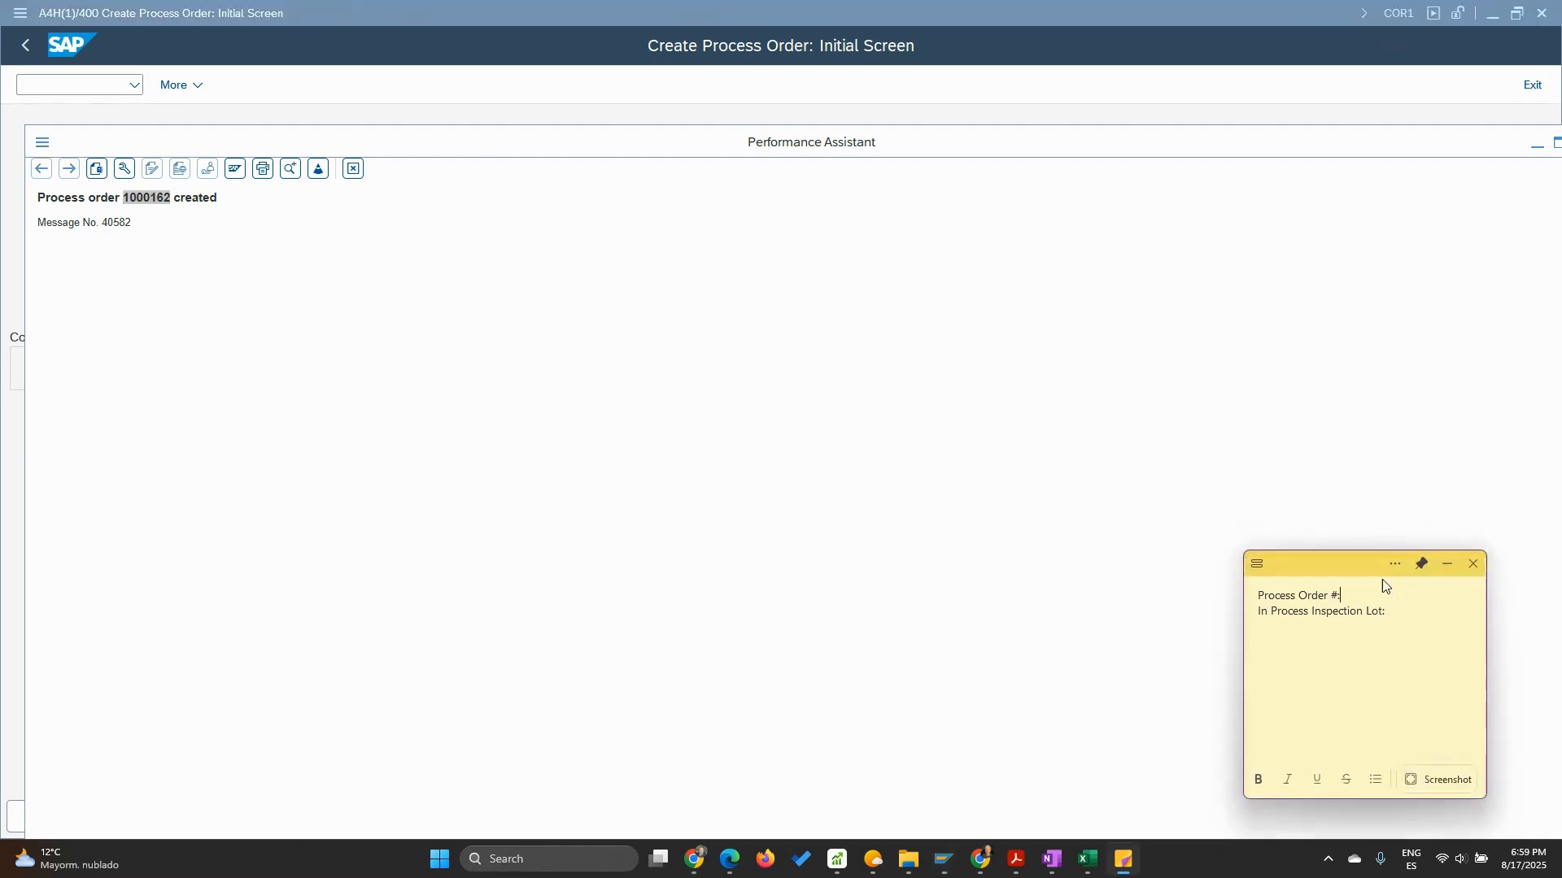
key(ctrl+v)
click(1279, 146)
drag(1278, 147, 1157, 157)
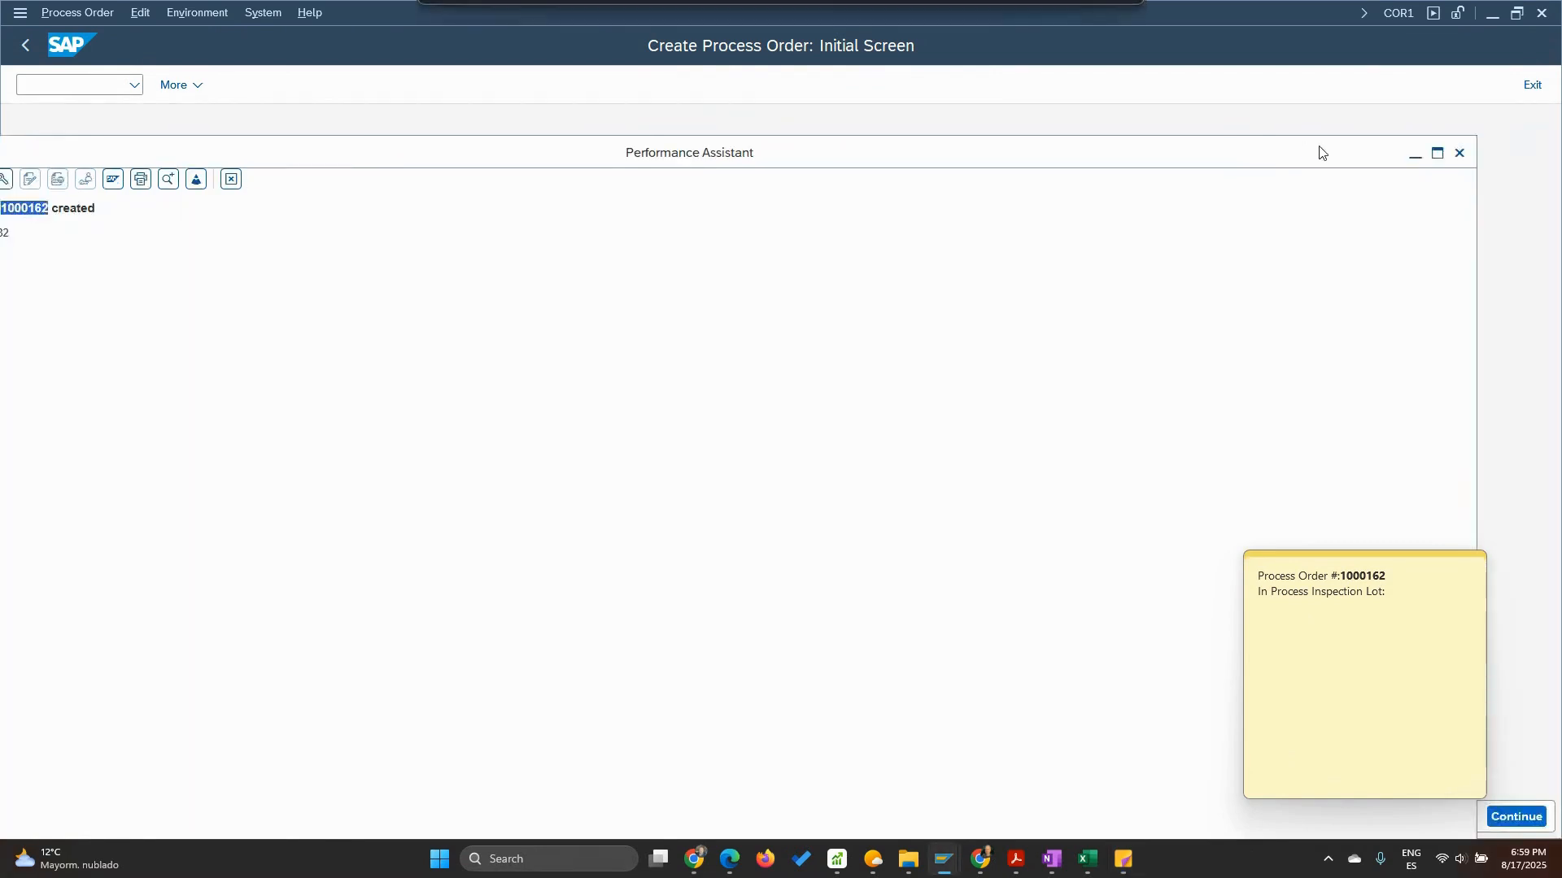
click(1460, 154)
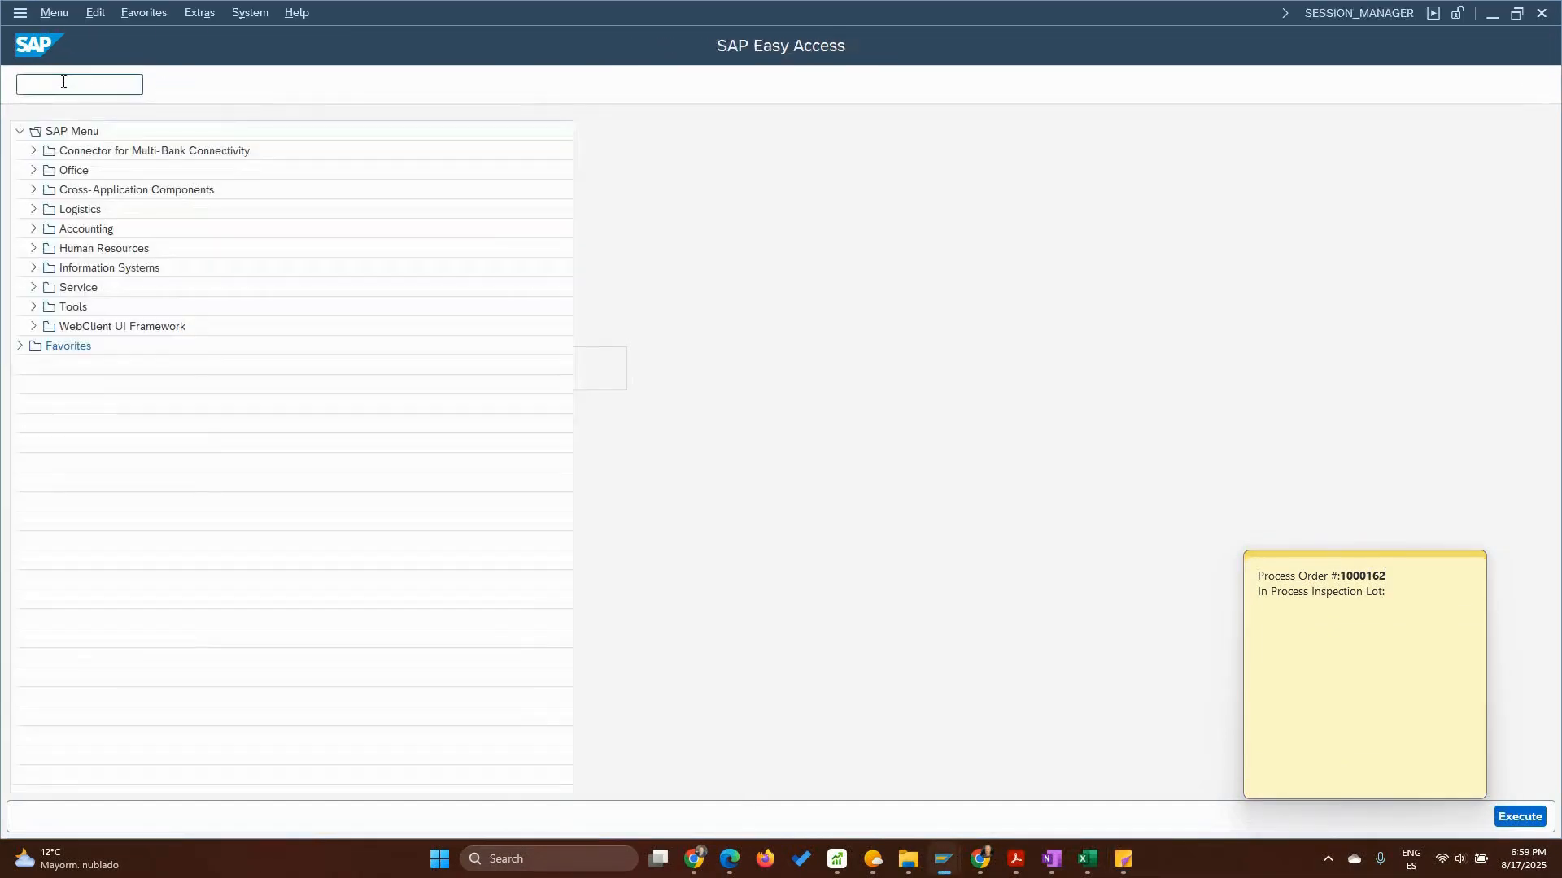
Open the newly created process order for changing with transaction COR2 and show its assignment data.
text(r)
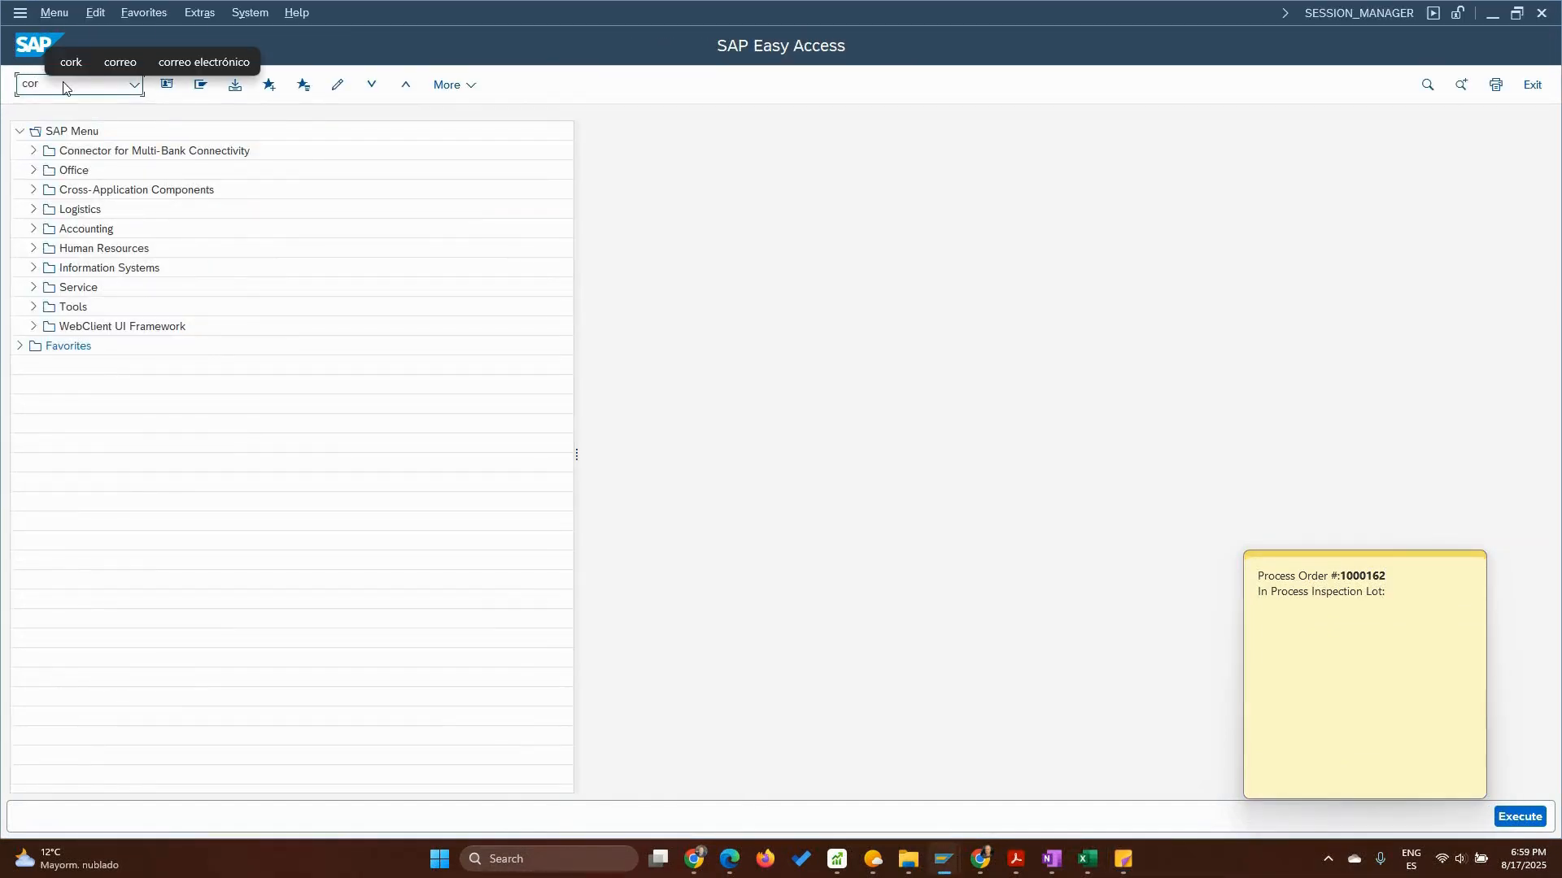
text(2)
key(Return)
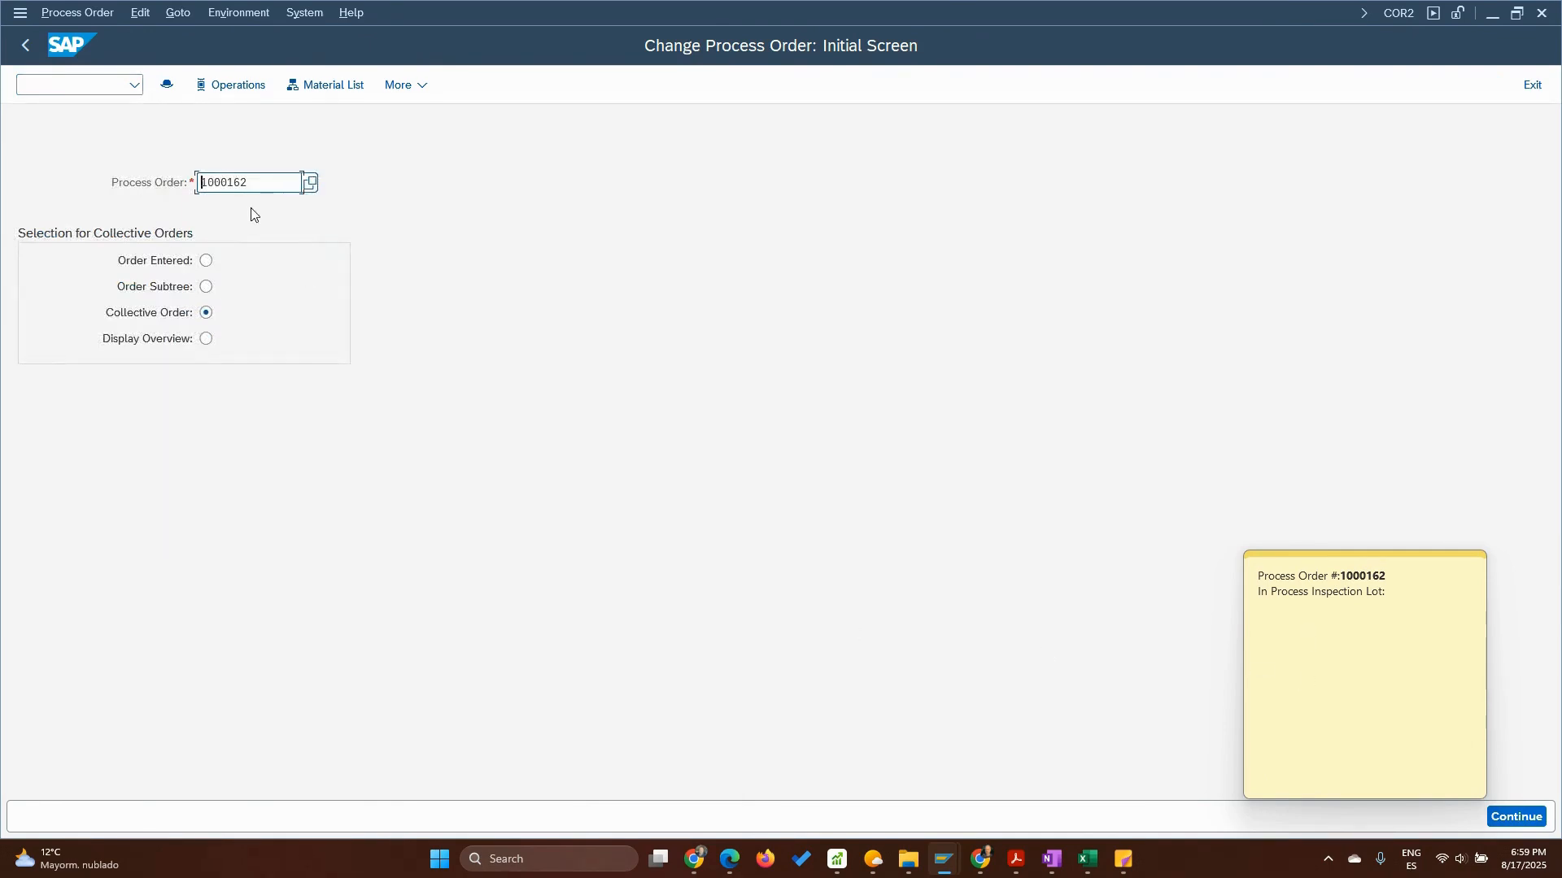
key(Return)
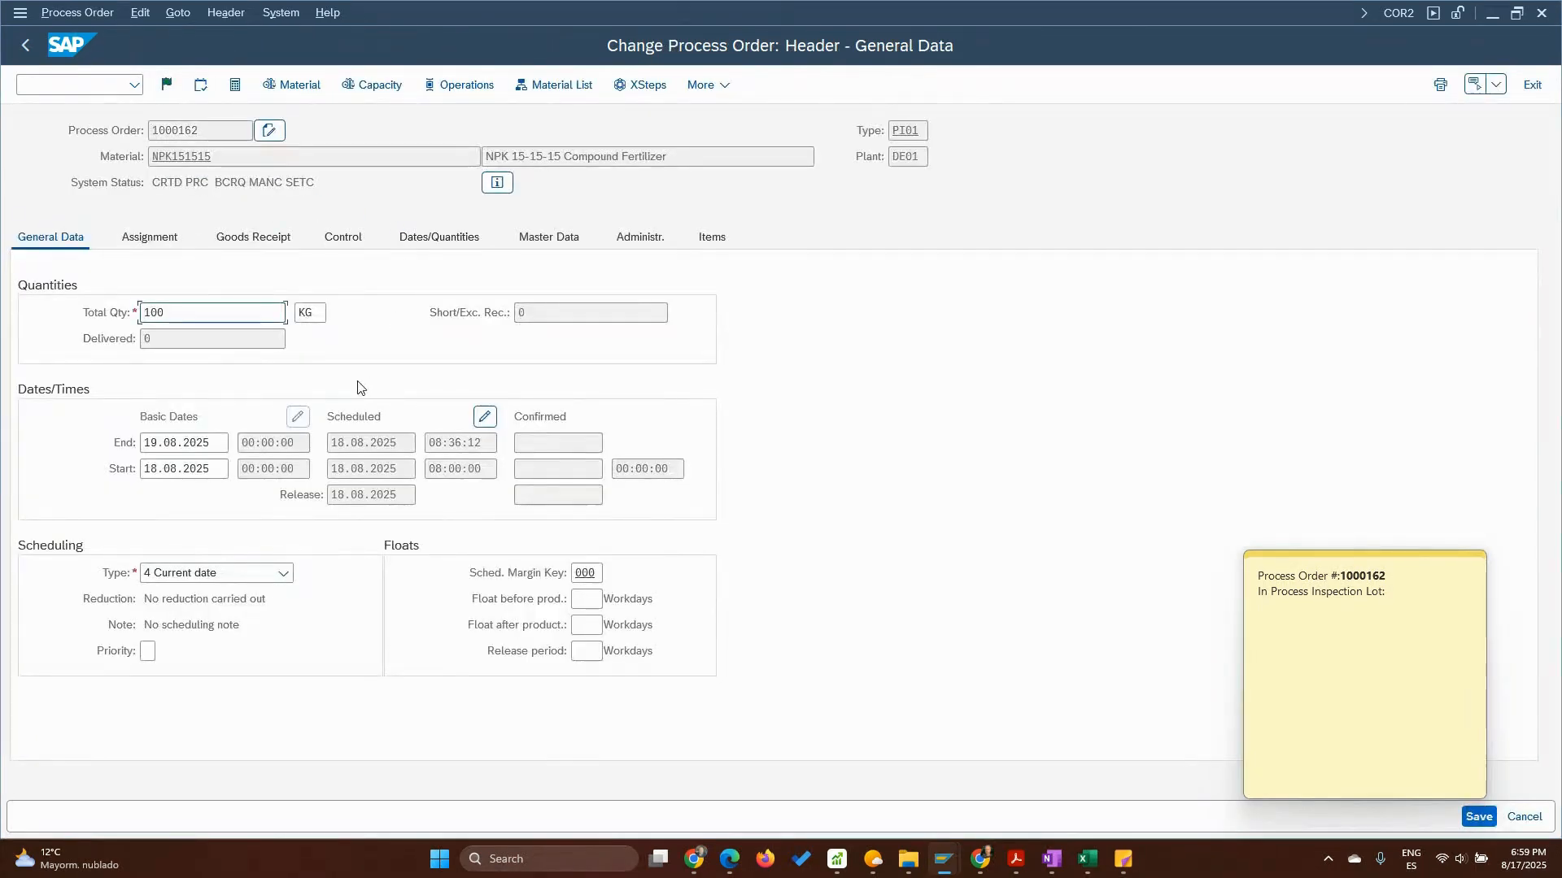
click(155, 238)
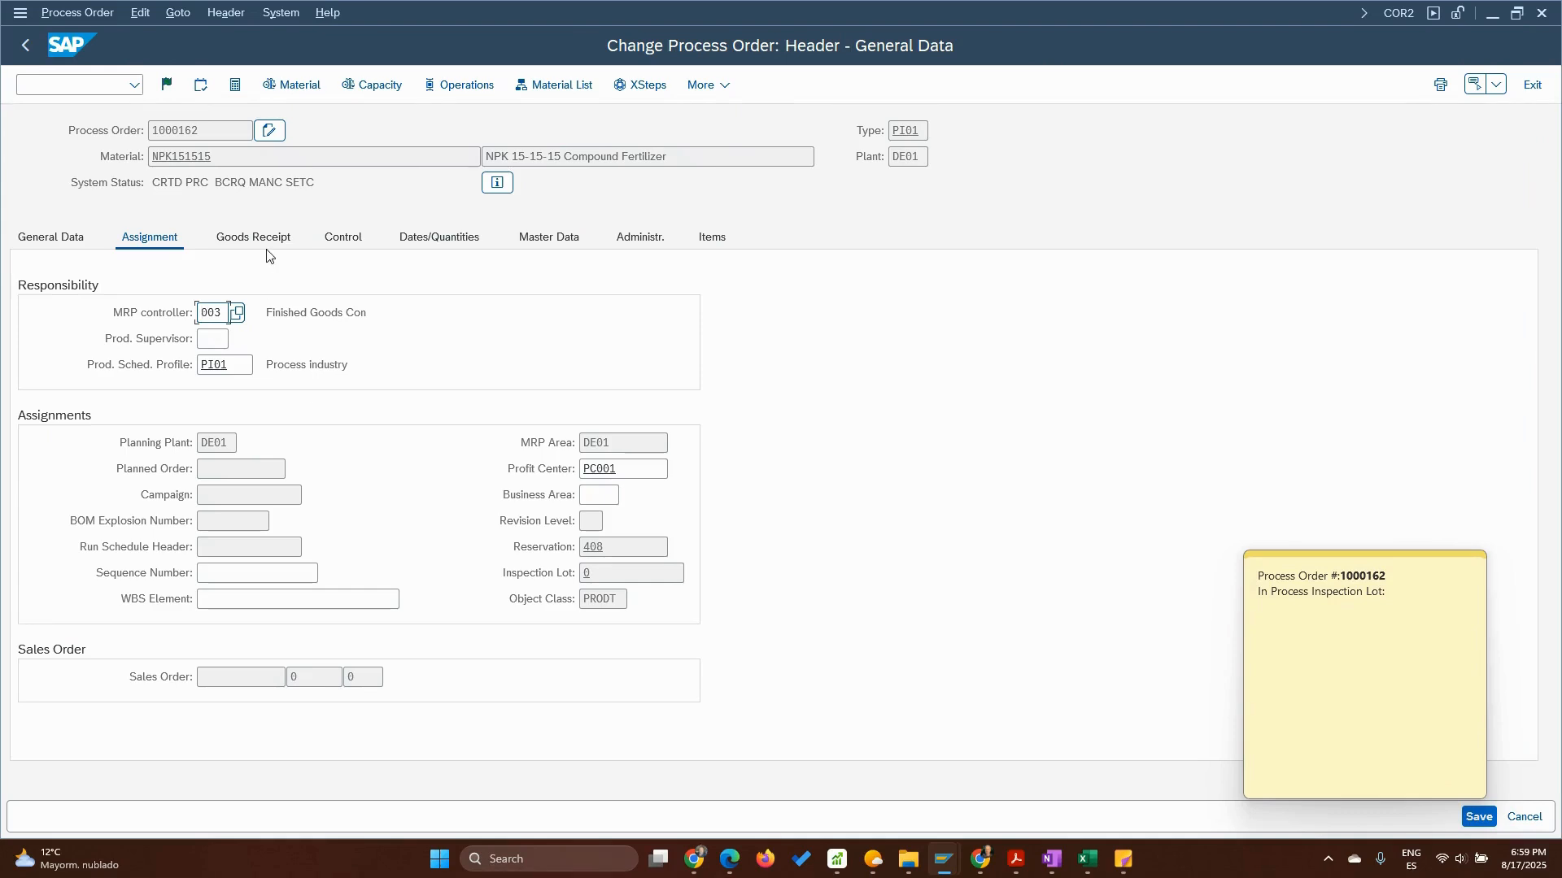
Copy the material number NPK151515 from the process order header and start transaction QA32 in a new session.
drag(230, 160, 111, 157)
key(ctrl+c)
click(111, 157)
click(17, 10)
click(676, 296)
key(ctrl+n)
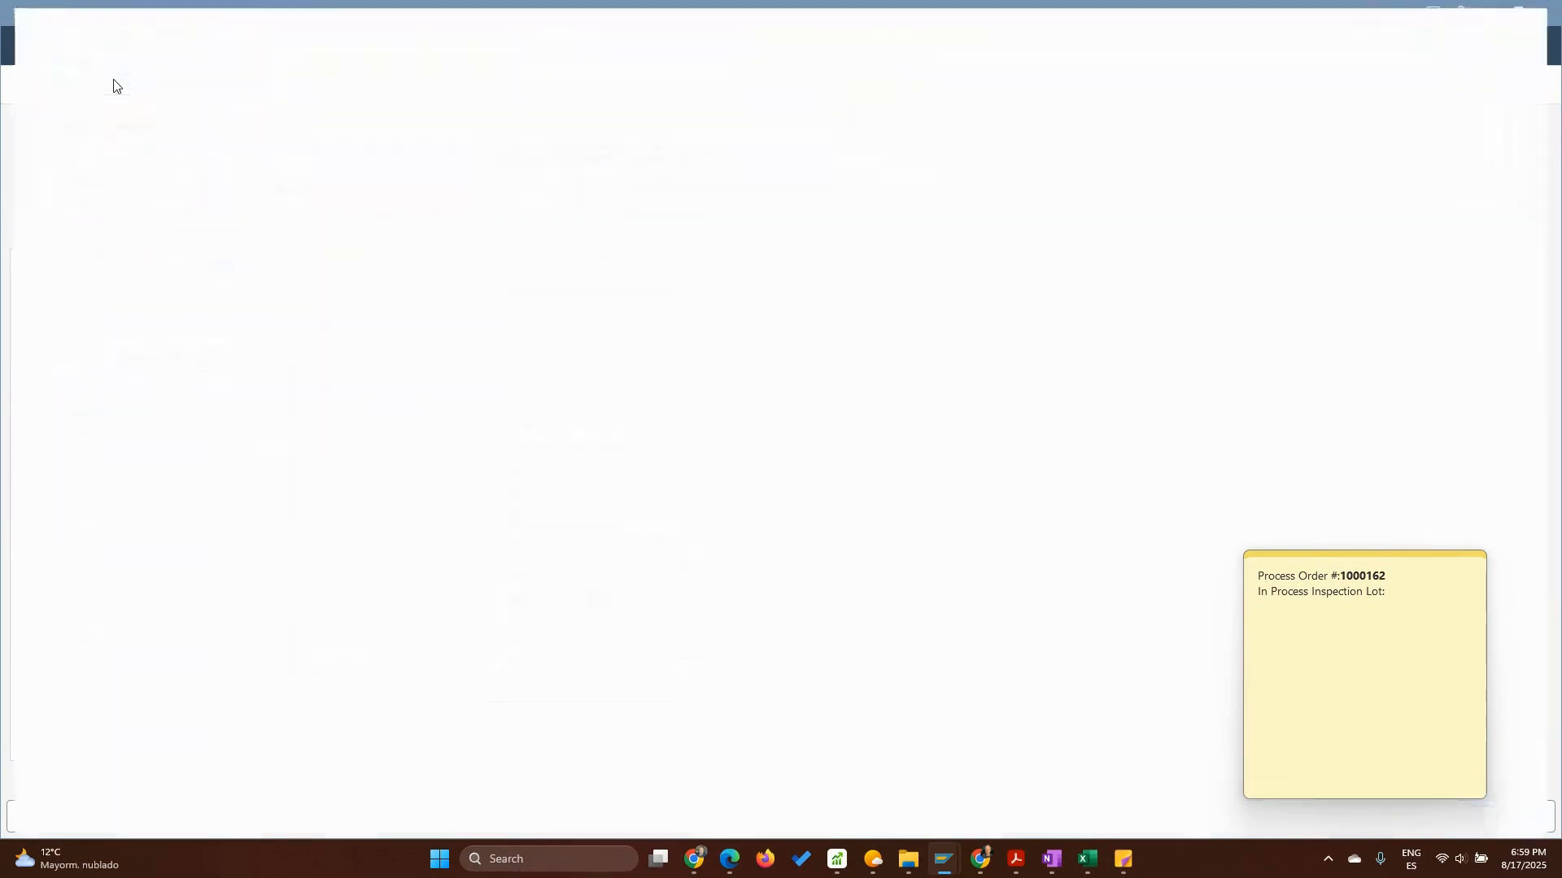
text(qa32)
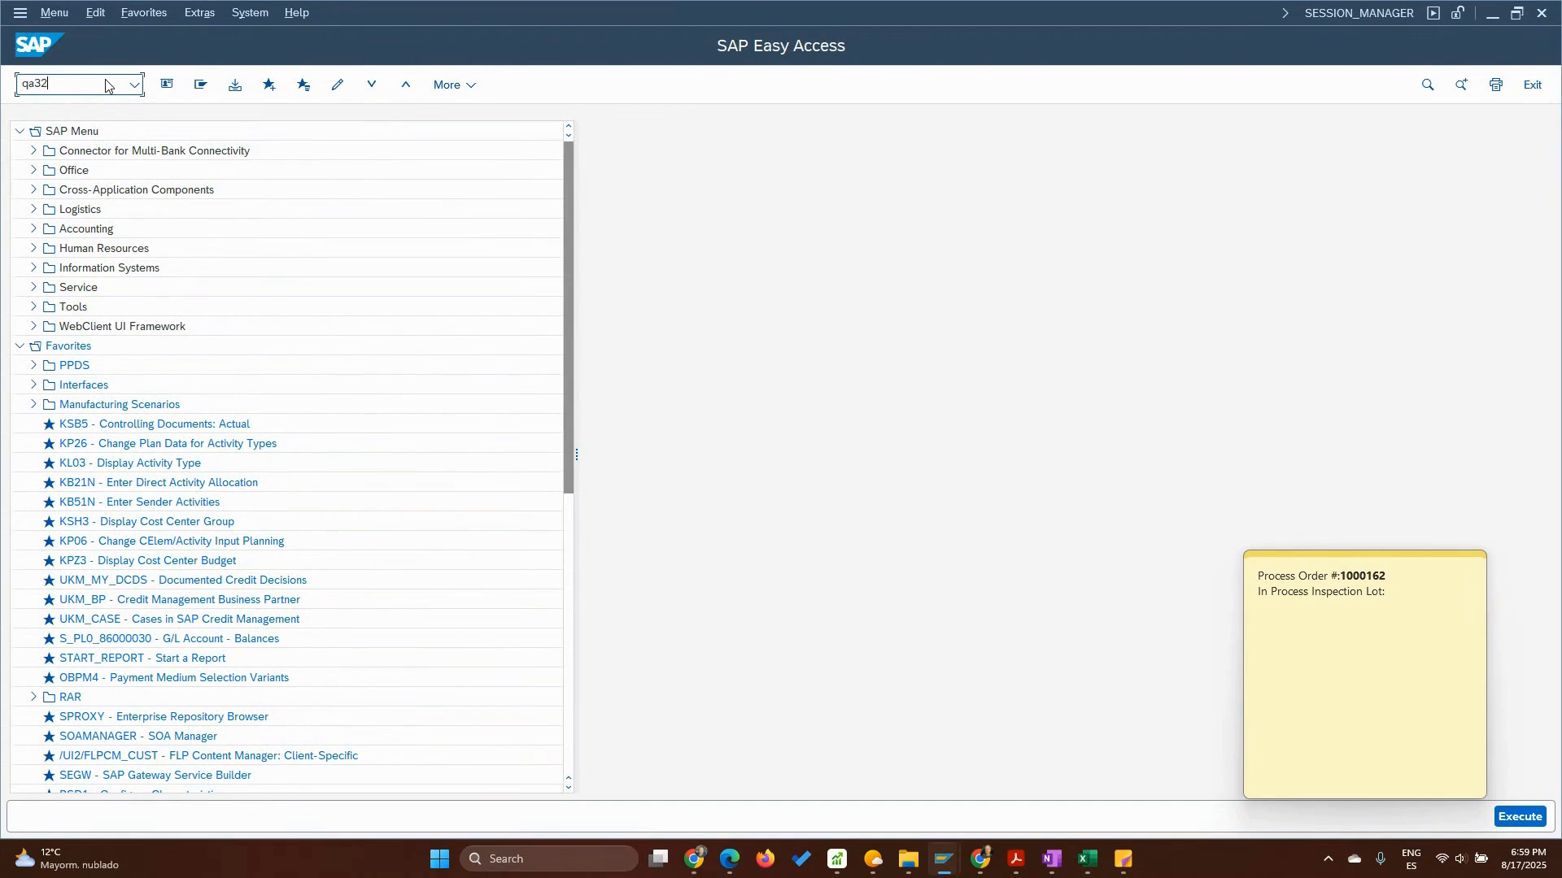
key(Return)
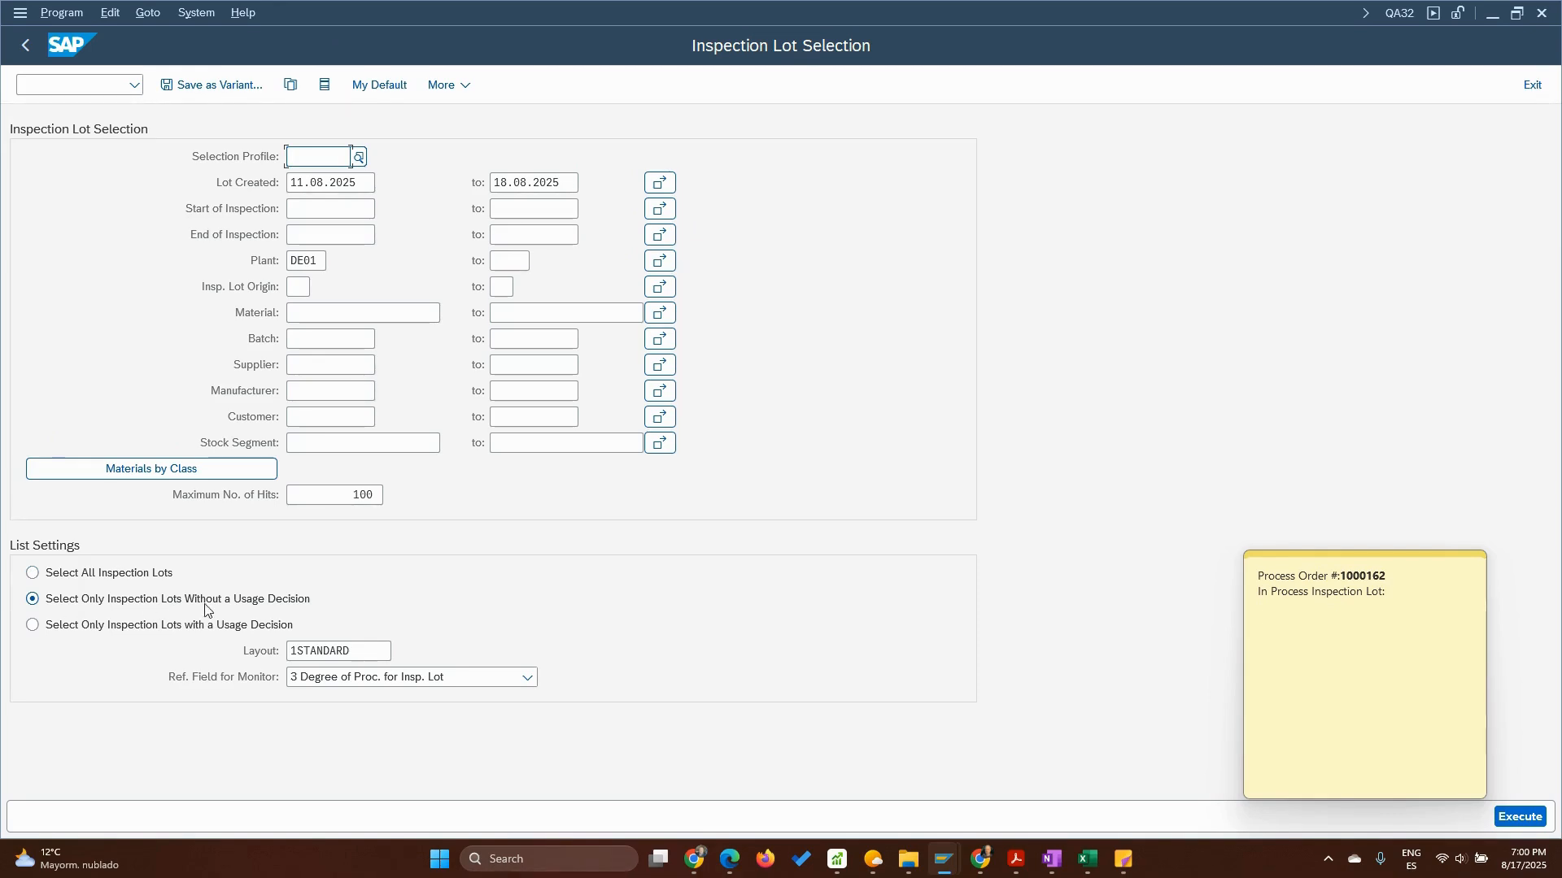
List the inspection lots without a usage decision for material NPK151515 and widen the lot number column to read the full numbers.
click(365, 313)
key(ctrl+v)
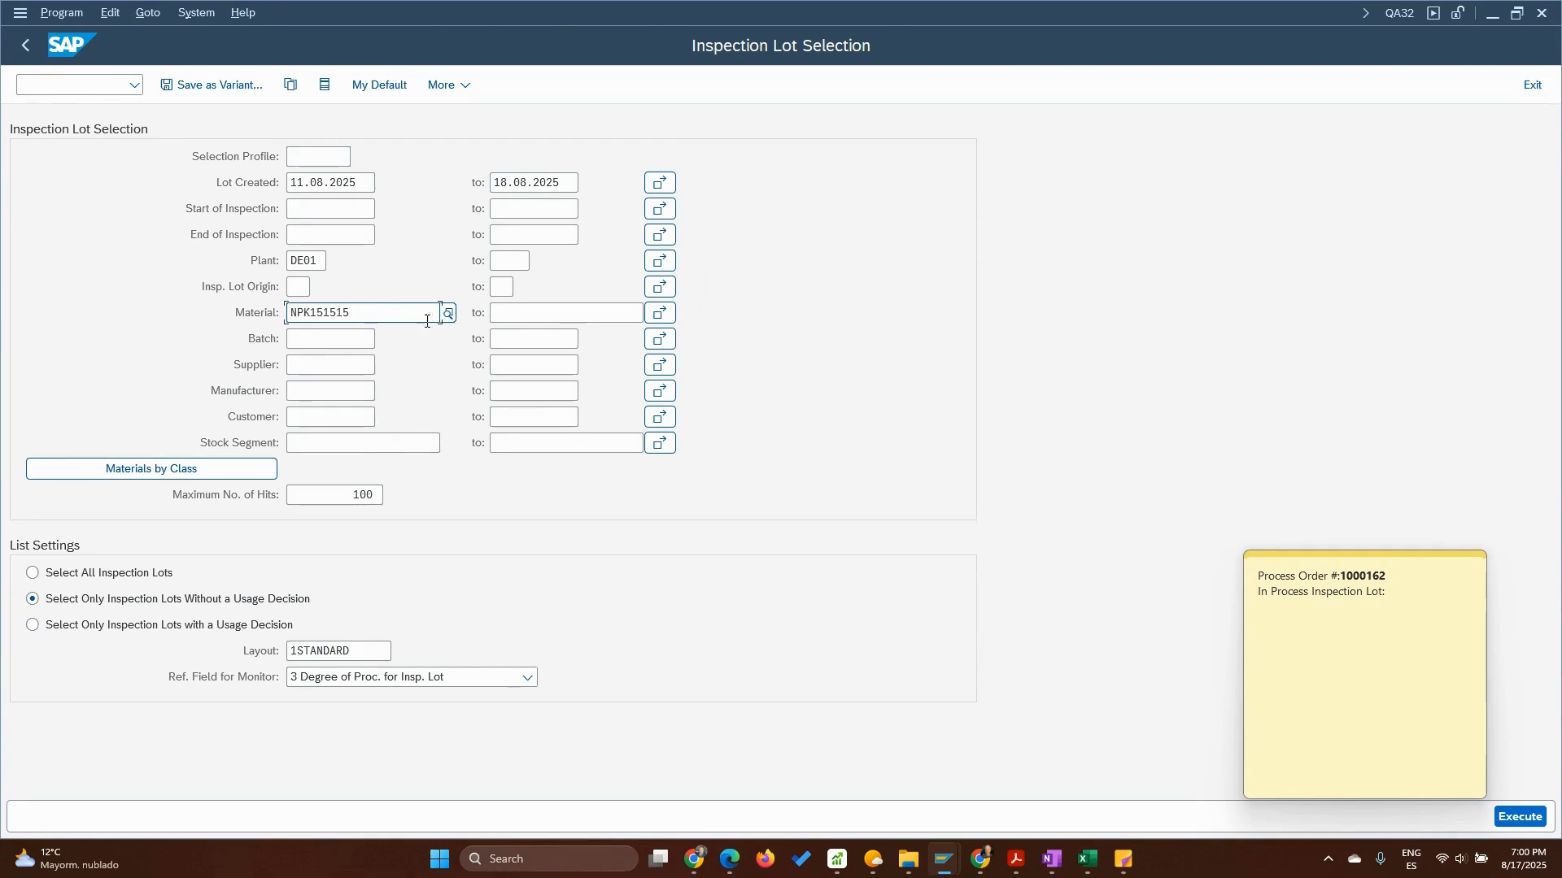
key(F8)
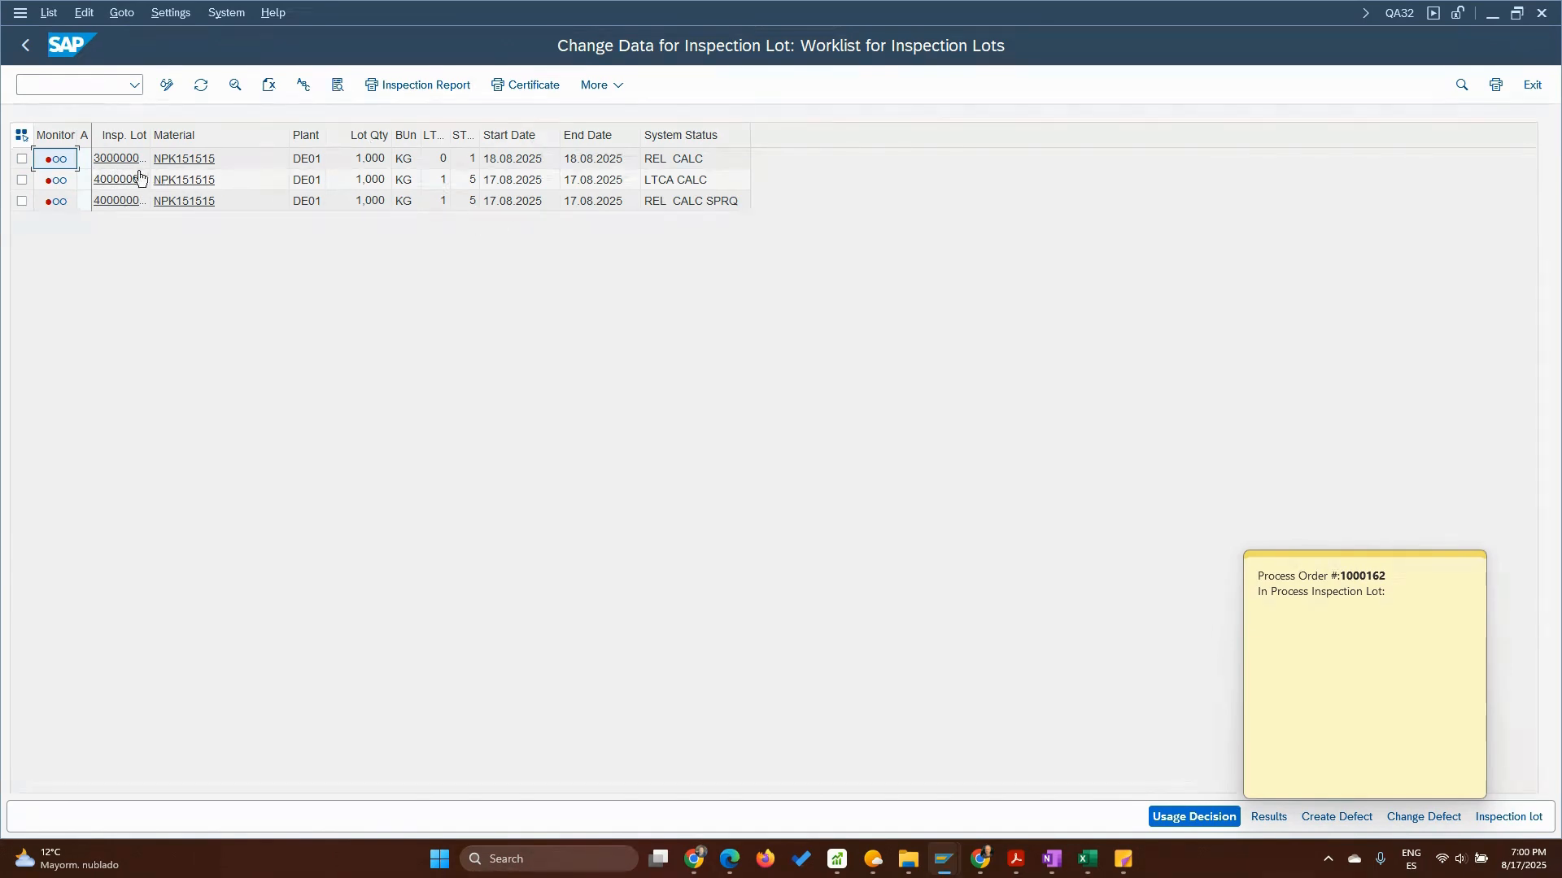
drag(152, 134, 170, 134)
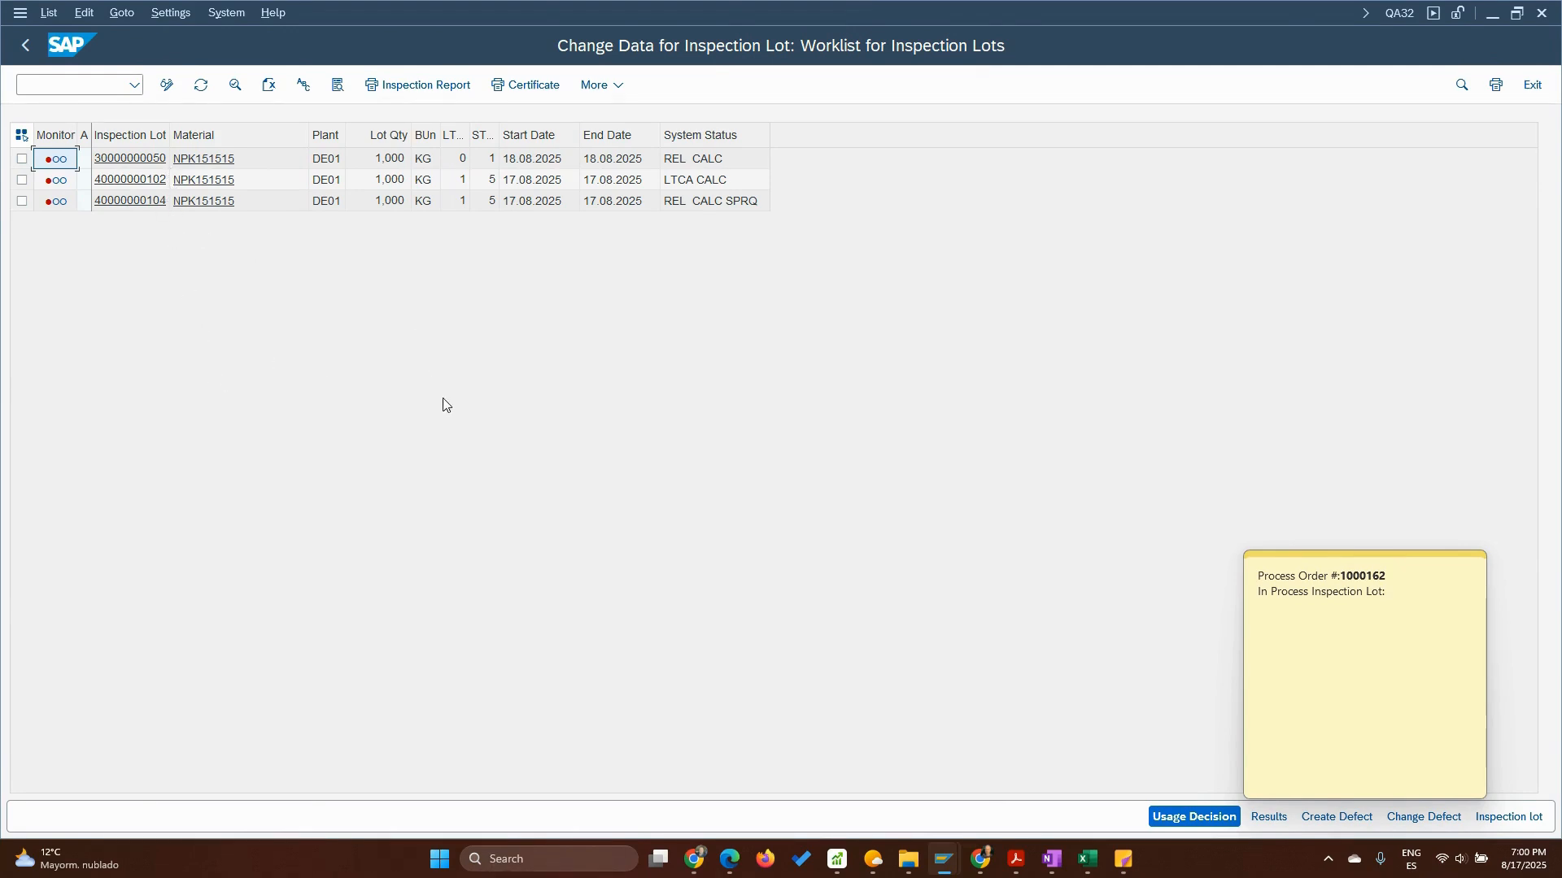
Return to the process order, release it with a batch waiting period of 45, check its inspection lot field and save the order.
key(alt+Tab)
key(Tab)
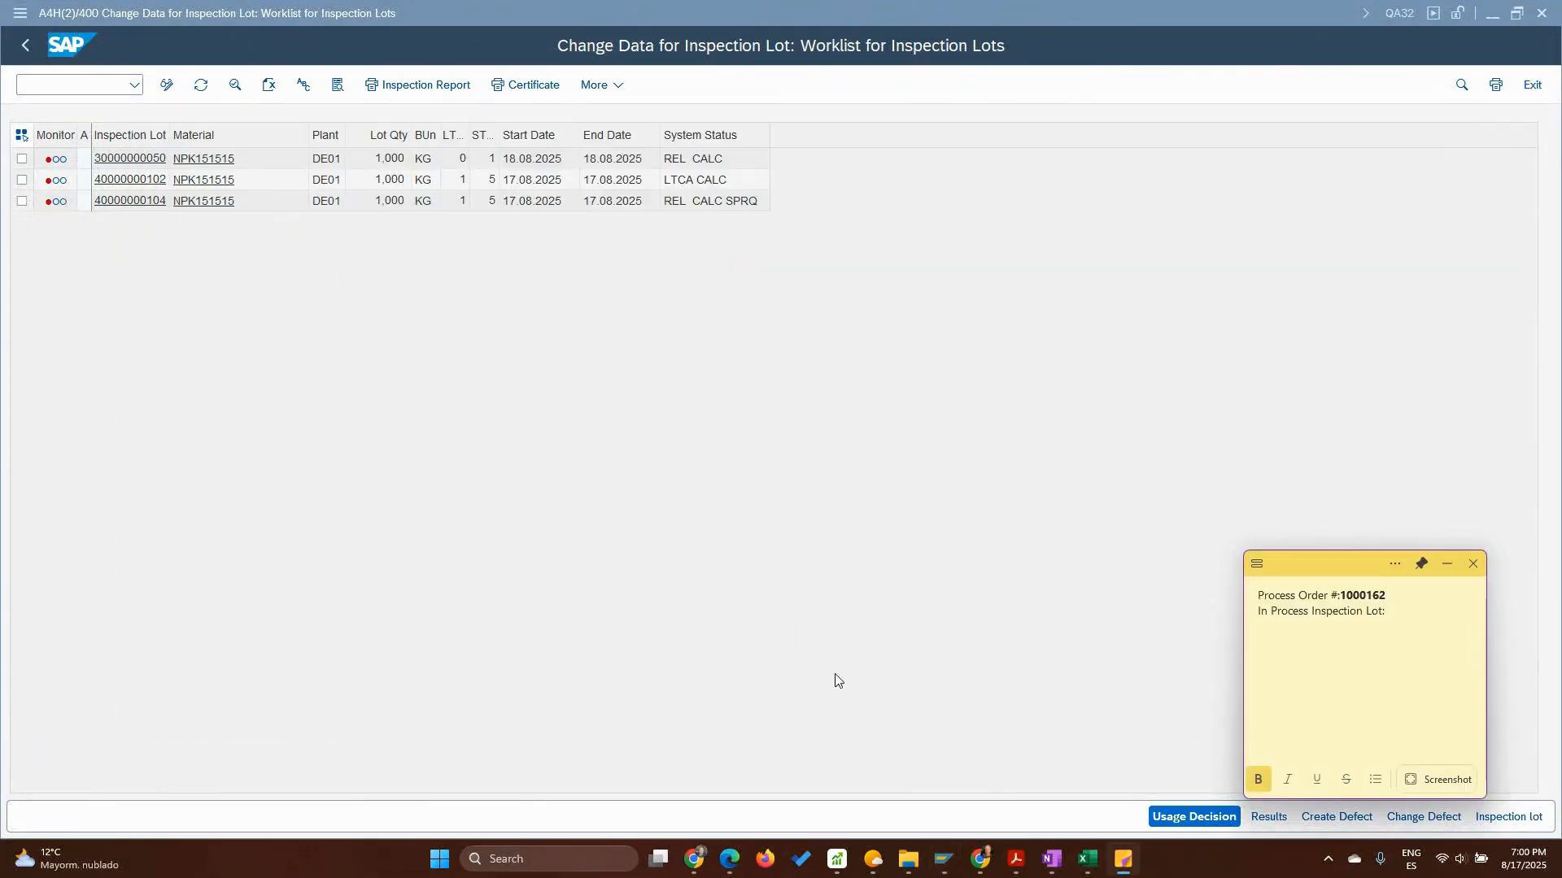
click(943, 859)
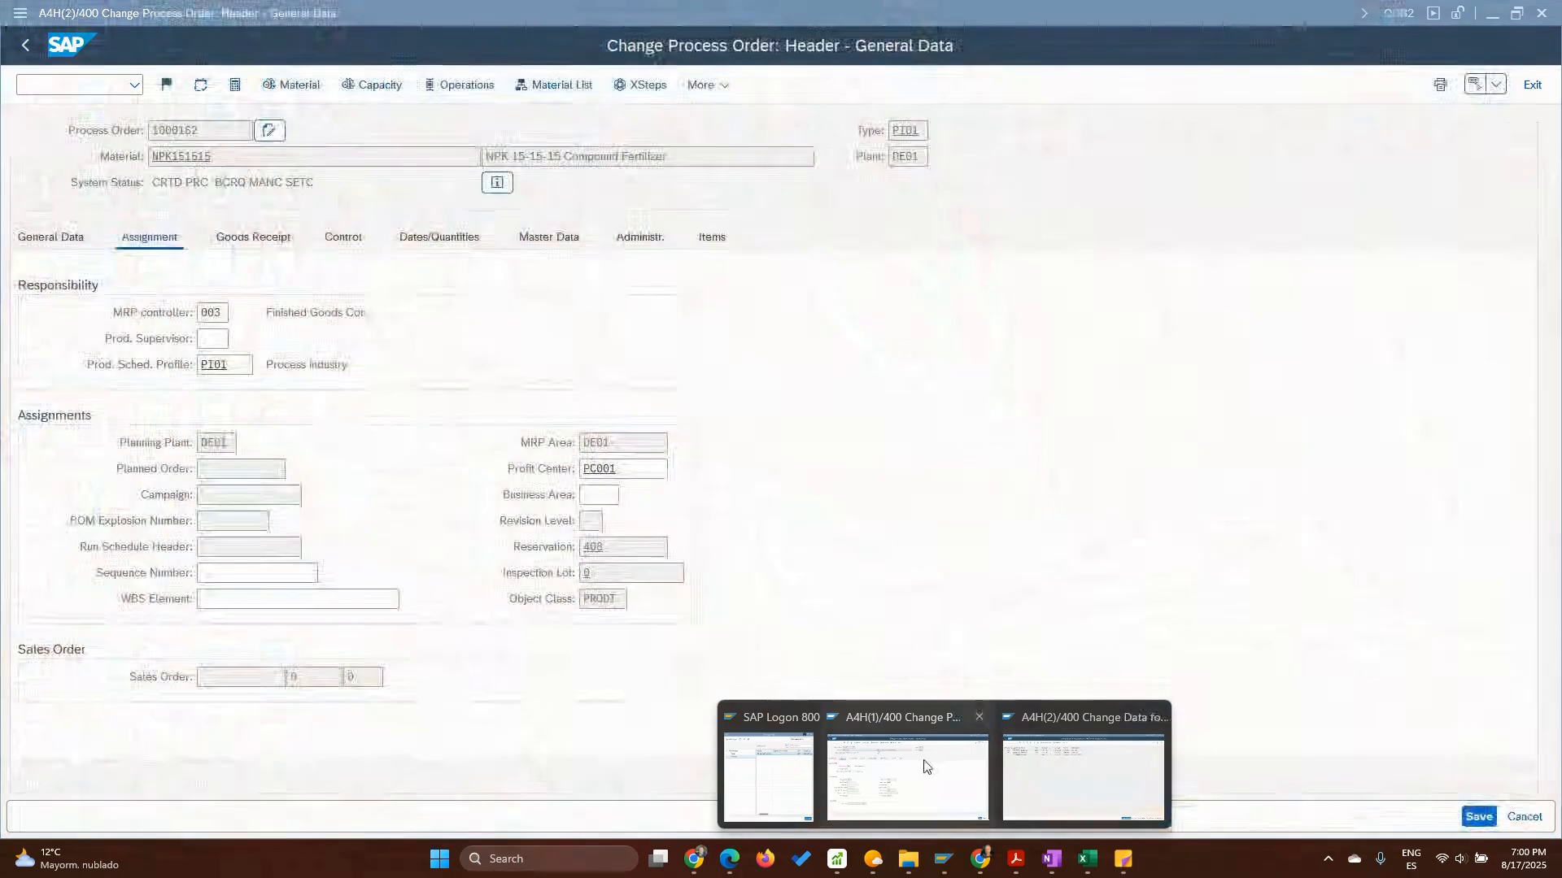
click(1033, 767)
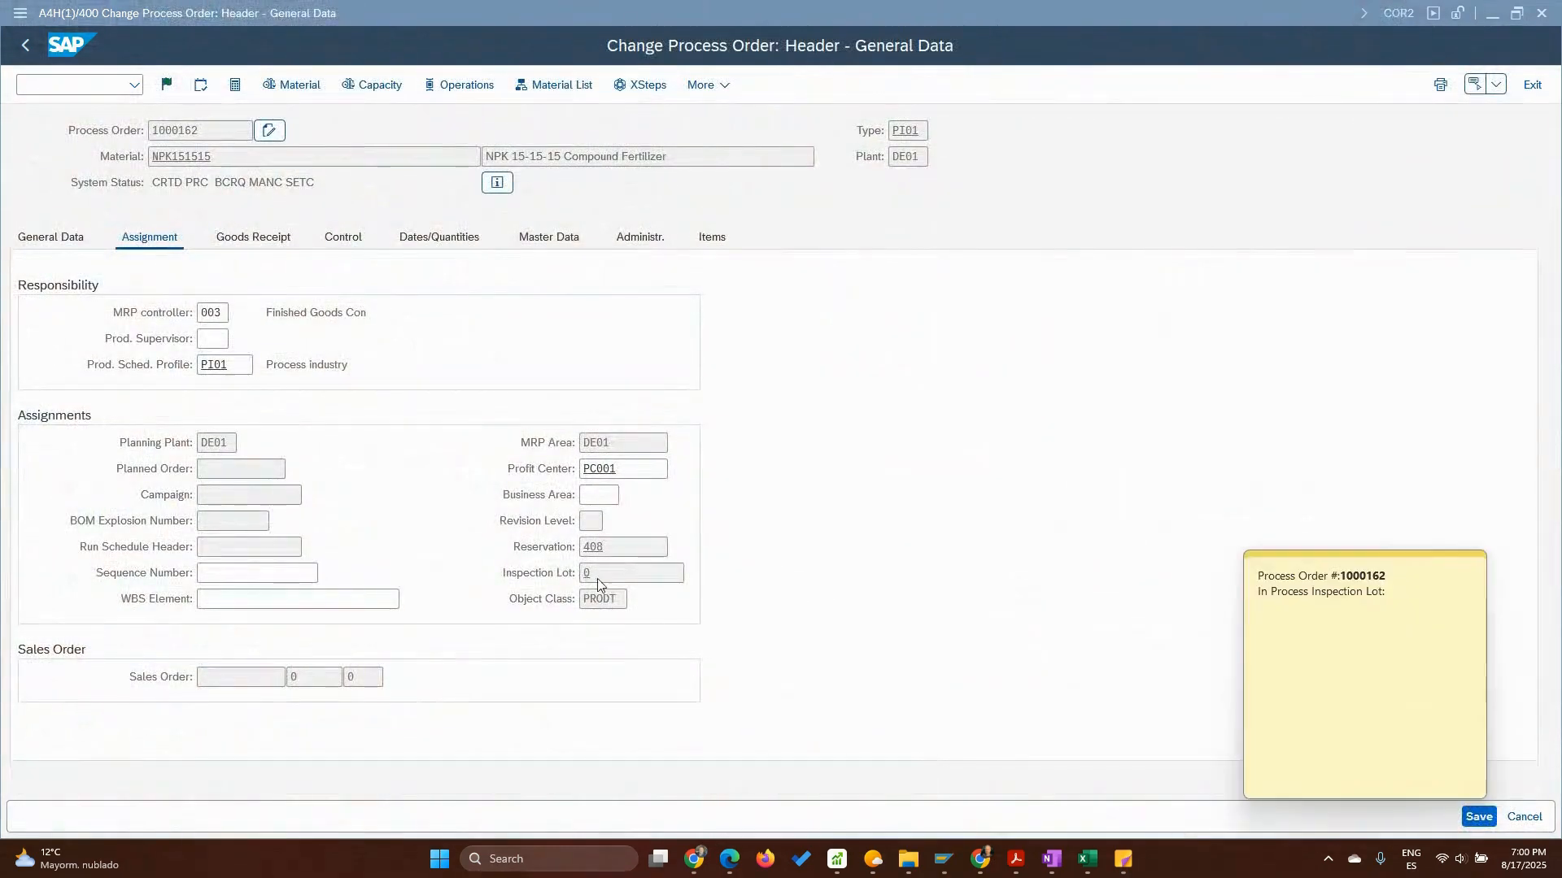
click(167, 86)
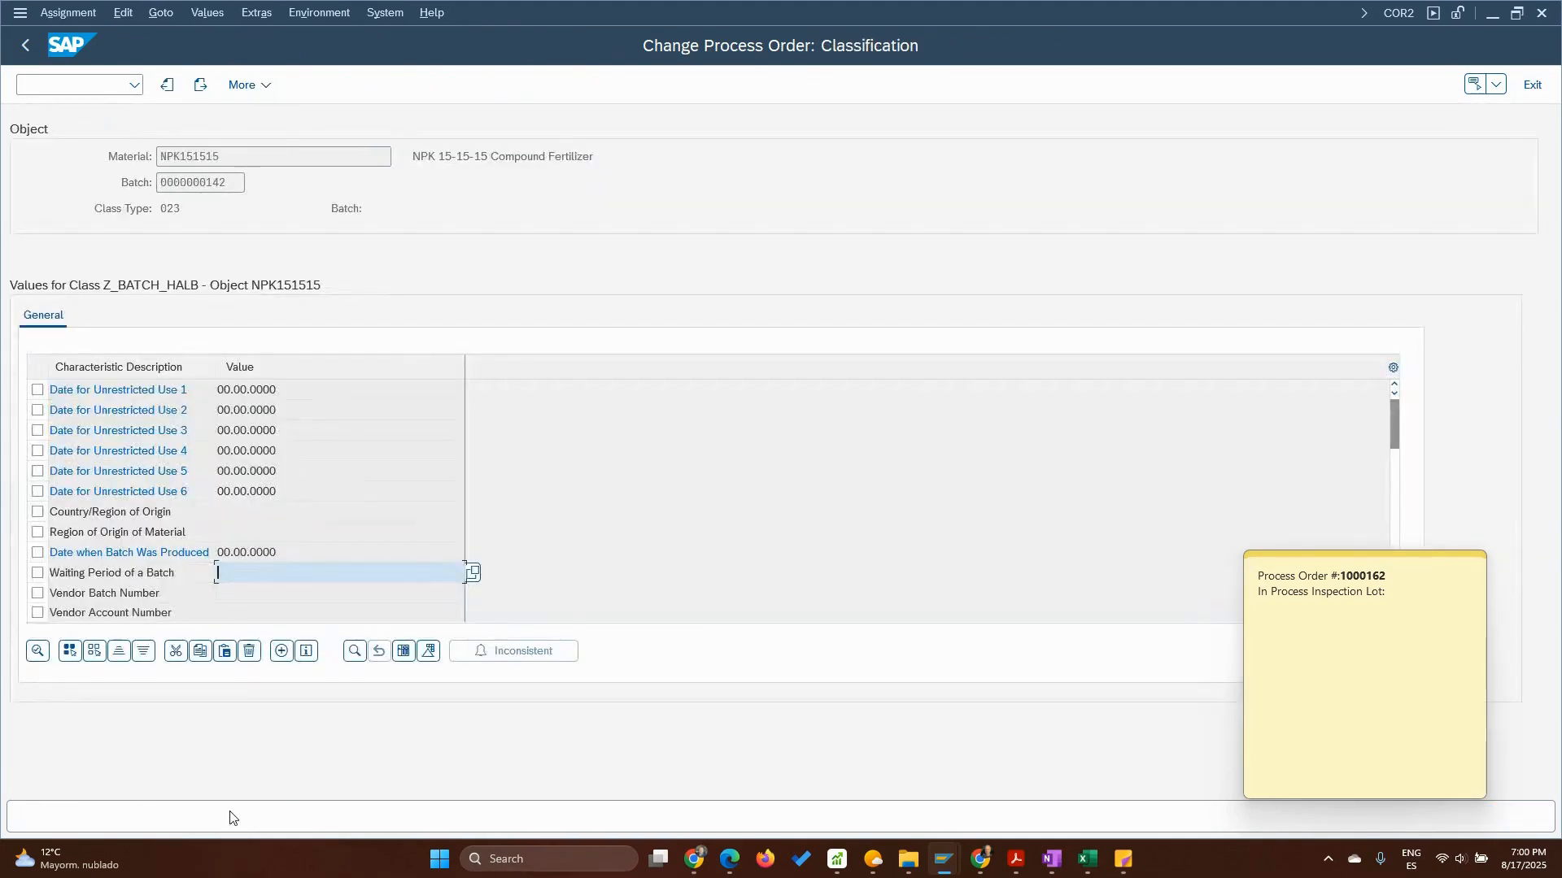
text(45)
key(Return)
click(200, 85)
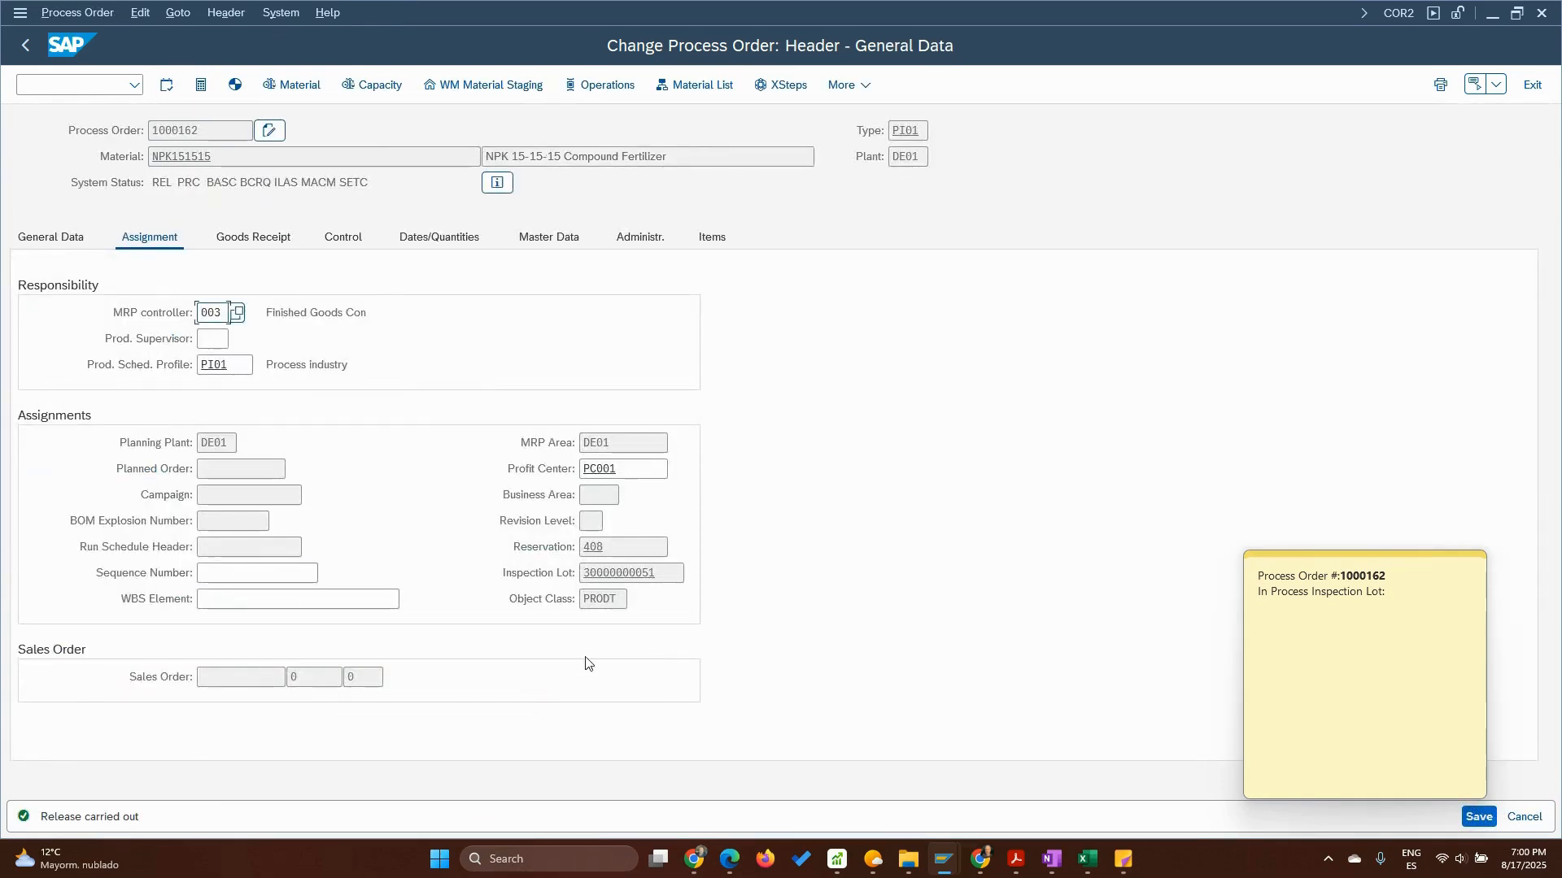
double_click(669, 574)
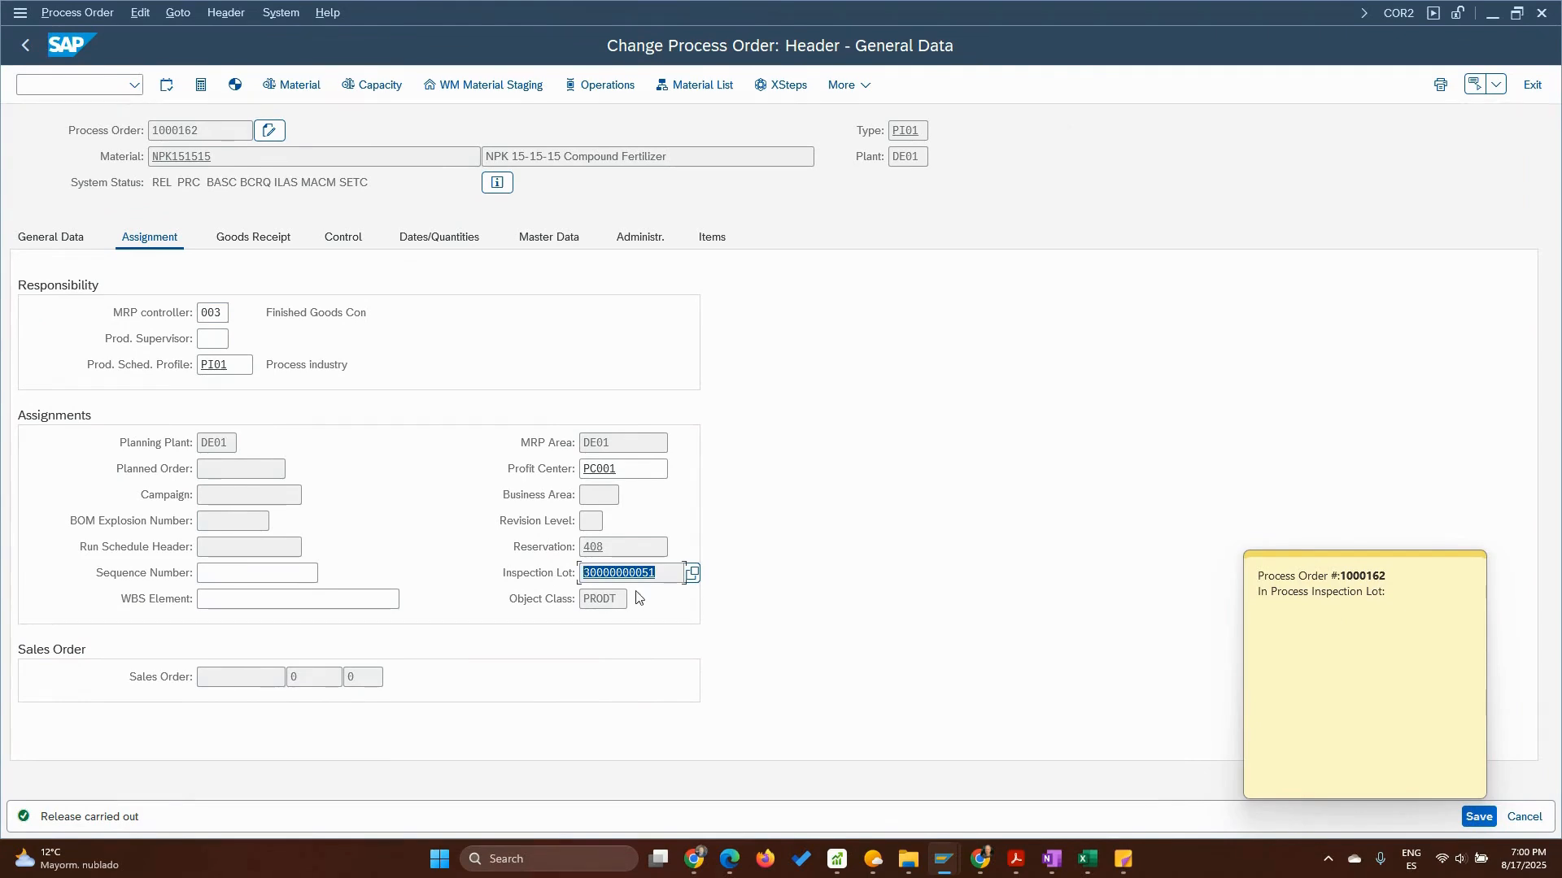
click(1482, 819)
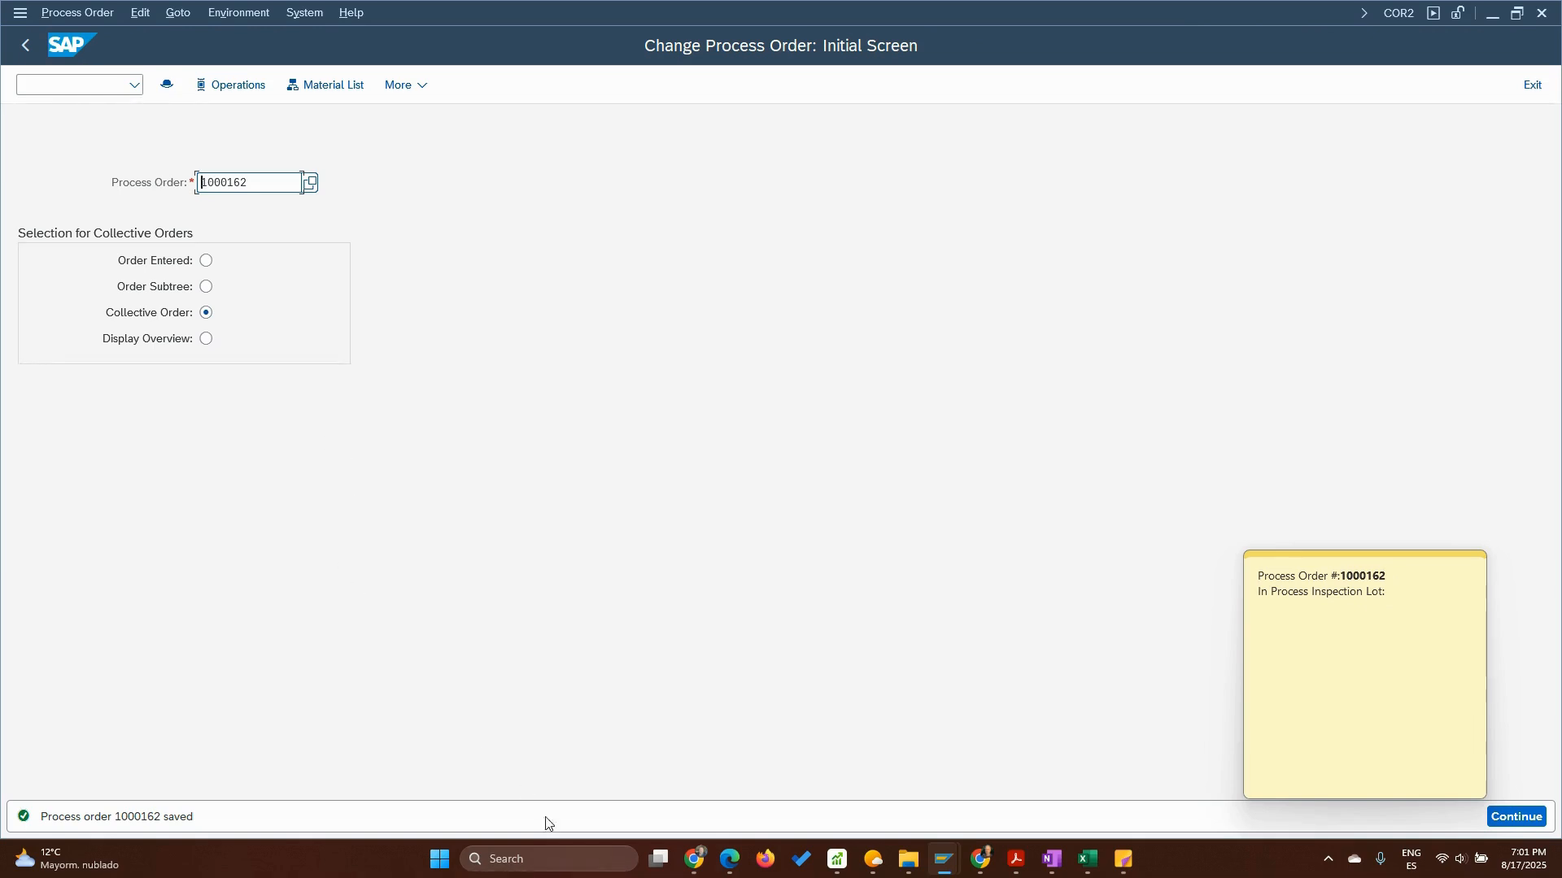
mouse_move(943, 858)
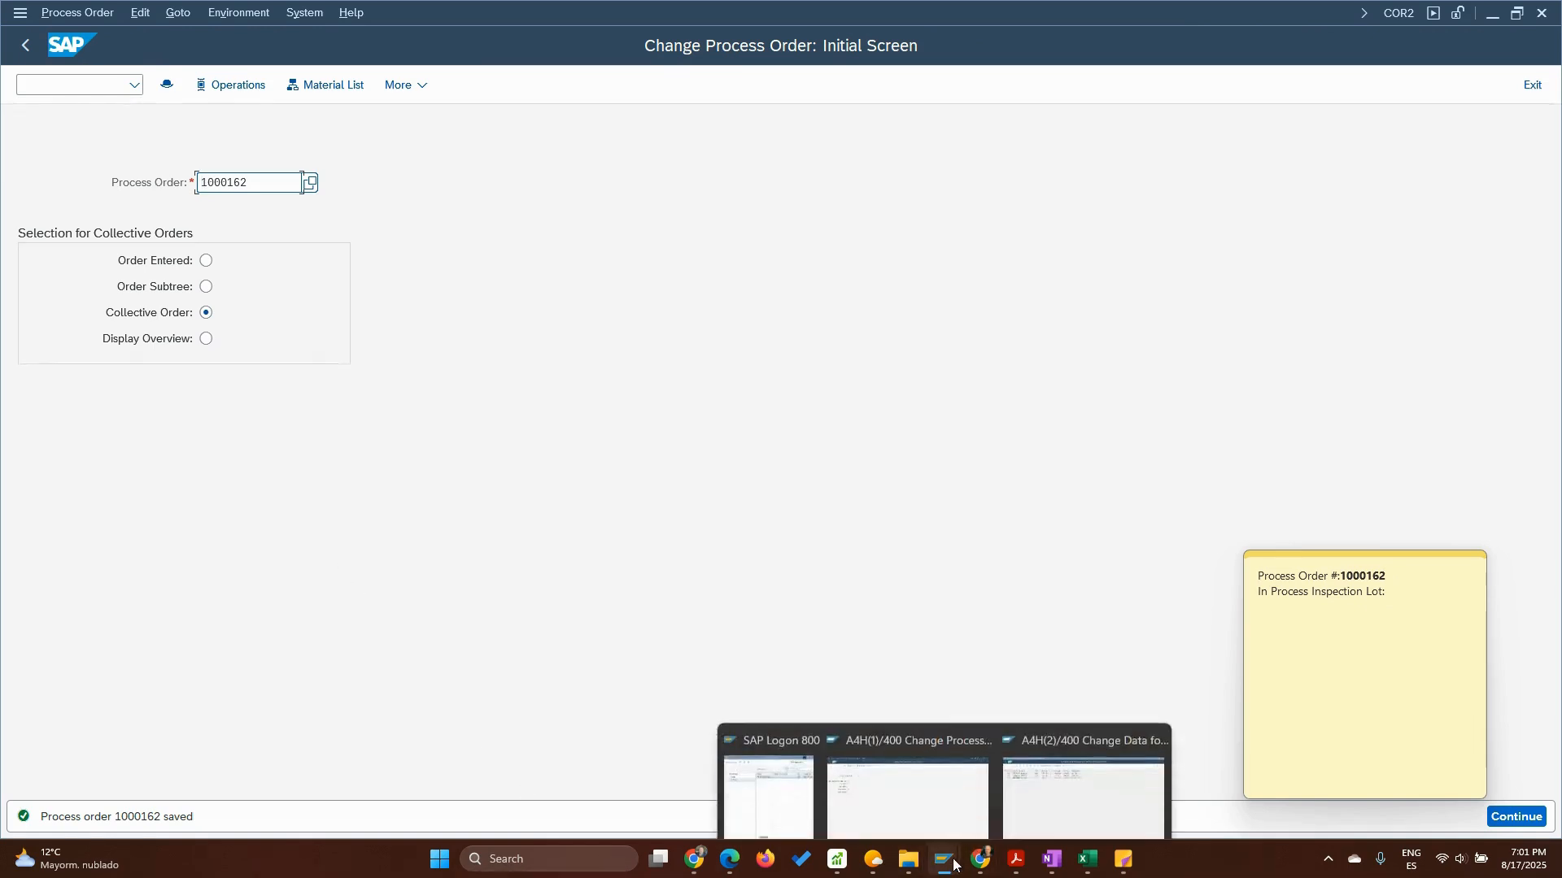
click(1062, 759)
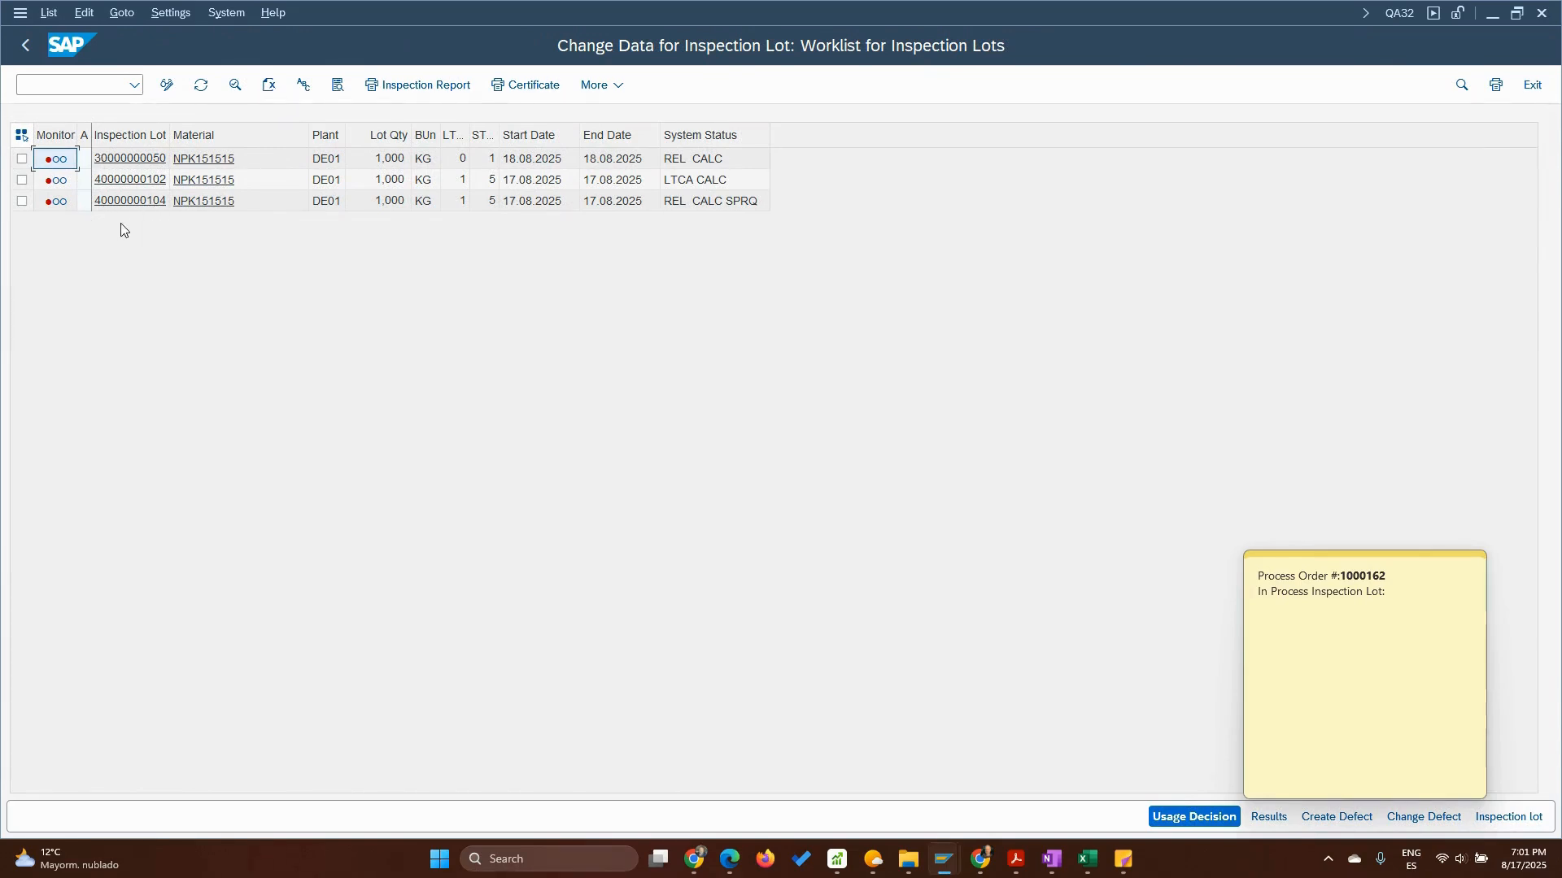
click(201, 85)
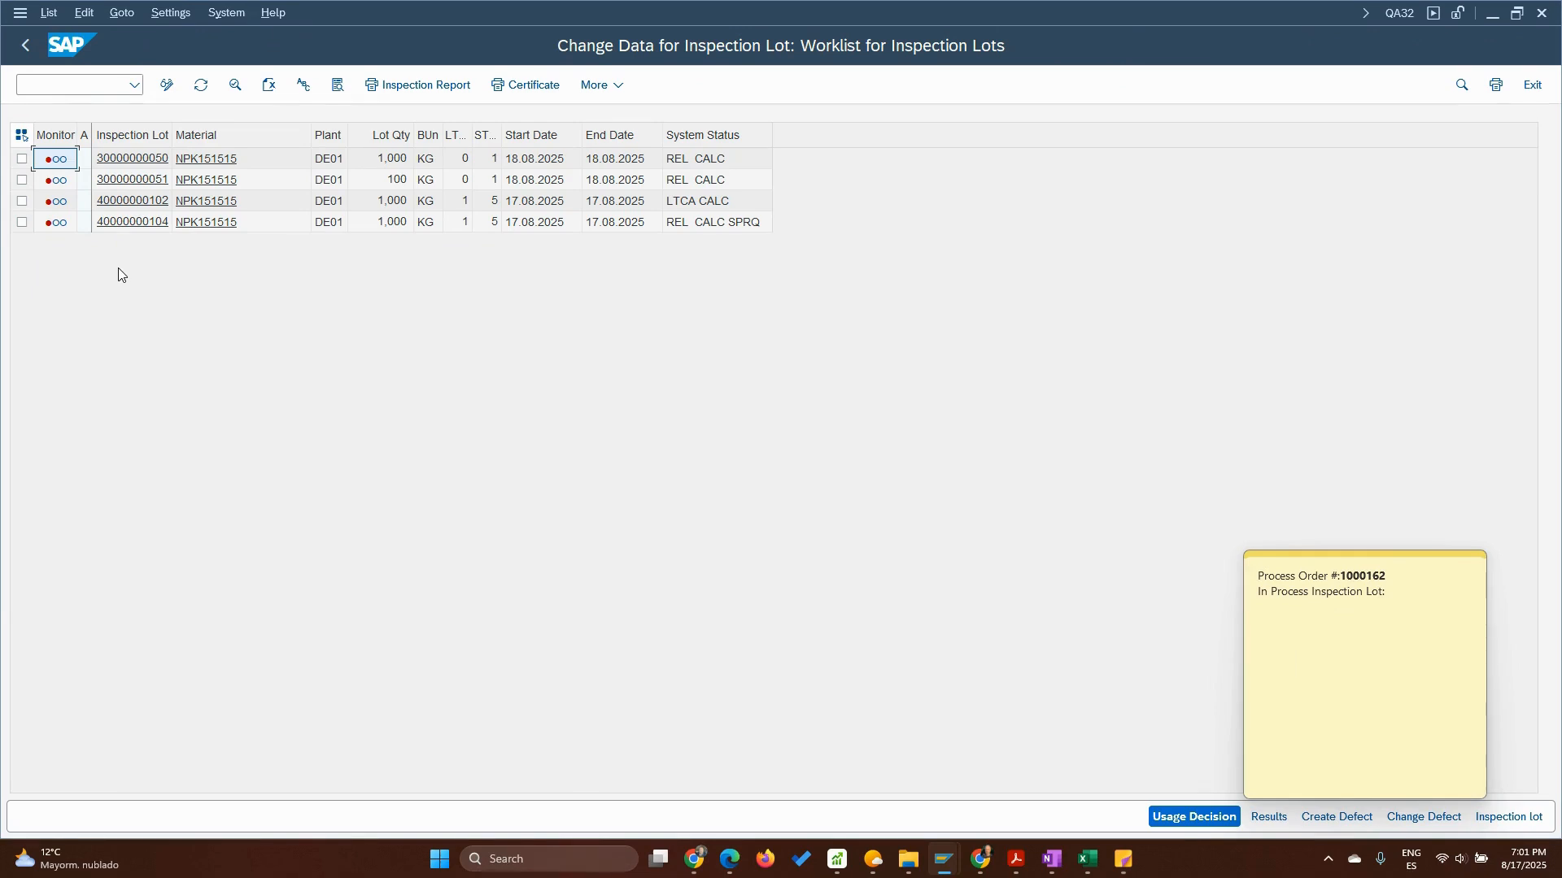
click(143, 180)
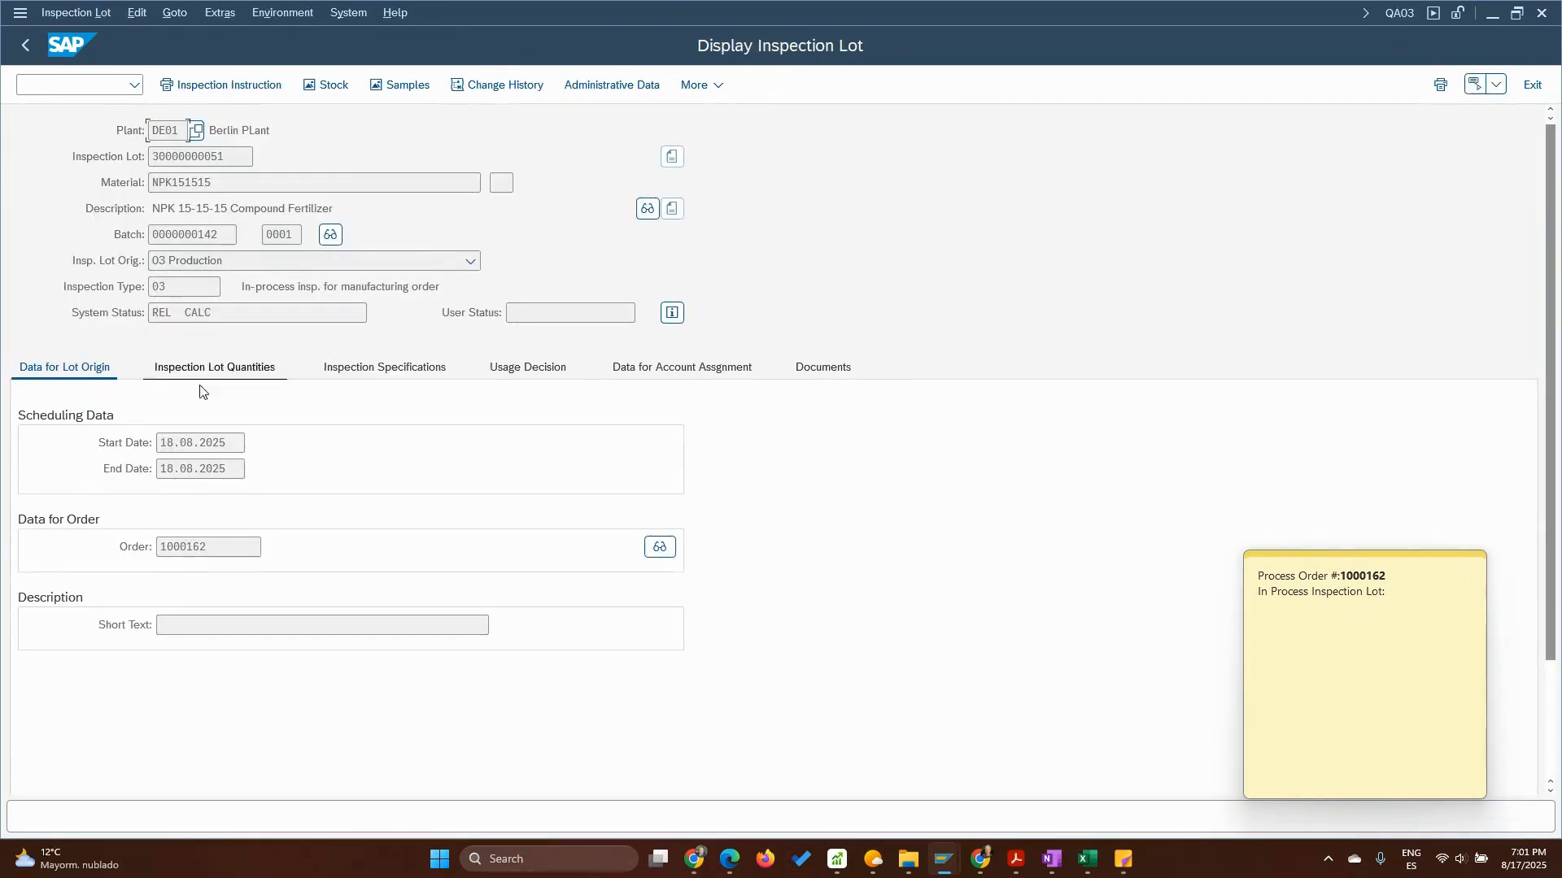
drag(244, 159, 25, 153)
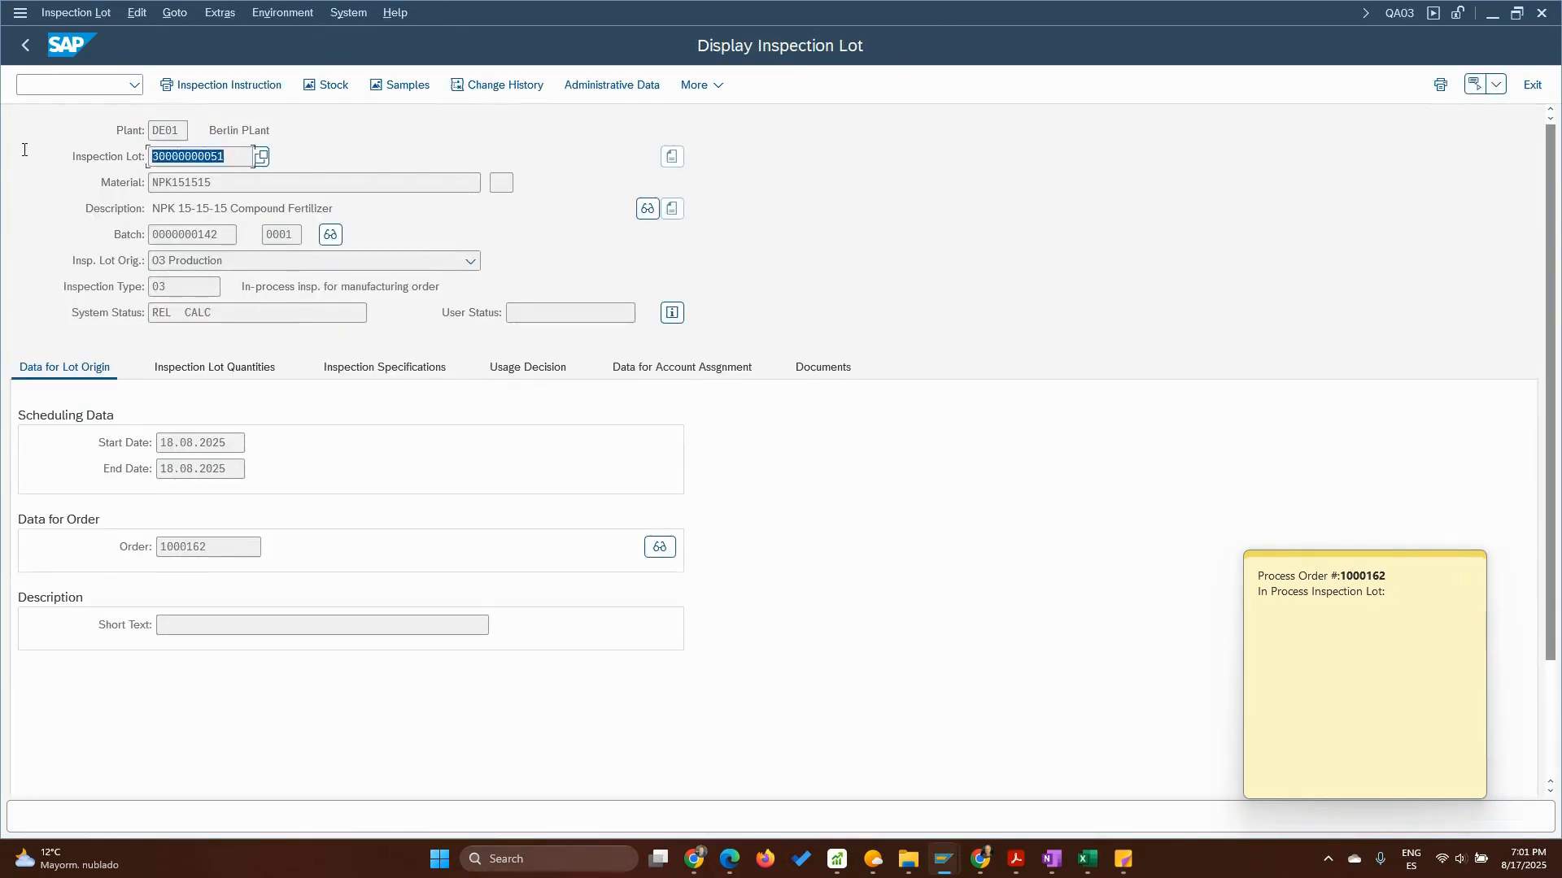
key(ctrl+c)
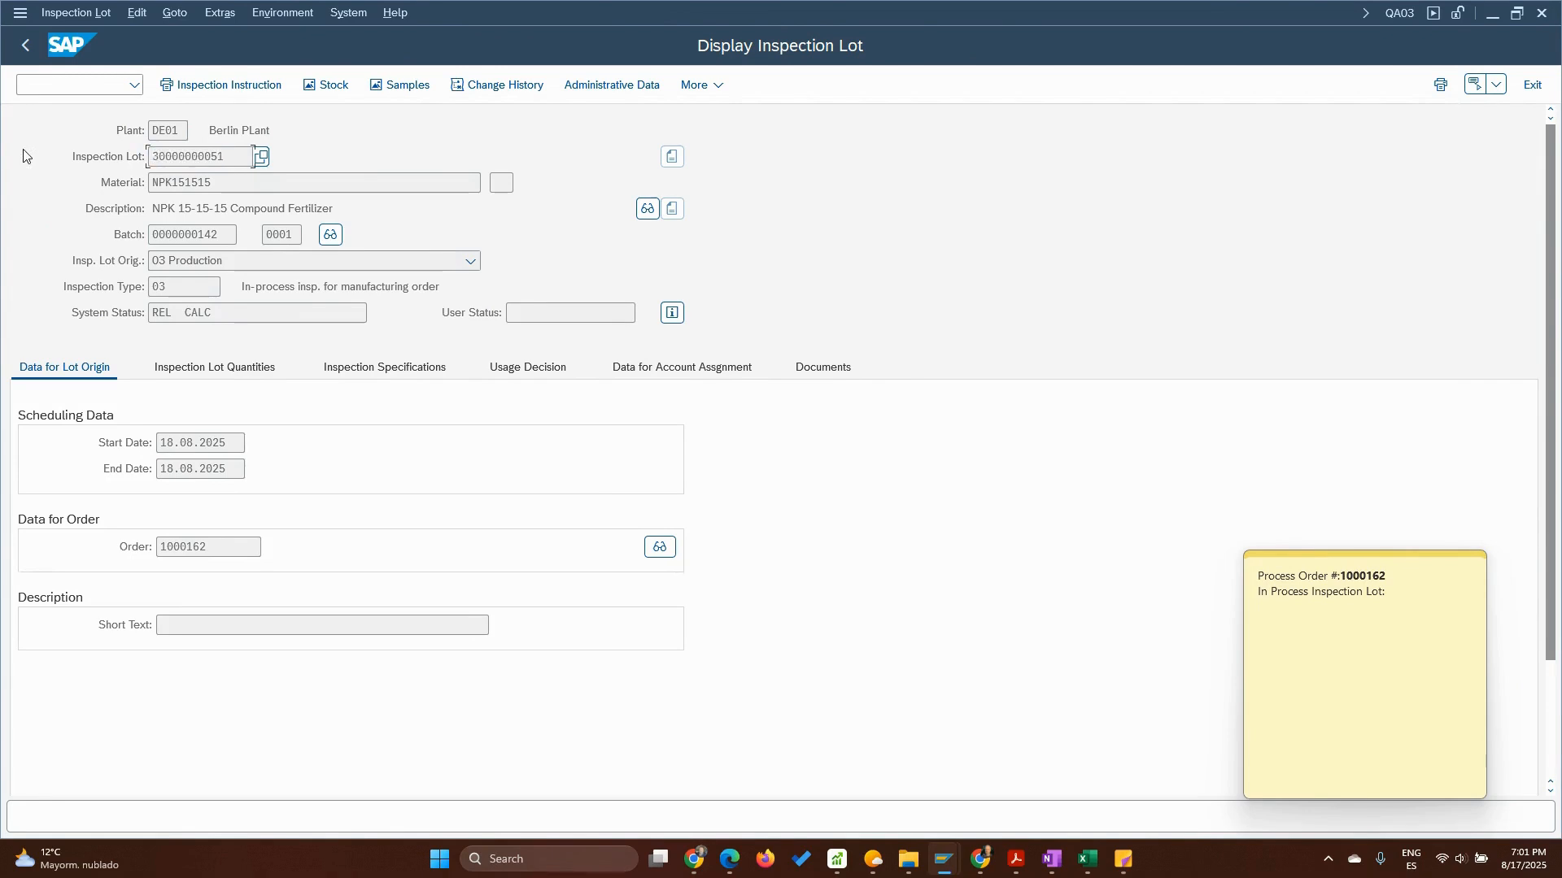
click(1410, 600)
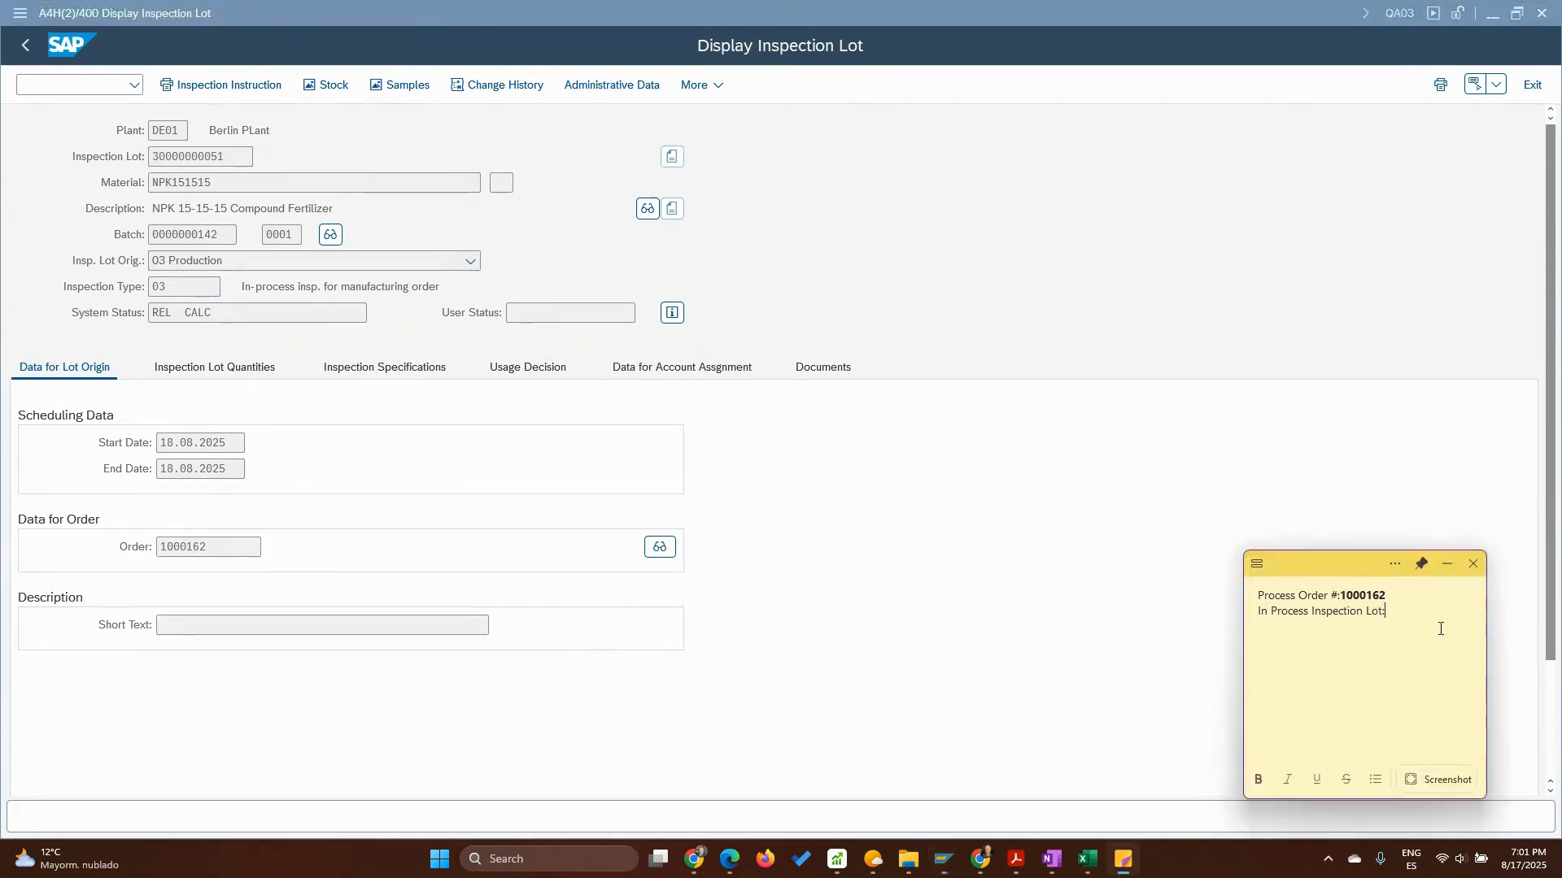
key(ctrl+v)
Review the inspection lot's inspection type, system status, linked process order and sample size.
click(189, 288)
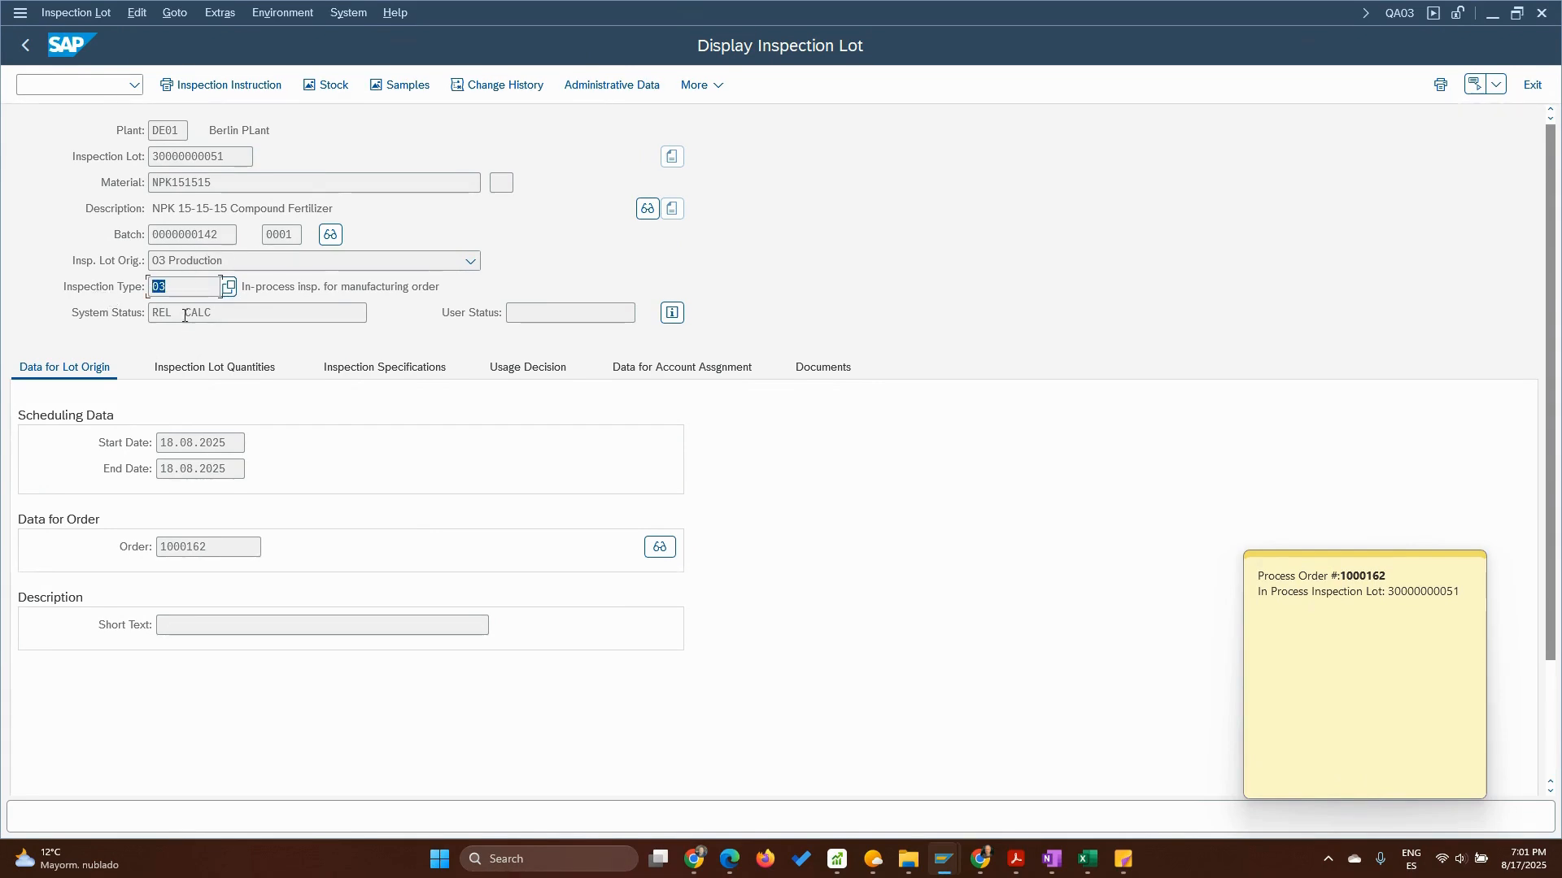
drag(213, 313, 125, 312)
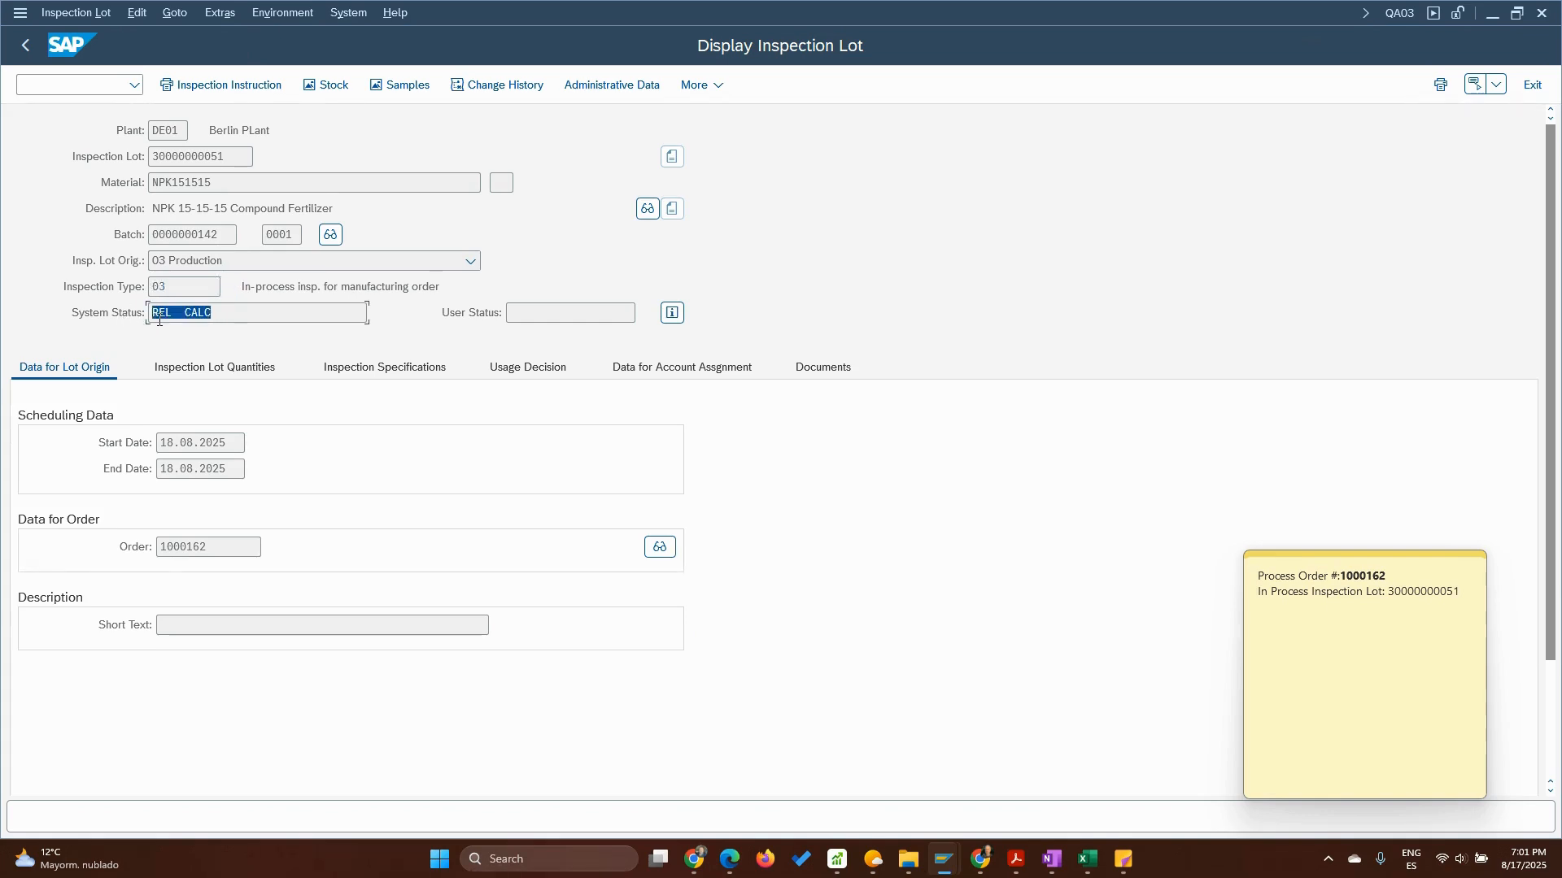
click(213, 317)
double_click(210, 313)
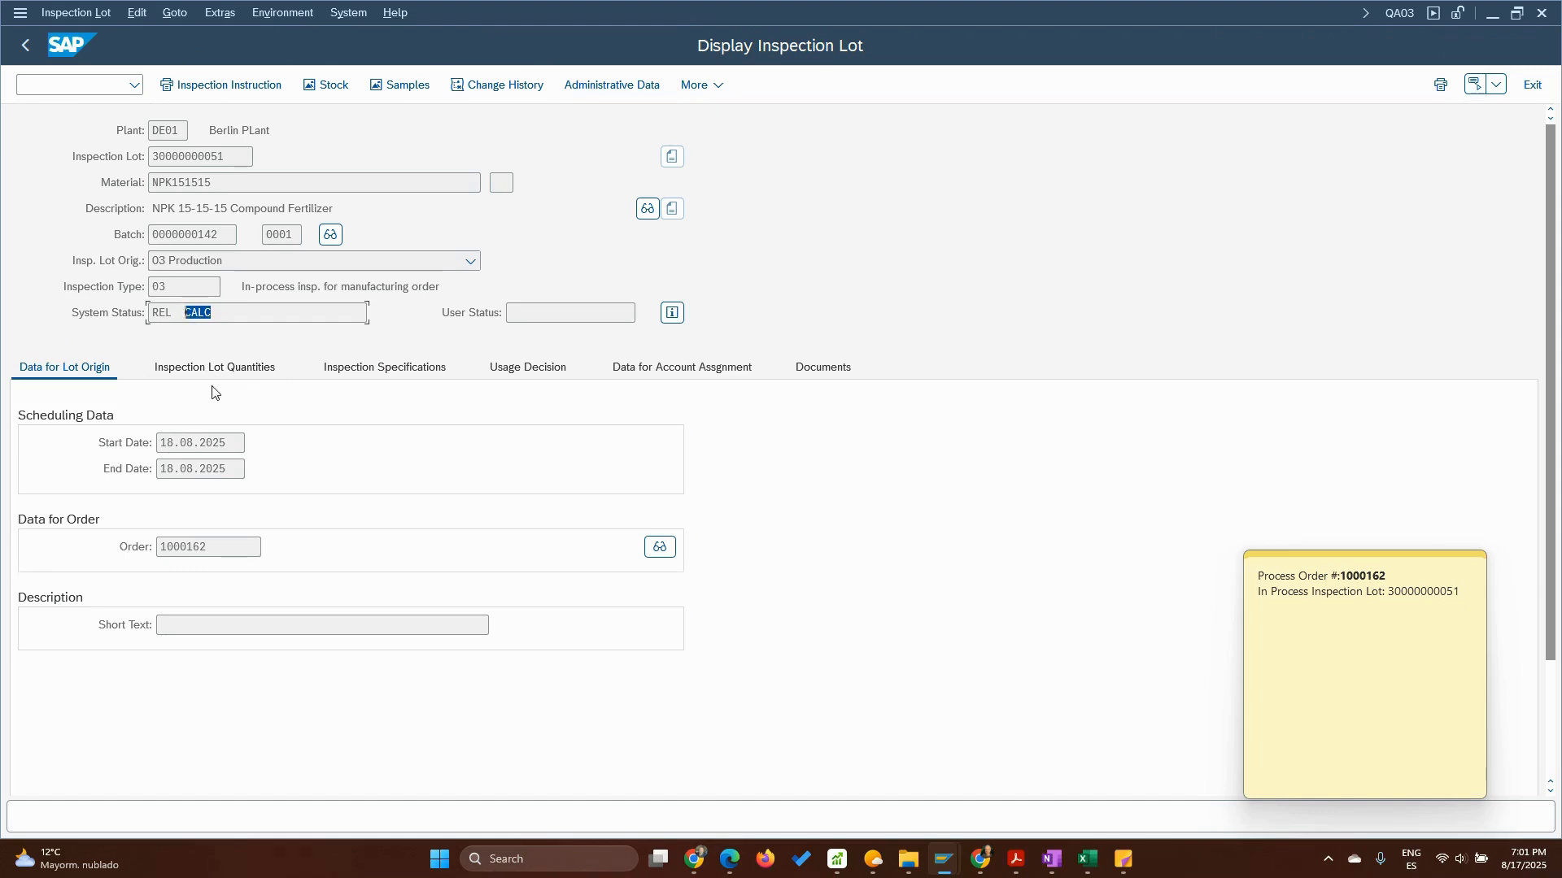
click(194, 546)
double_click(193, 547)
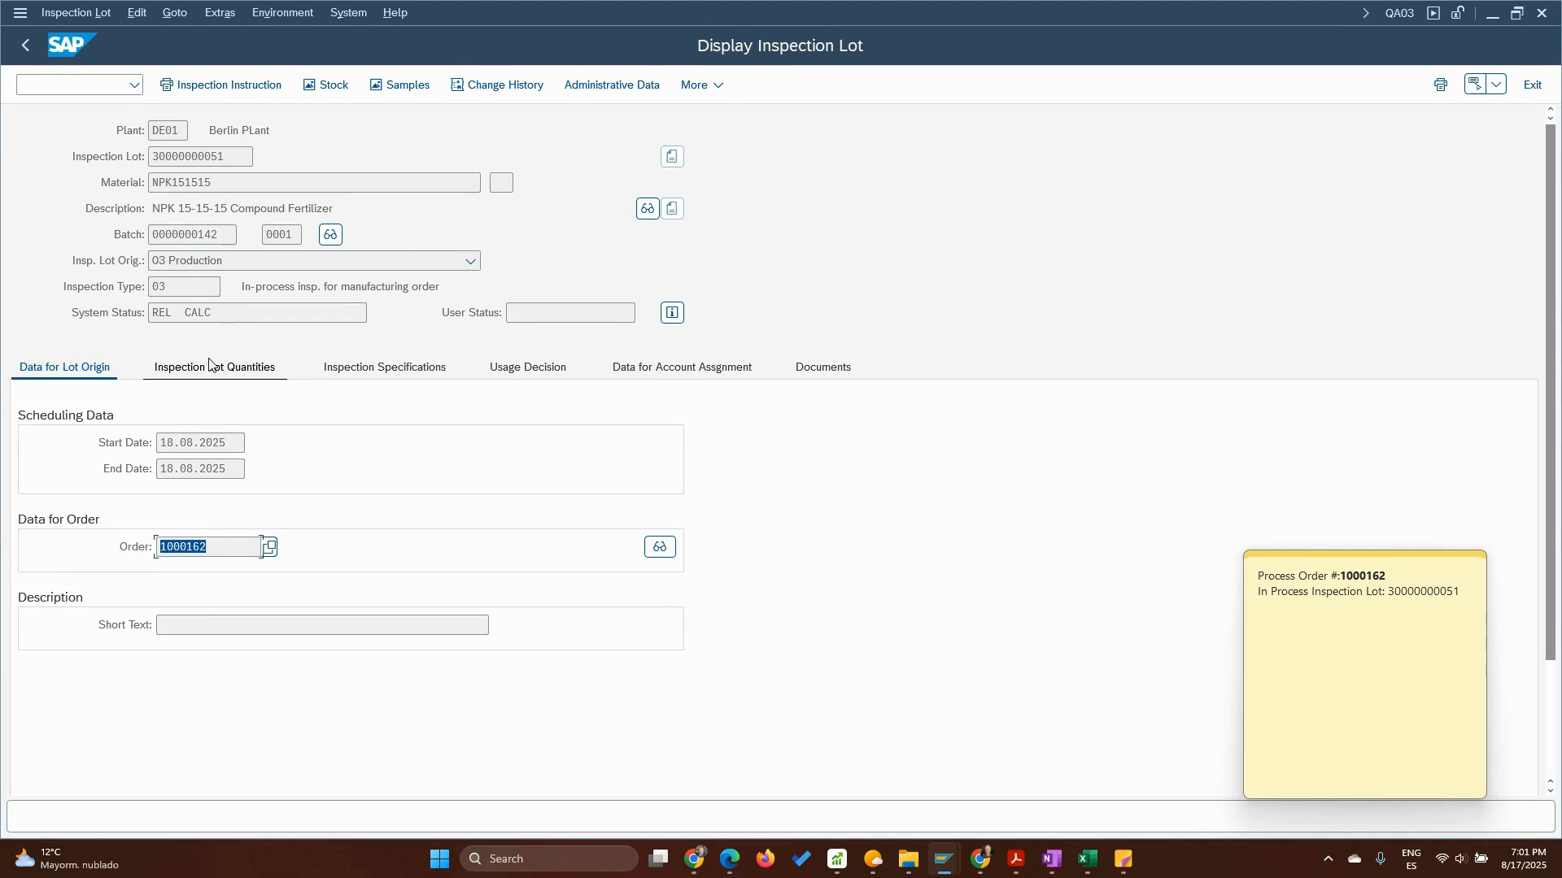
click(235, 367)
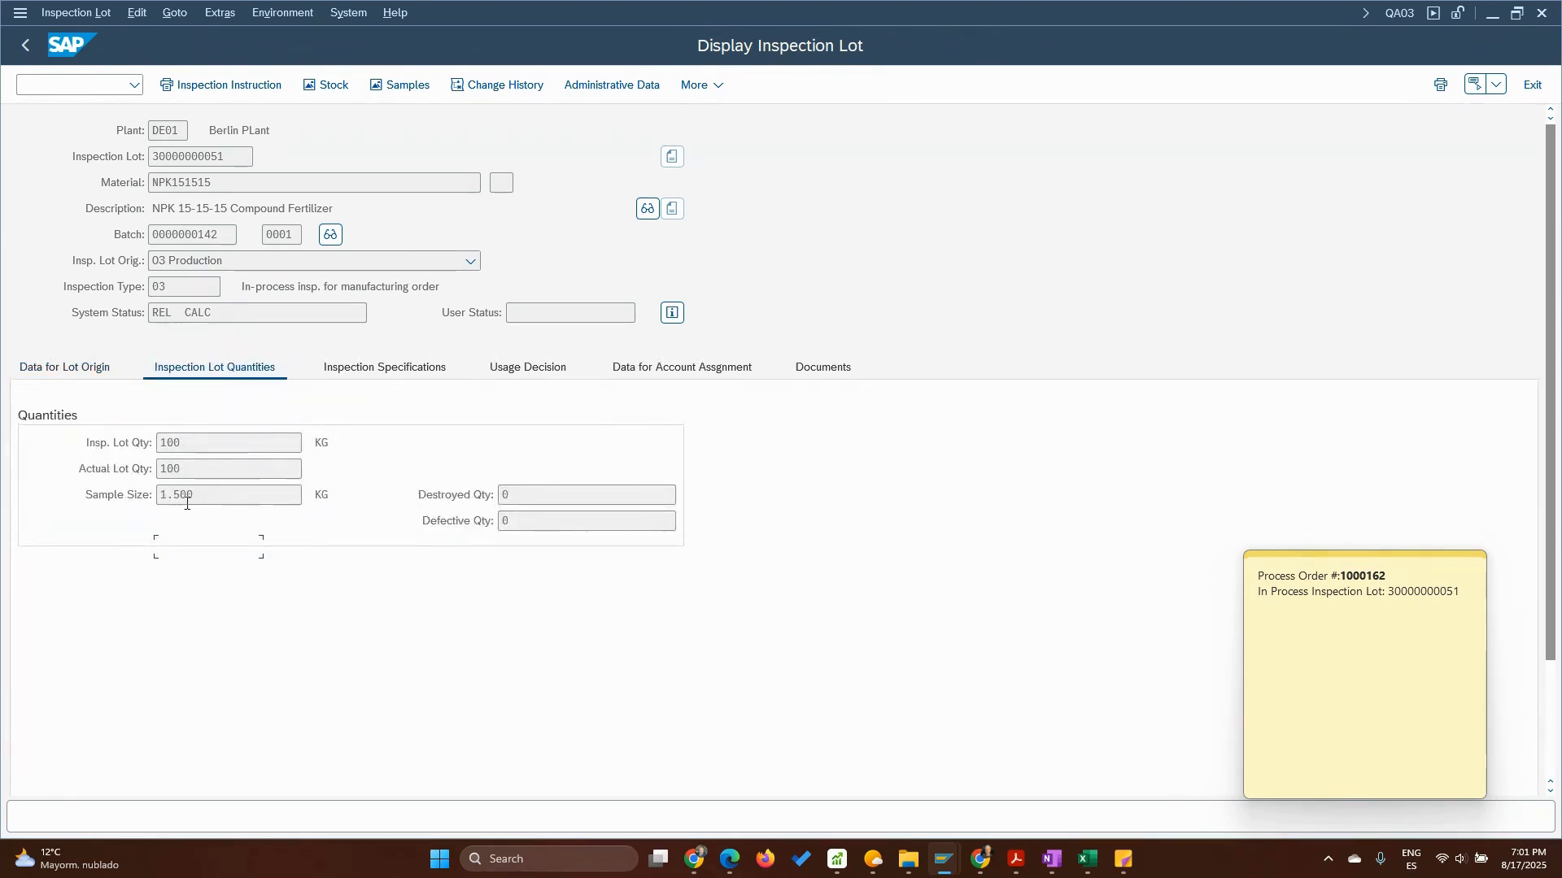
drag(195, 495, 63, 495)
Review the lot's inspection specifications and the operations of its assigned master recipe, and return to the lot origin data.
click(358, 371)
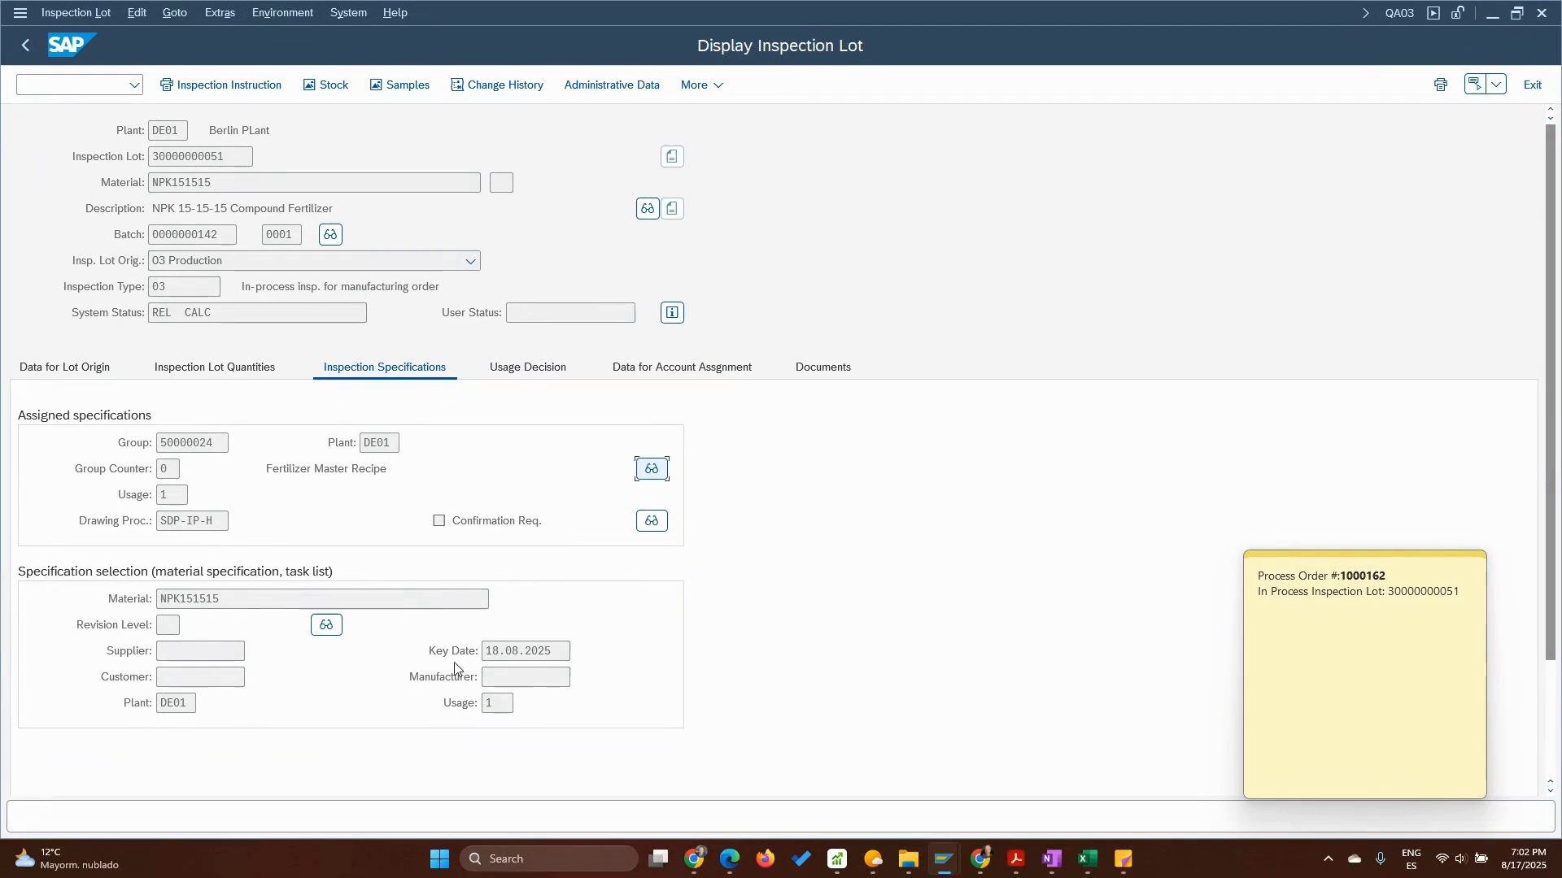
double_click(221, 440)
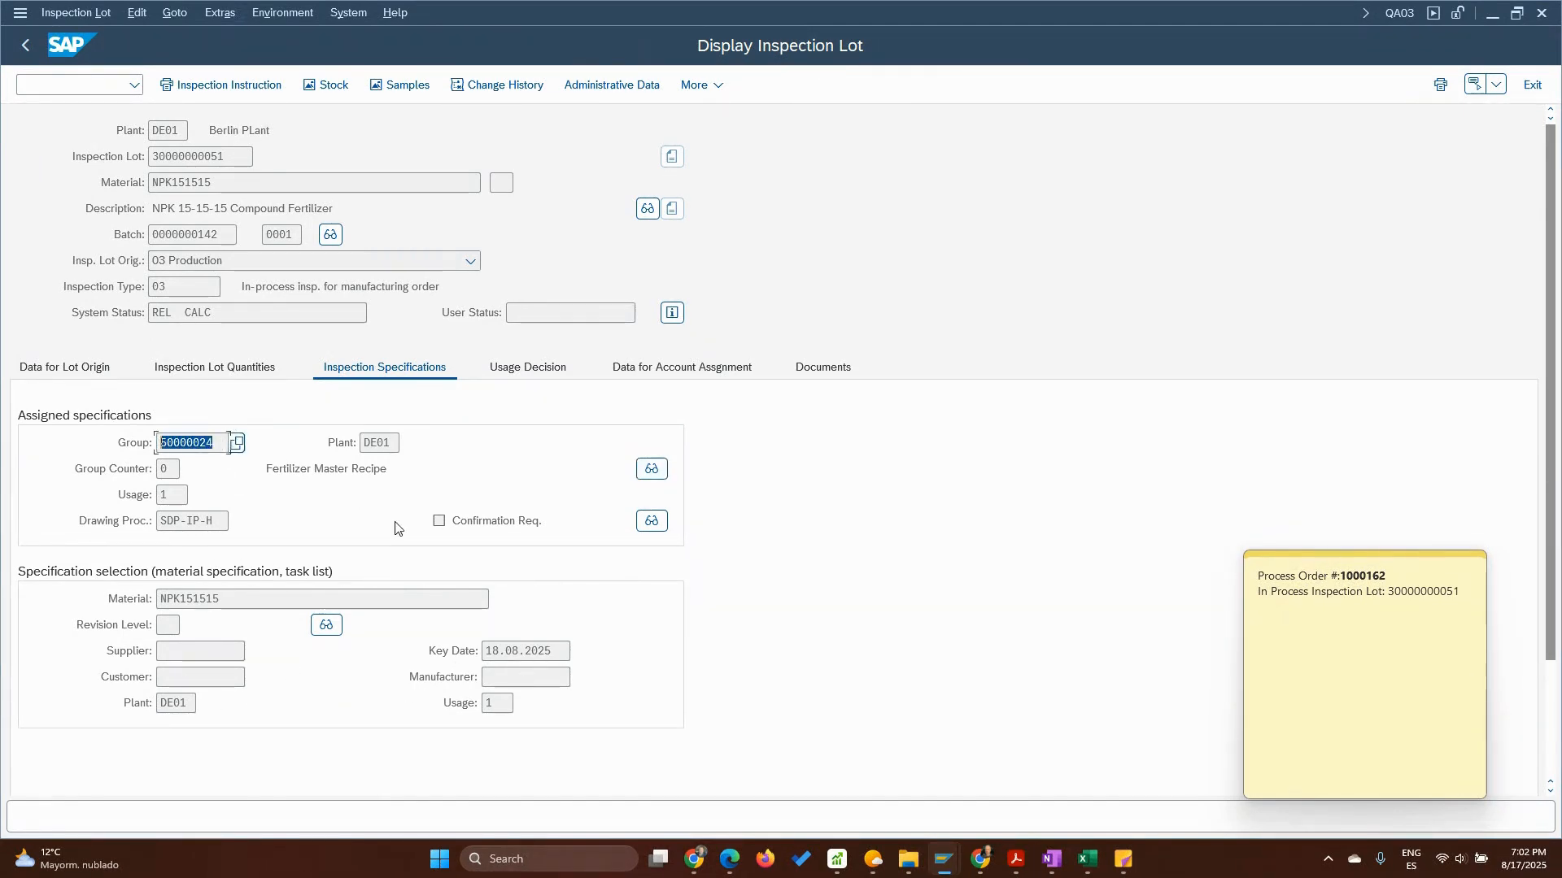
double_click(168, 469)
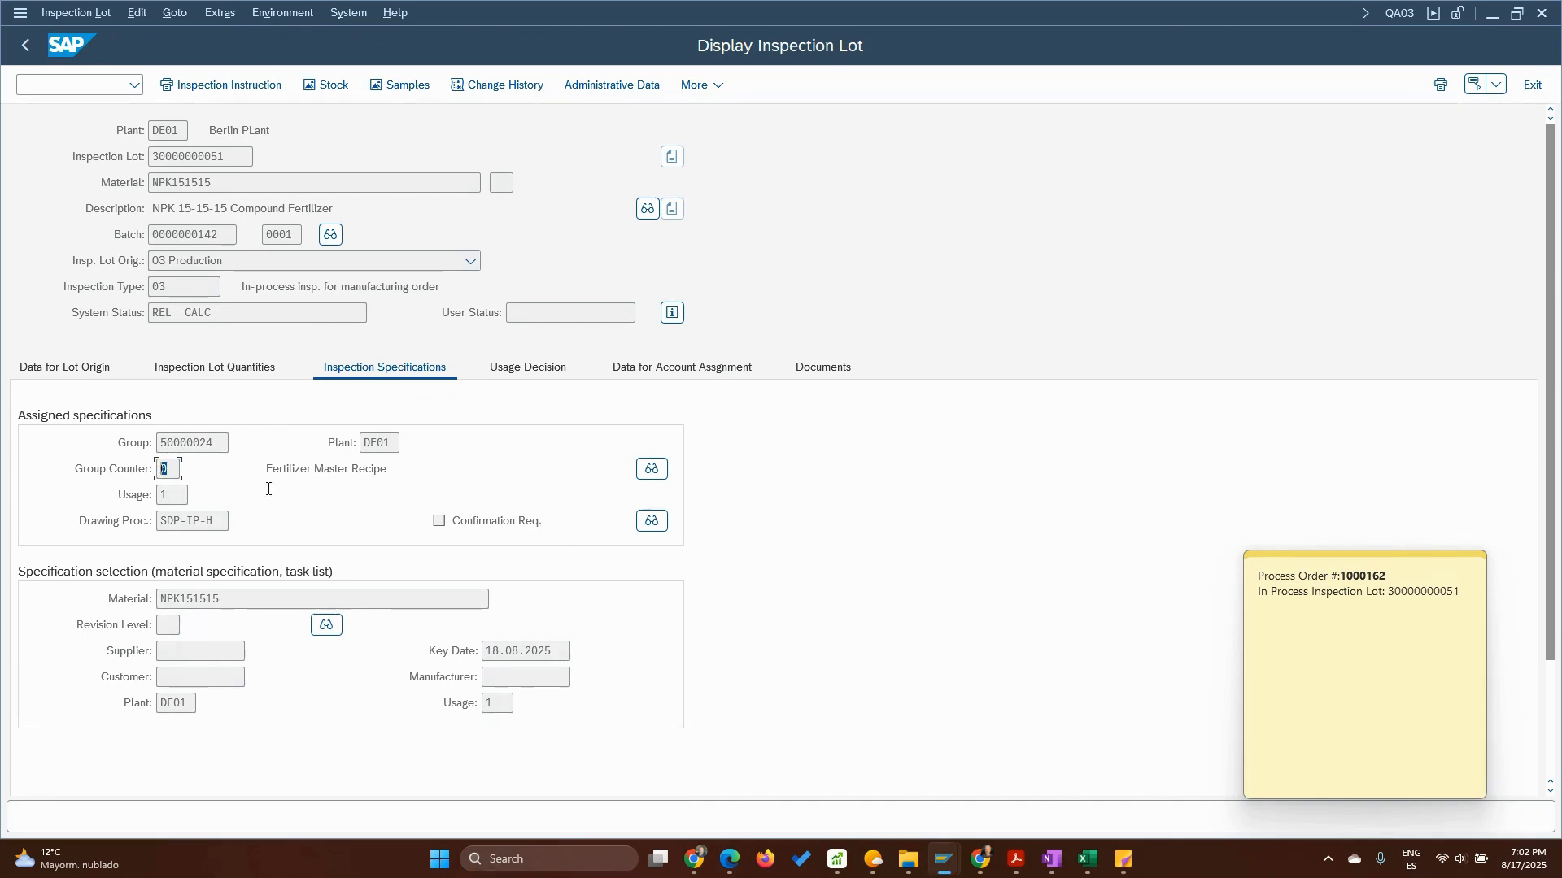
click(651, 469)
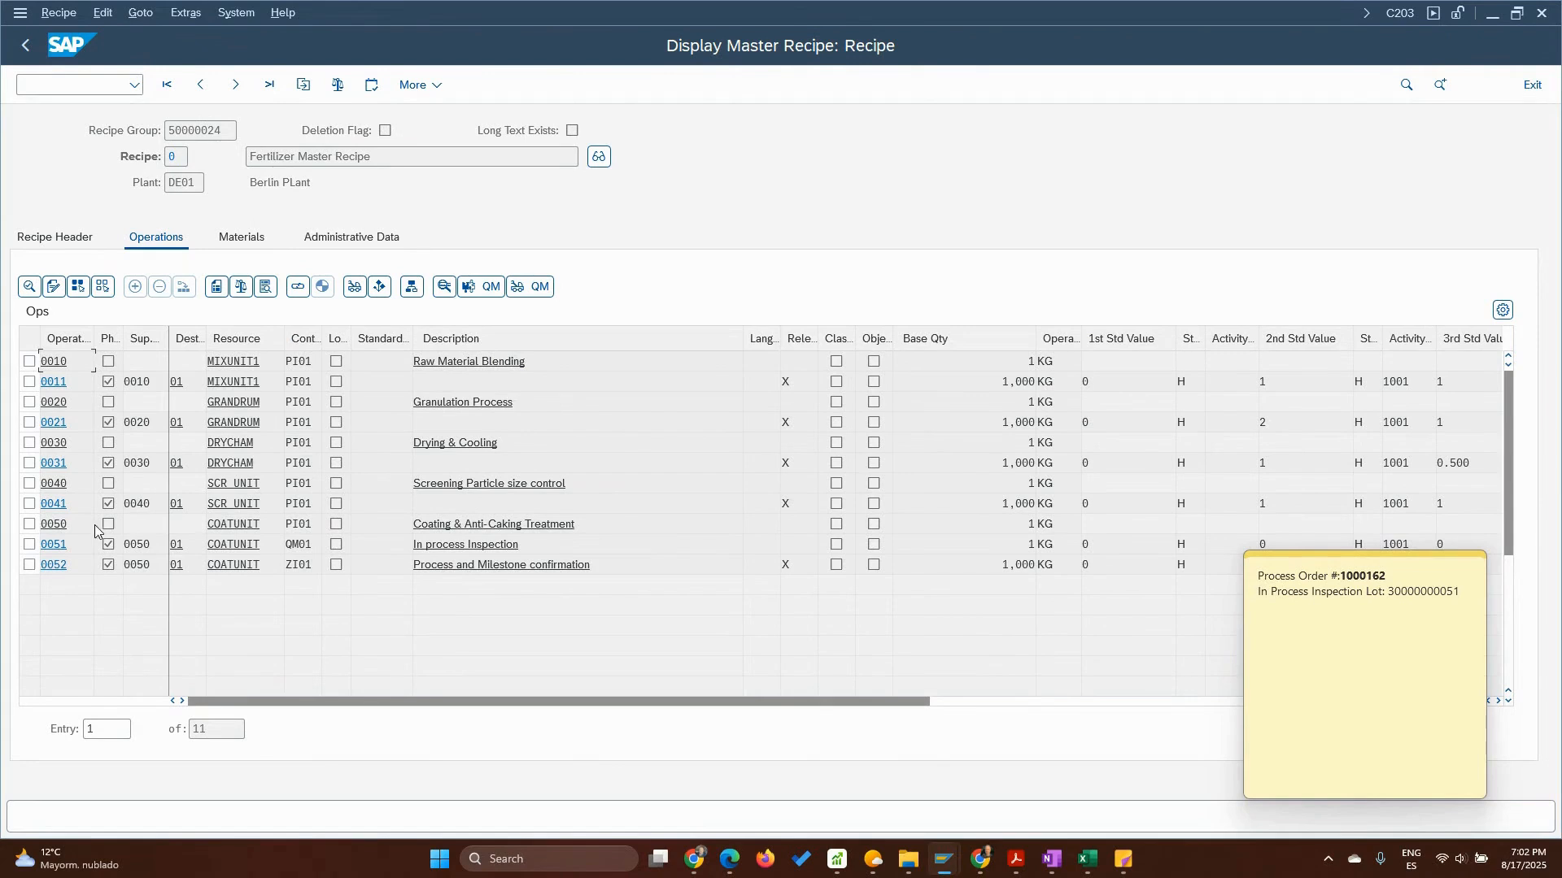
click(27, 48)
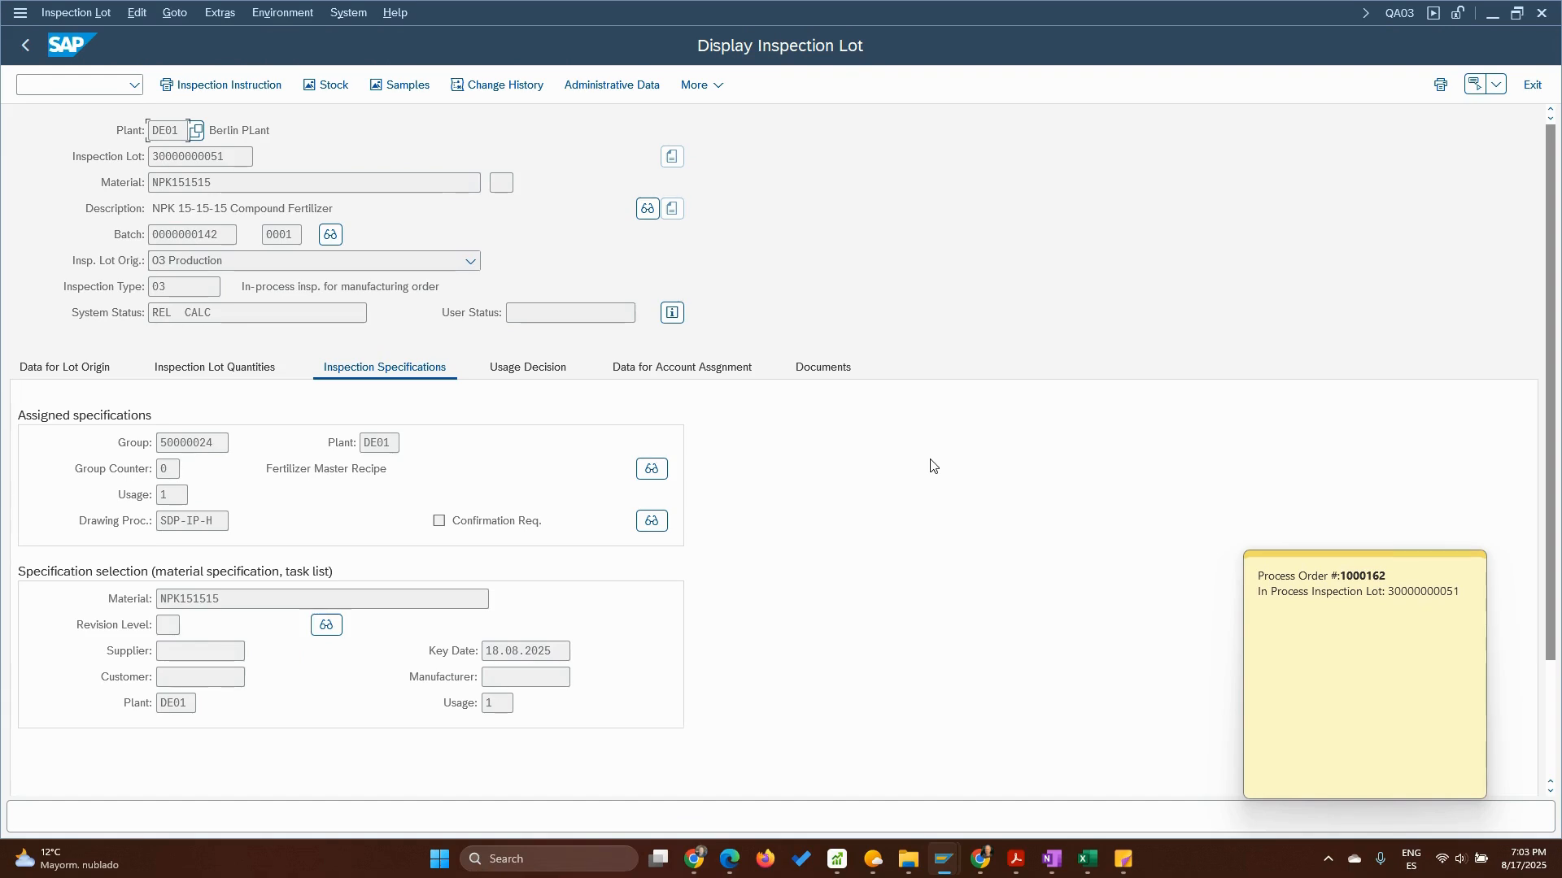
click(91, 370)
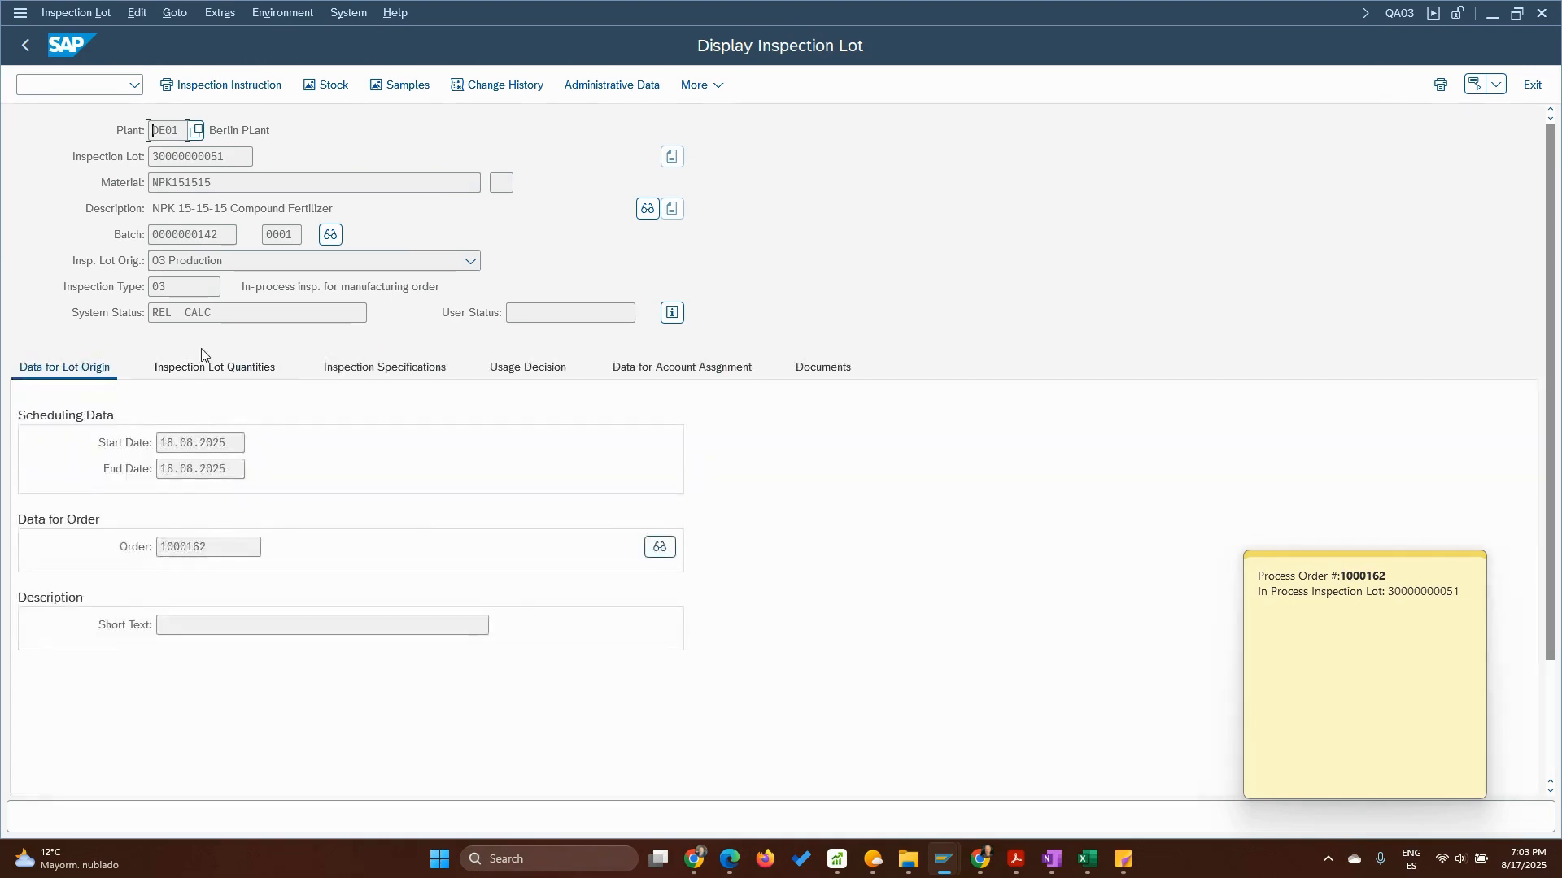
drag(236, 159, 134, 161)
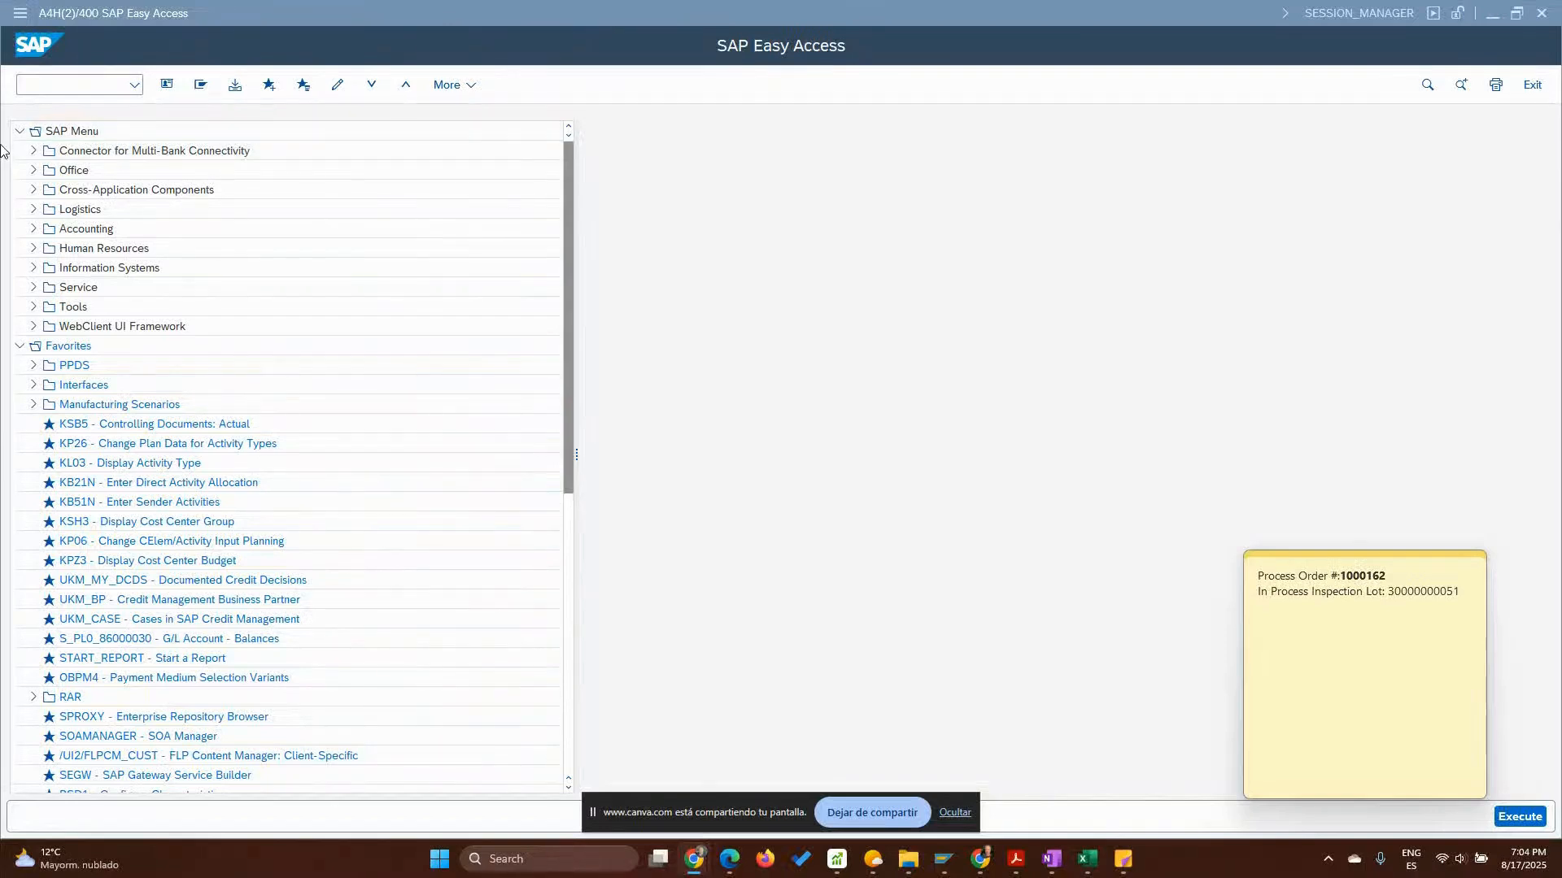
Start transaction QE51N and load the results recording worklist for plant DE01.
click(61, 82)
text(Q)
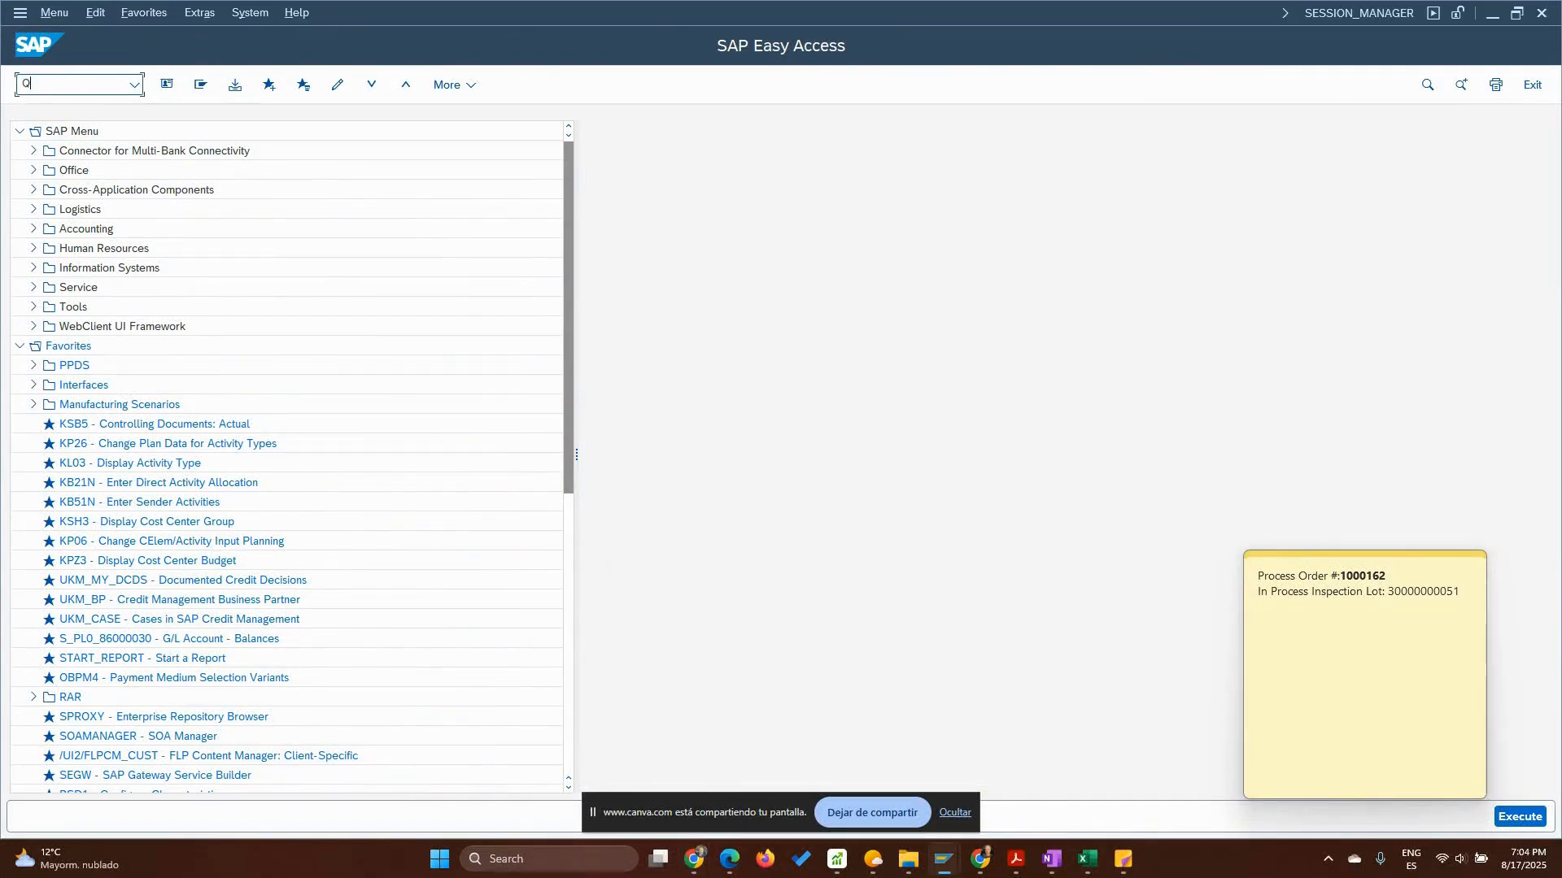
text(E51N)
key(Return)
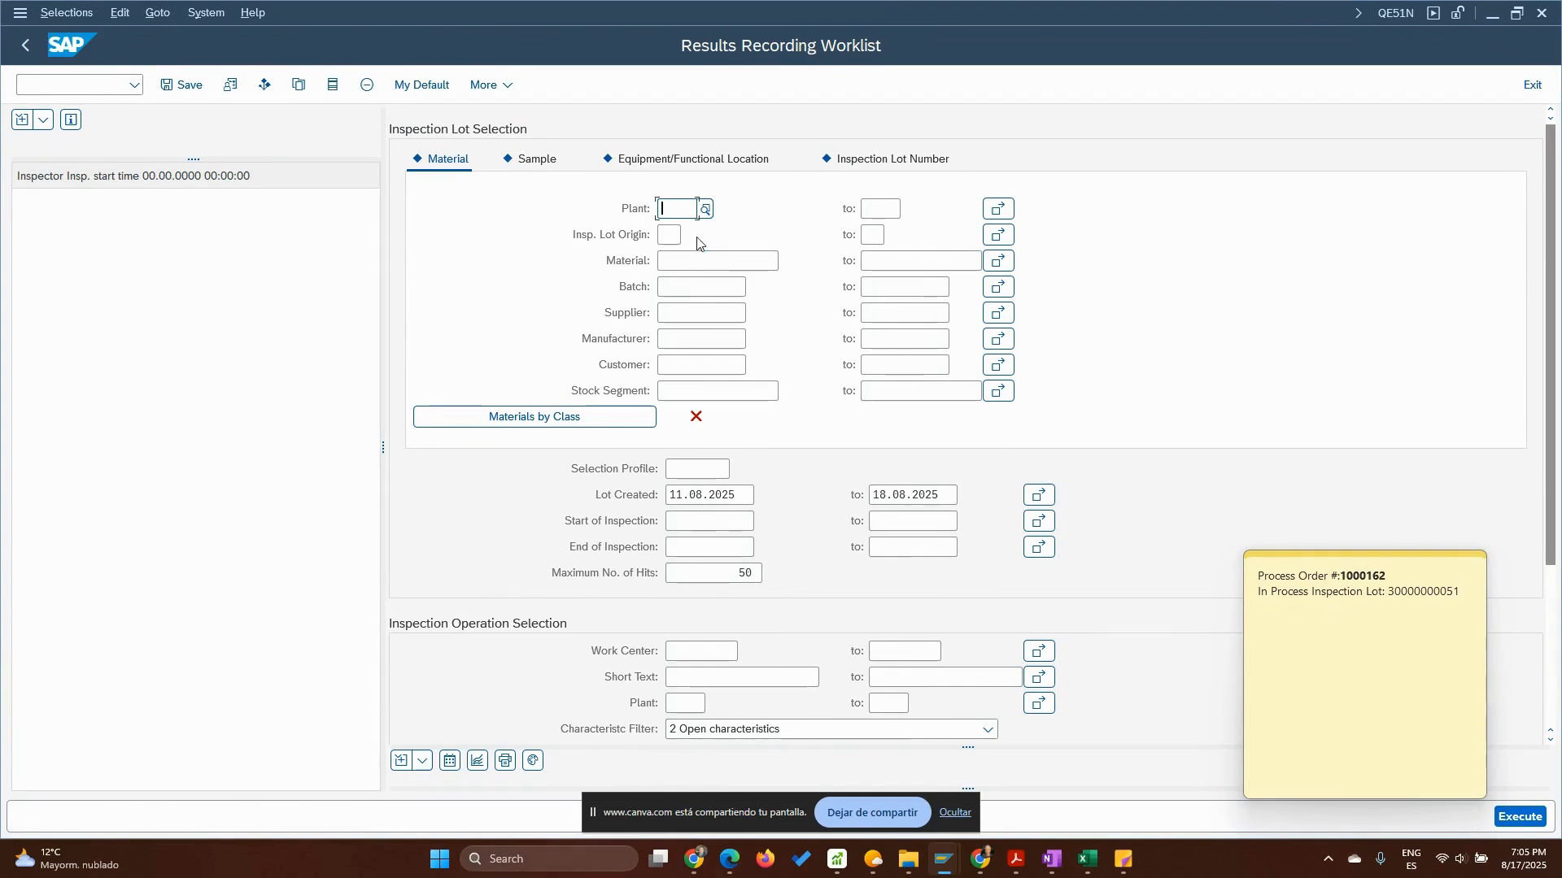
text(DE01)
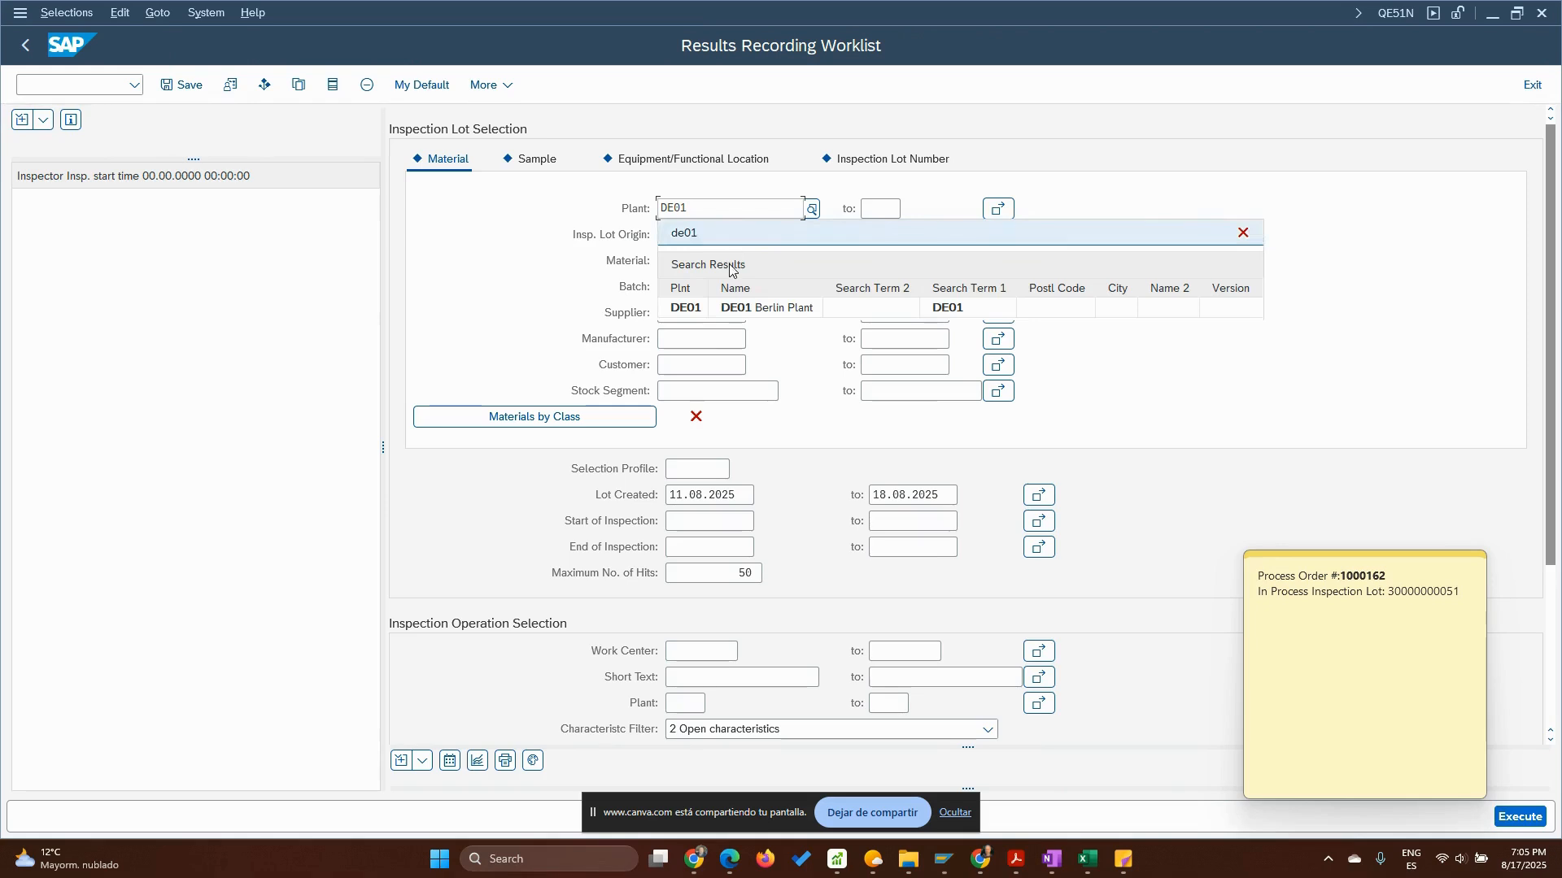
click(710, 310)
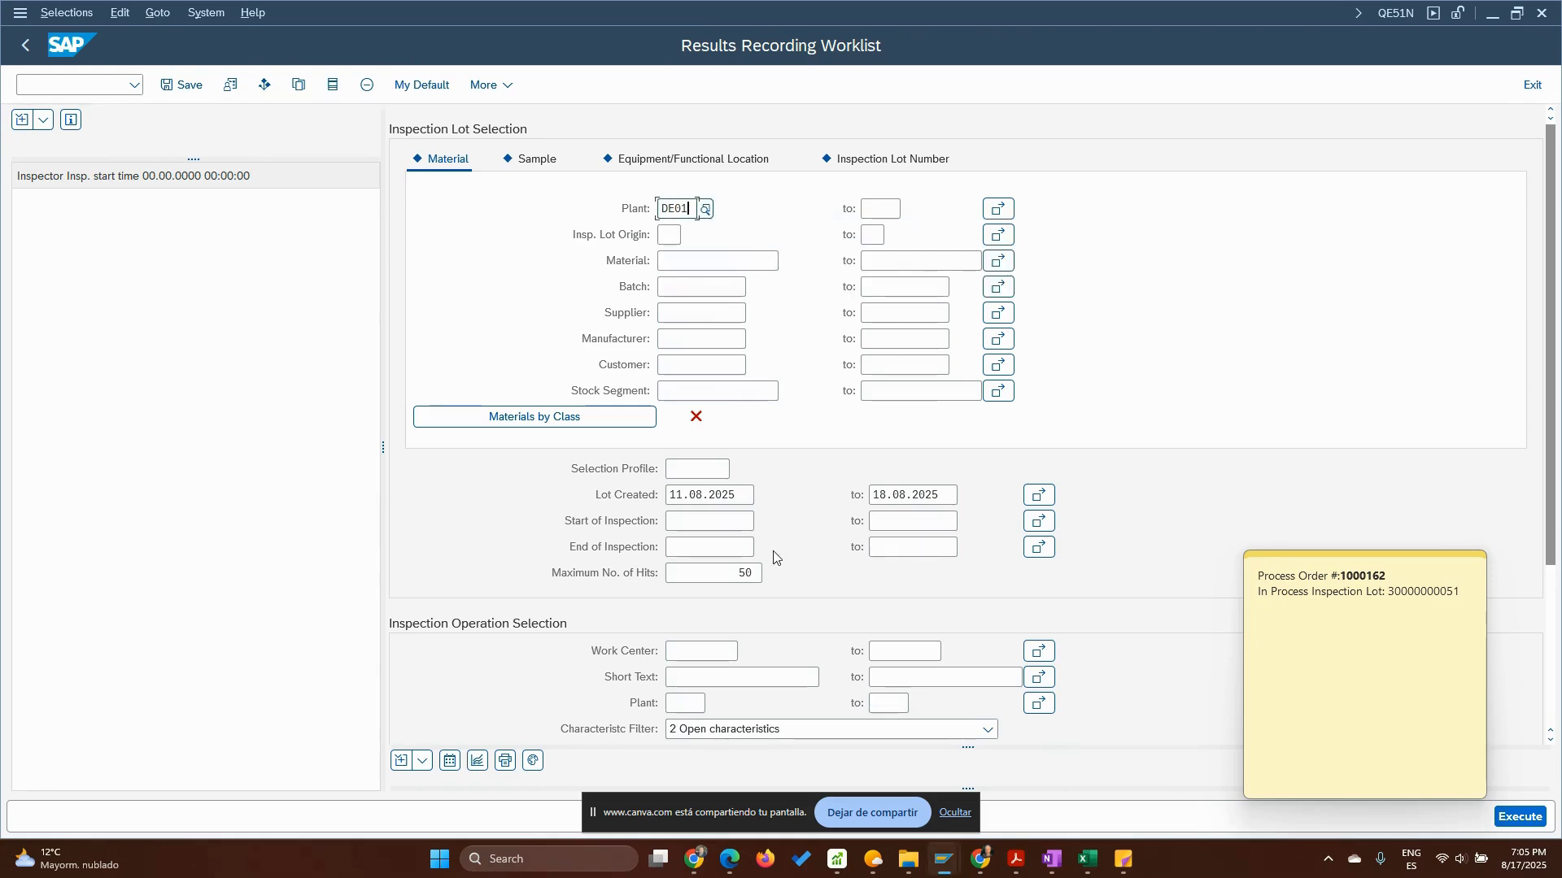
click(1520, 817)
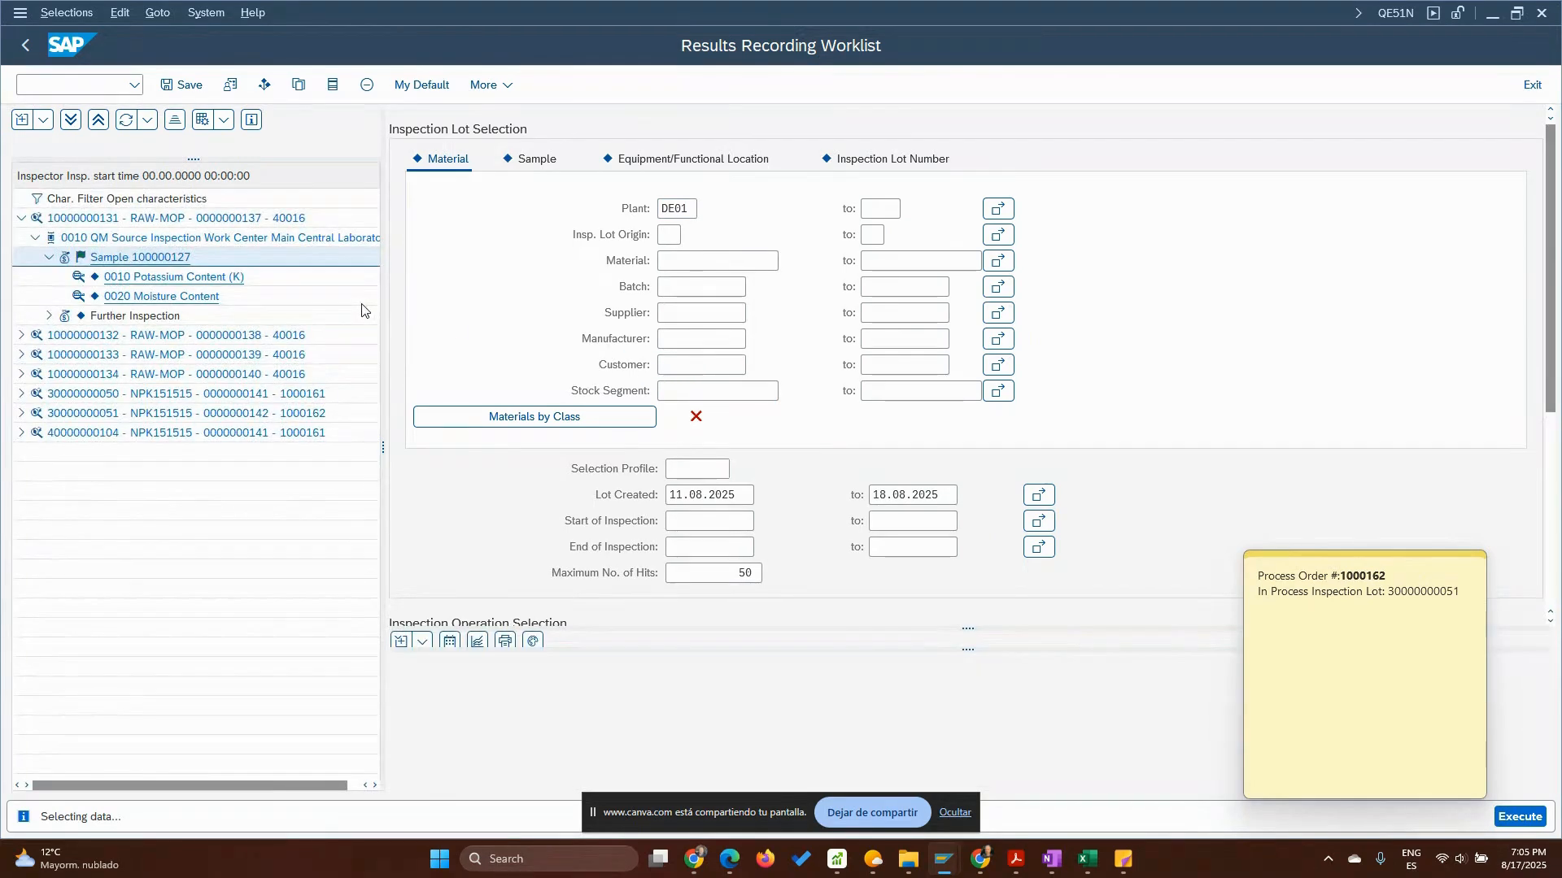
click(362, 303)
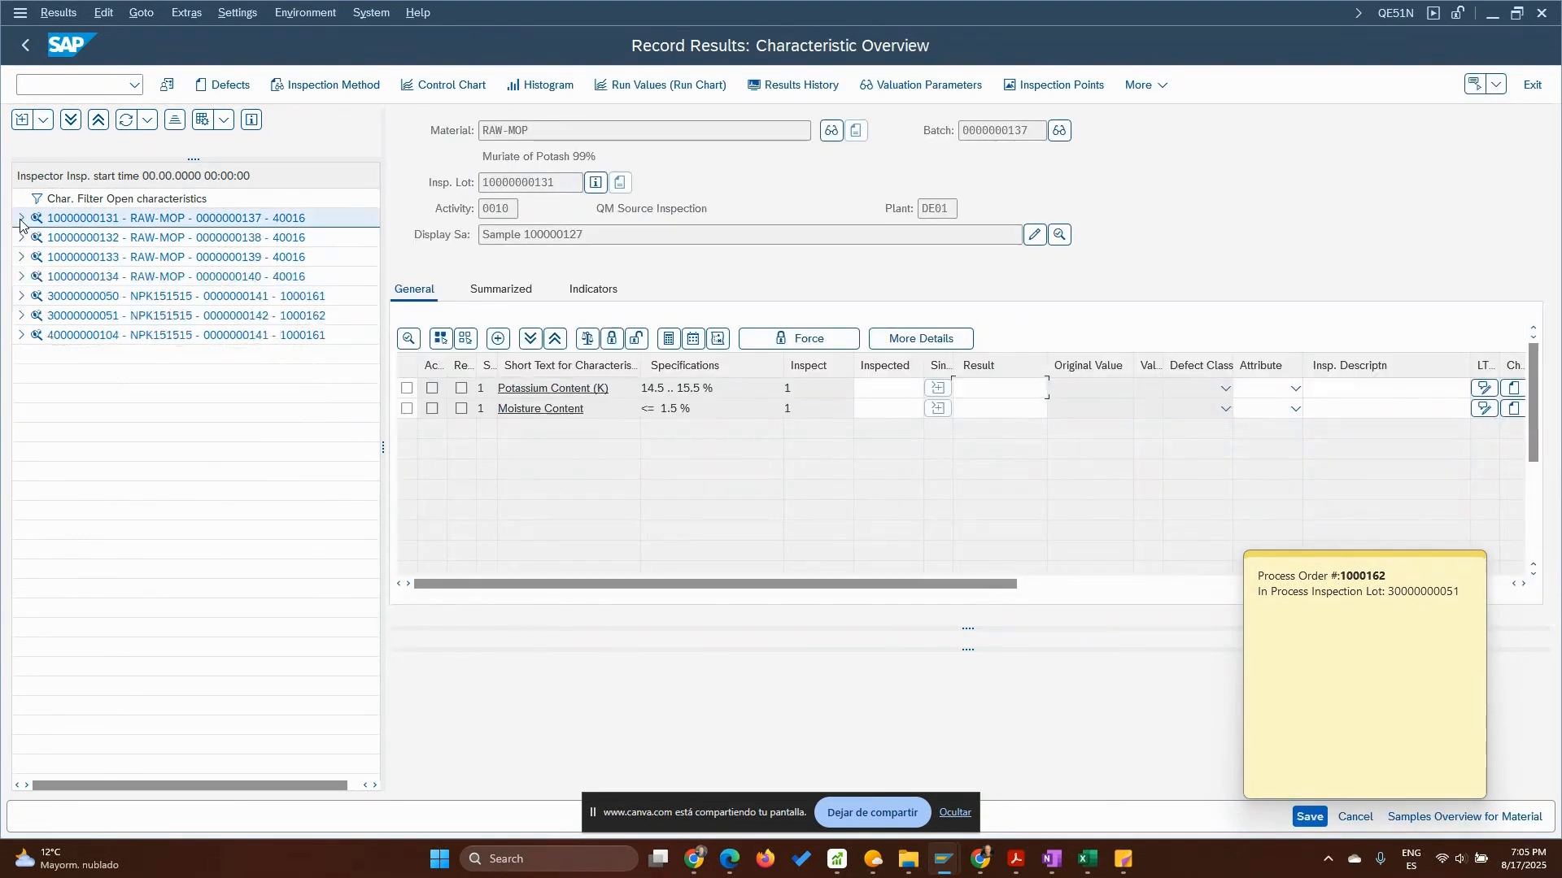
click(1354, 817)
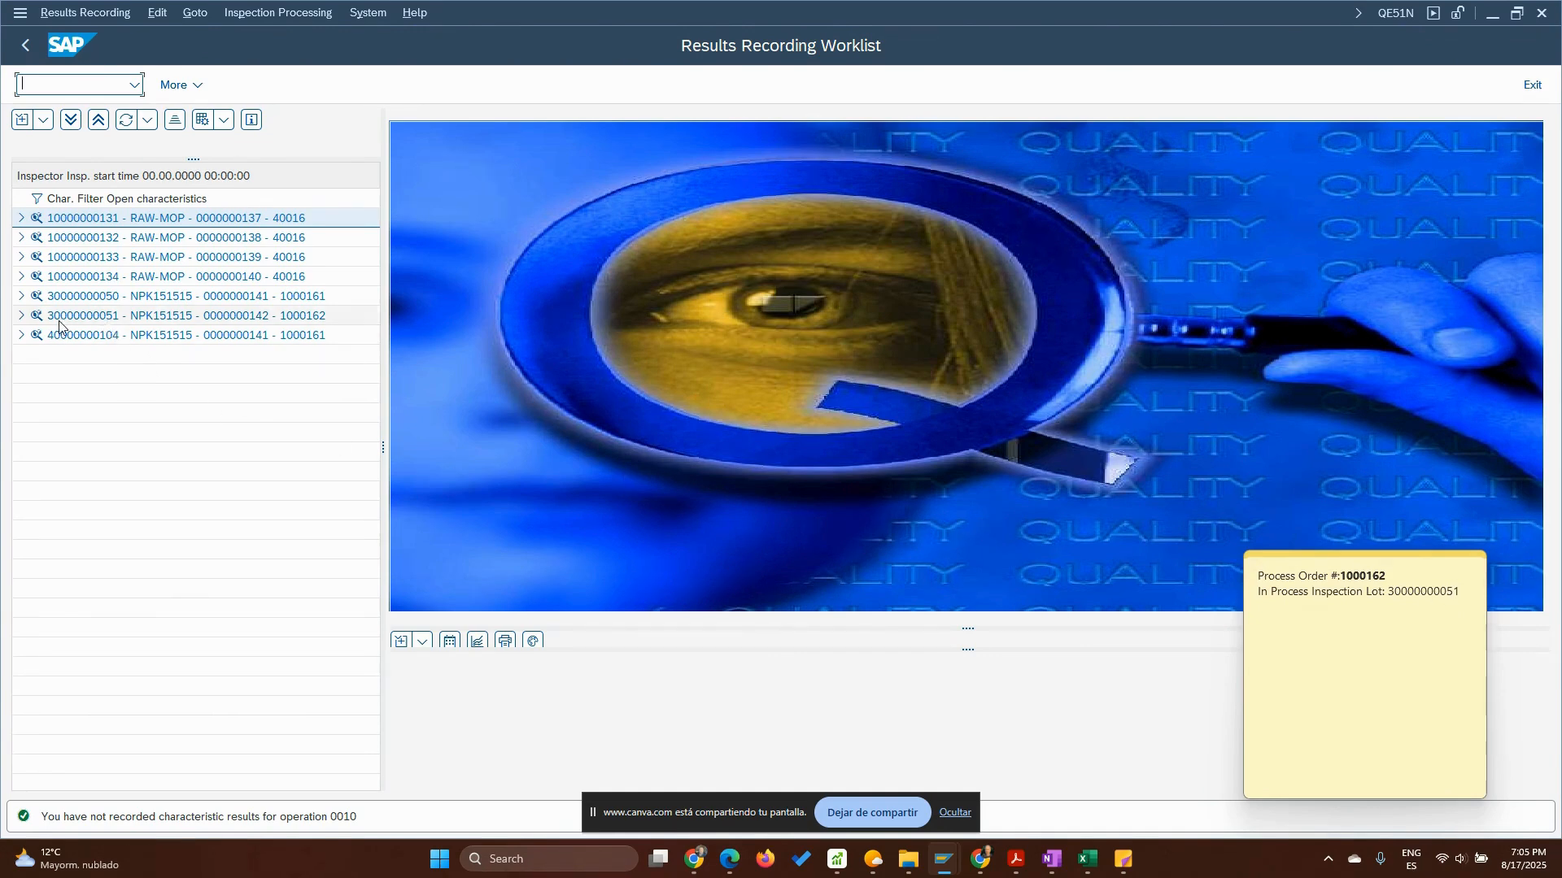
click(20, 317)
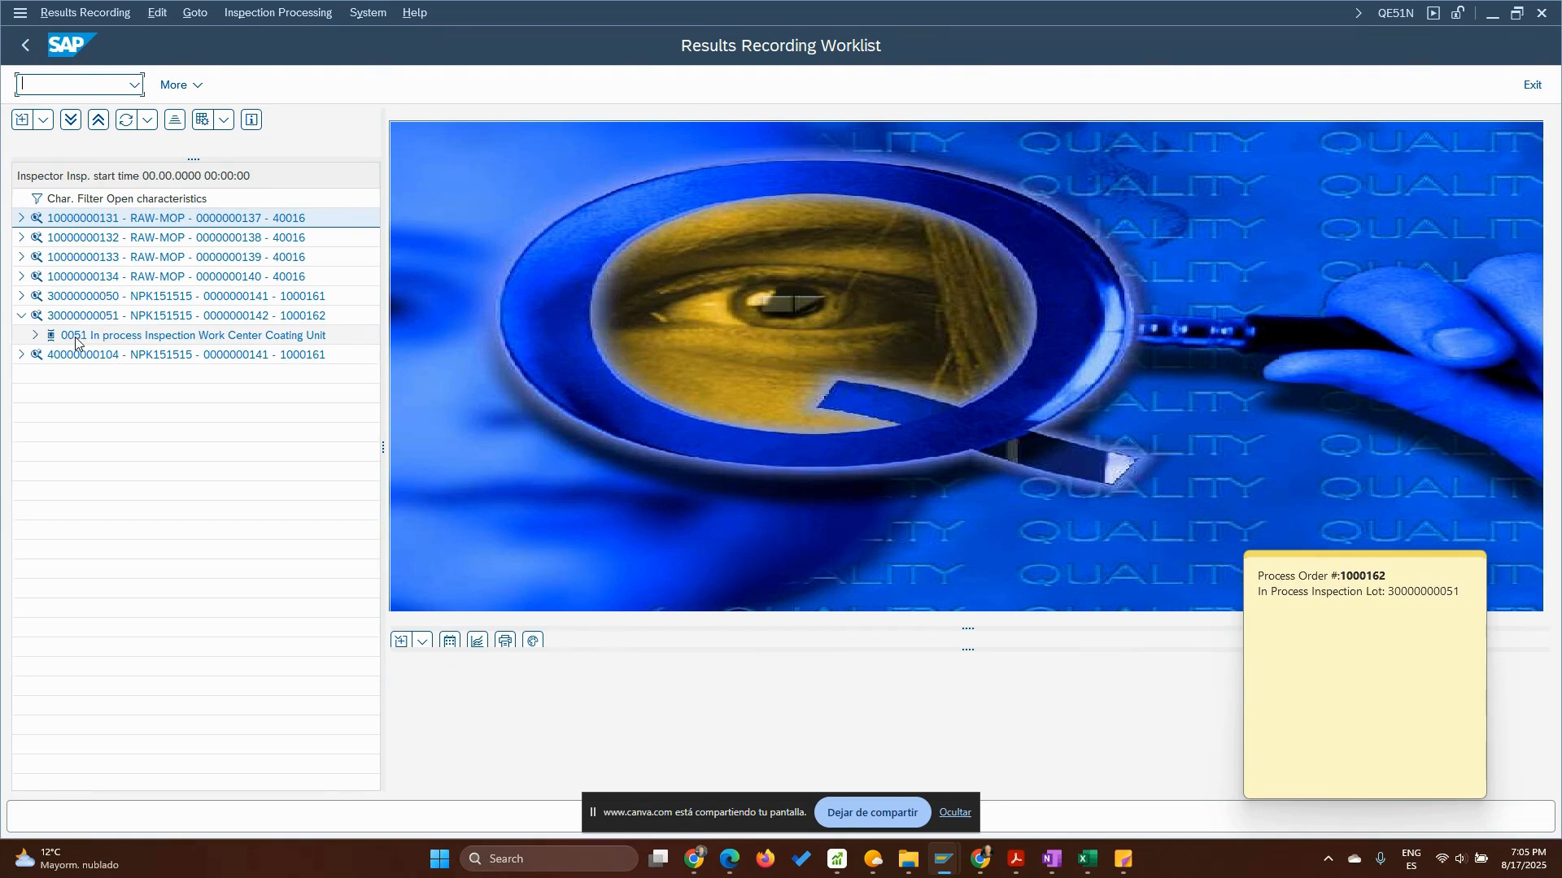
click(36, 335)
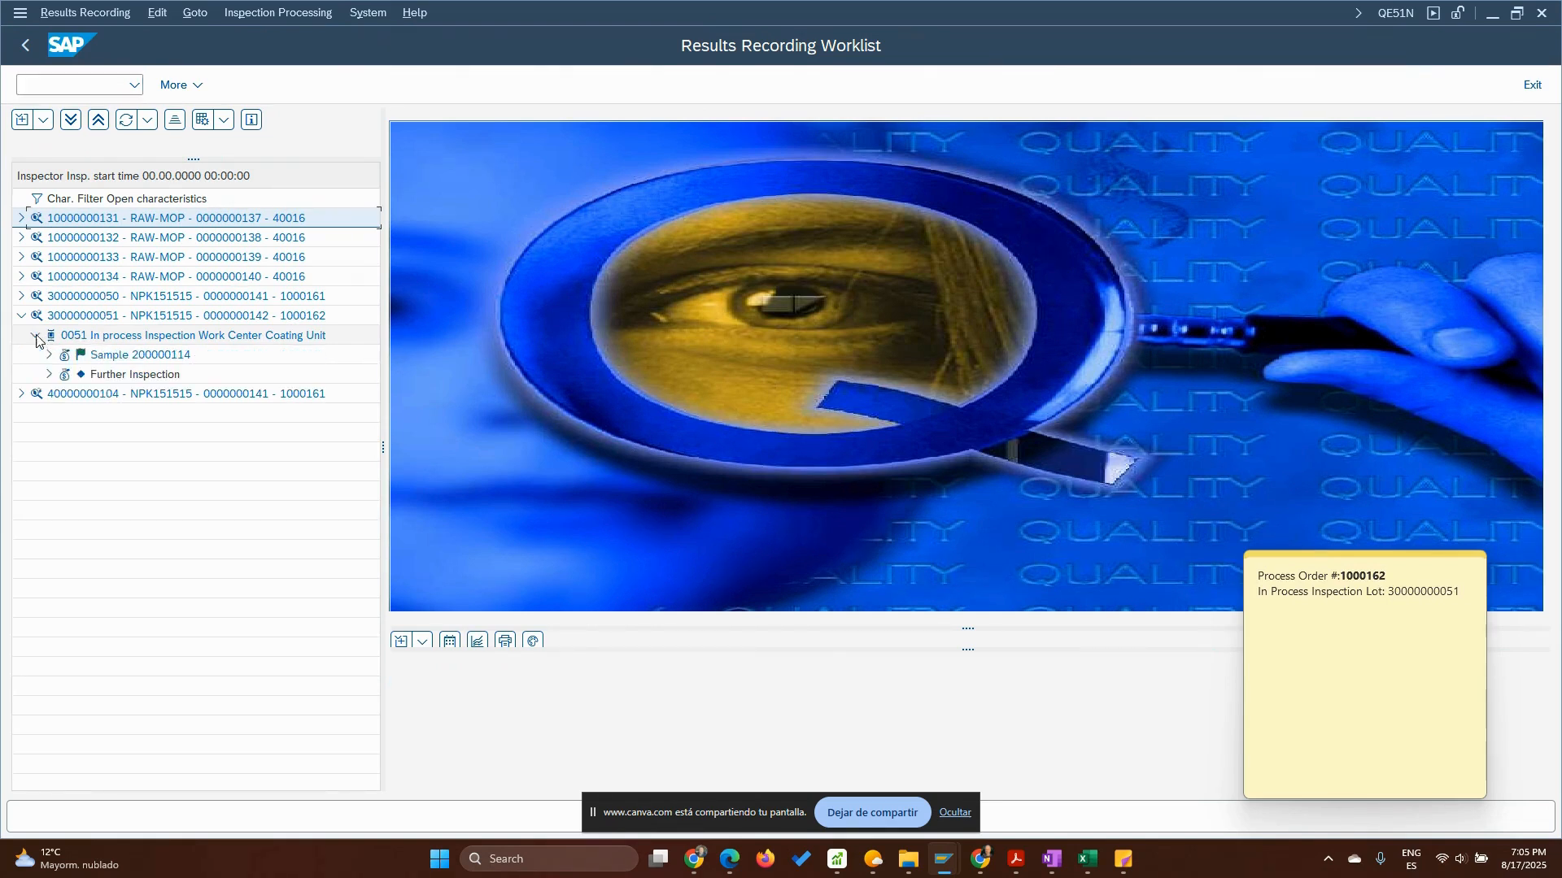
double_click(122, 358)
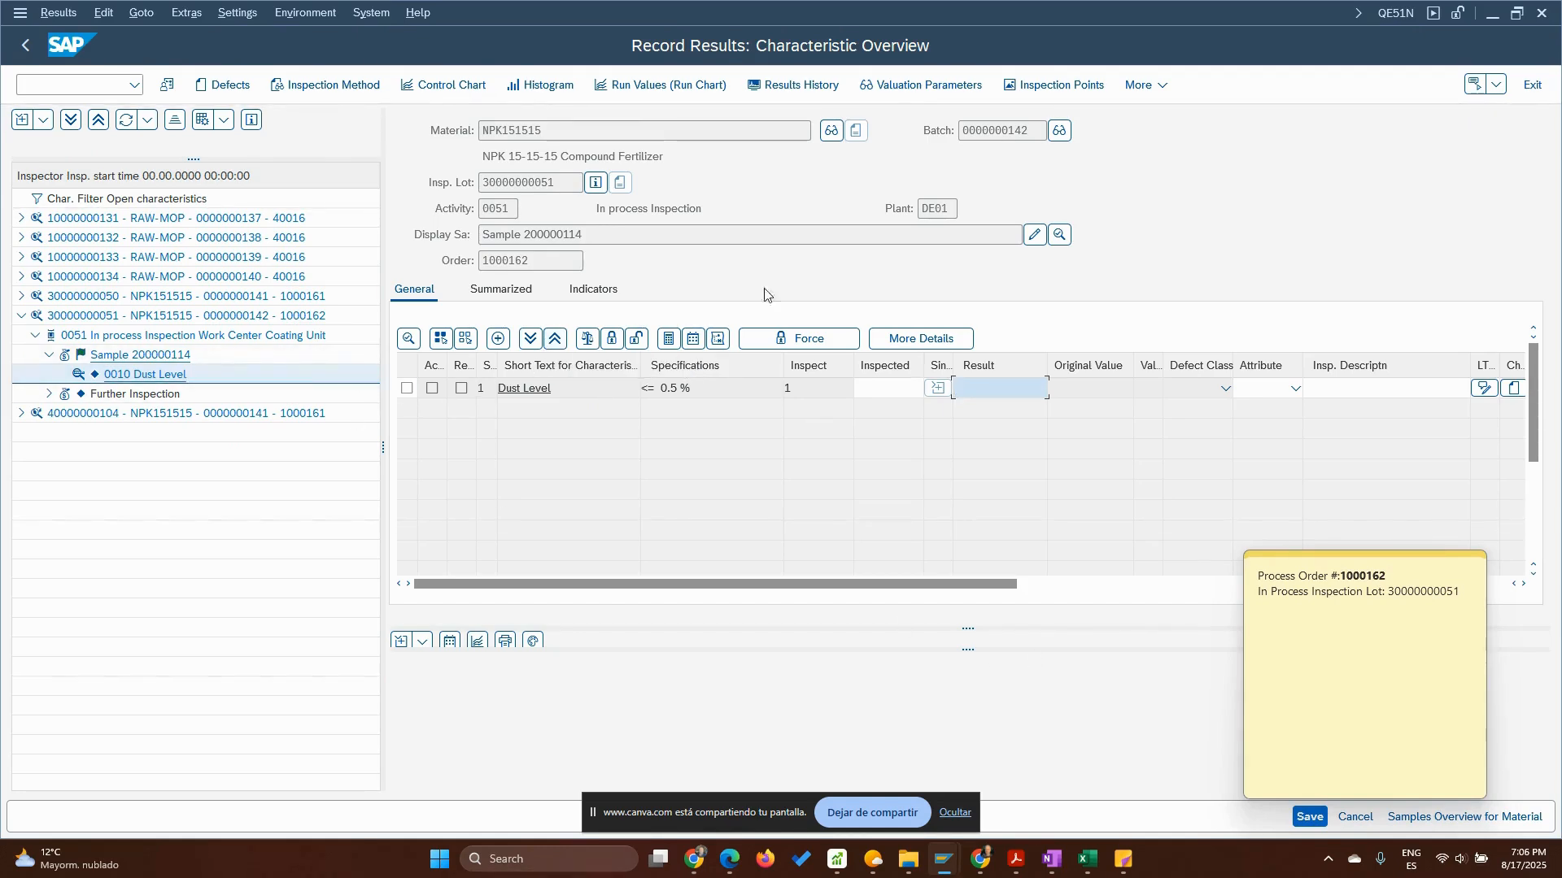
double_click(575, 183)
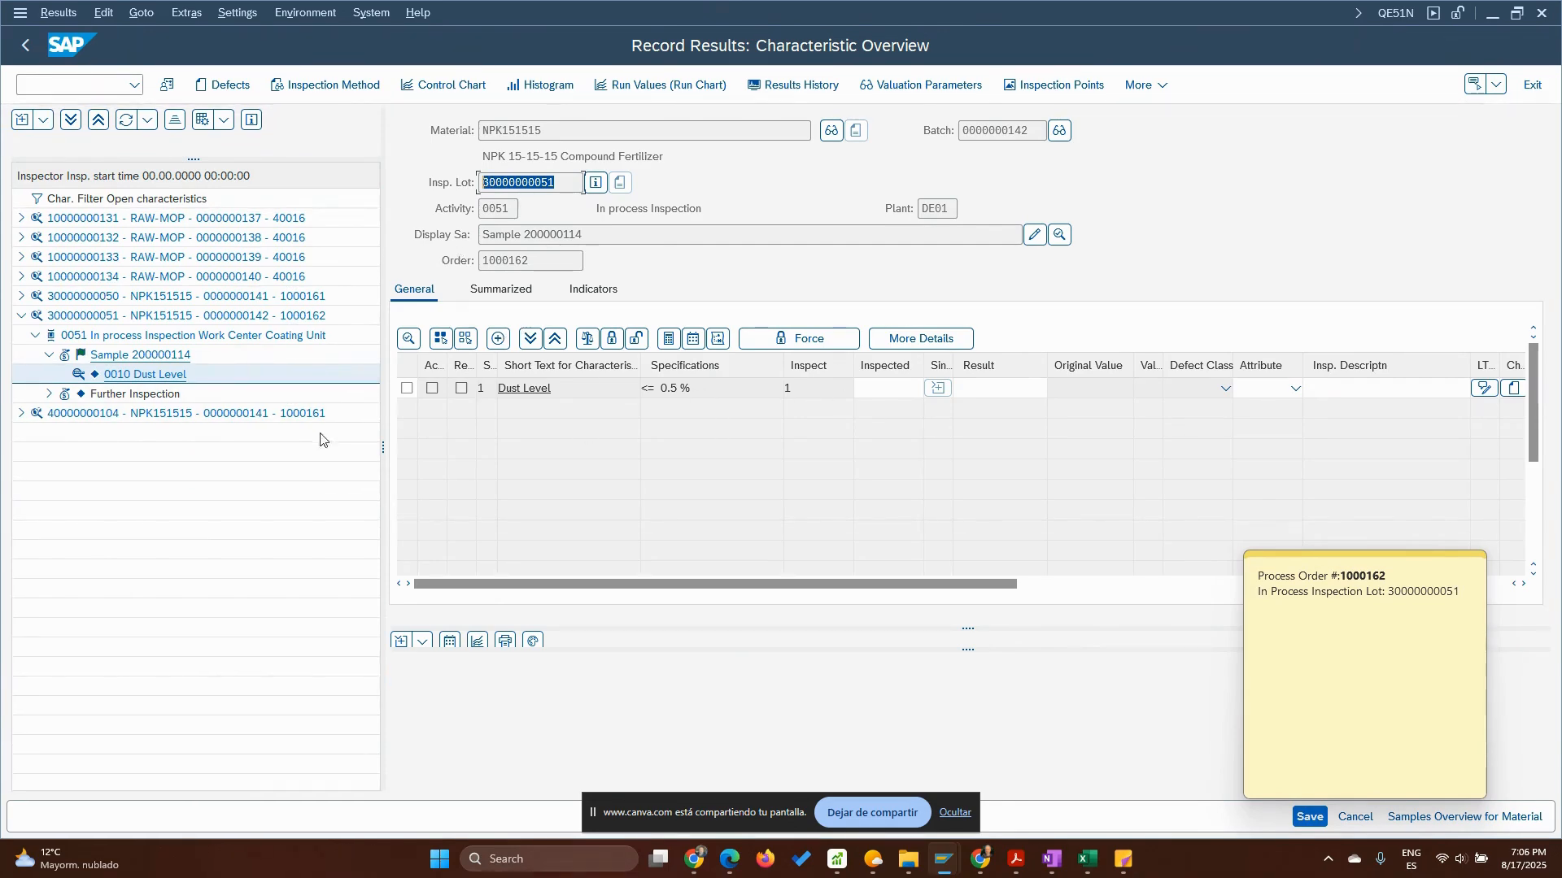
click(998, 389)
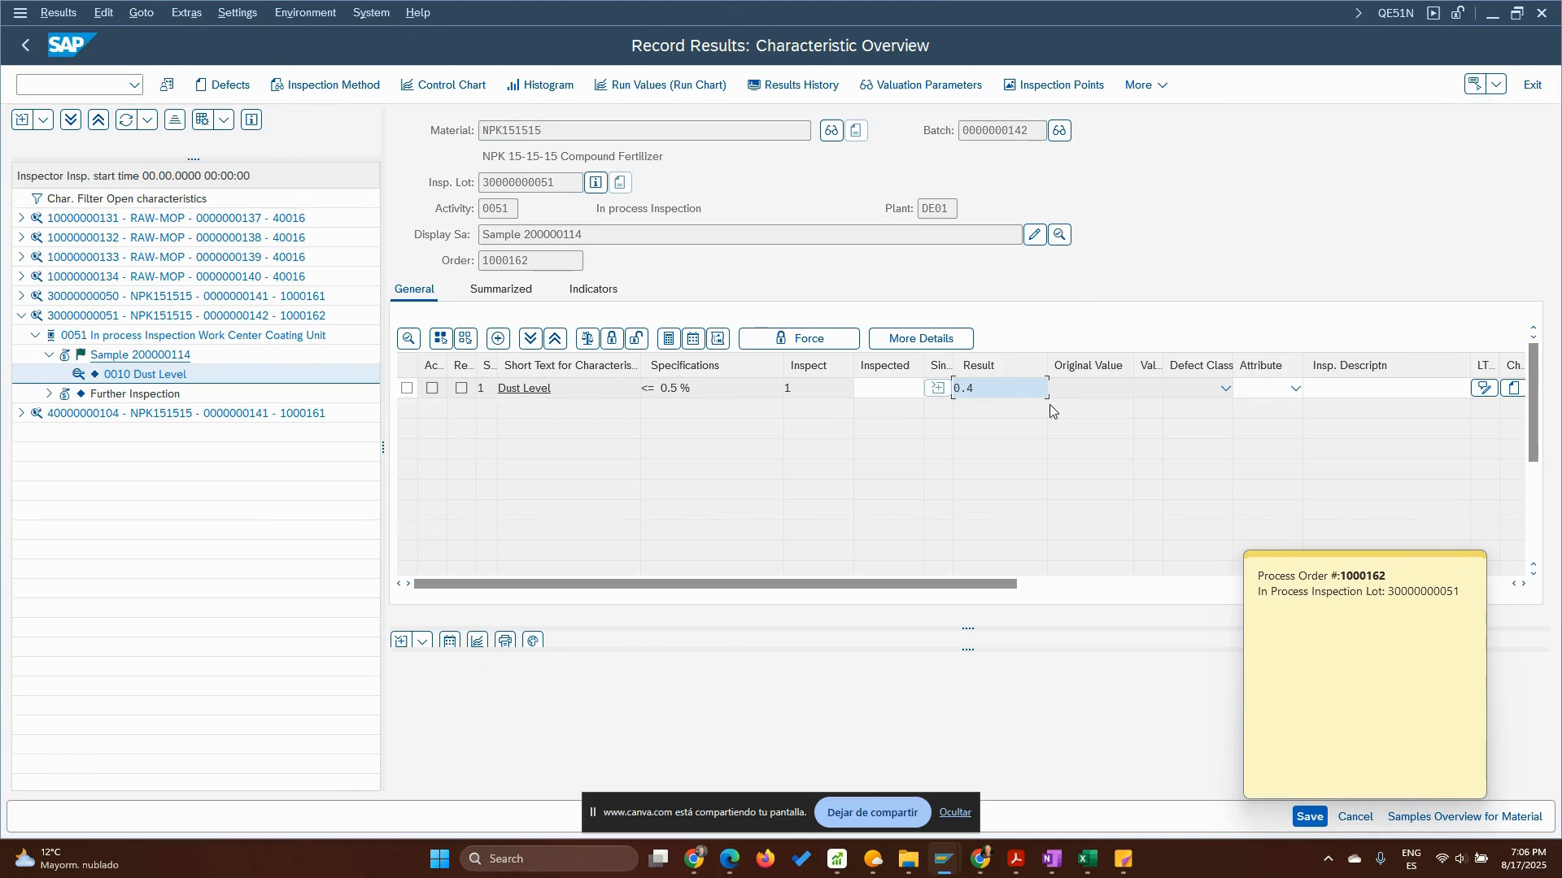
key(Return)
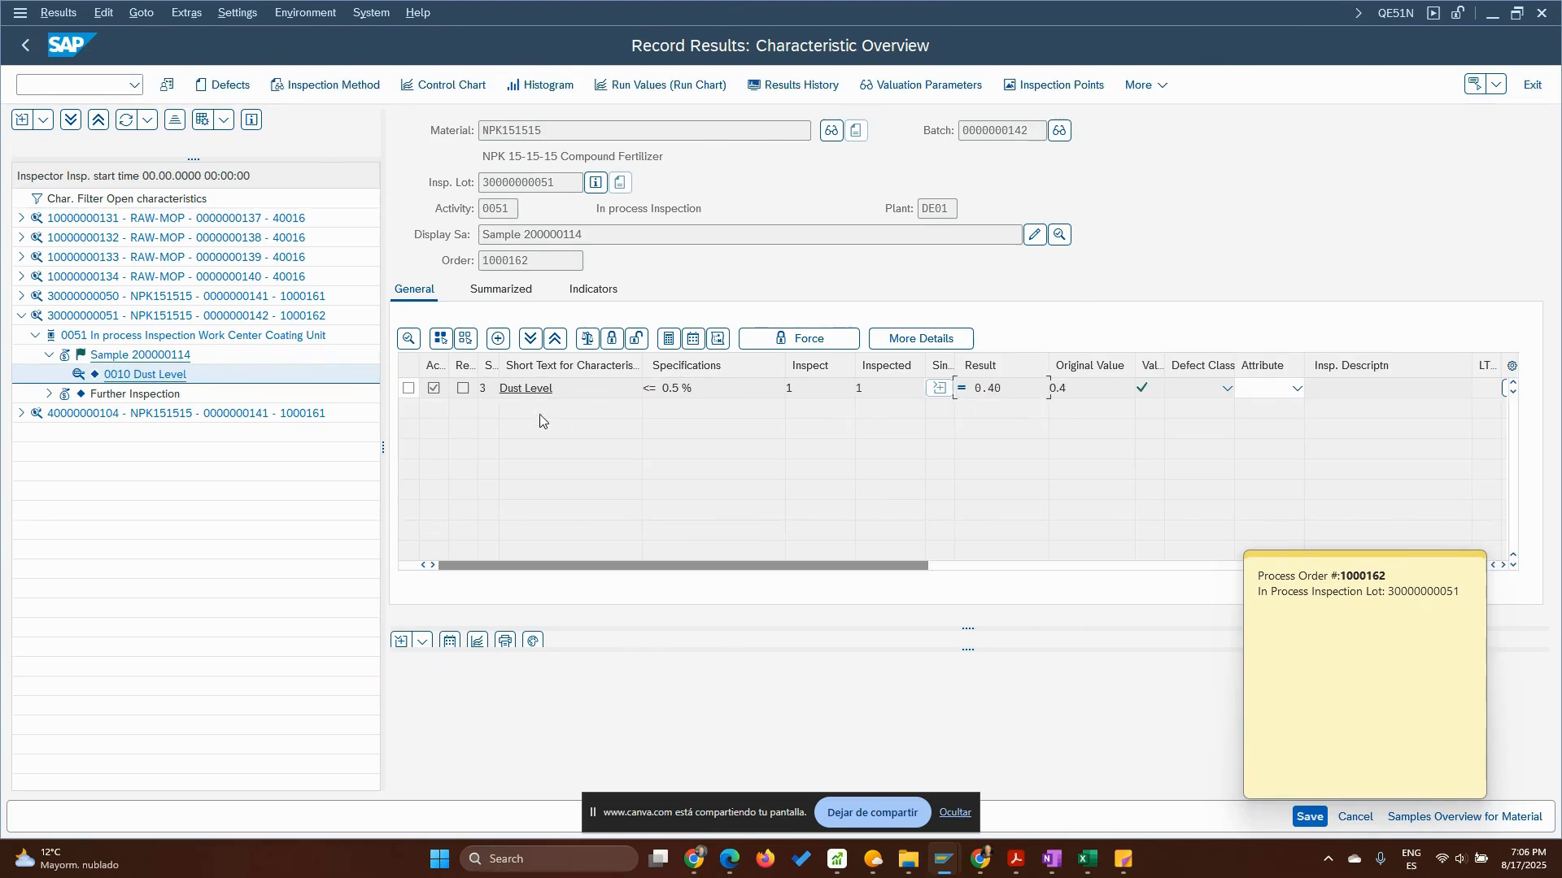
Look up the meaning of the Dust Level record status in its list of possible values.
click(502, 388)
key(F4)
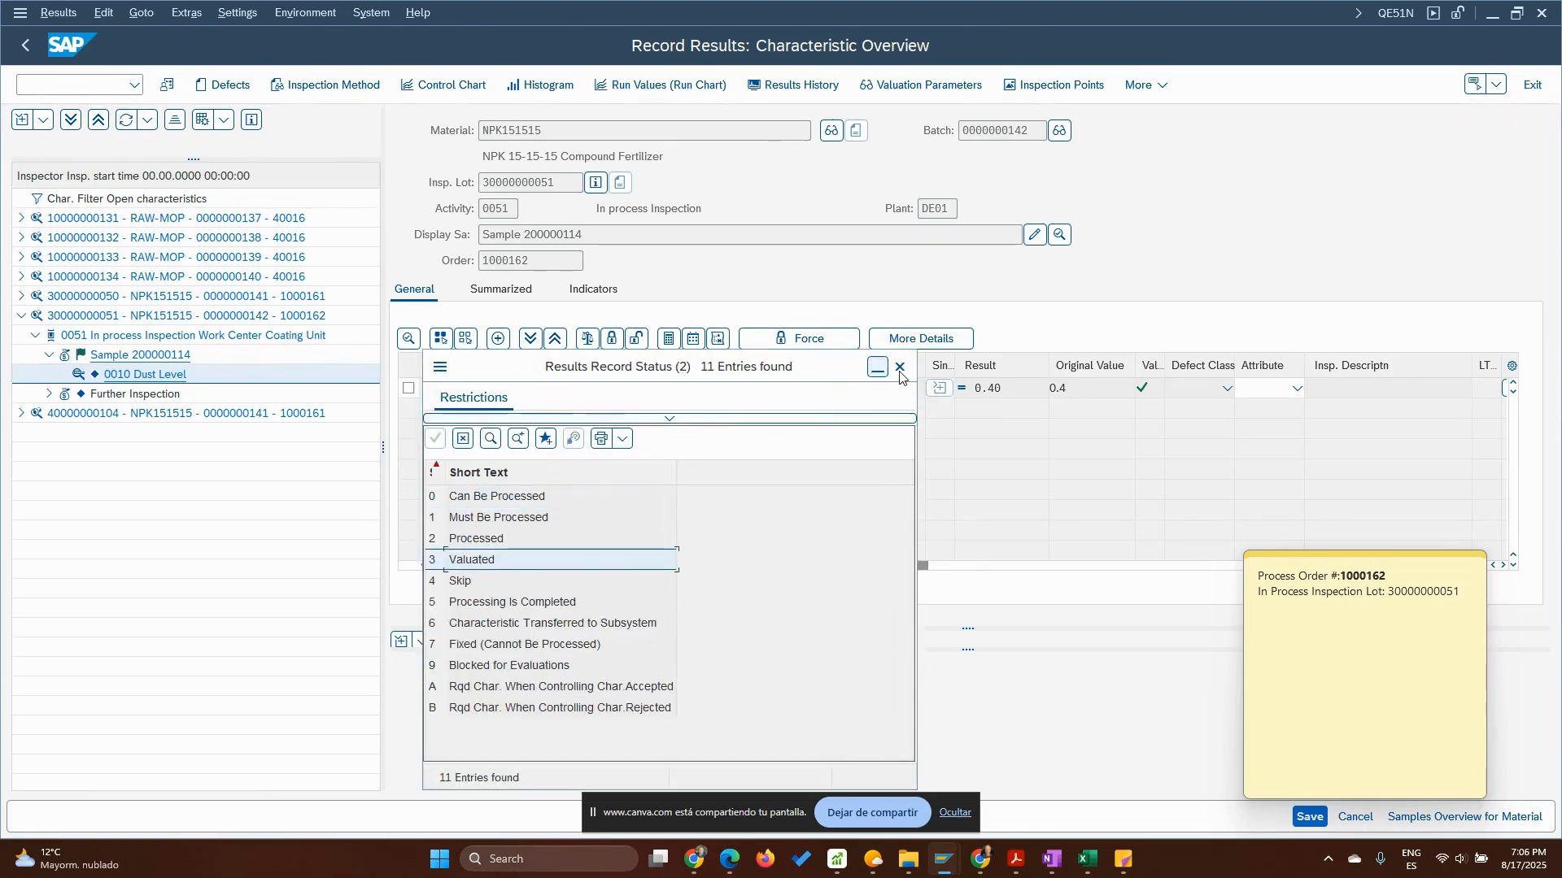
key(Return)
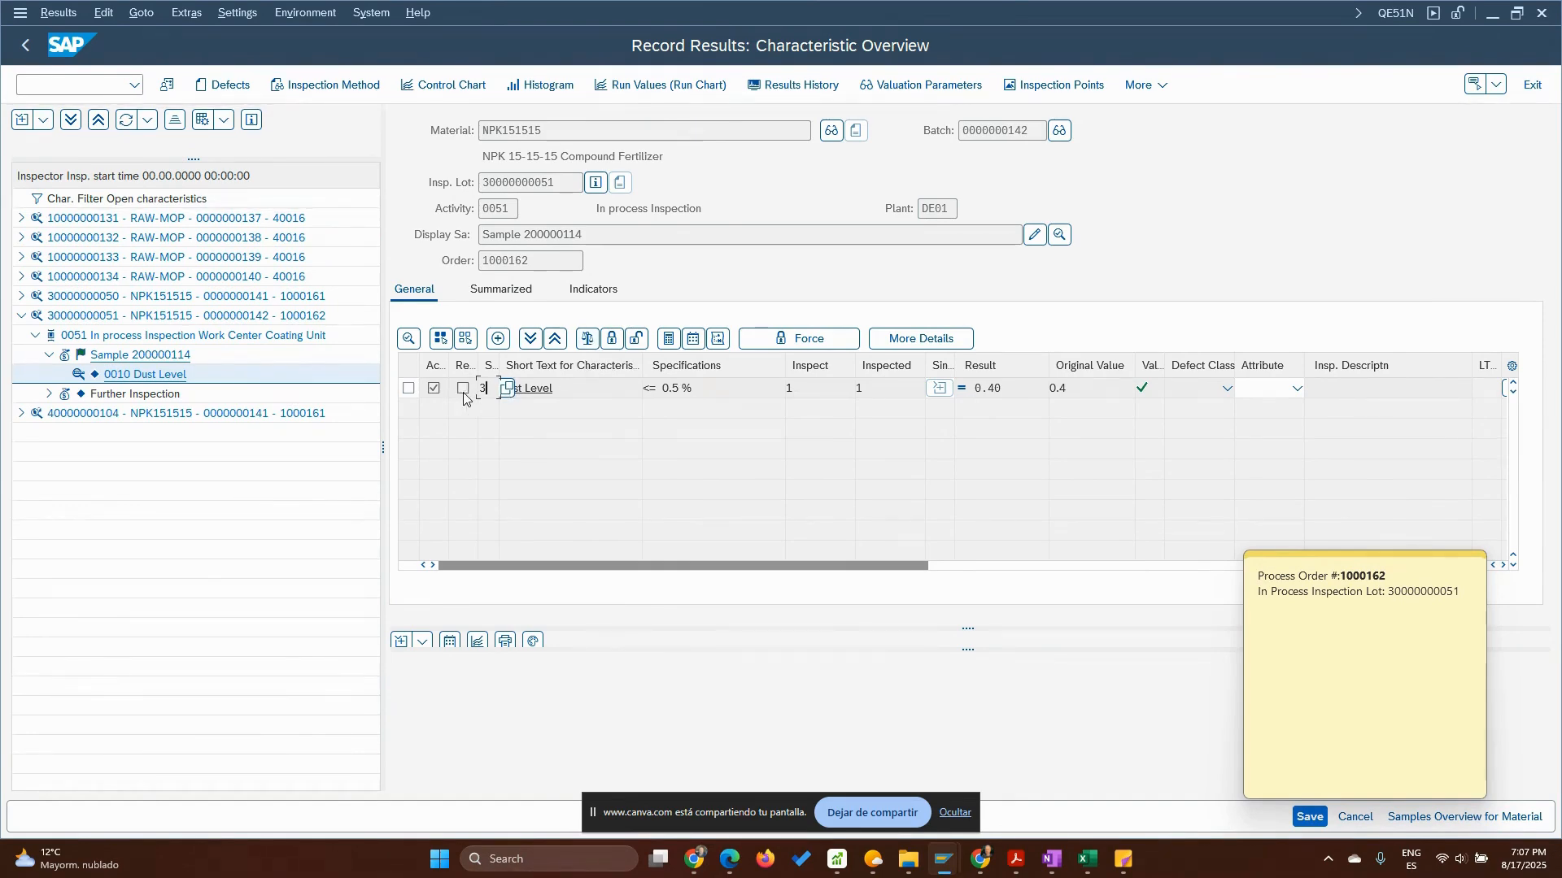
Select the Dust Level characteristic, review the recording configuration and save the user settings with Close on Continuing inactive.
click(408, 389)
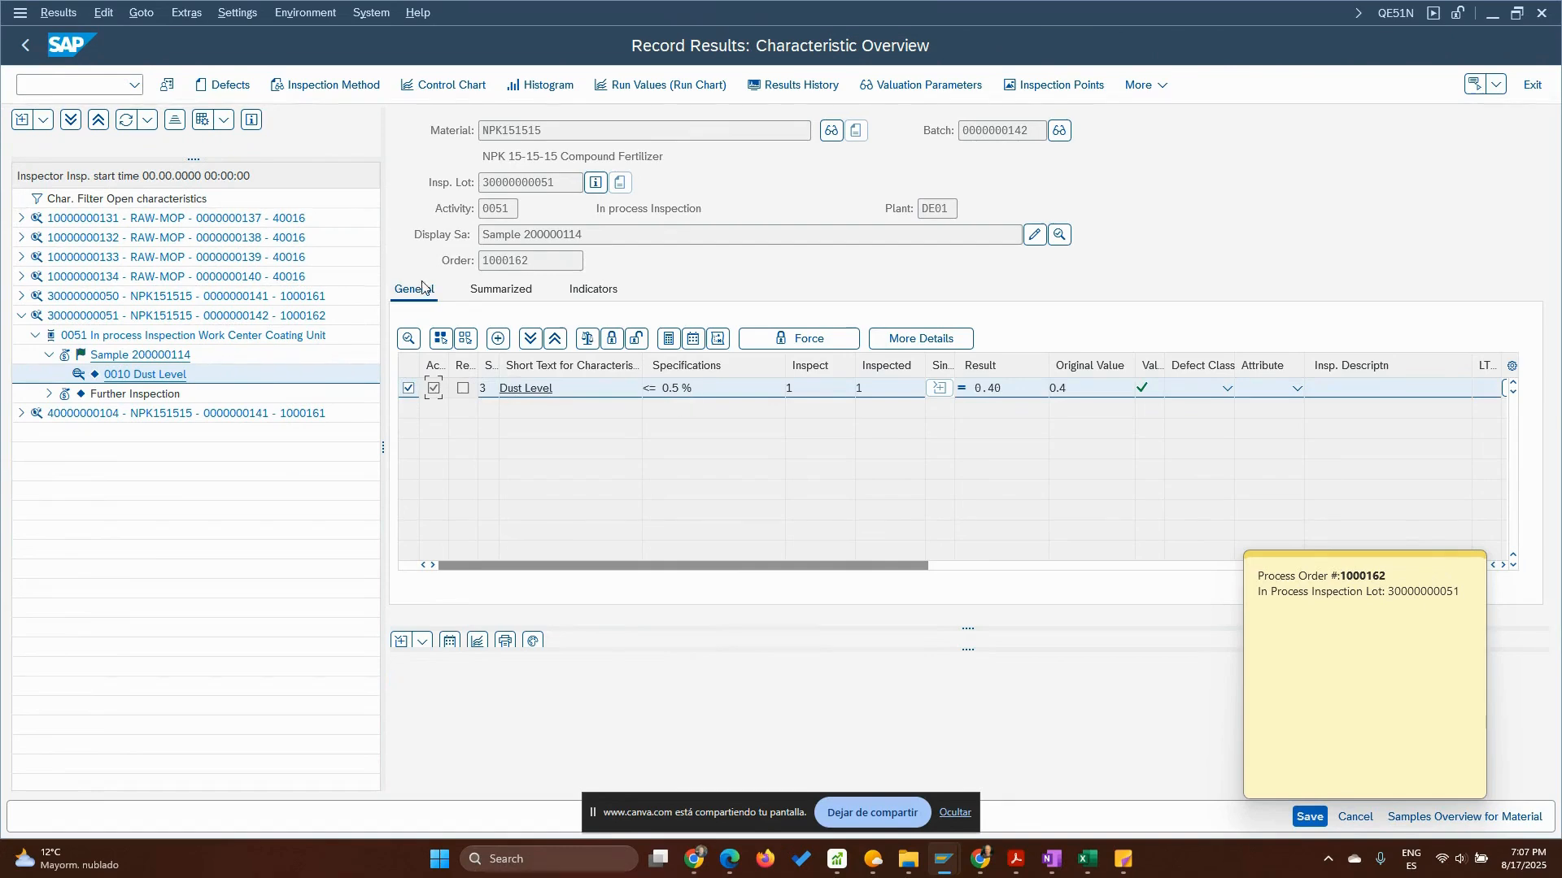
click(168, 85)
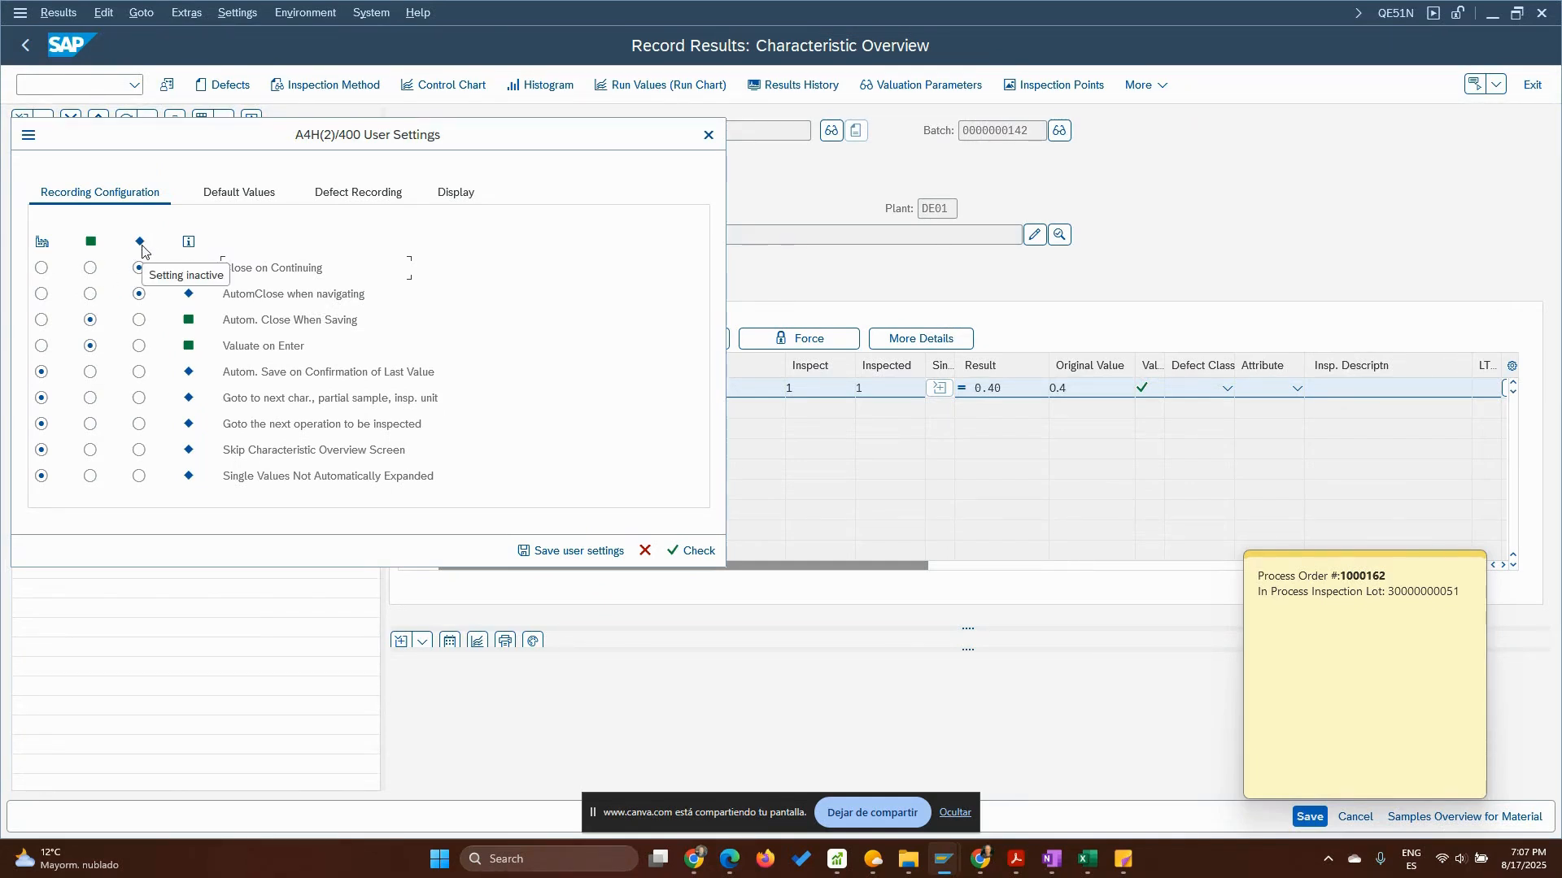
click(91, 268)
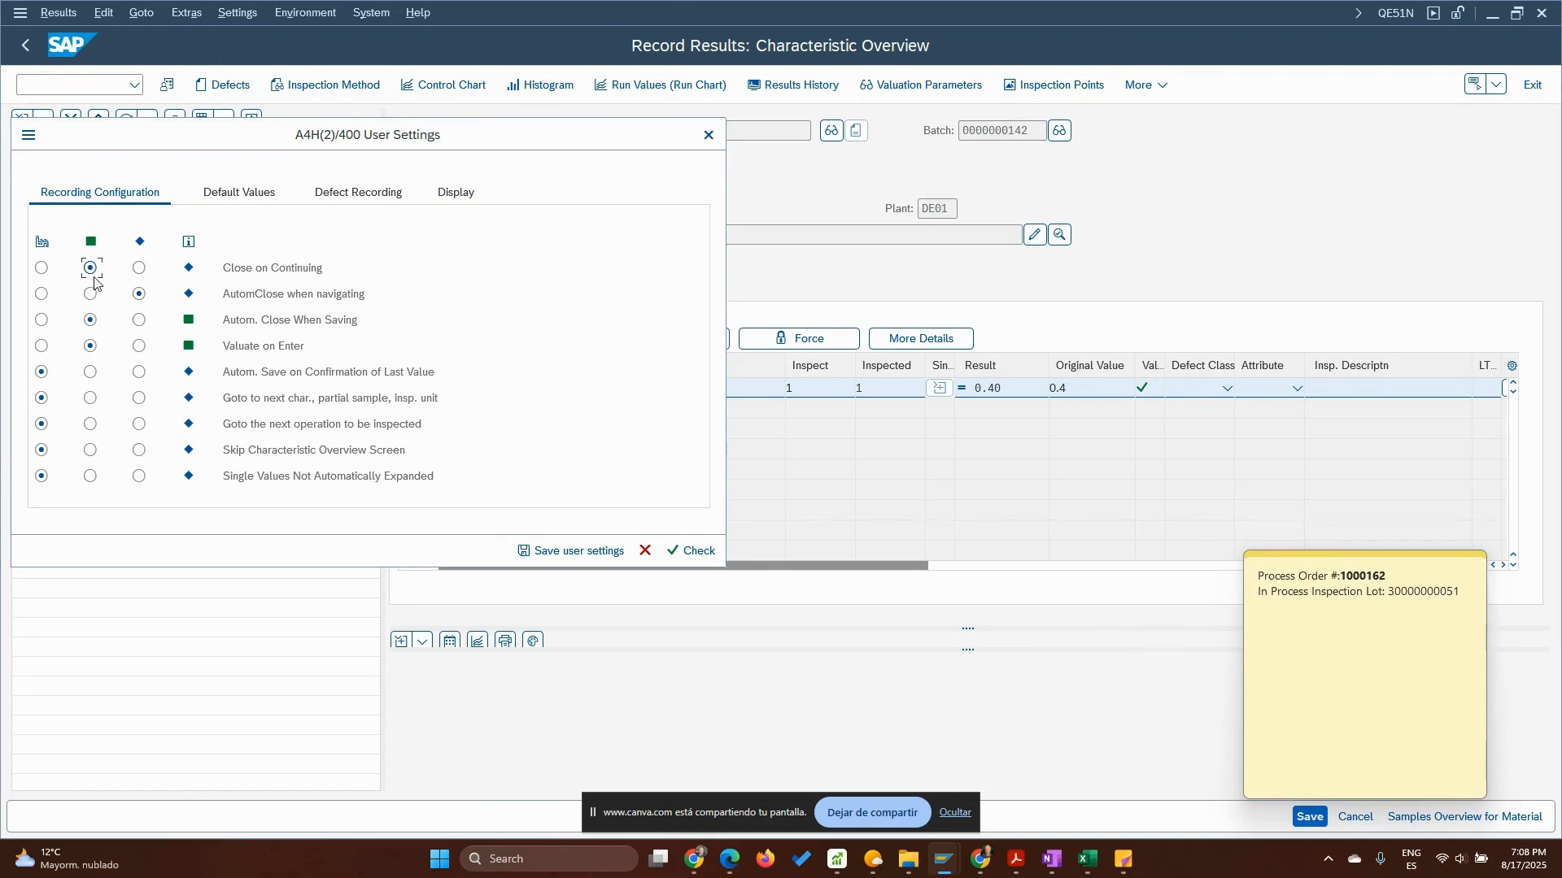
click(141, 269)
click(574, 552)
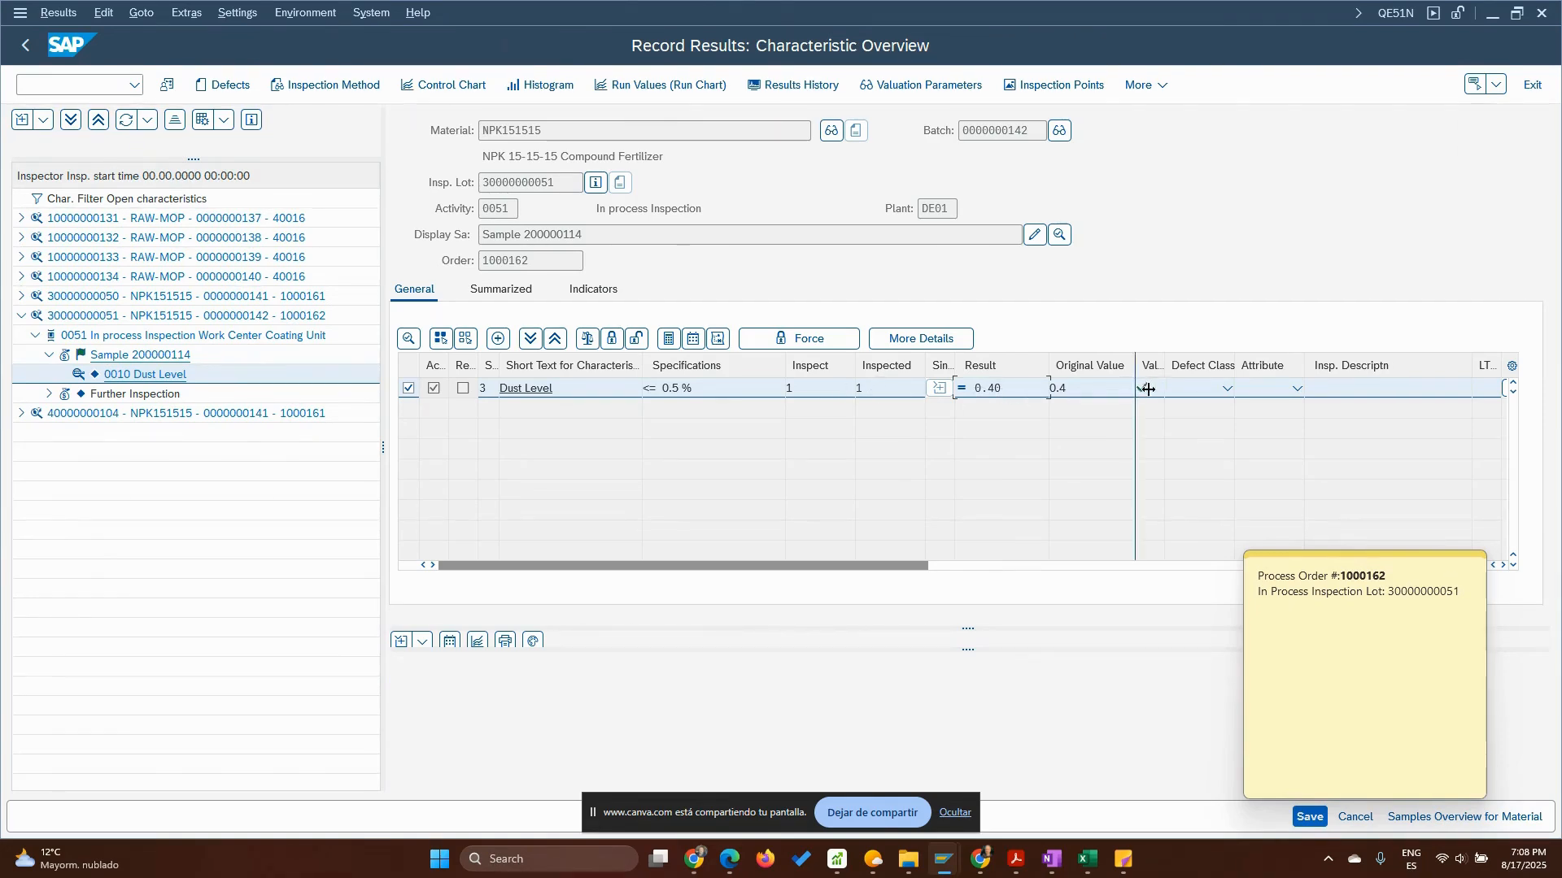
Go through the results record status values from Can Be Processed to Valuated and leave the list without choosing one.
click(489, 389)
click(509, 388)
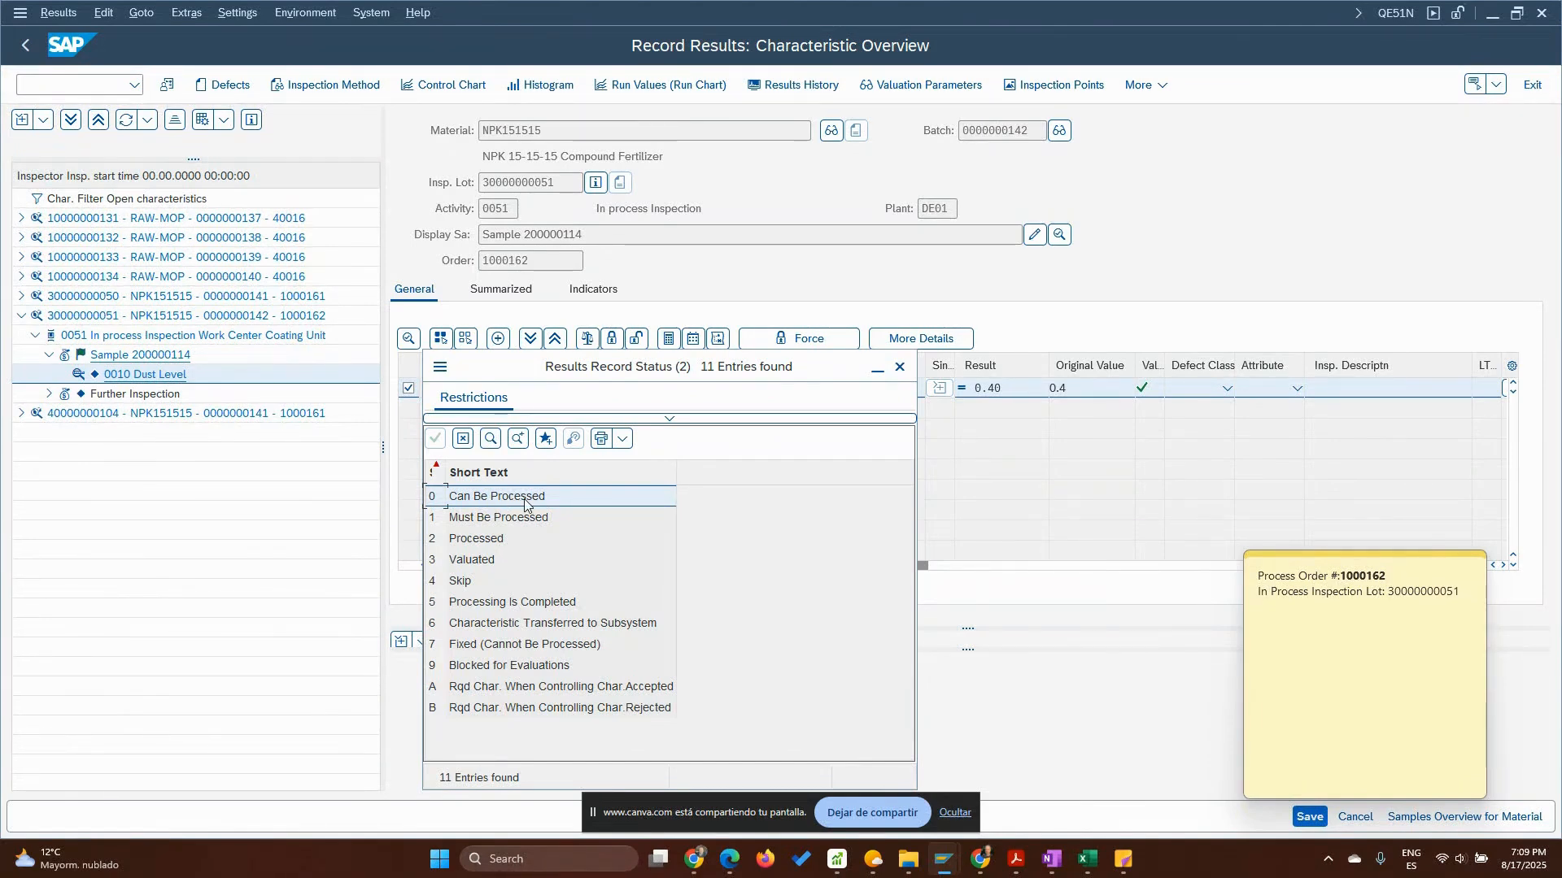
click(519, 525)
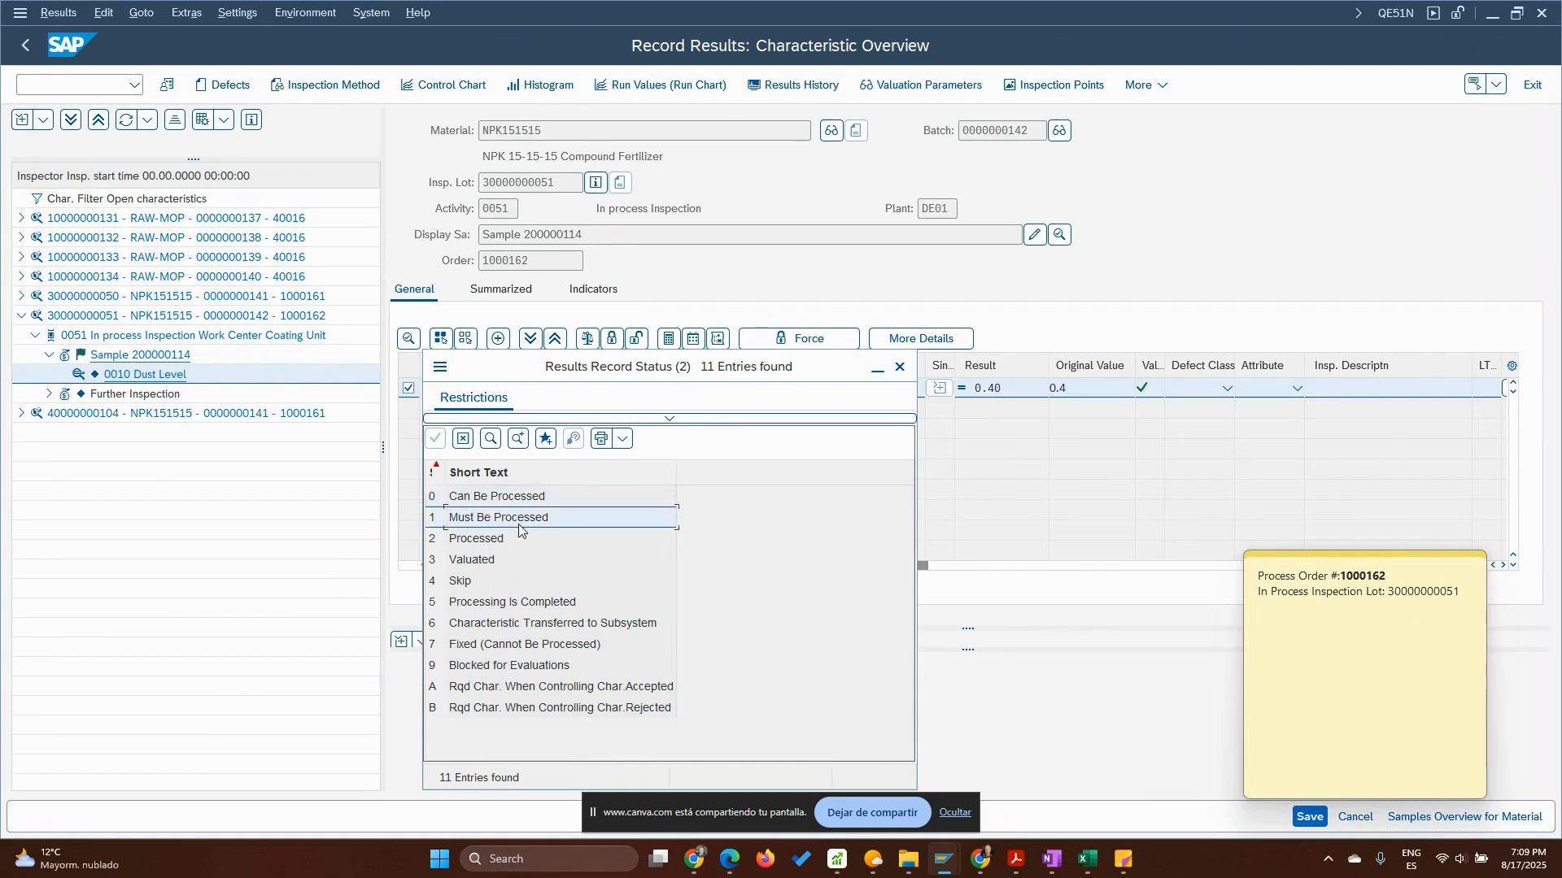
click(468, 538)
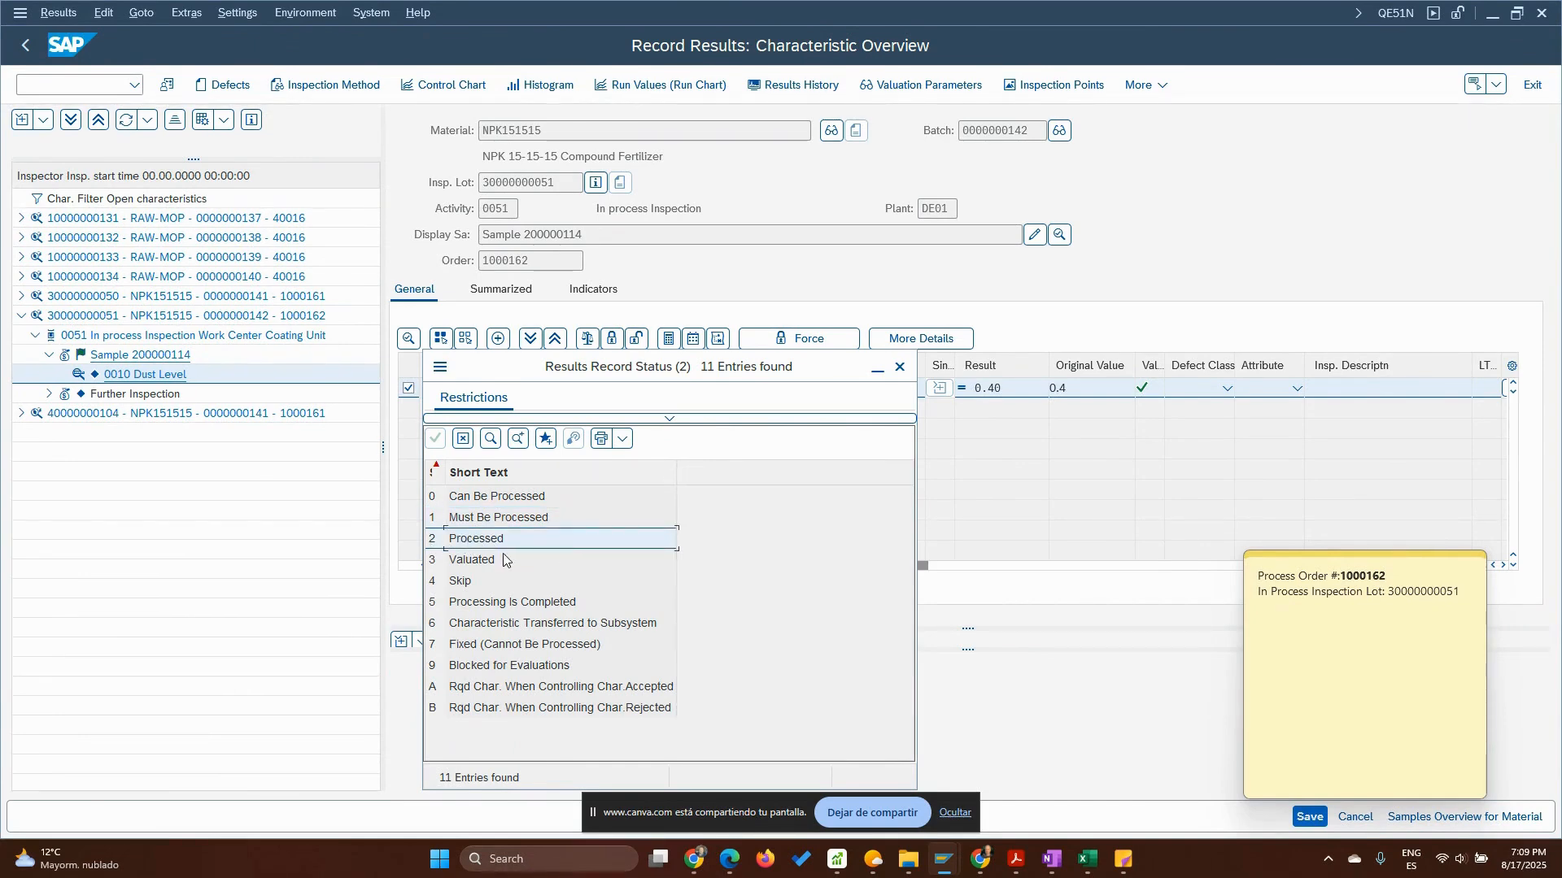
click(463, 562)
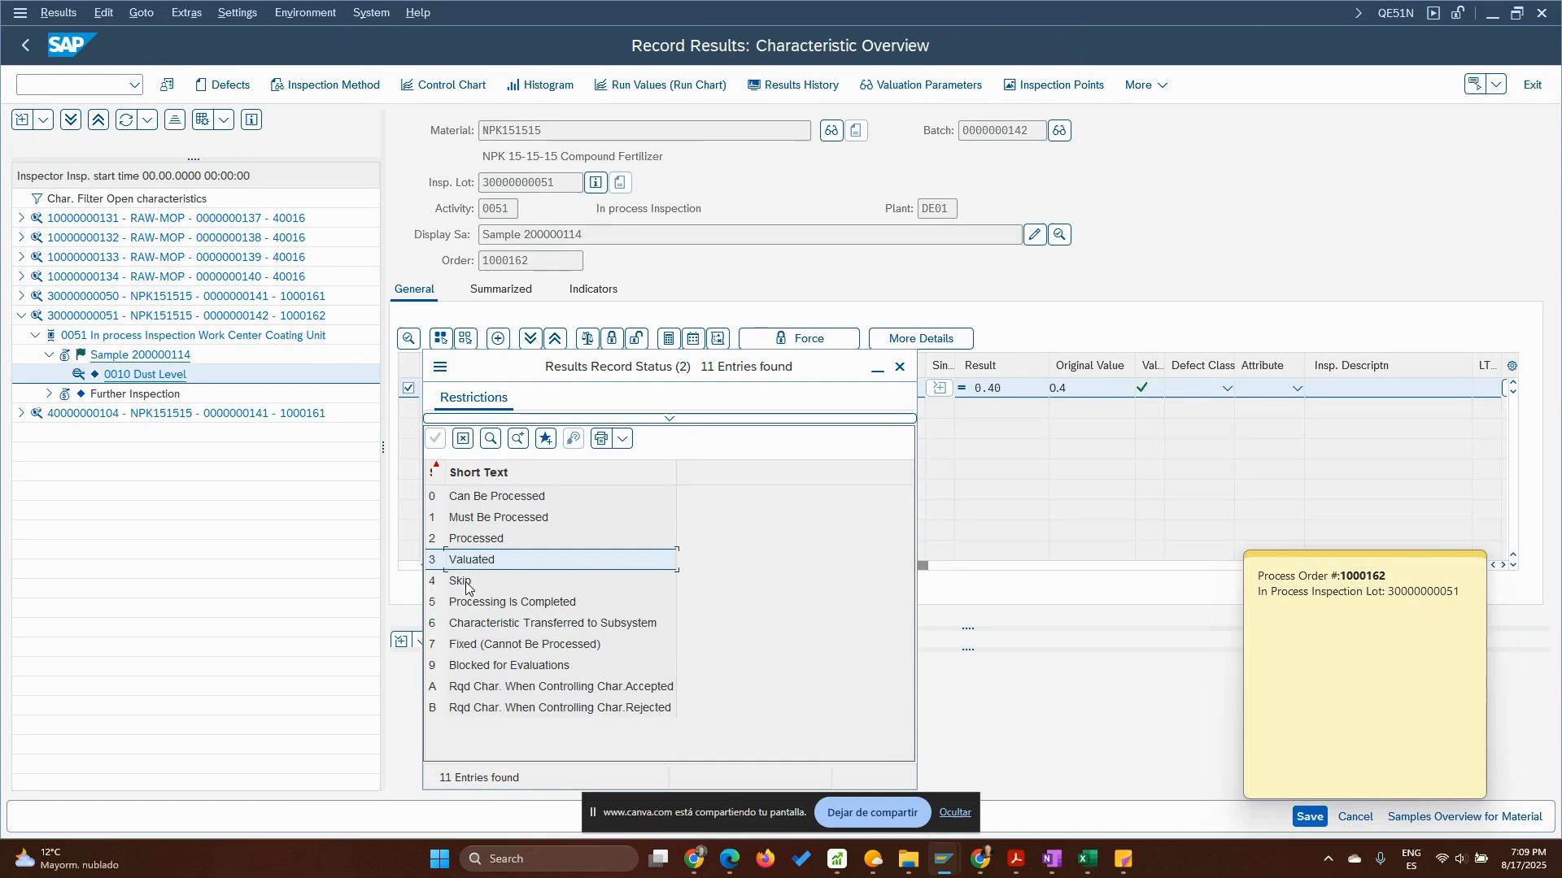
click(899, 368)
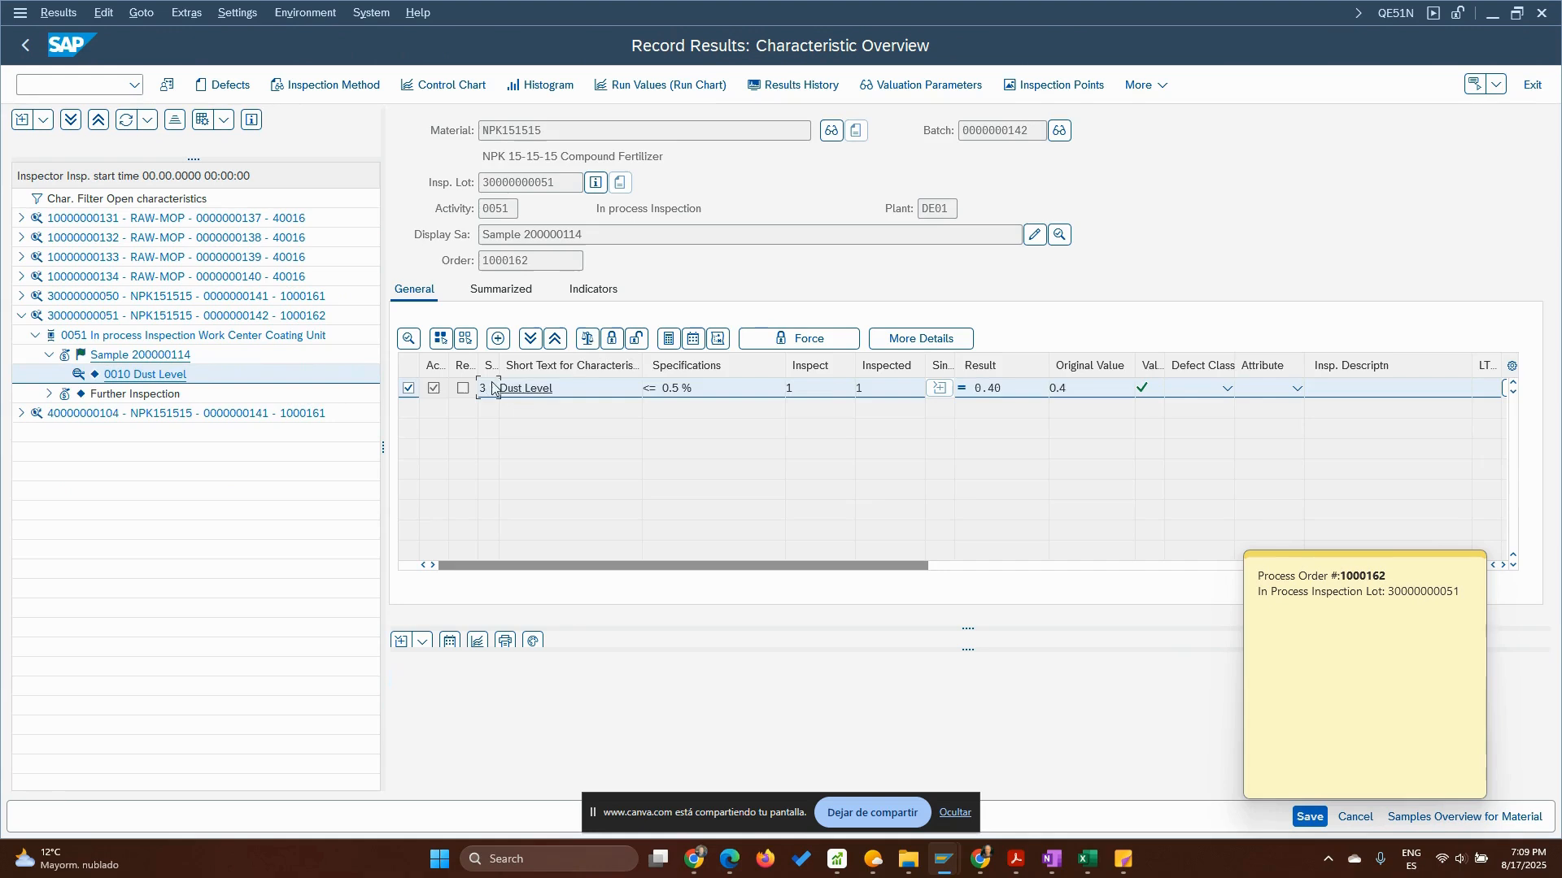
Close the Dust Level characteristic, save the results of operation 0051 and recheck the operation in the worklist.
click(614, 345)
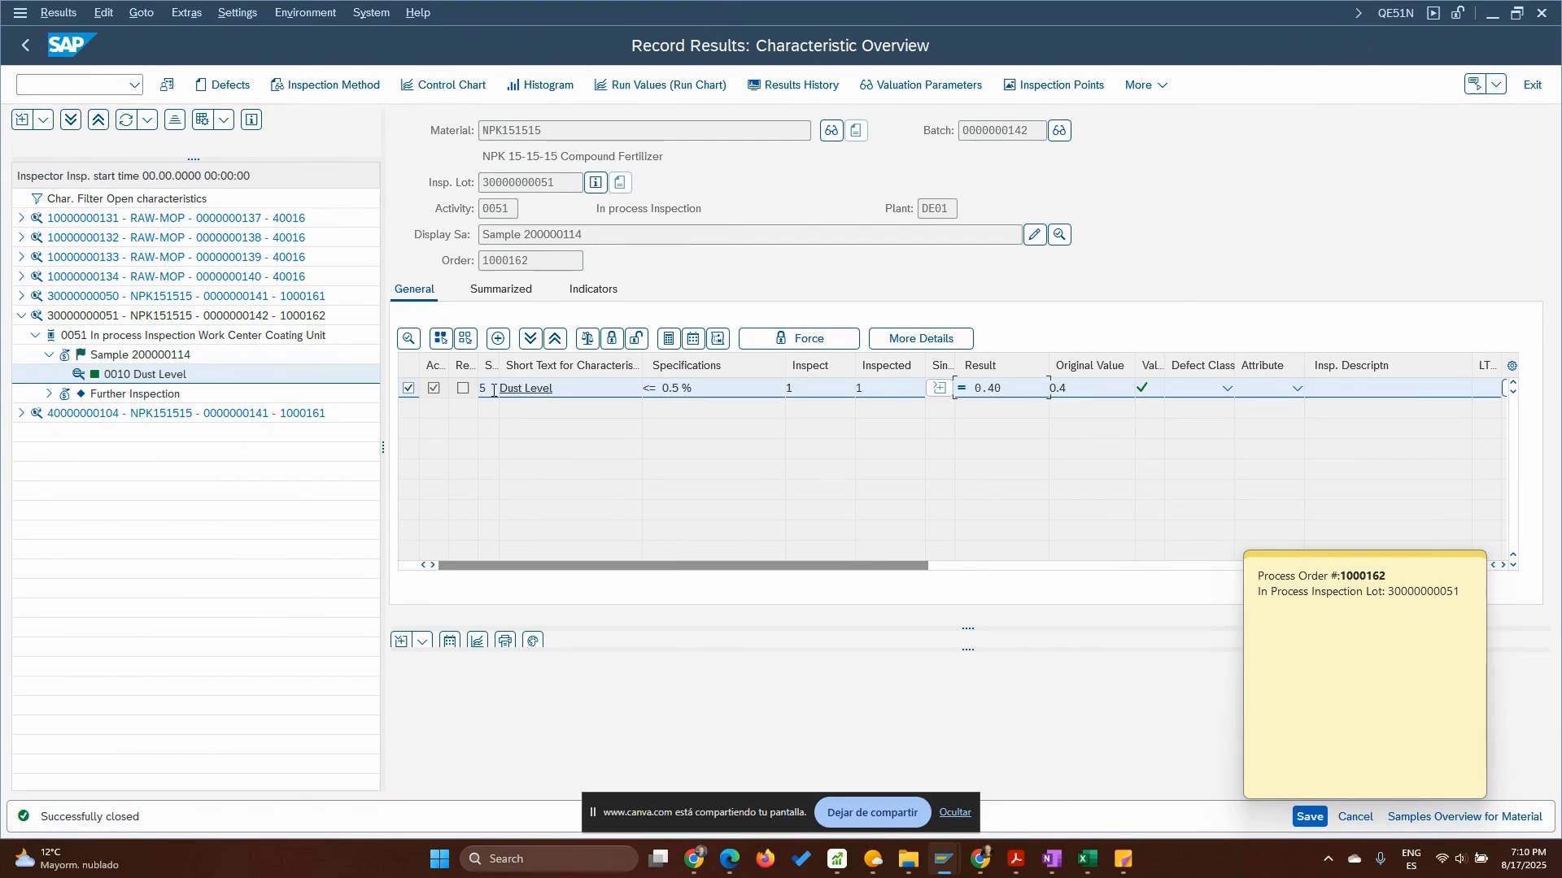
click(1312, 817)
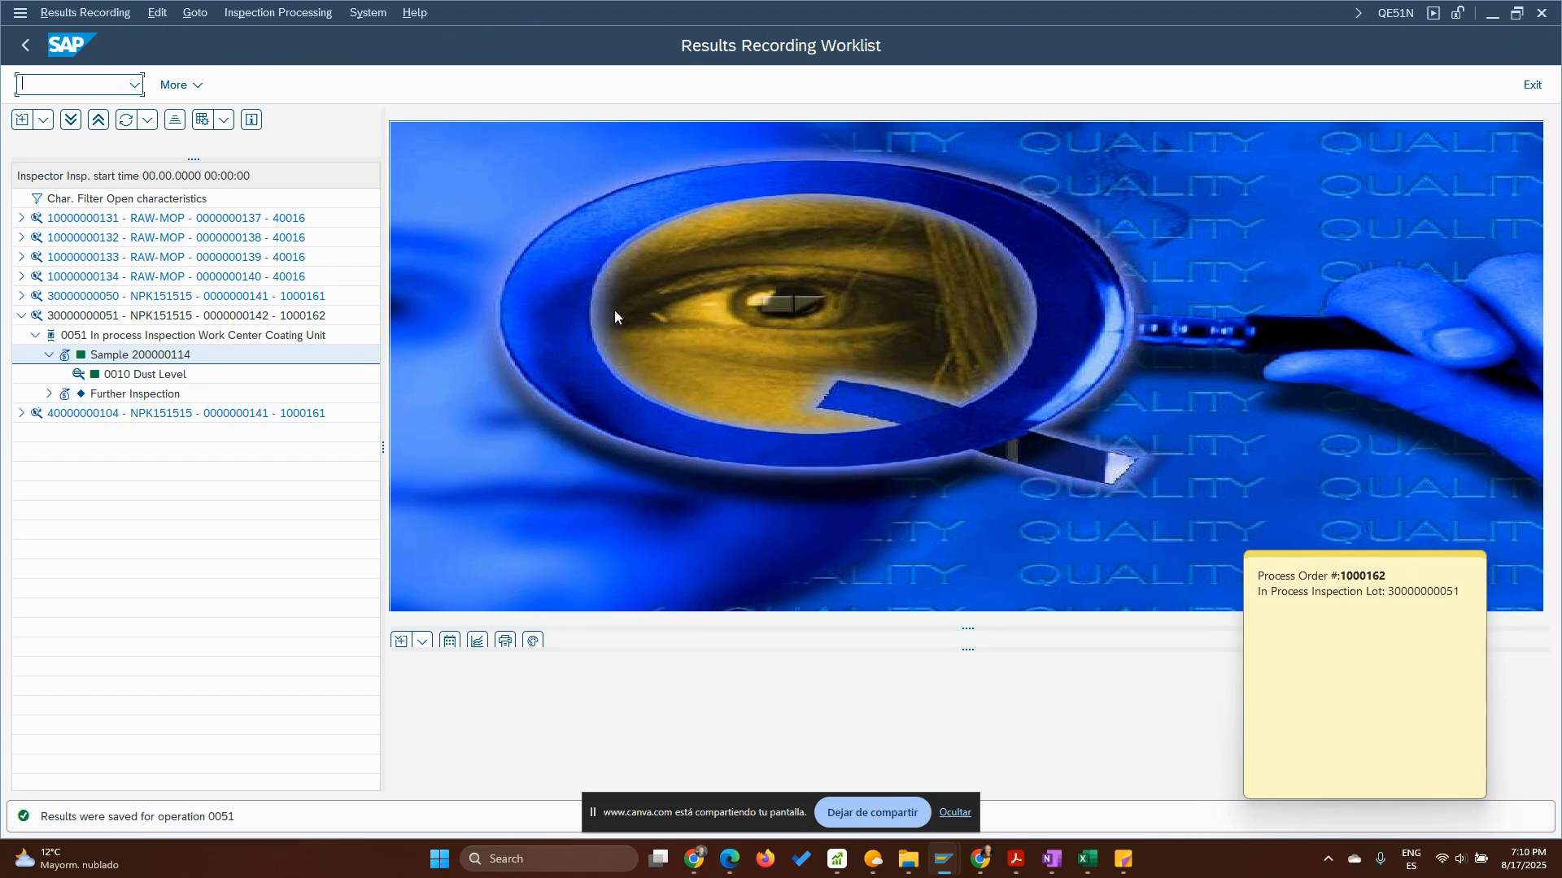
click(34, 336)
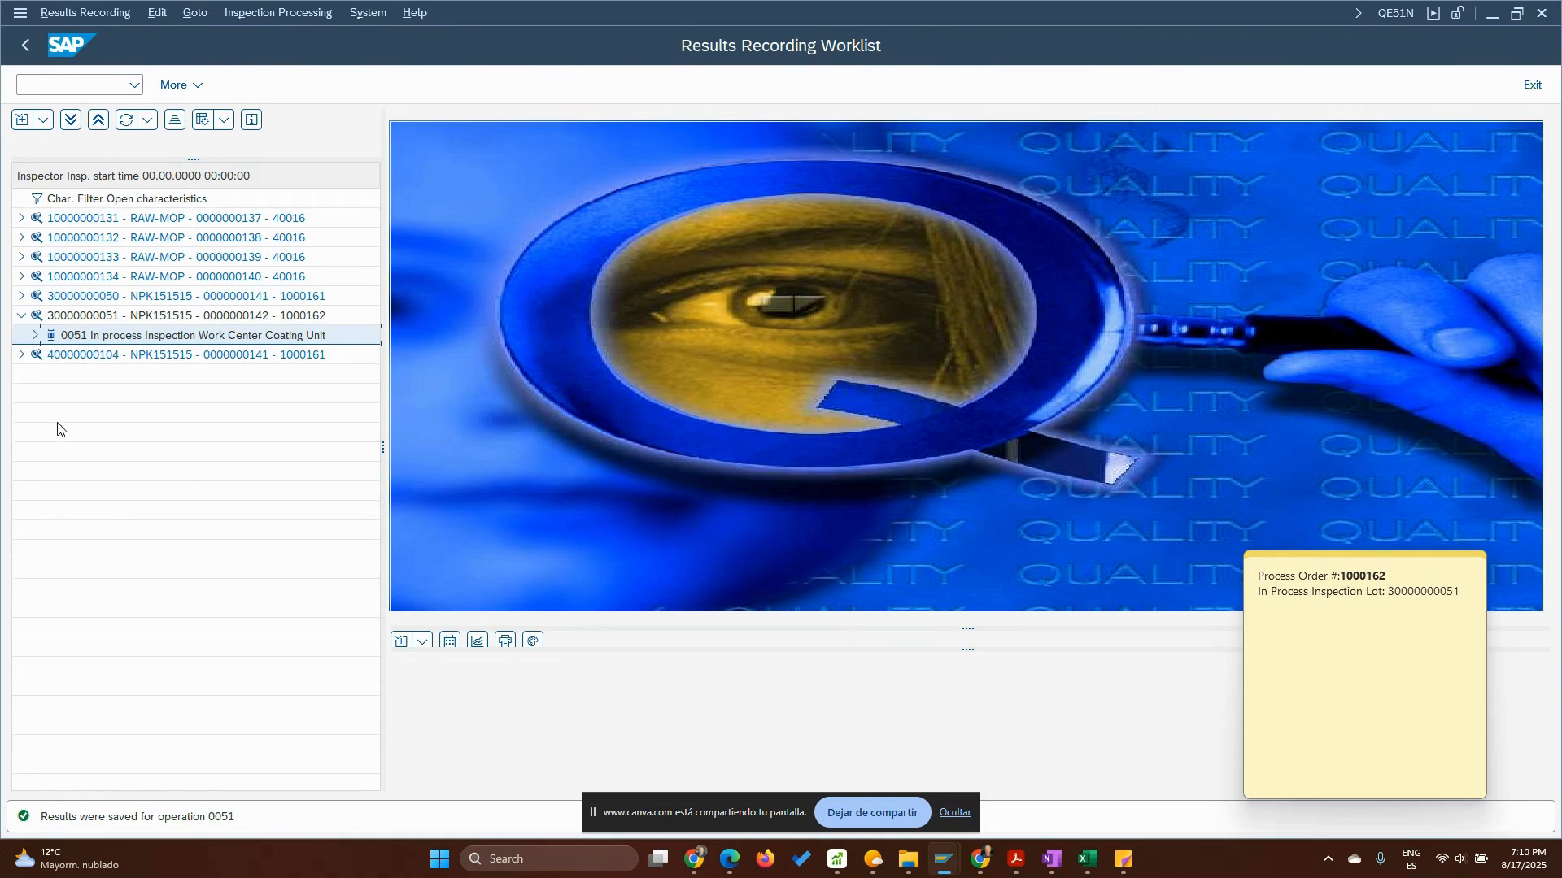
click(35, 336)
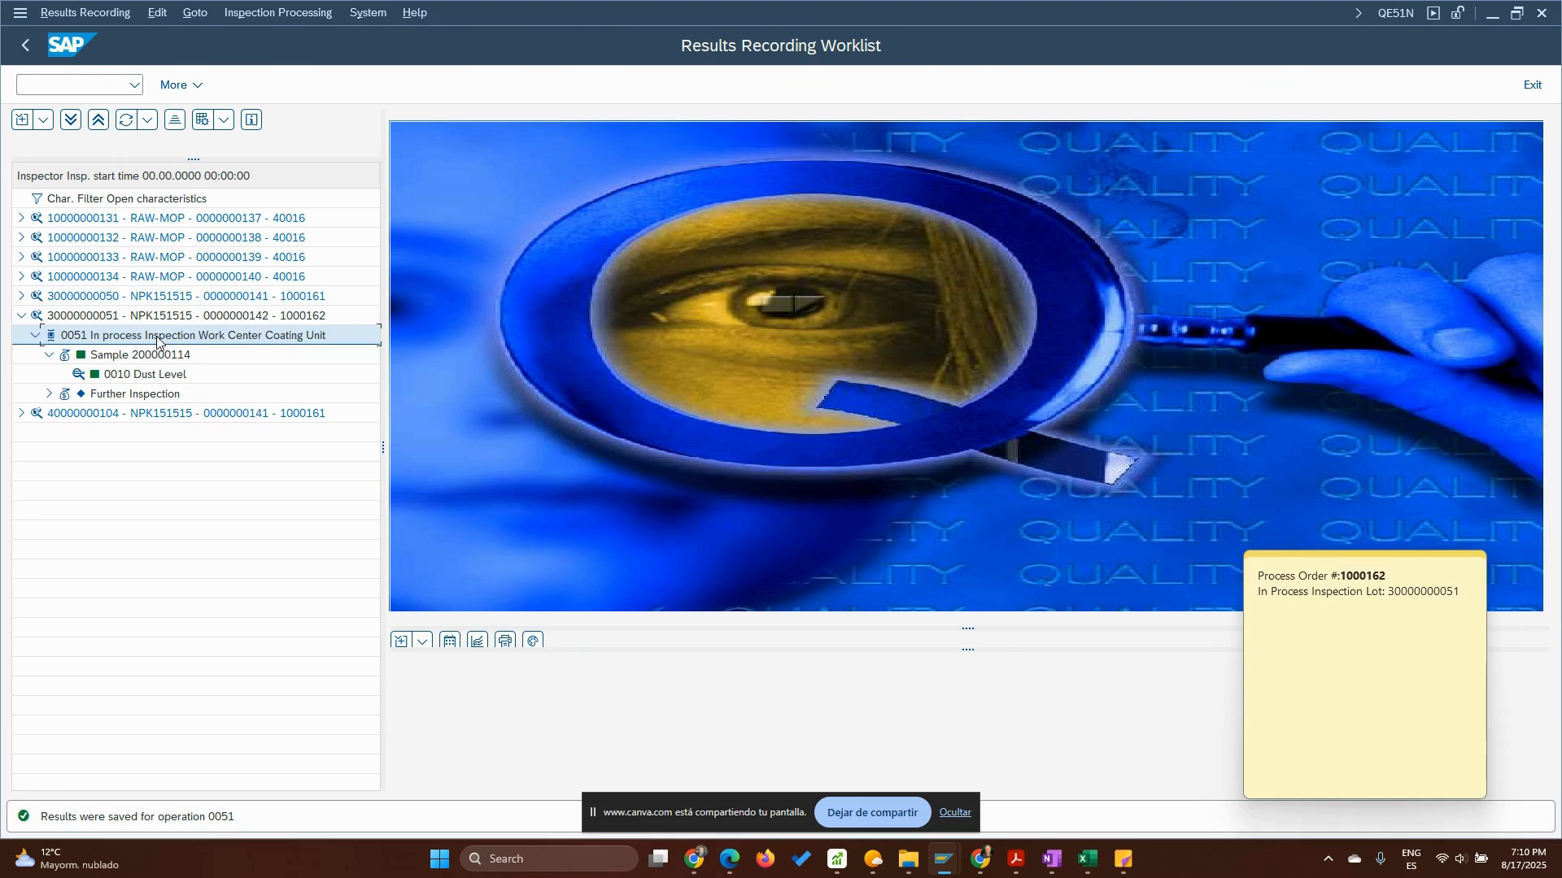
click(95, 317)
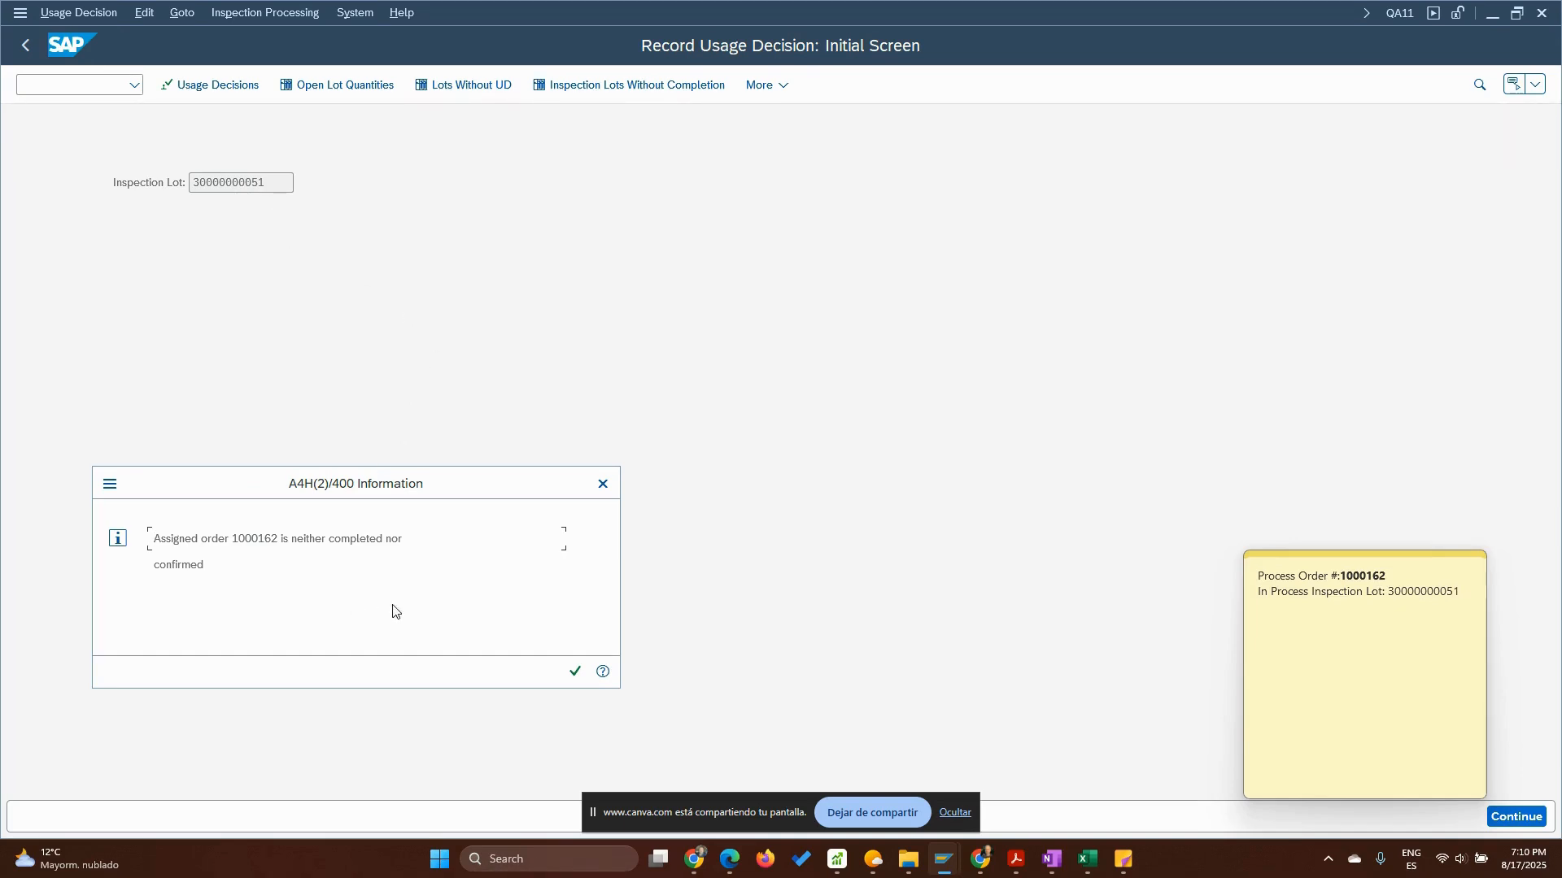
drag(405, 487, 598, 414)
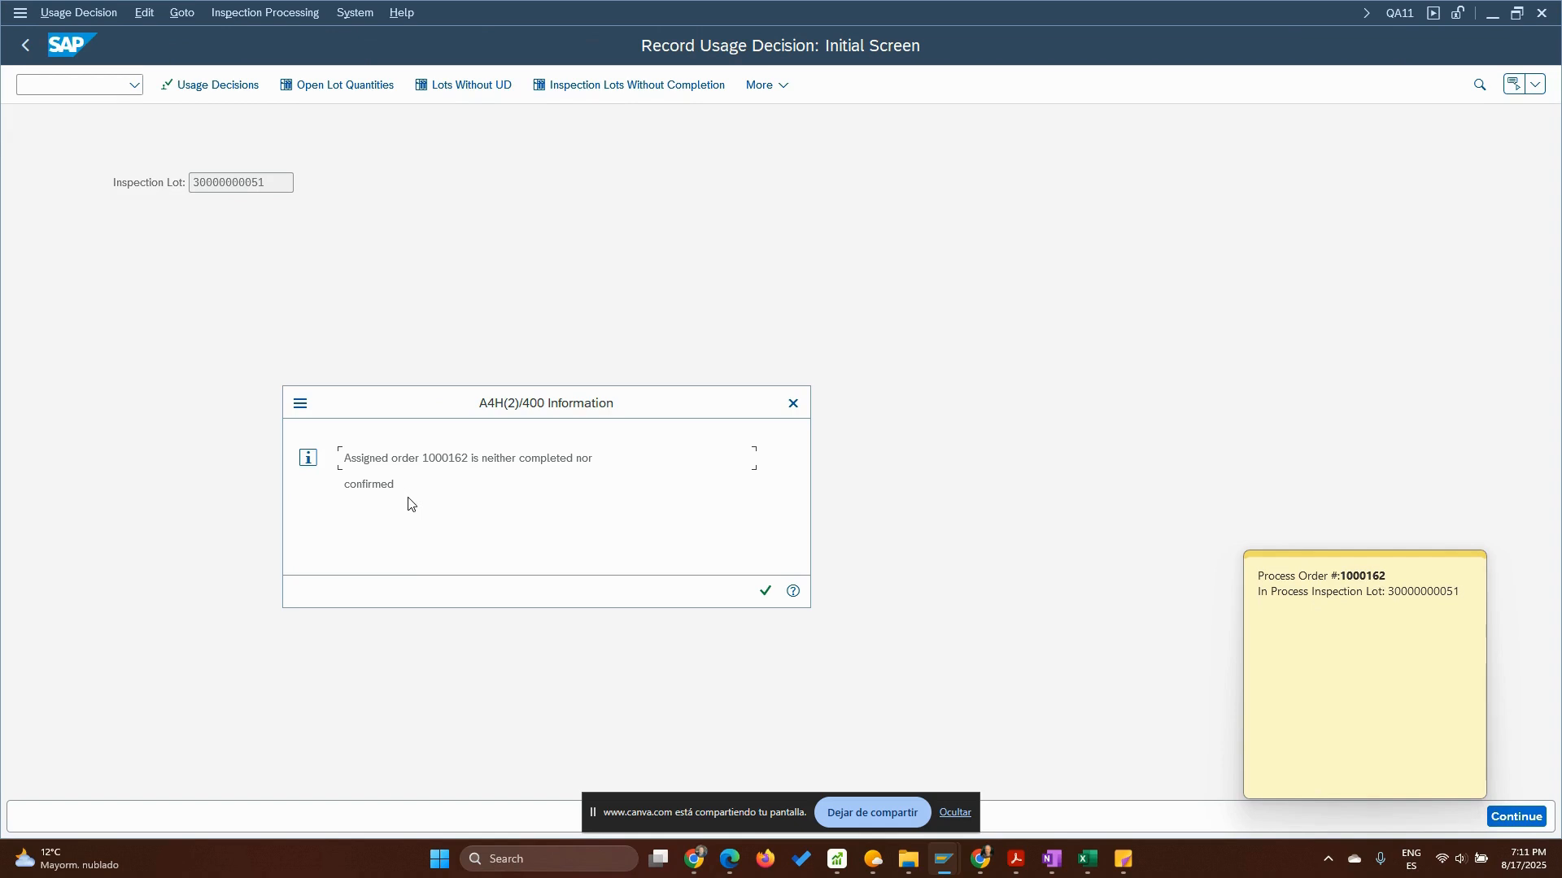
drag(429, 485, 333, 453)
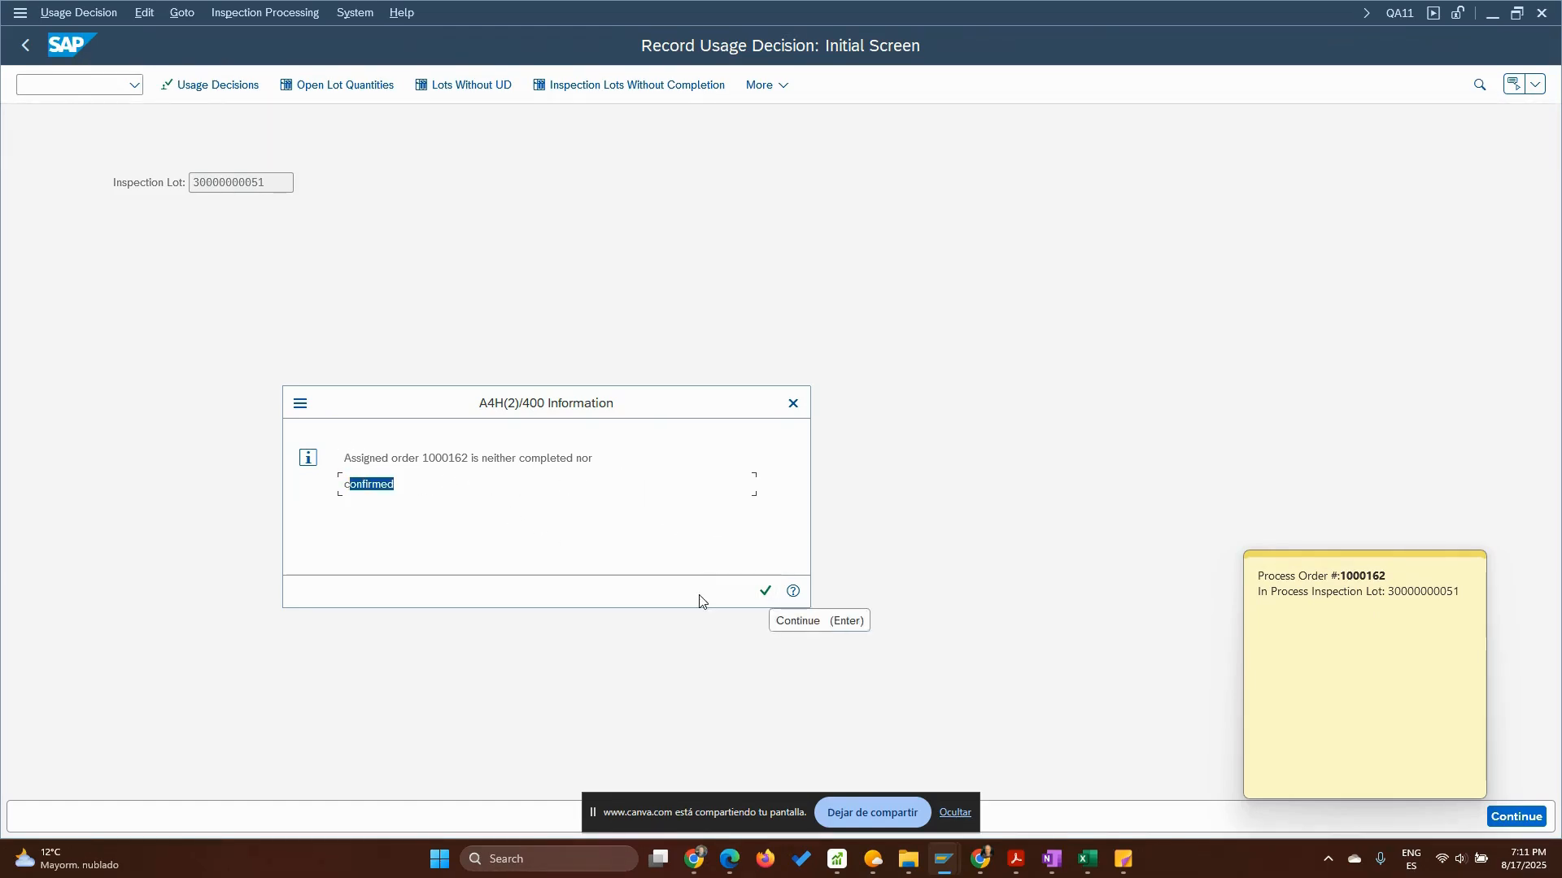
click(764, 591)
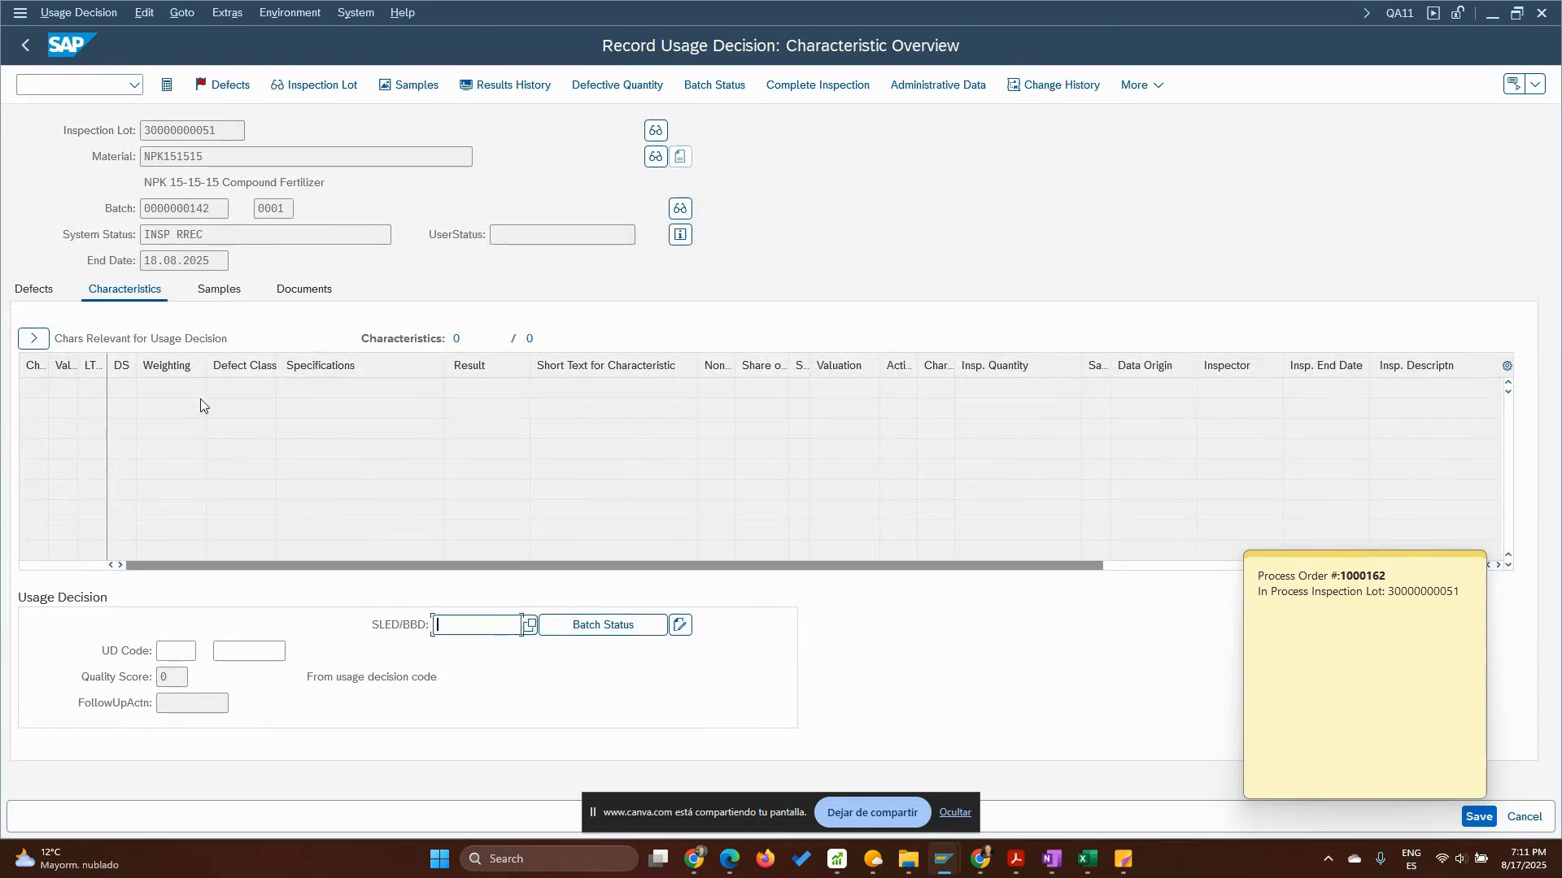
click(34, 339)
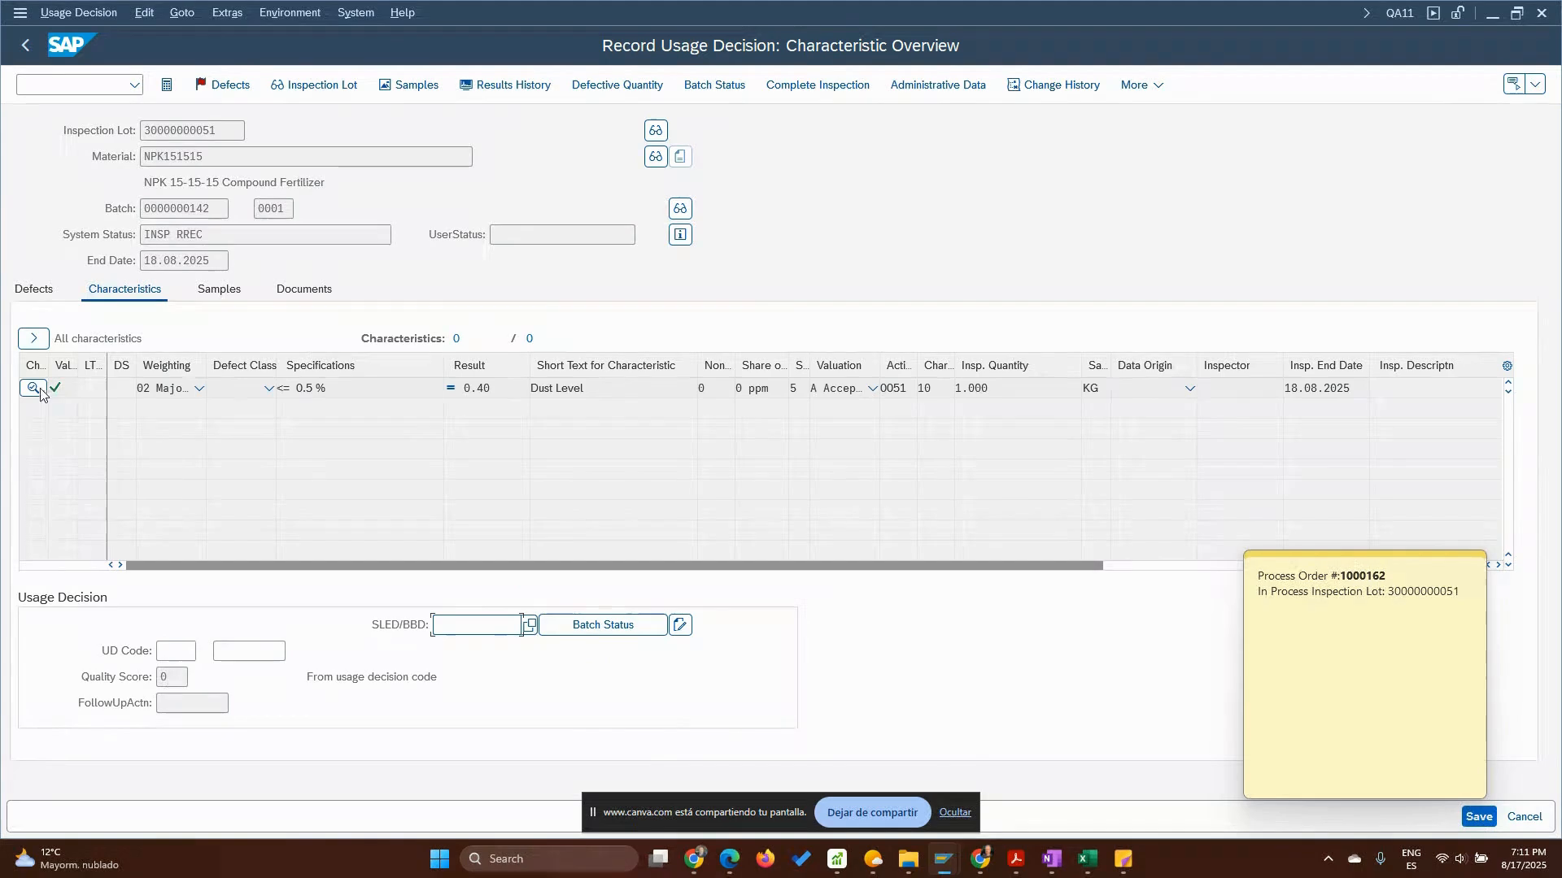
click(35, 340)
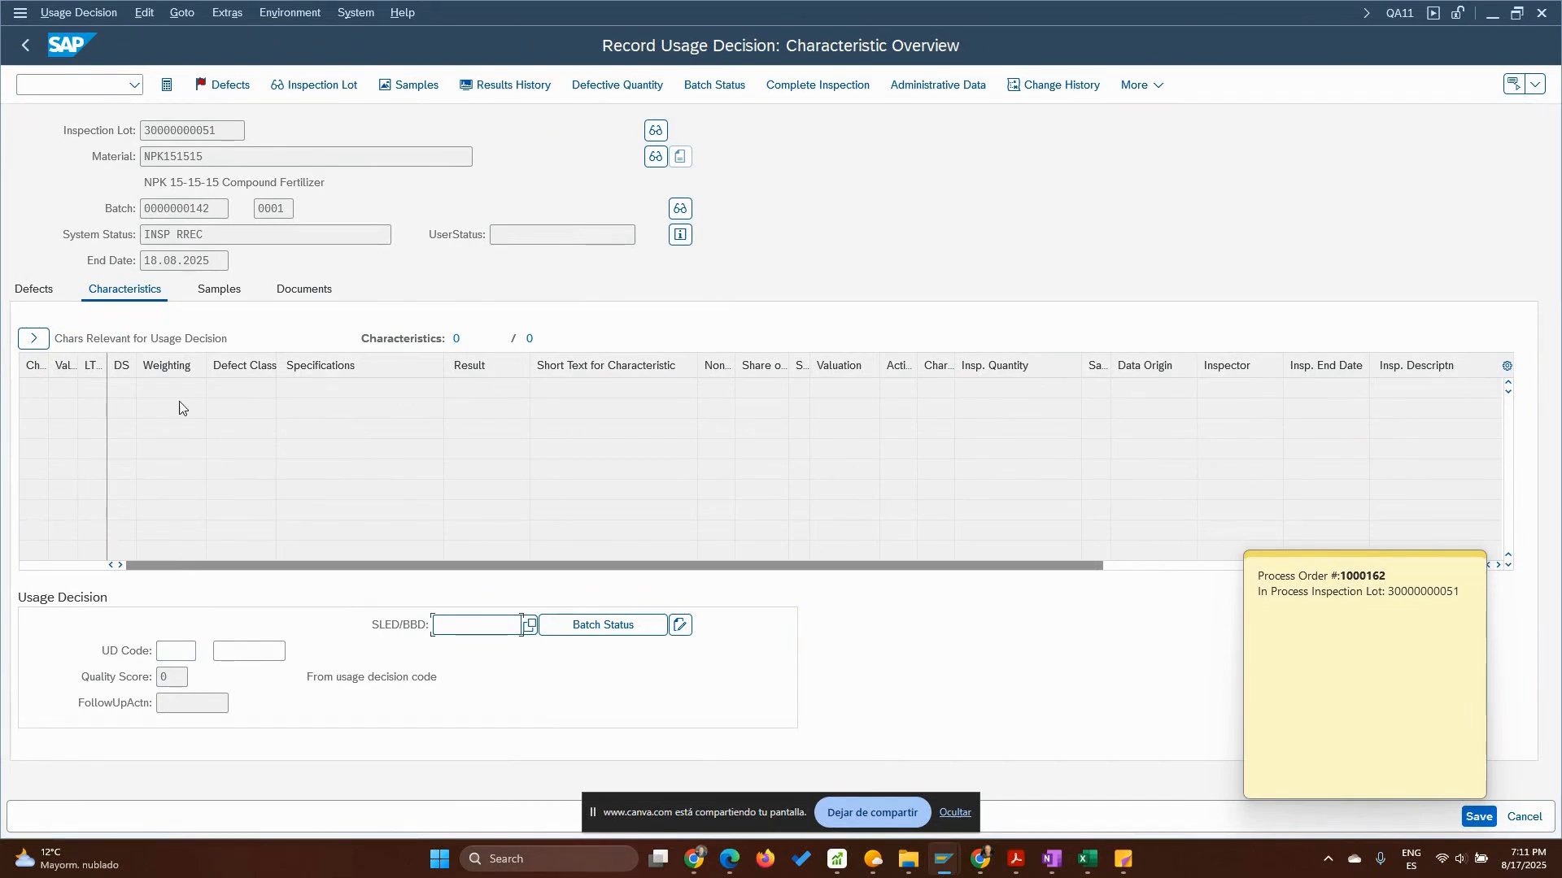
Set the usage decision code to A (Accept) from code group 03 Production and confirm the entry.
click(194, 651)
click(203, 652)
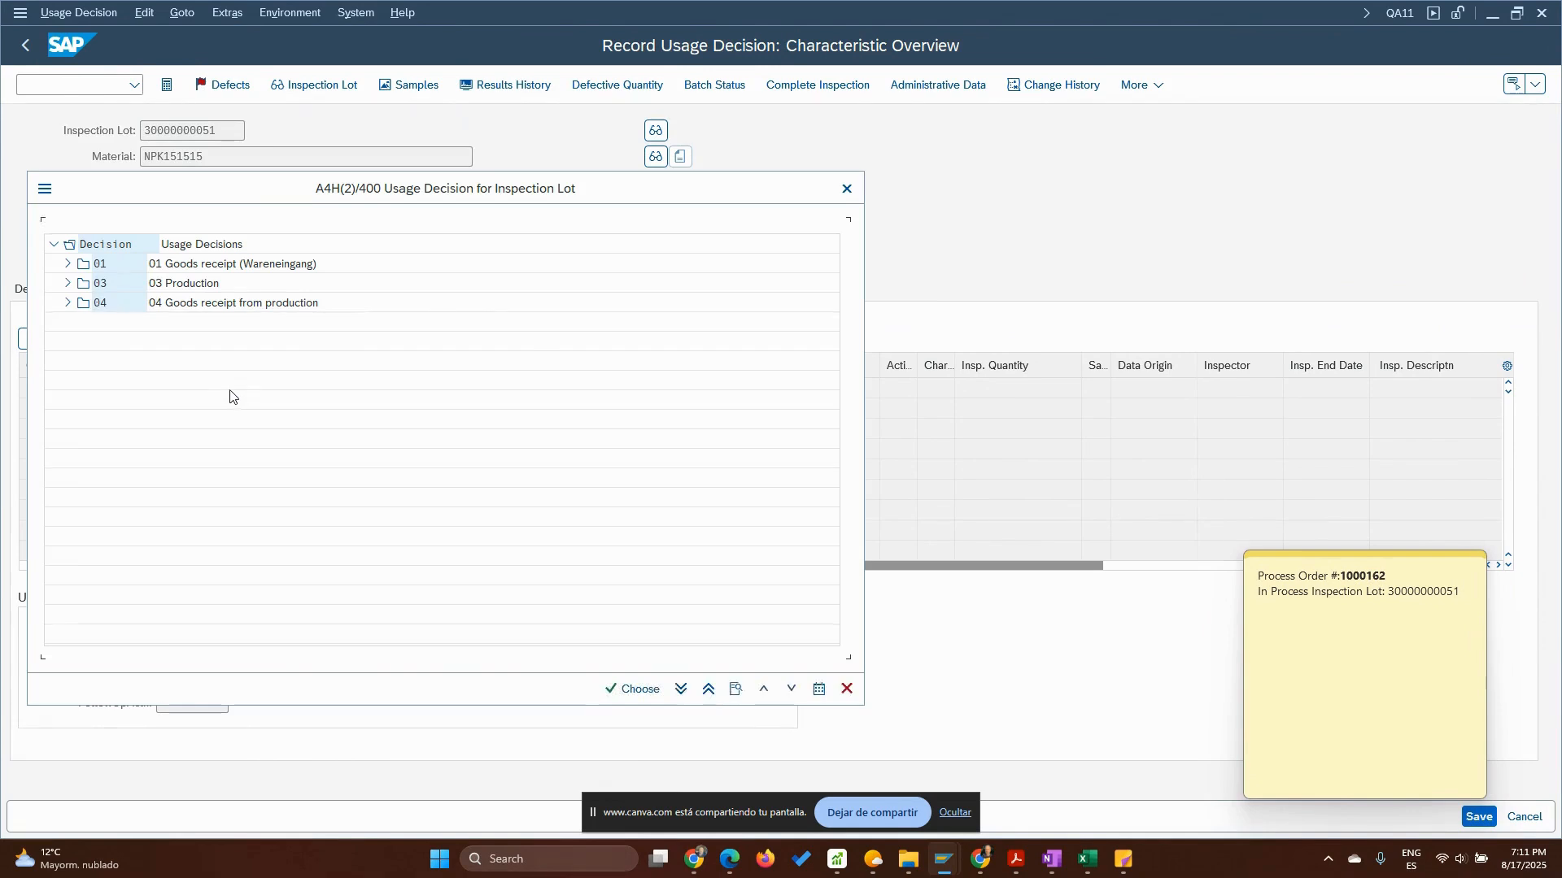
click(69, 284)
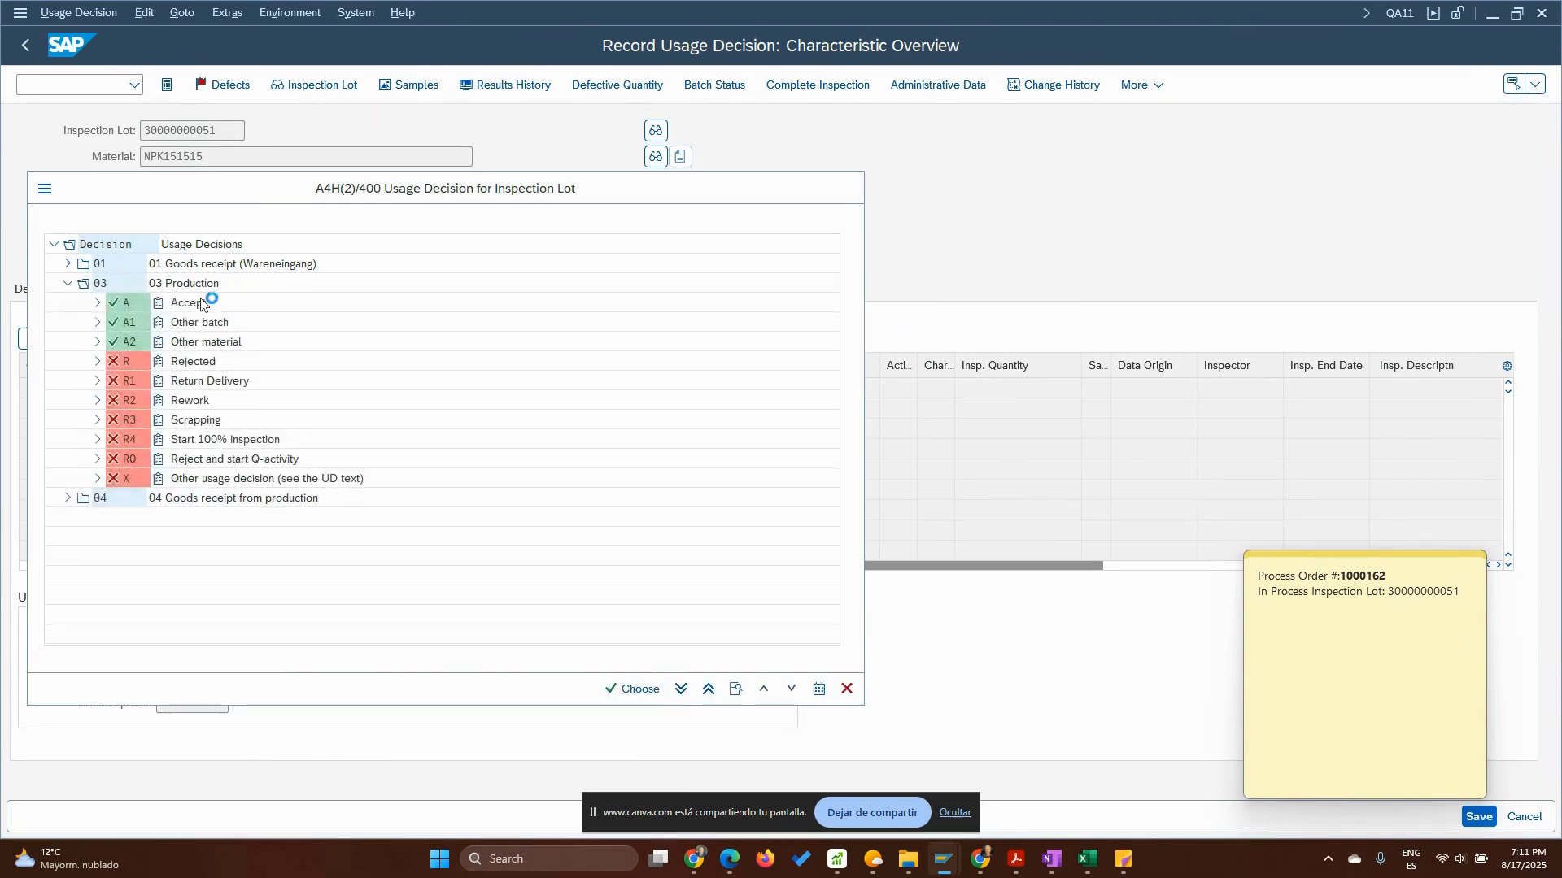
double_click(123, 303)
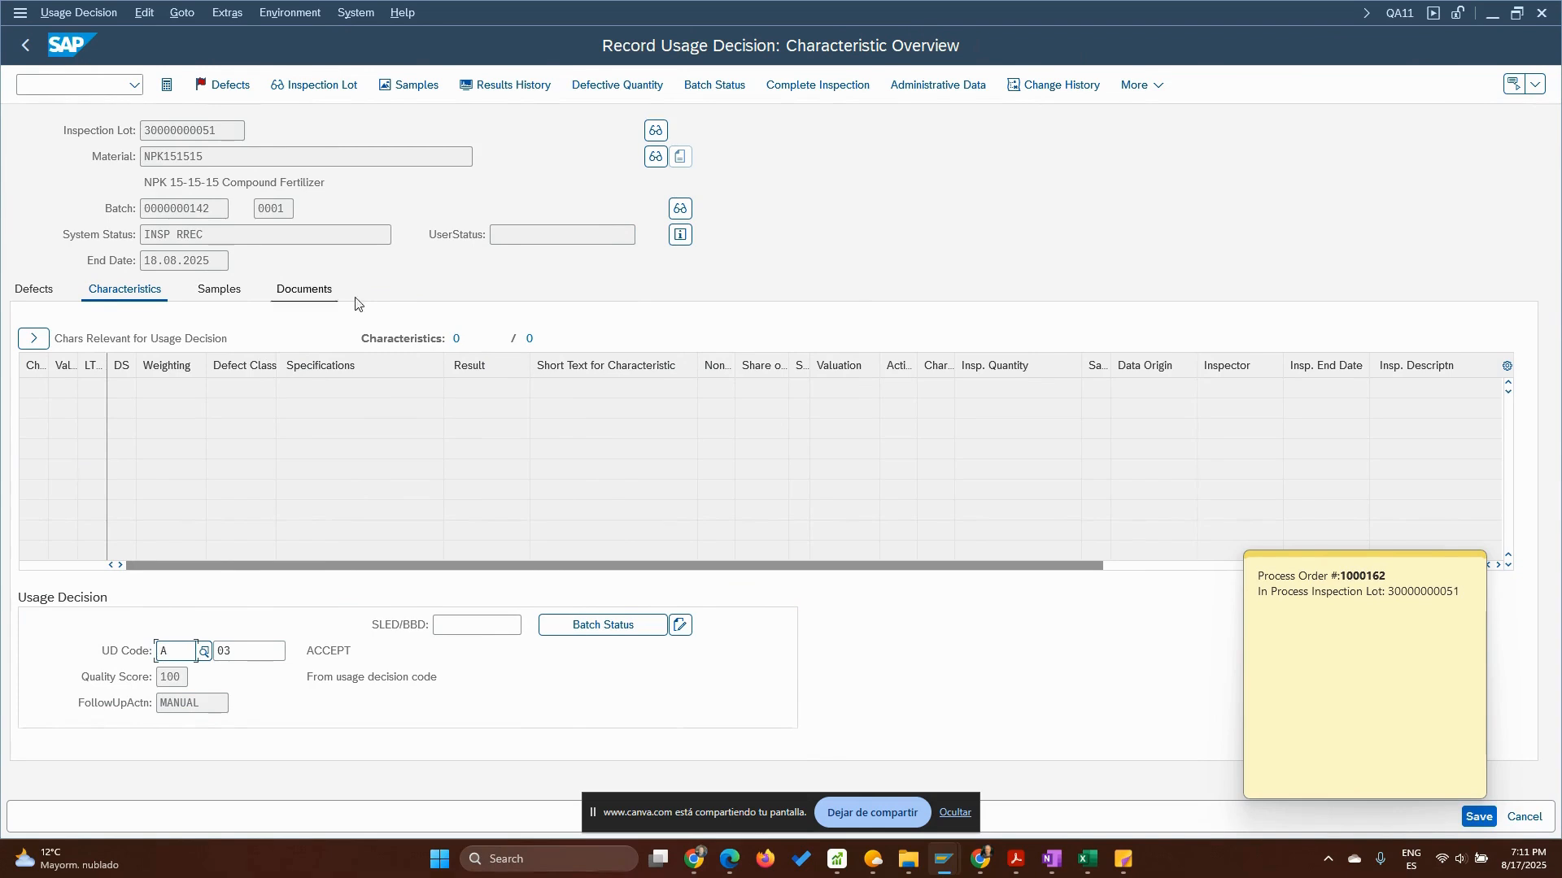
click(254, 636)
key(Return)
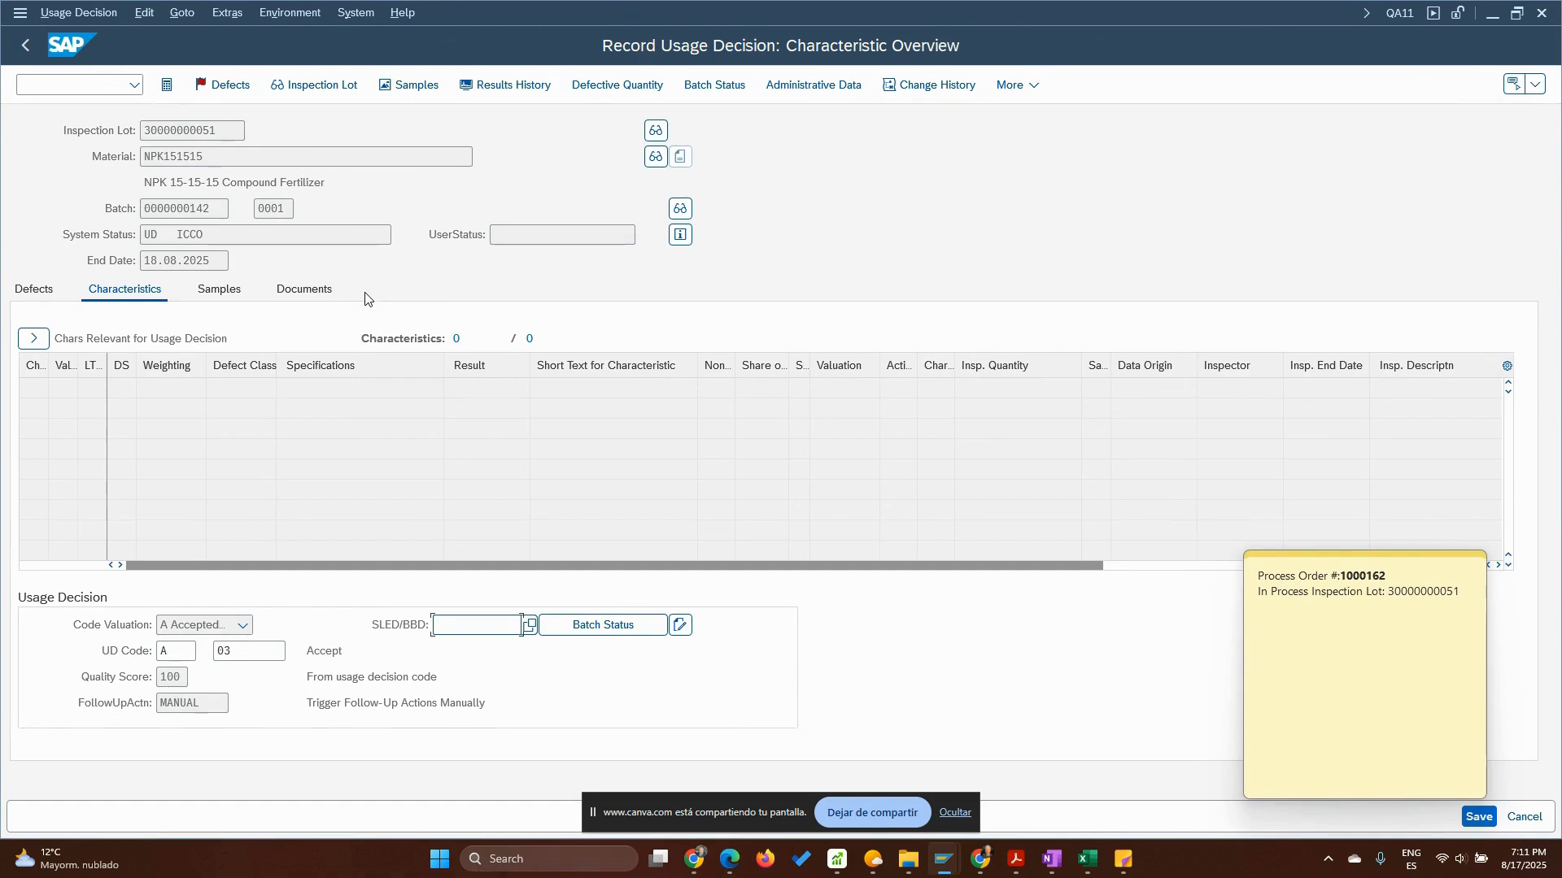
Review the inspection lot's sample valuation, return to its characteristics and save the usage decision.
click(230, 292)
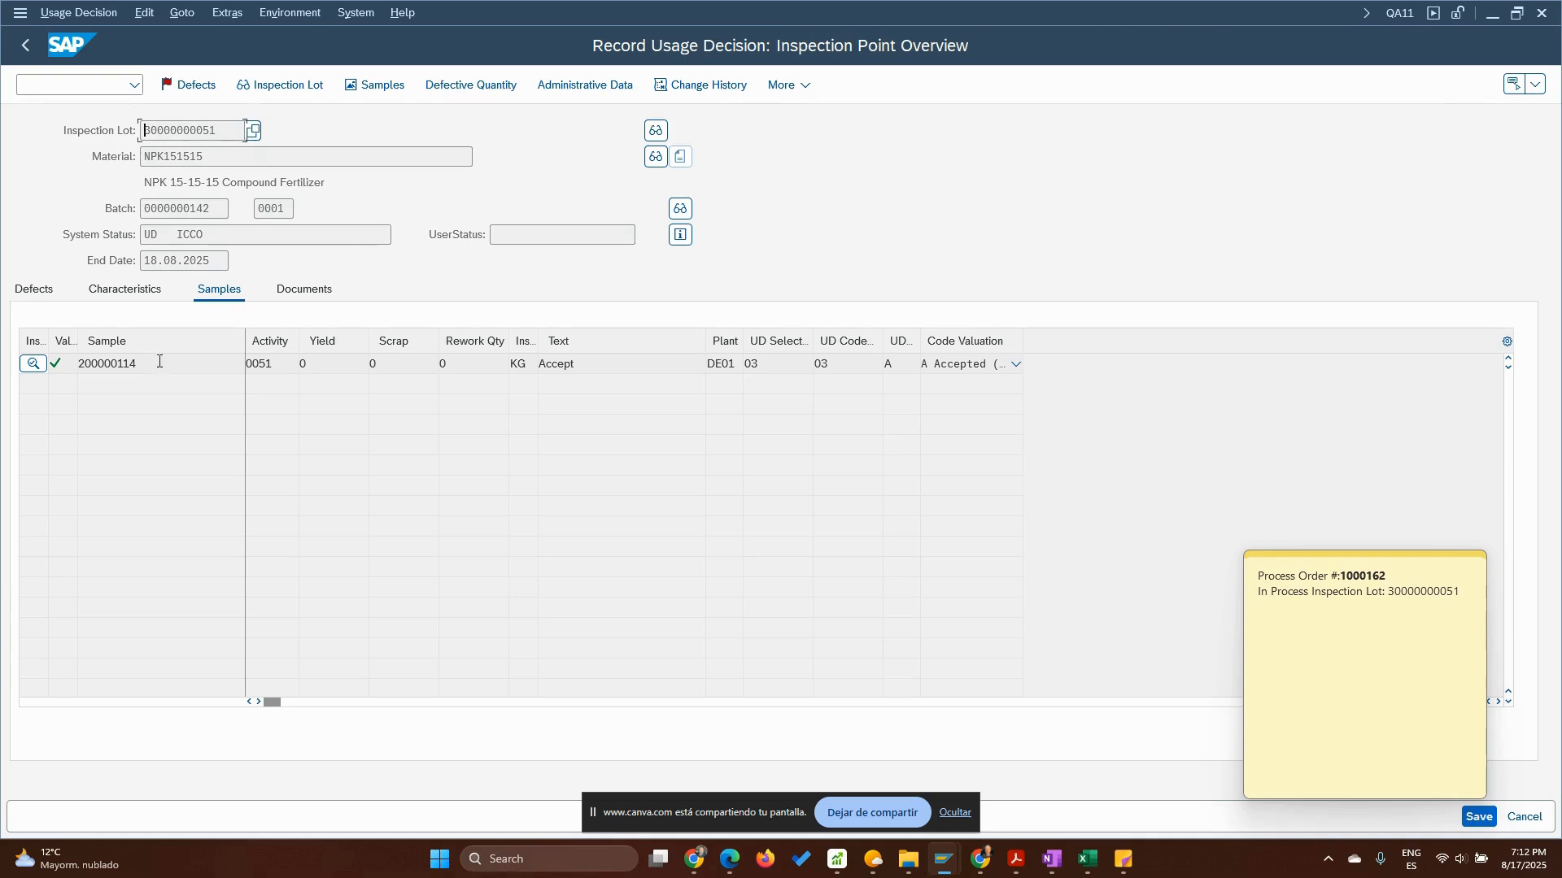
drag(133, 364, 79, 364)
click(120, 291)
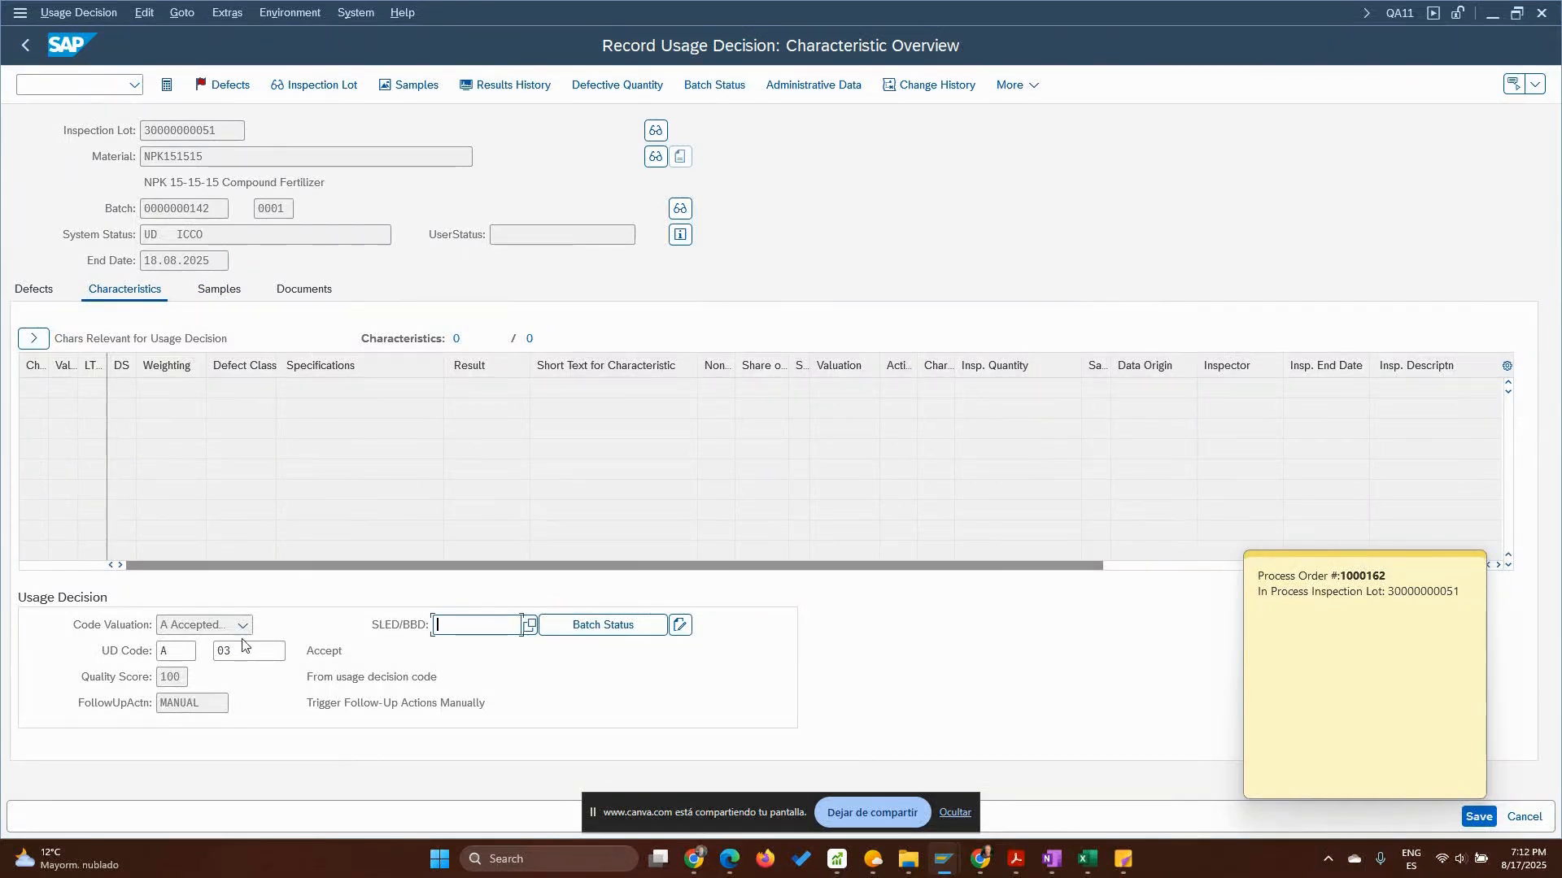
click(1489, 817)
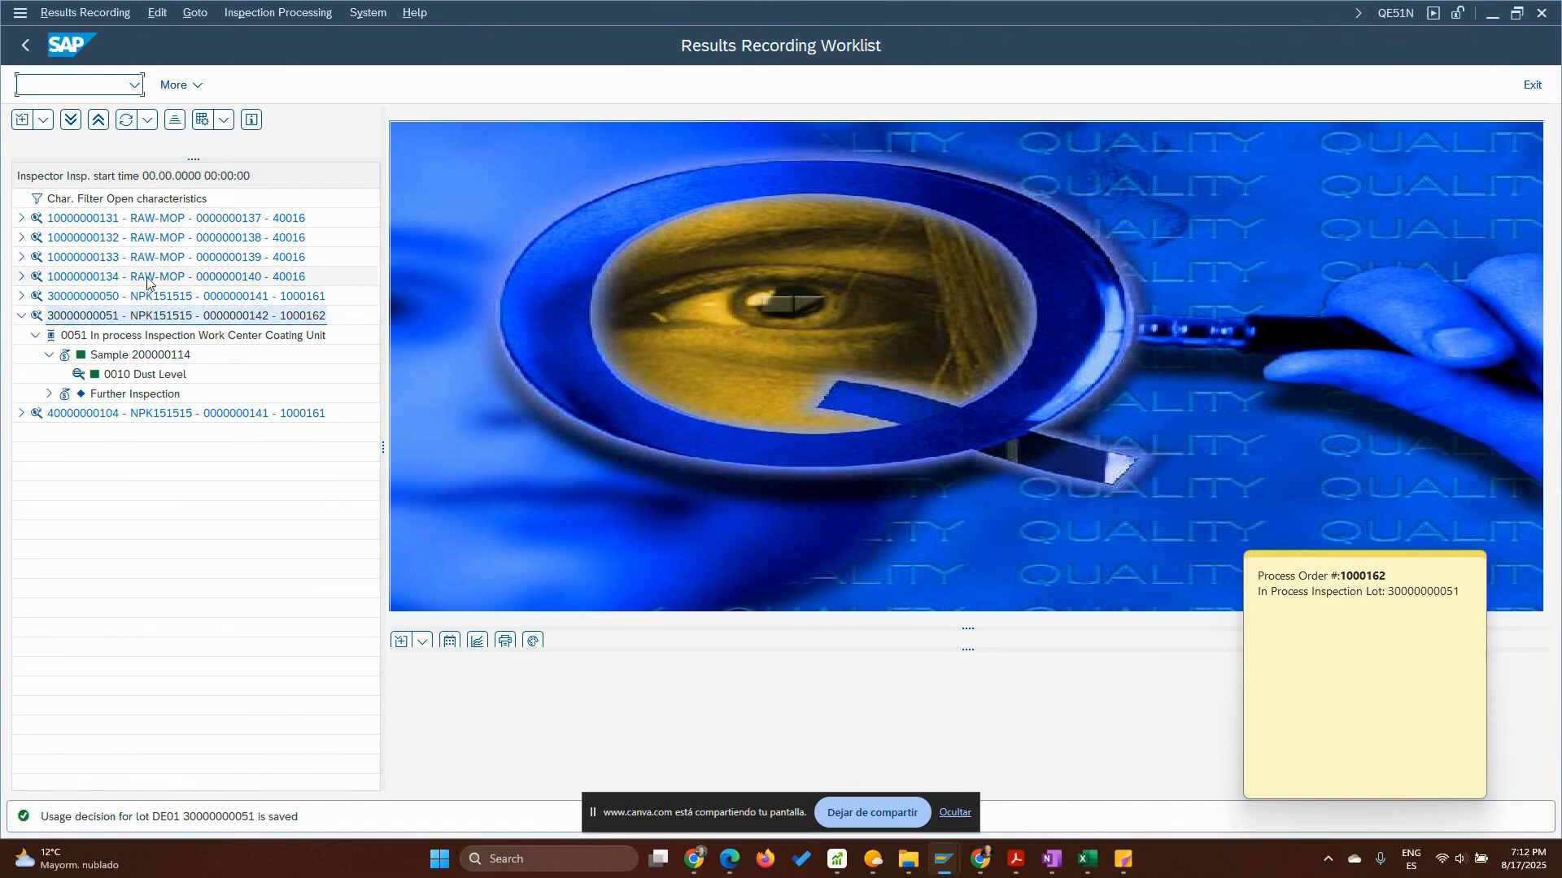
Refresh the results recording worklist, collapse the first RAW-MOP lot and exit results recording.
click(128, 124)
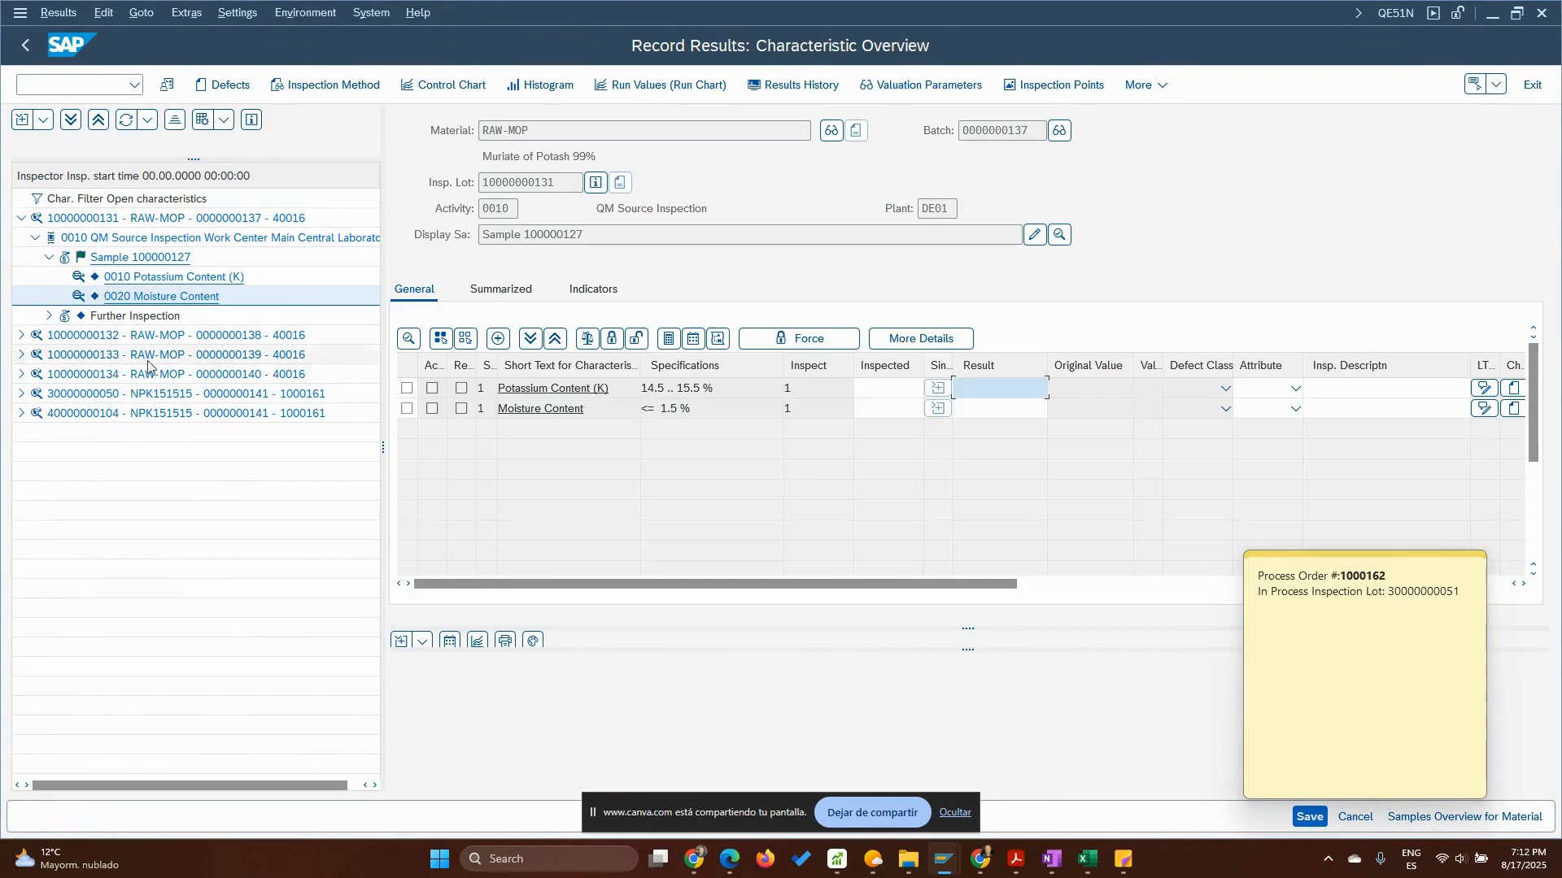
click(21, 219)
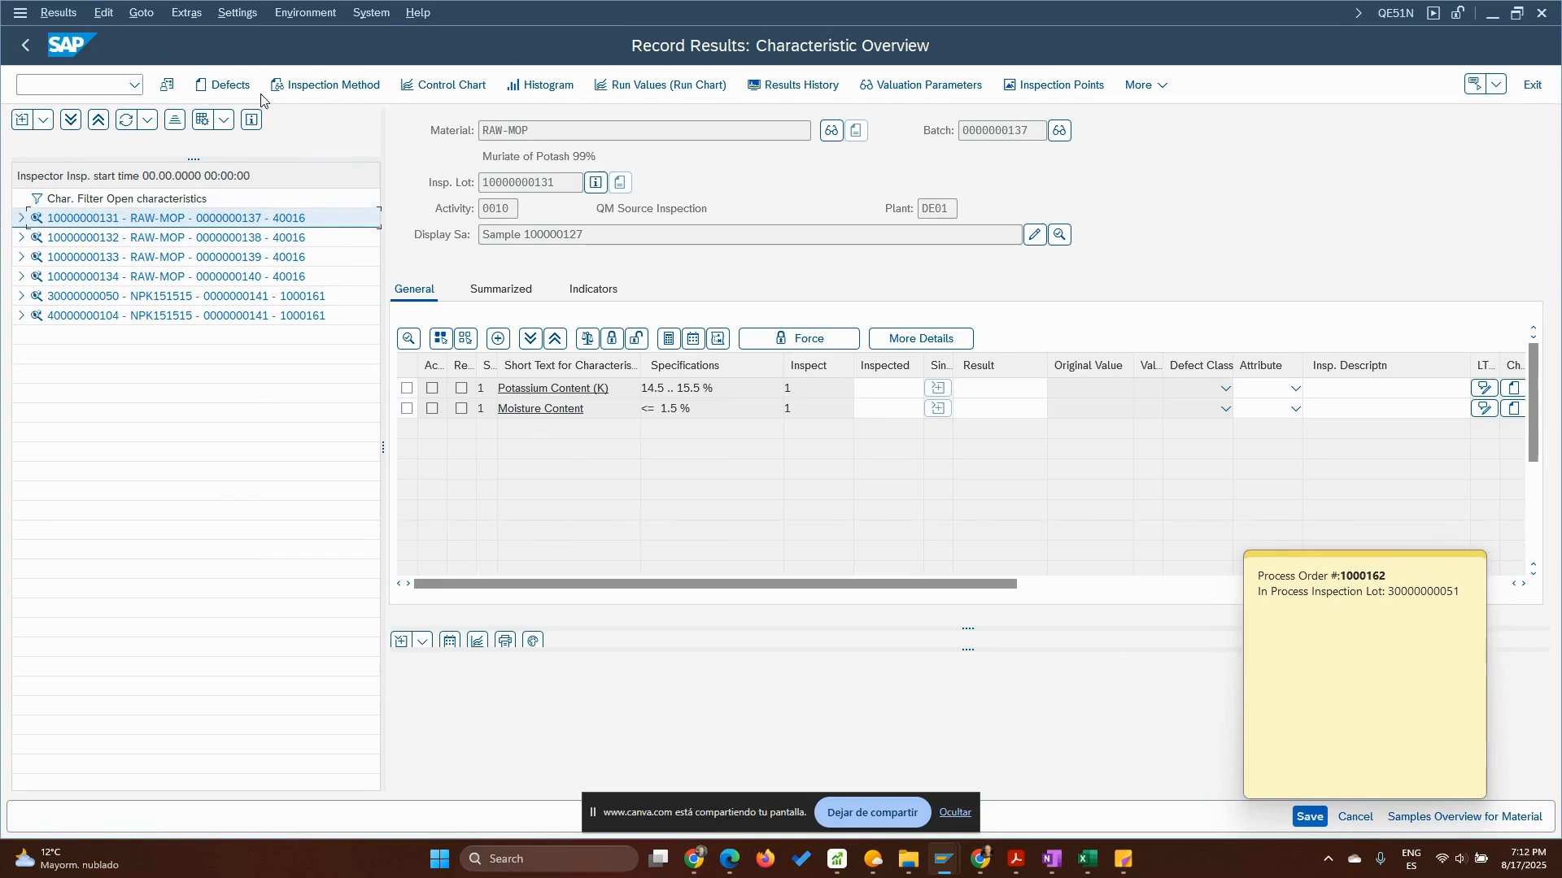
click(29, 49)
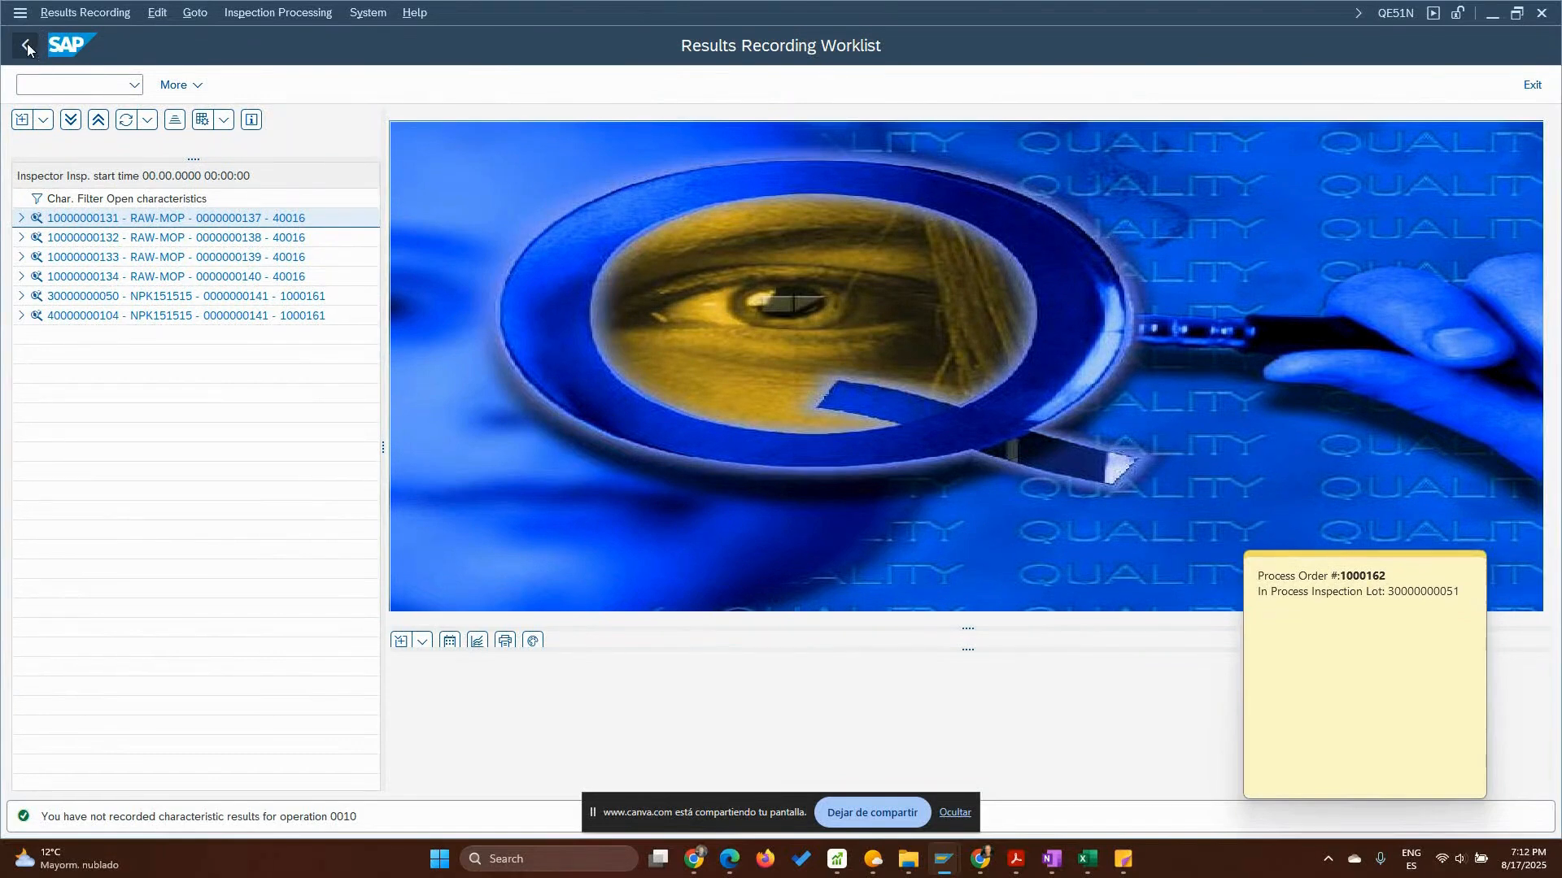
click(29, 49)
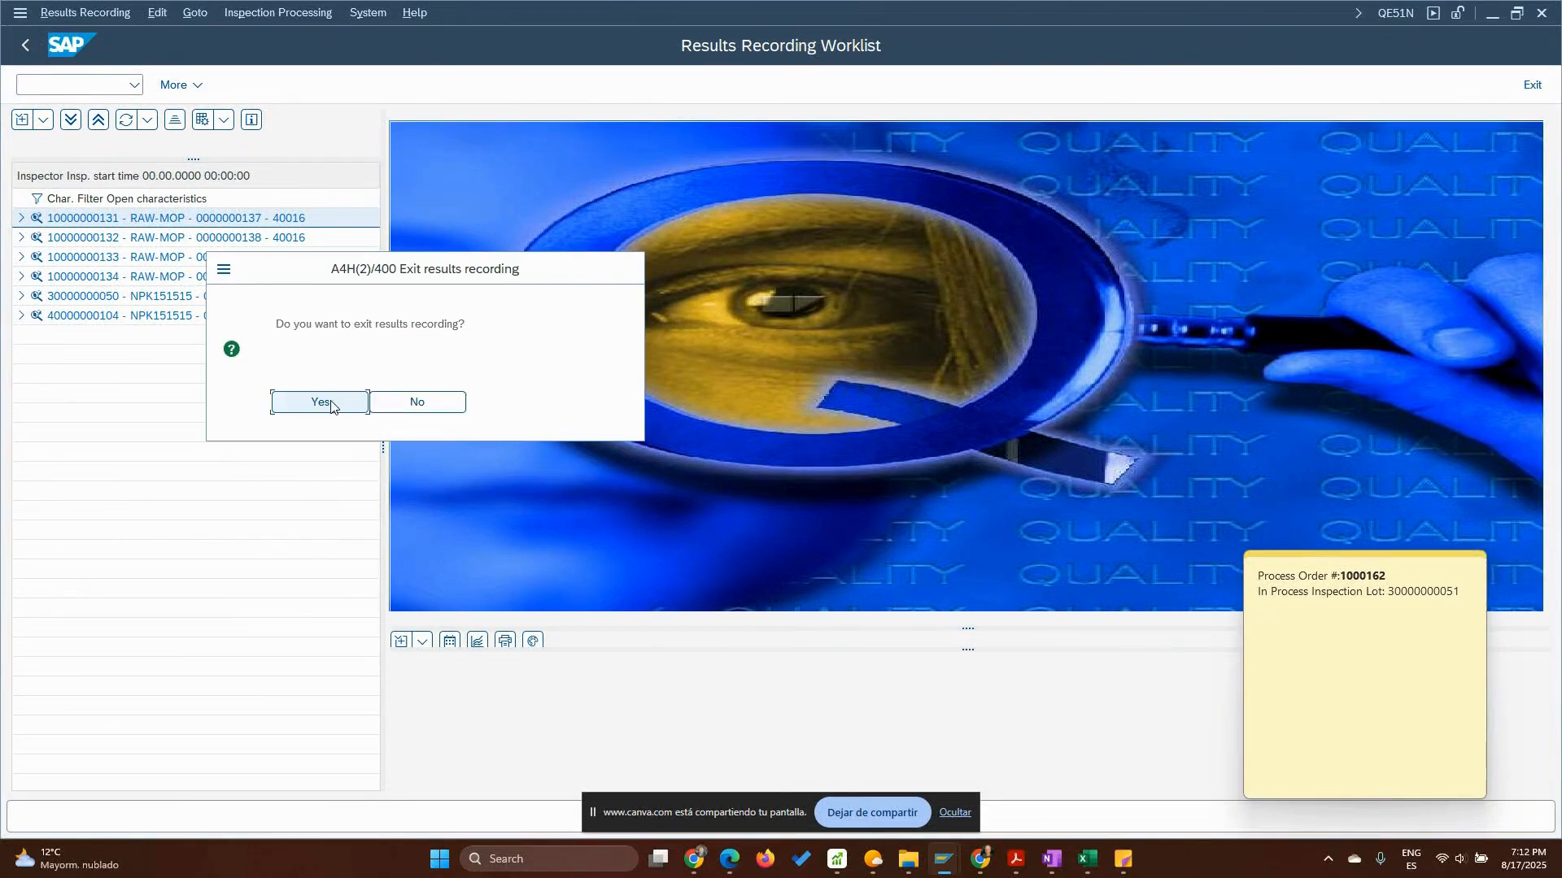
key(Return)
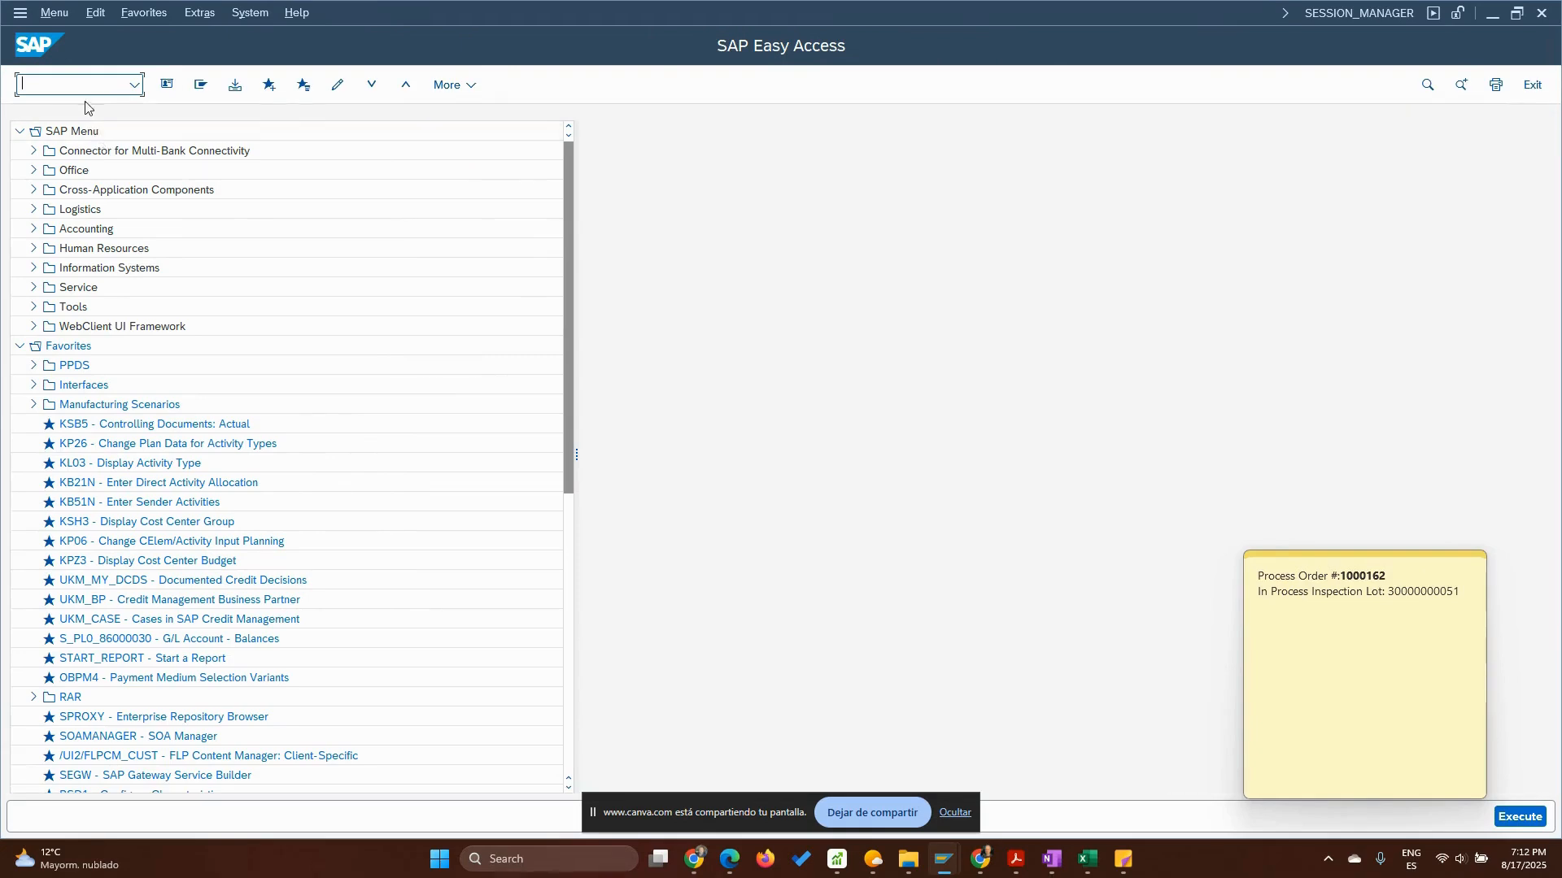
Run QA32 for material NPK151515 with lots lacking a usage decision and widen the inspection lot column.
click(75, 89)
text(qa32)
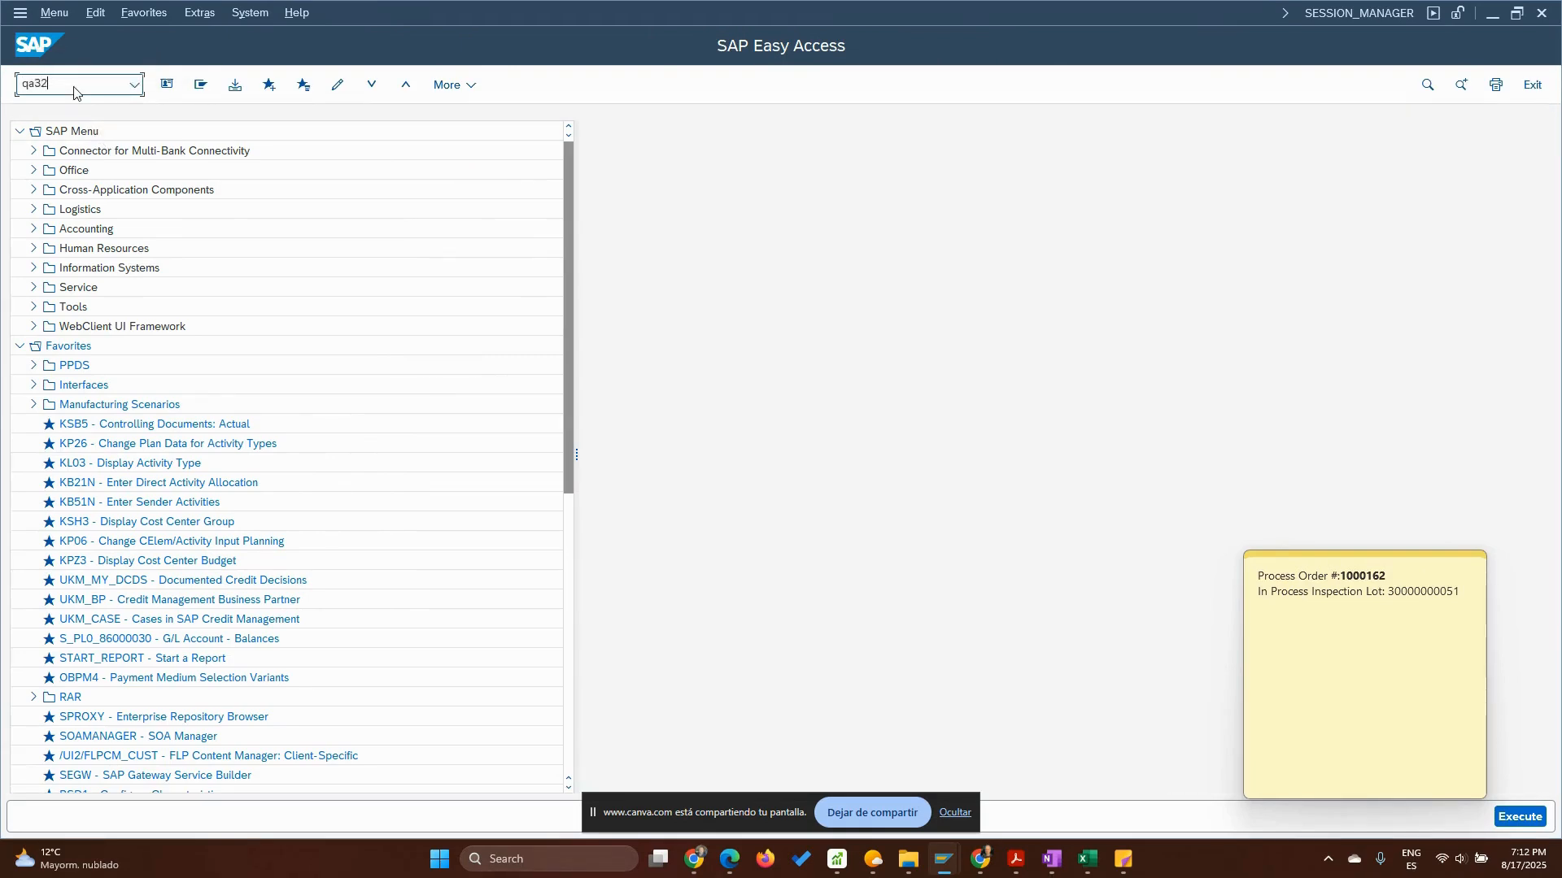
key(Return)
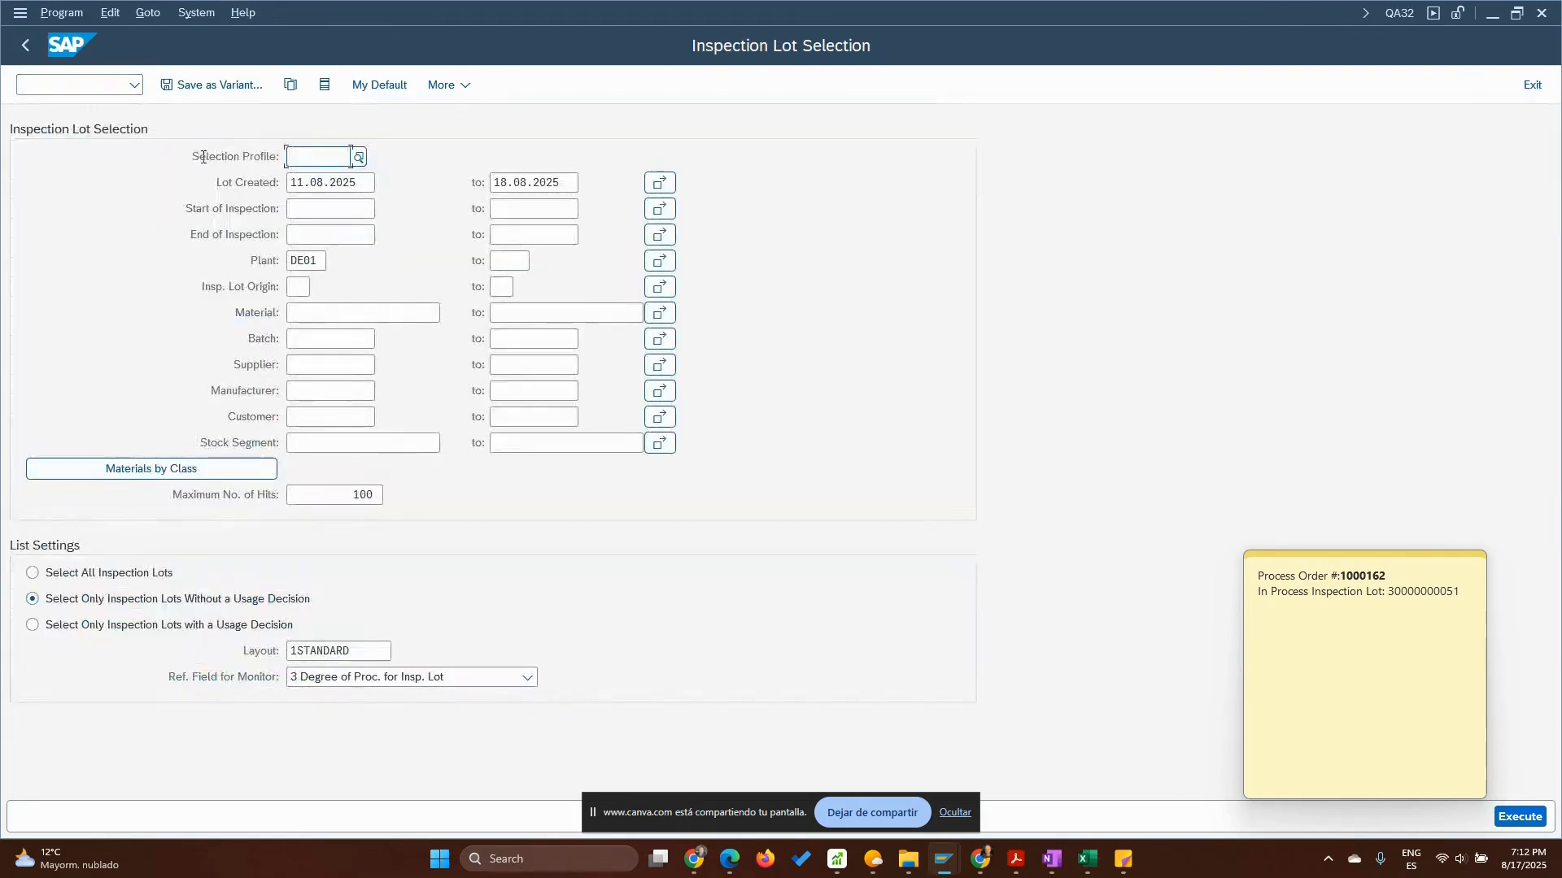
click(346, 313)
click(346, 312)
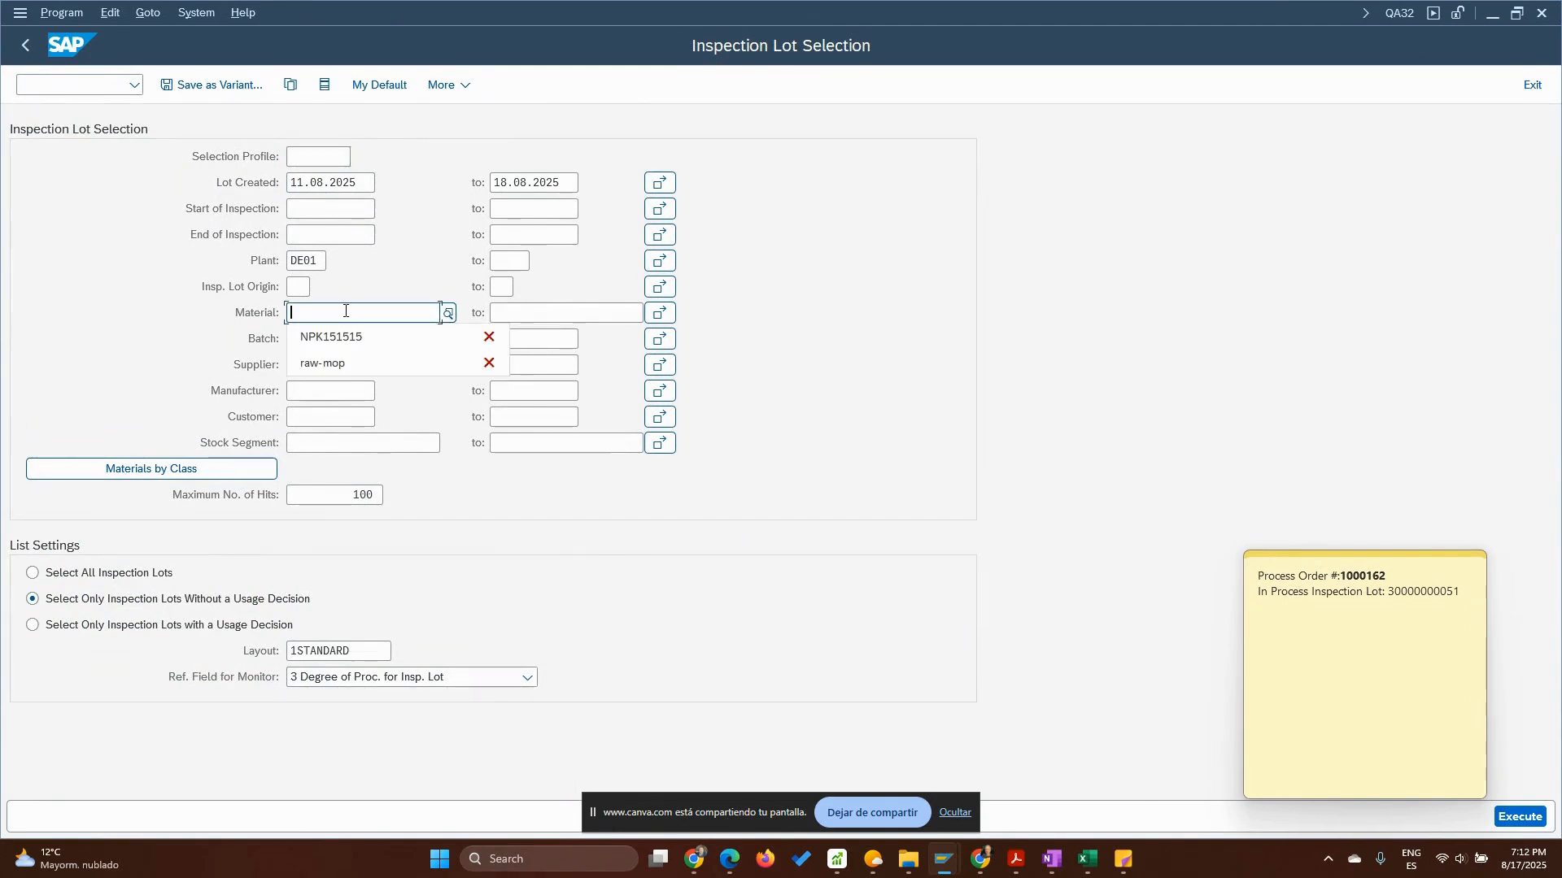
click(352, 336)
key(F8)
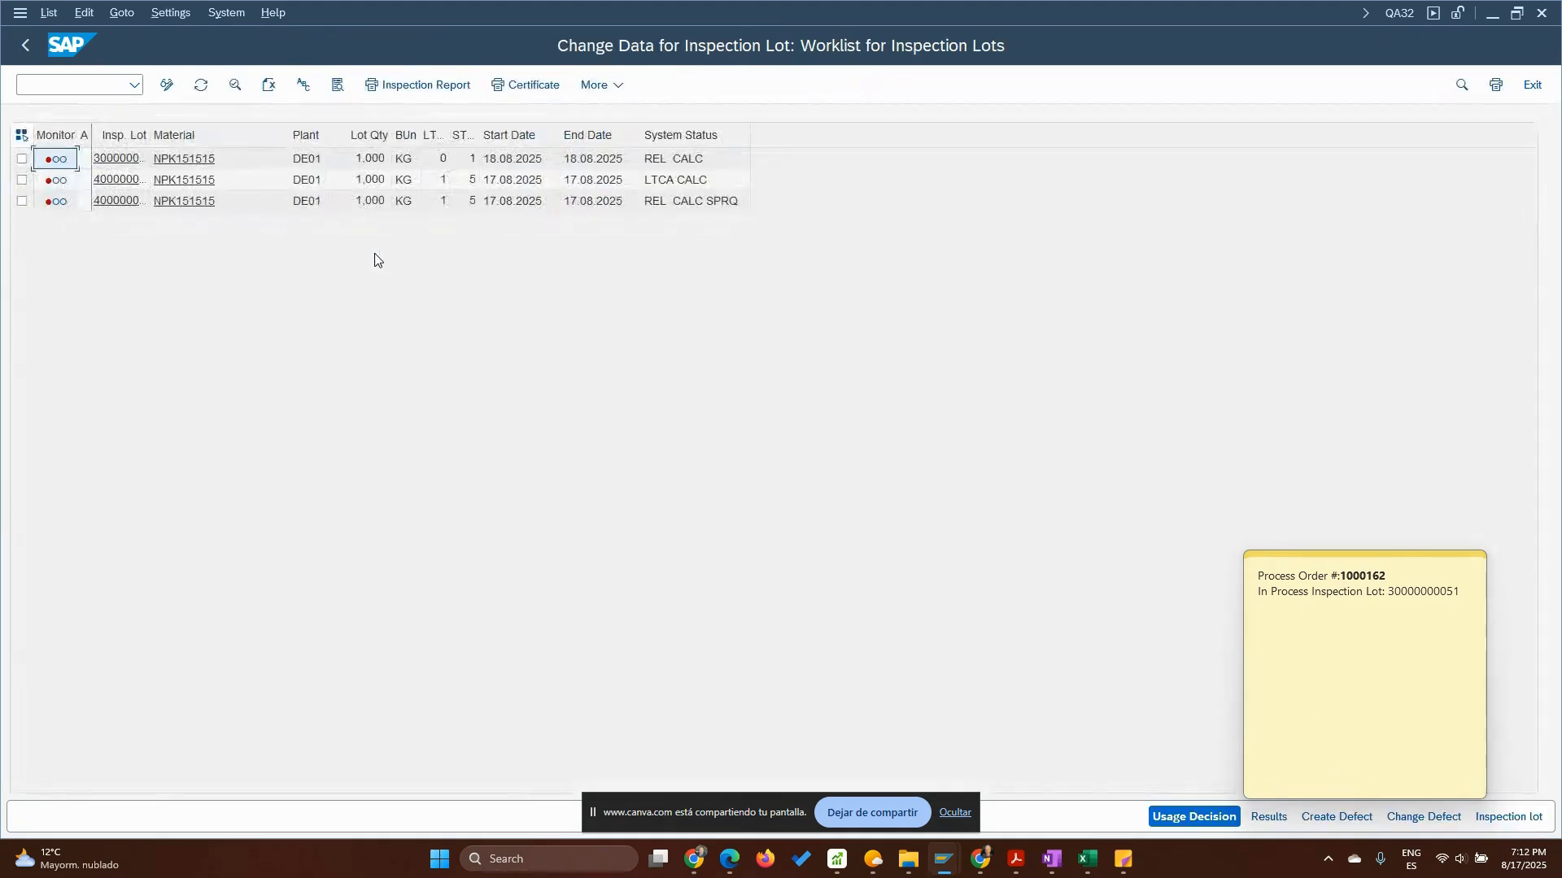
drag(154, 131, 185, 130)
Rerun the lot selection for all NPK151515 inspection lots of origin 03 and widen the inspection lot column.
click(29, 54)
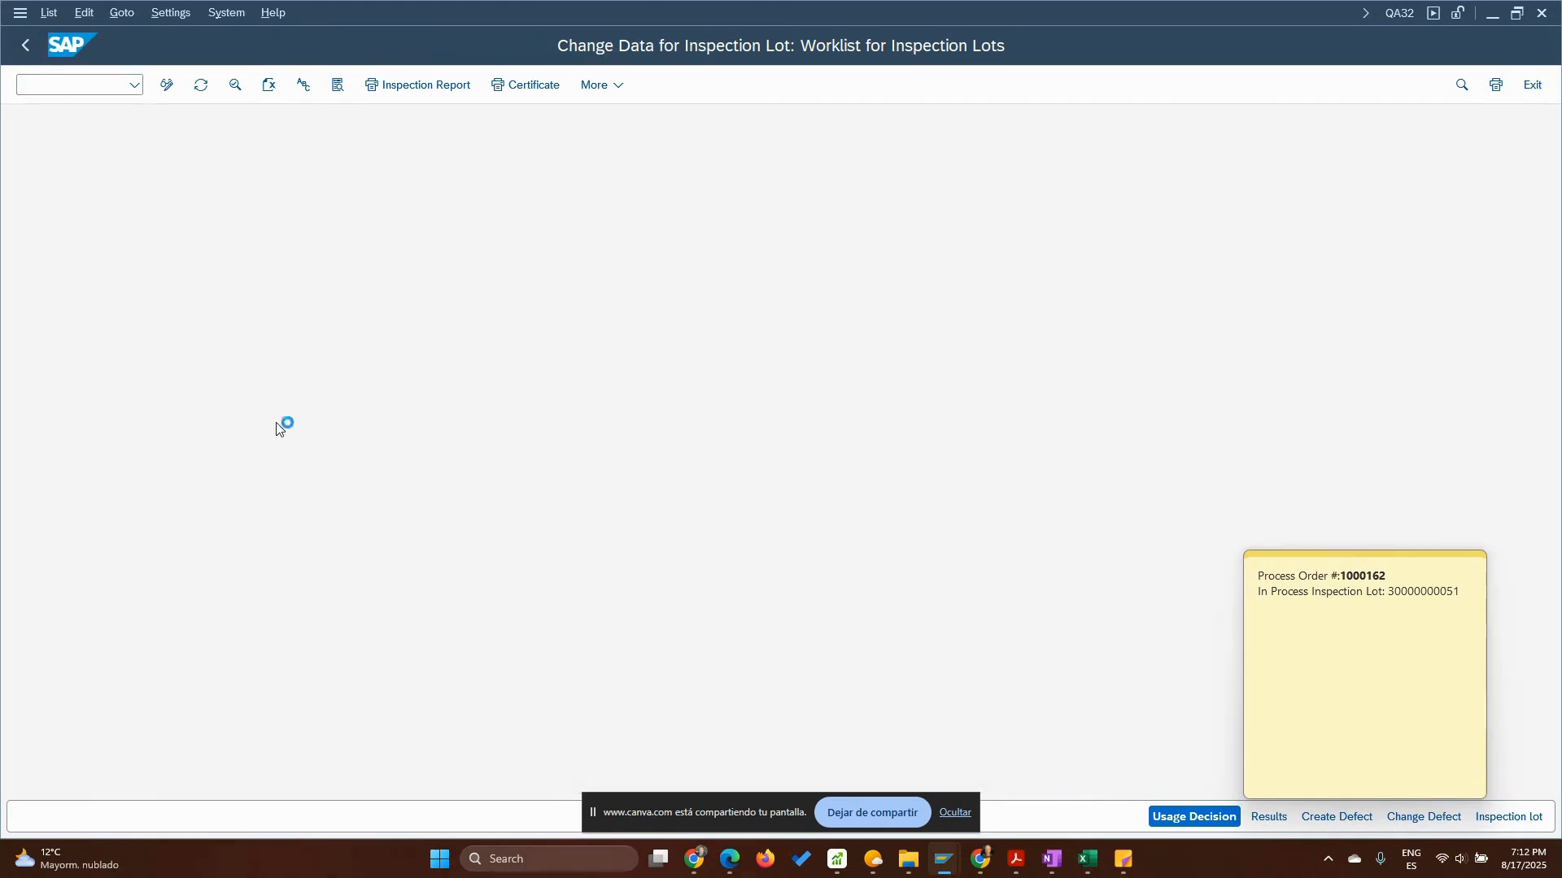
click(34, 574)
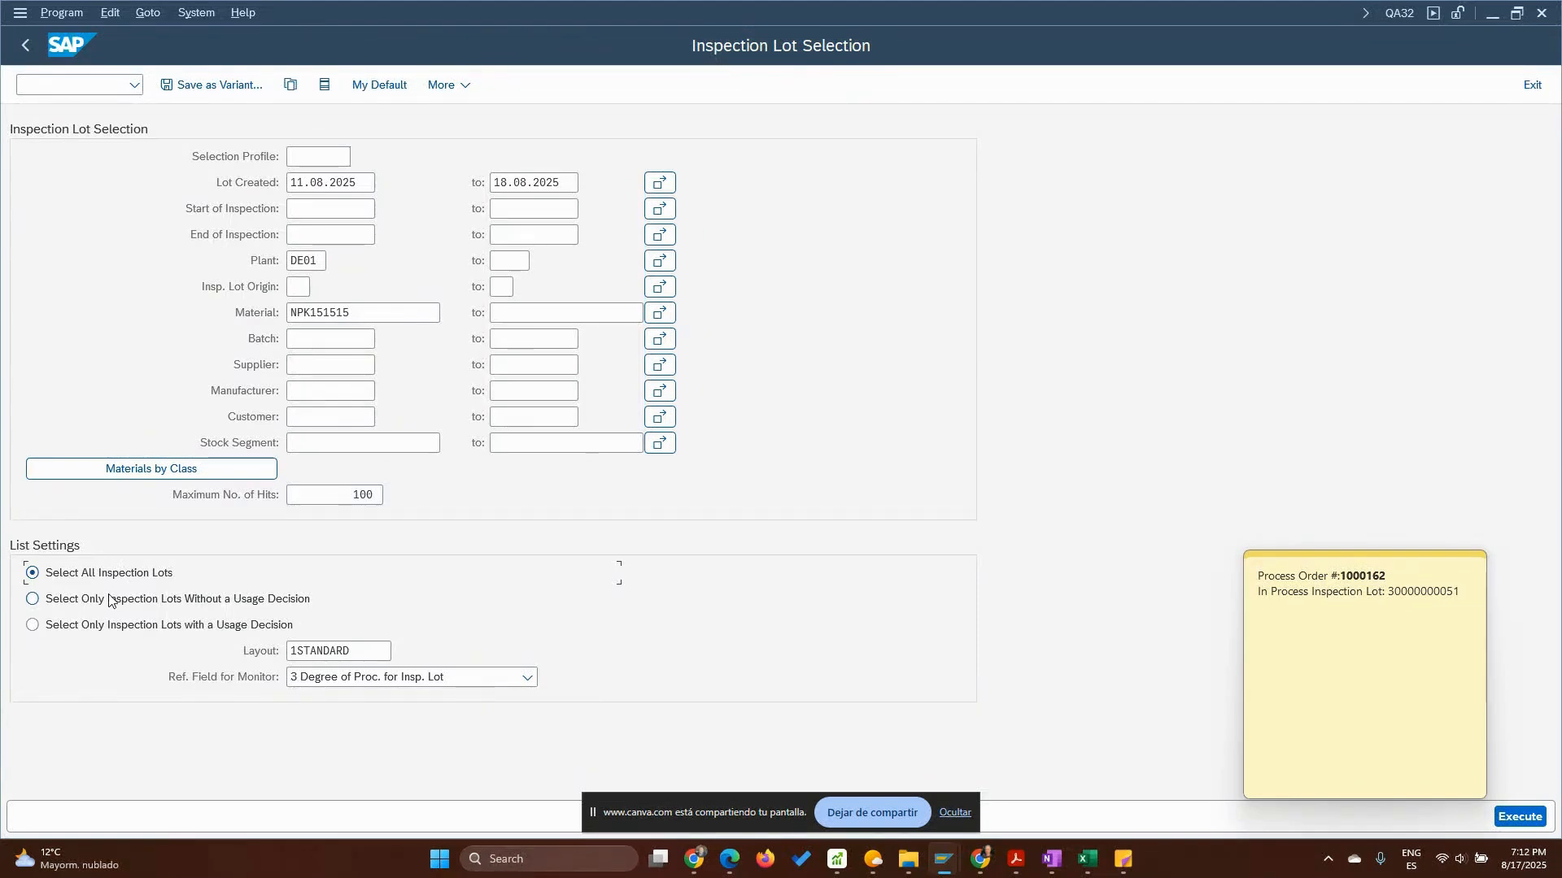
click(344, 343)
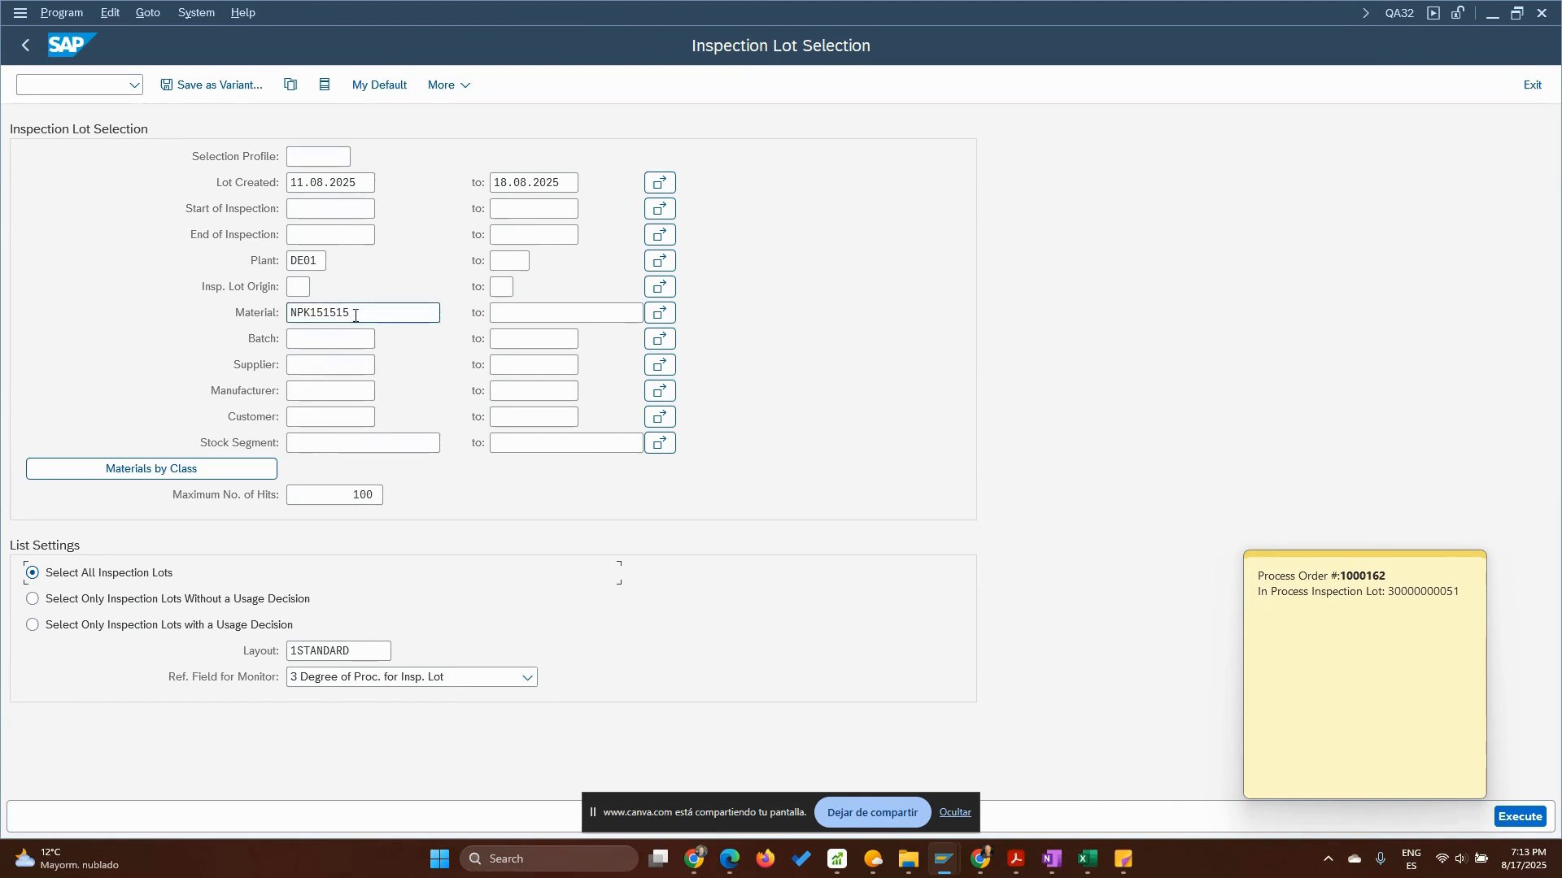
click(307, 293)
text(03)
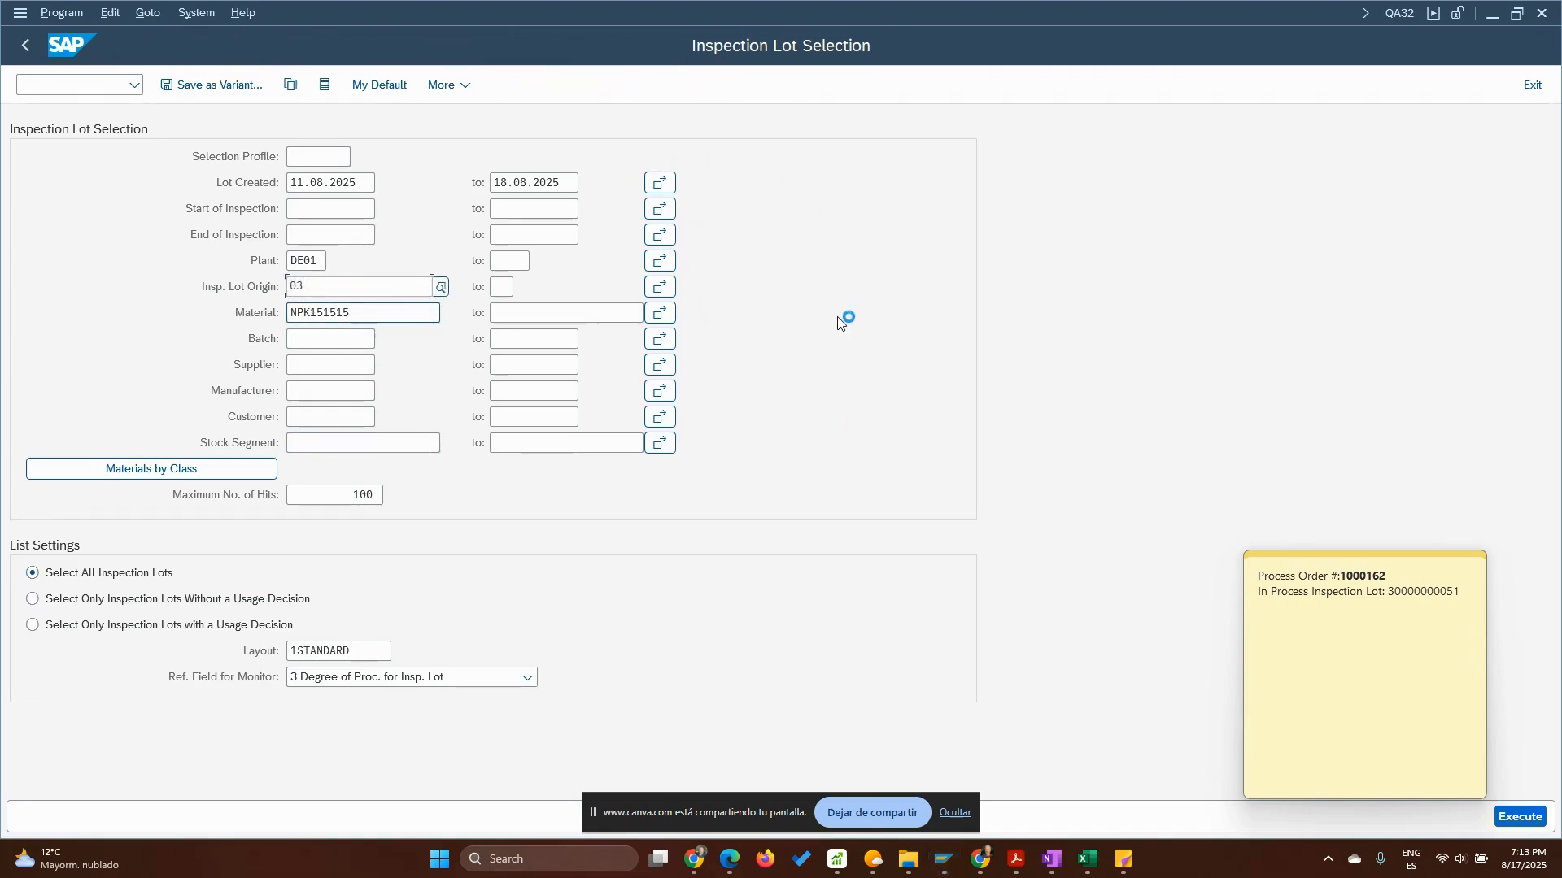
click(1520, 817)
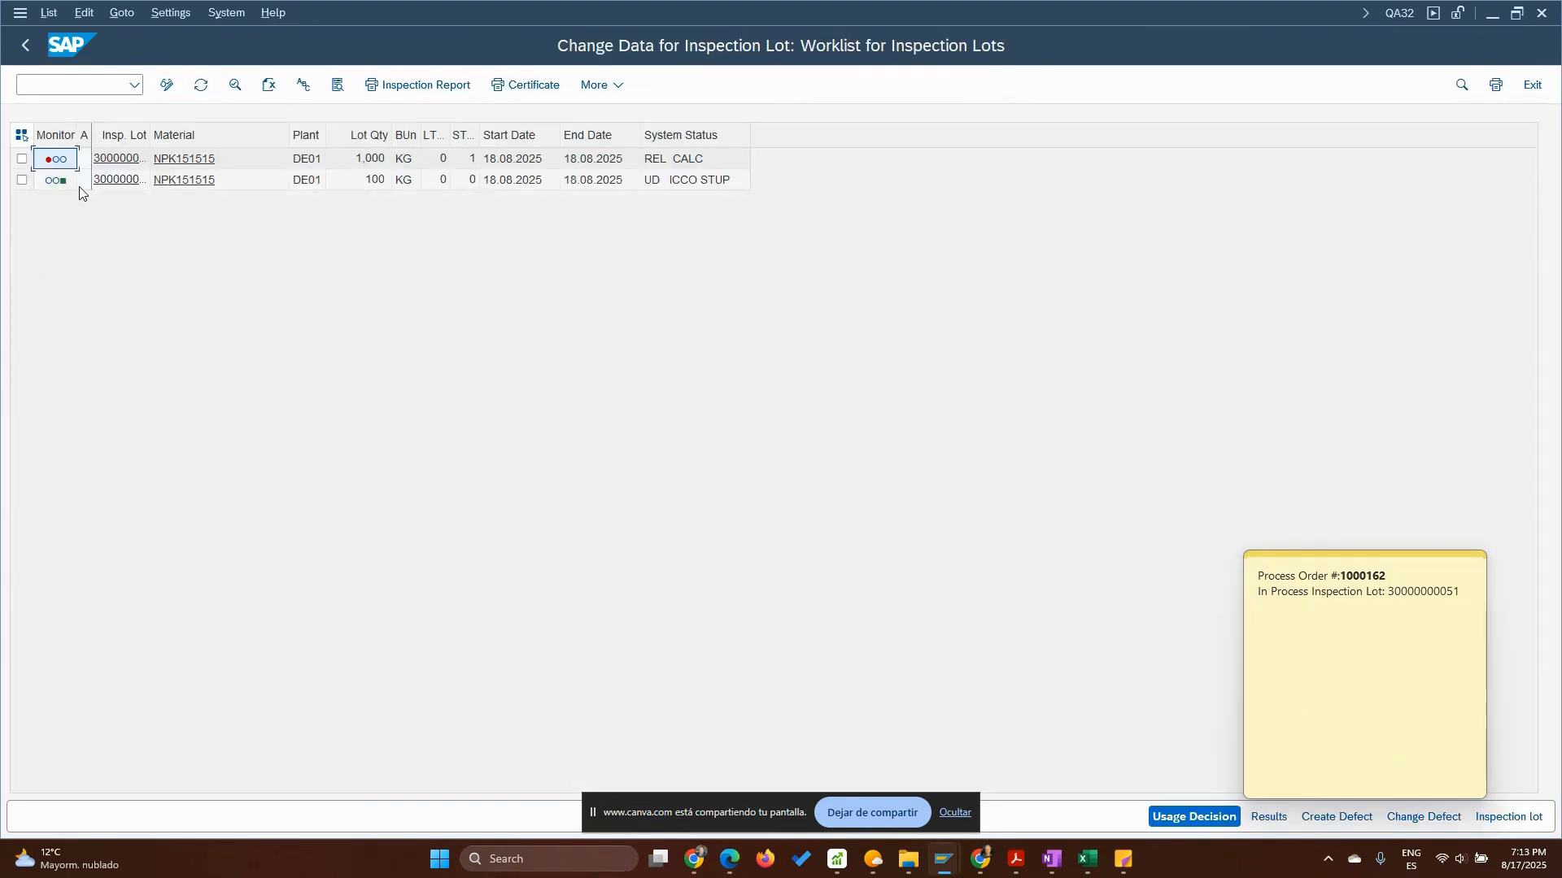
drag(150, 133, 222, 128)
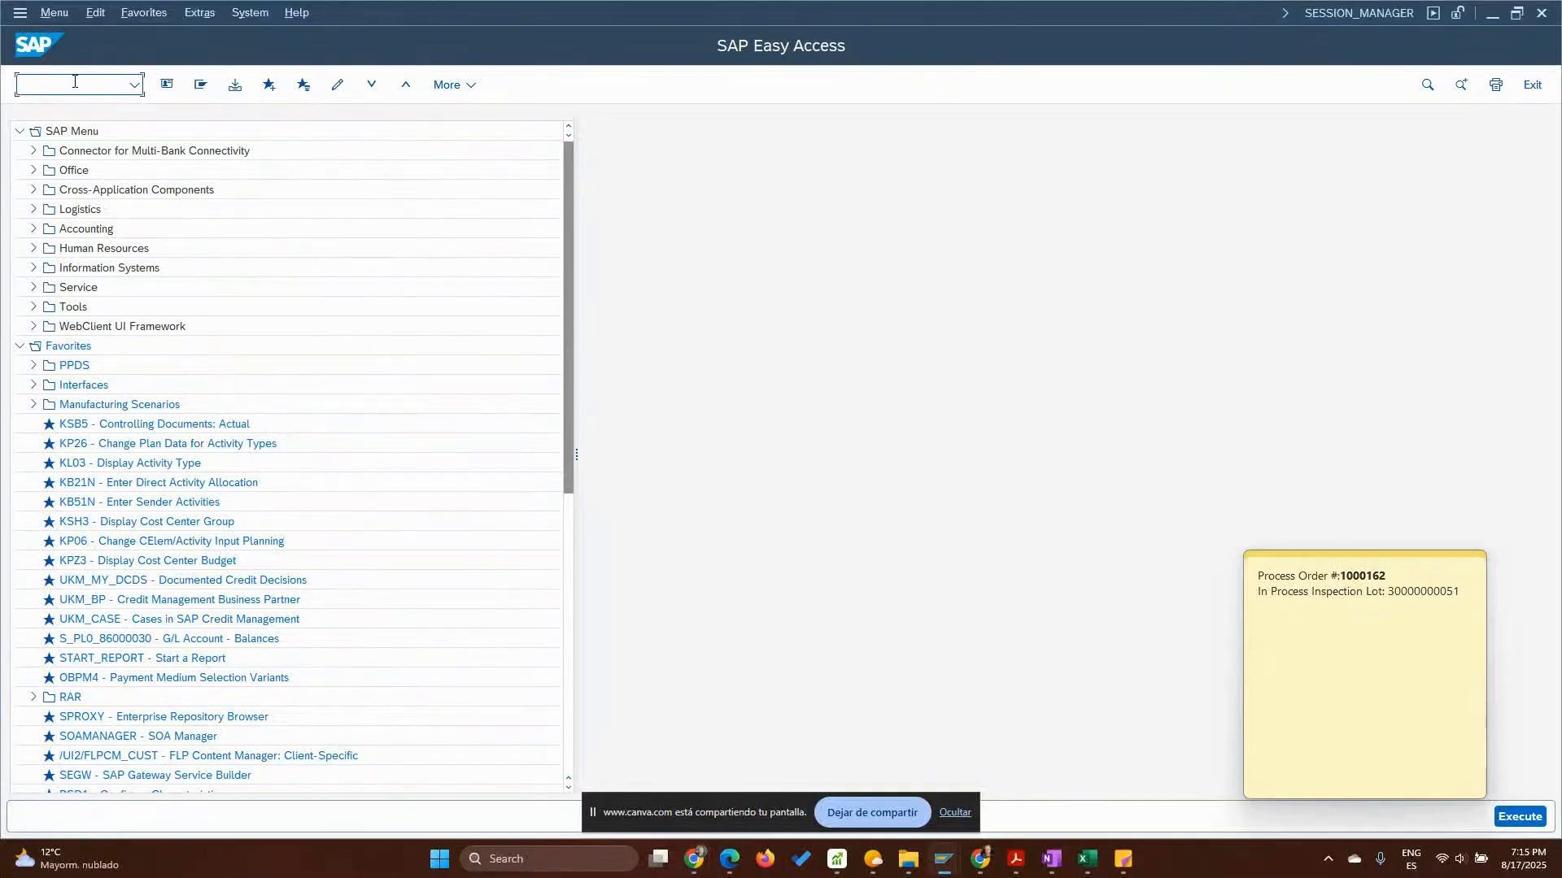
Start MIGO and load the goods receipt for the process order number copied from the sticky note.
text(IGO)
key(Return)
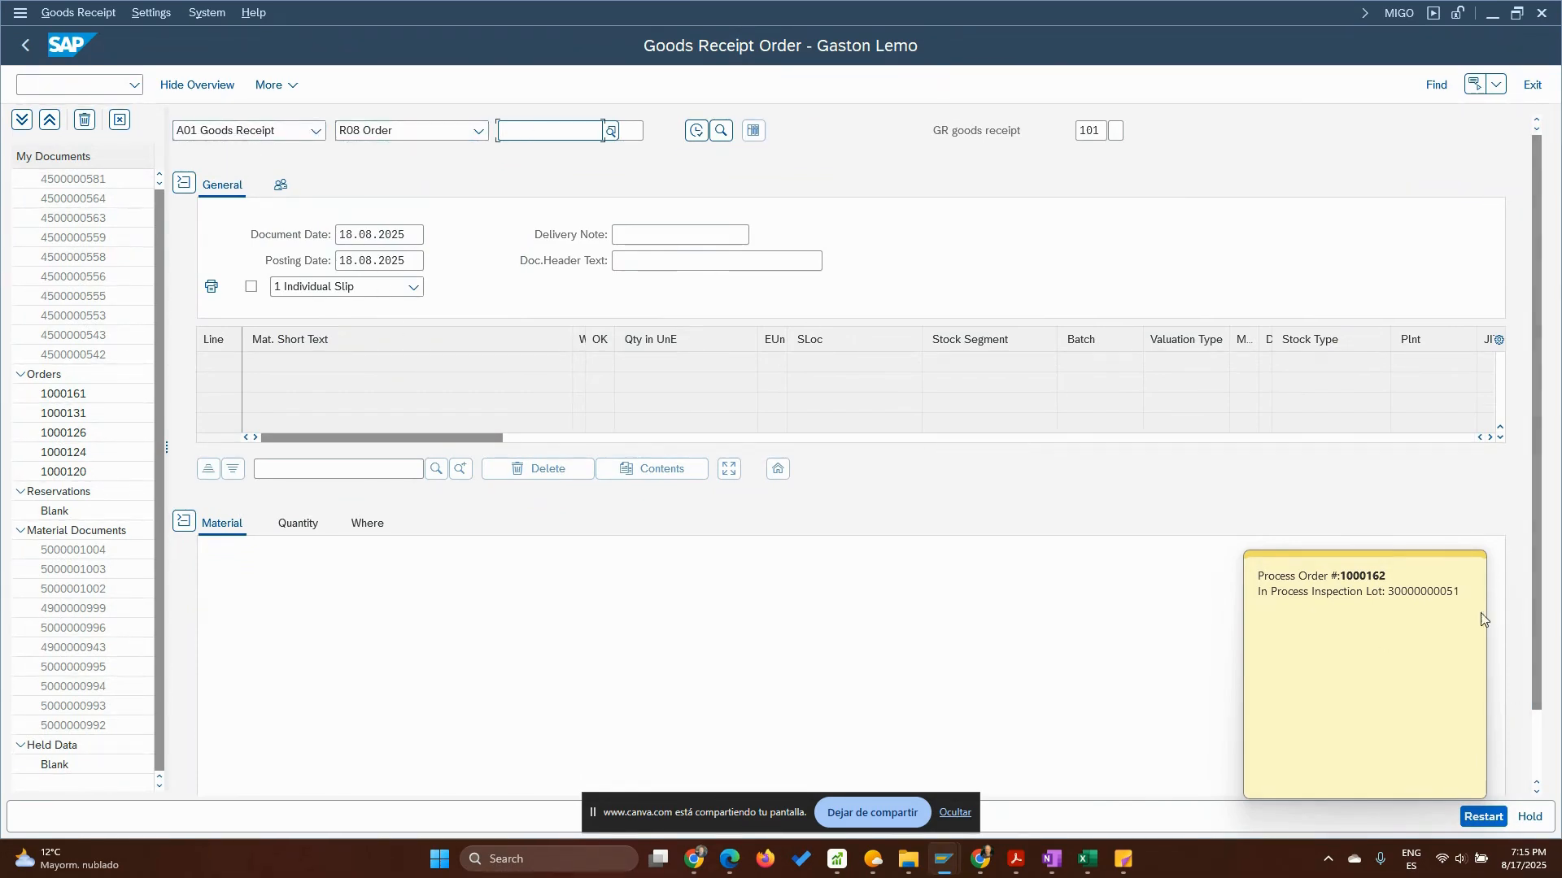
click(1367, 583)
double_click(1364, 595)
key(ctrl+c)
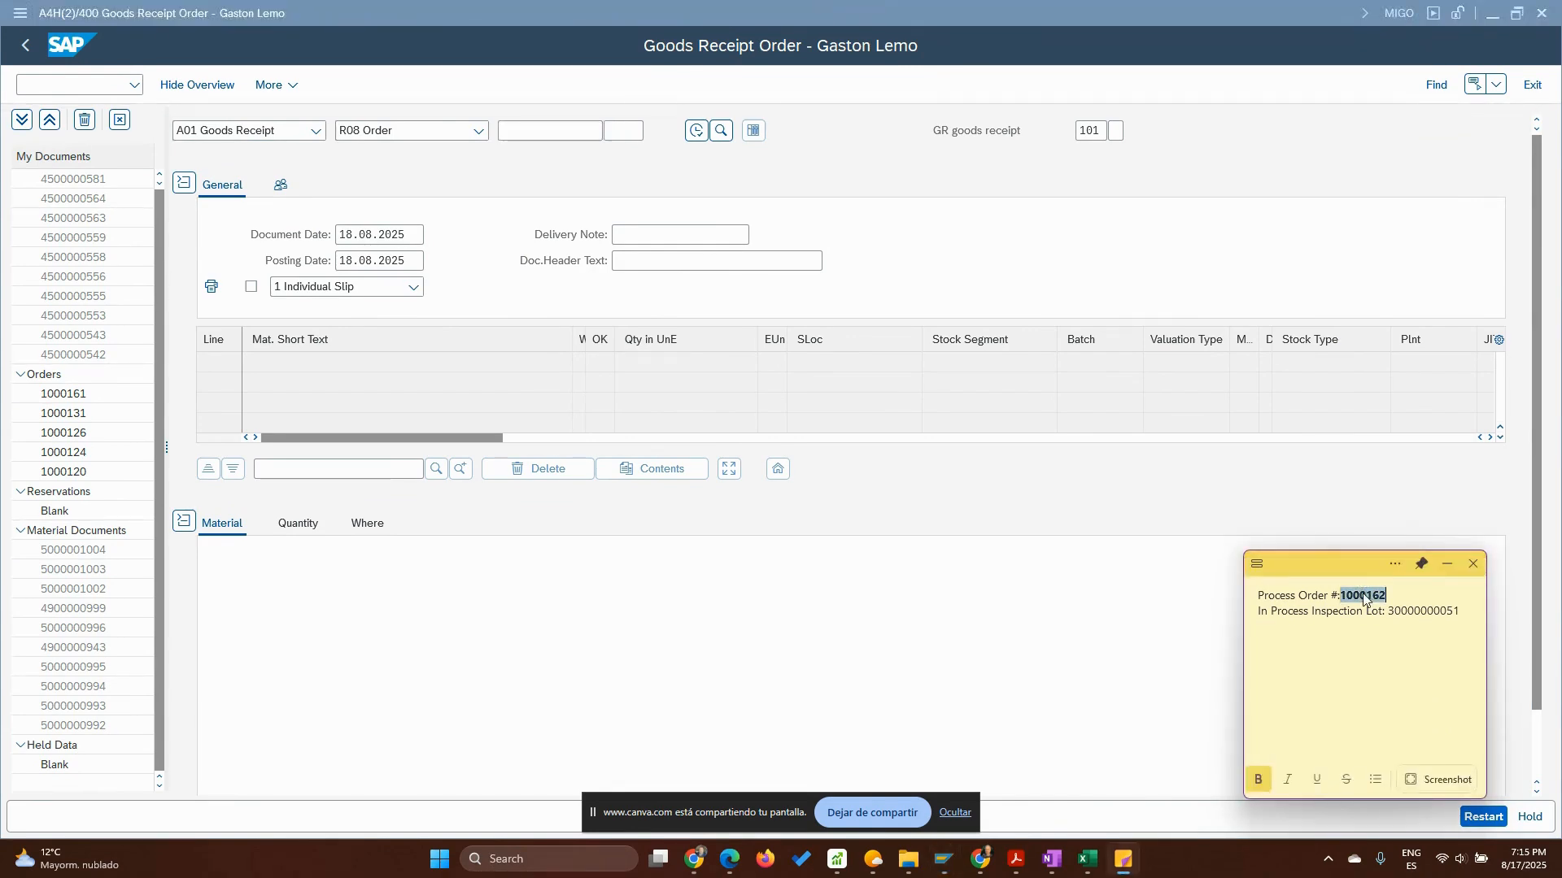
click(542, 131)
key(ctrl+v)
key(Return)
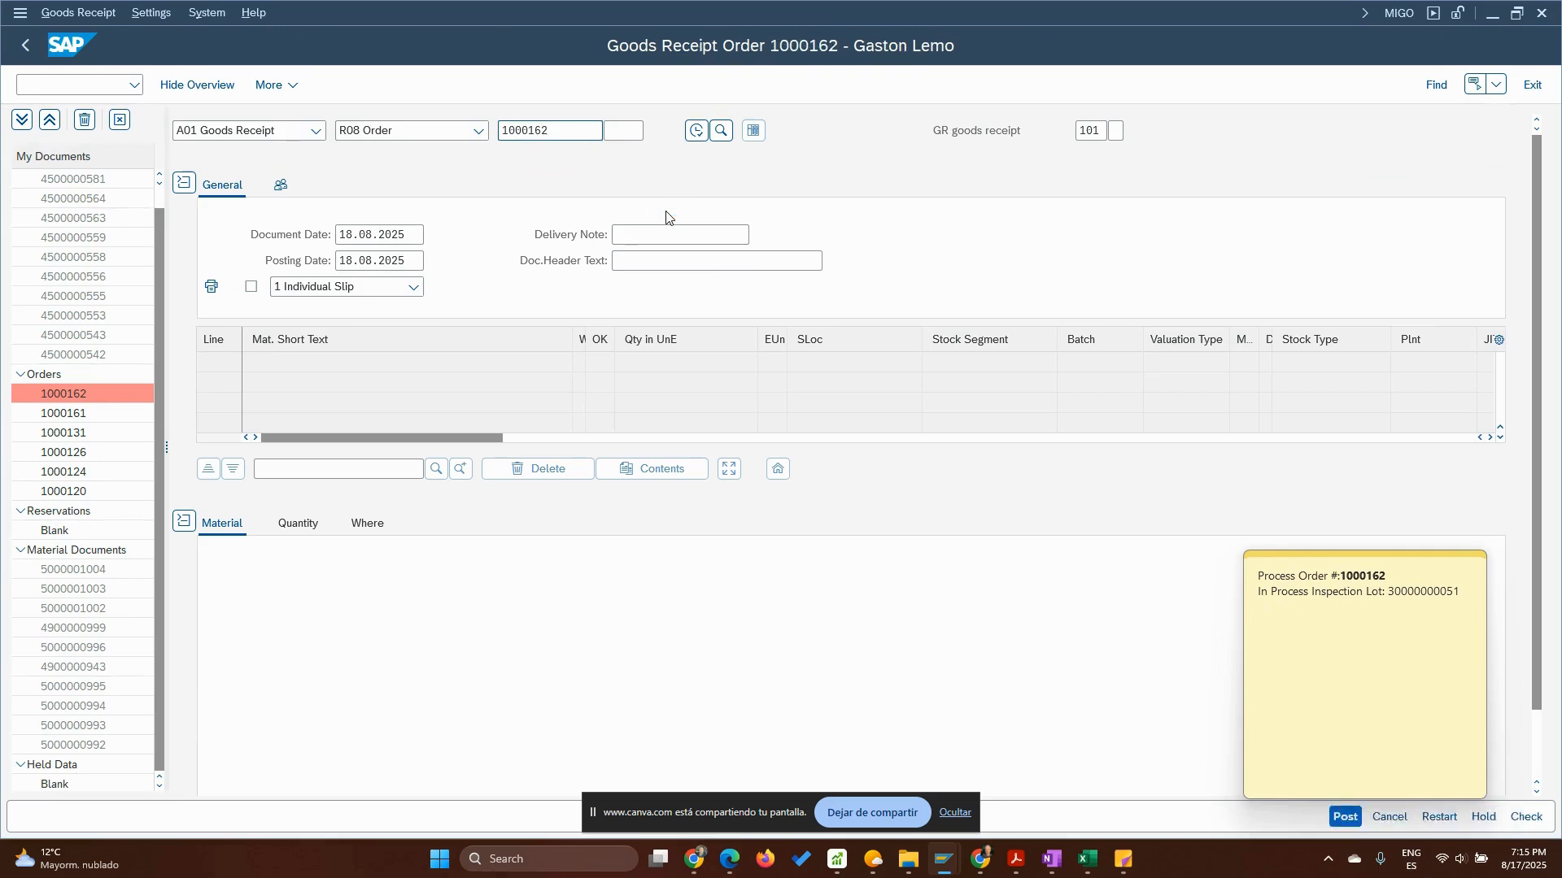
Mark the goods receipt item as OK and set its batch date of manufacture to 18.08.2025.
scroll(504, 684, down, 2)
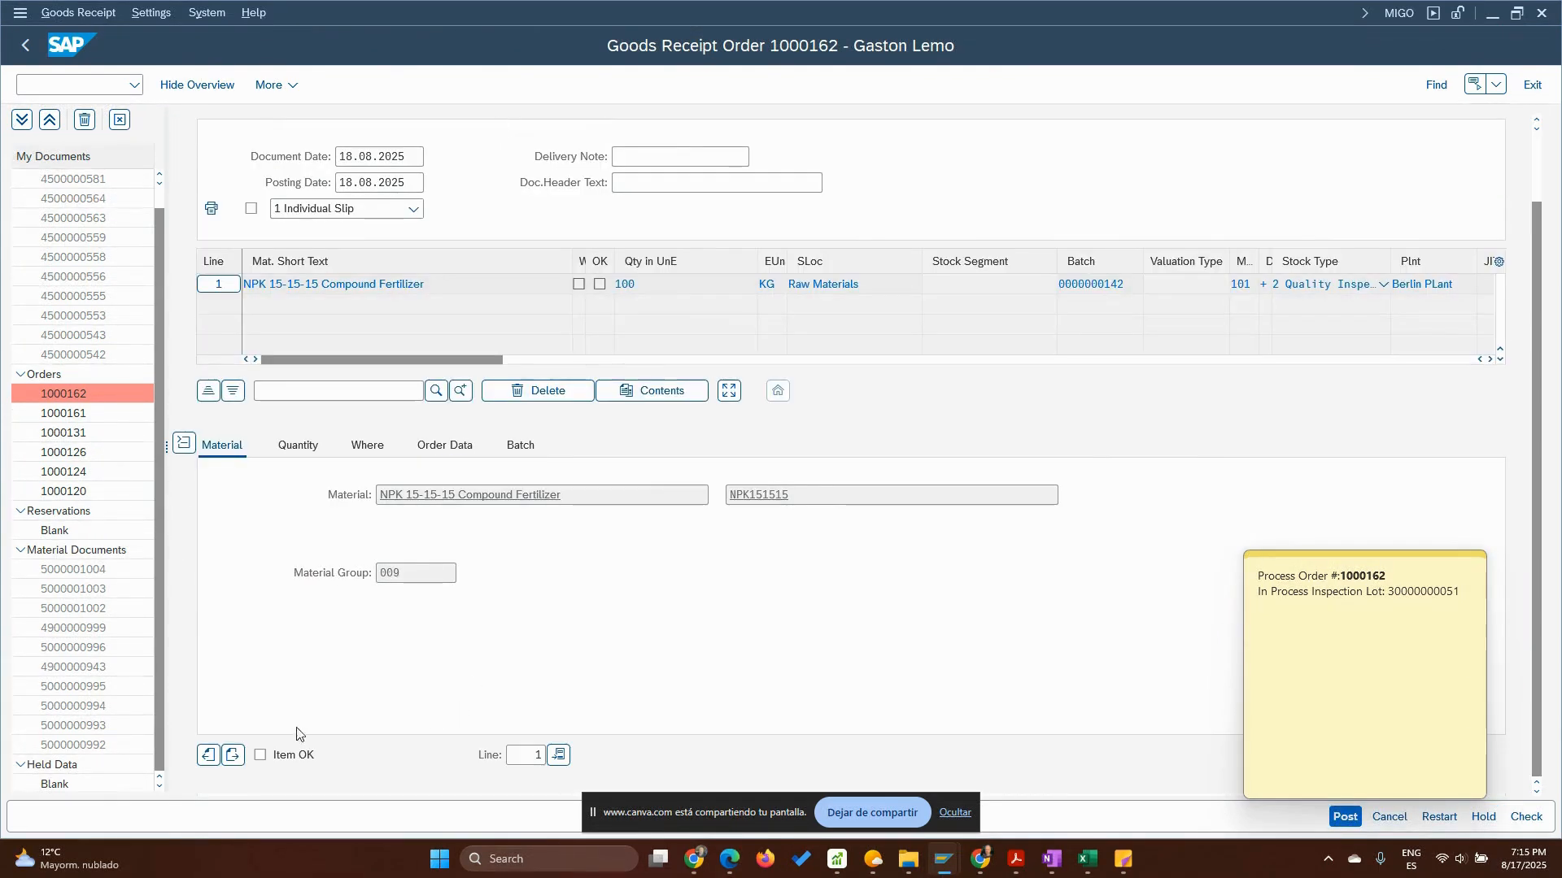
click(260, 754)
click(521, 447)
click(394, 600)
click(394, 600)
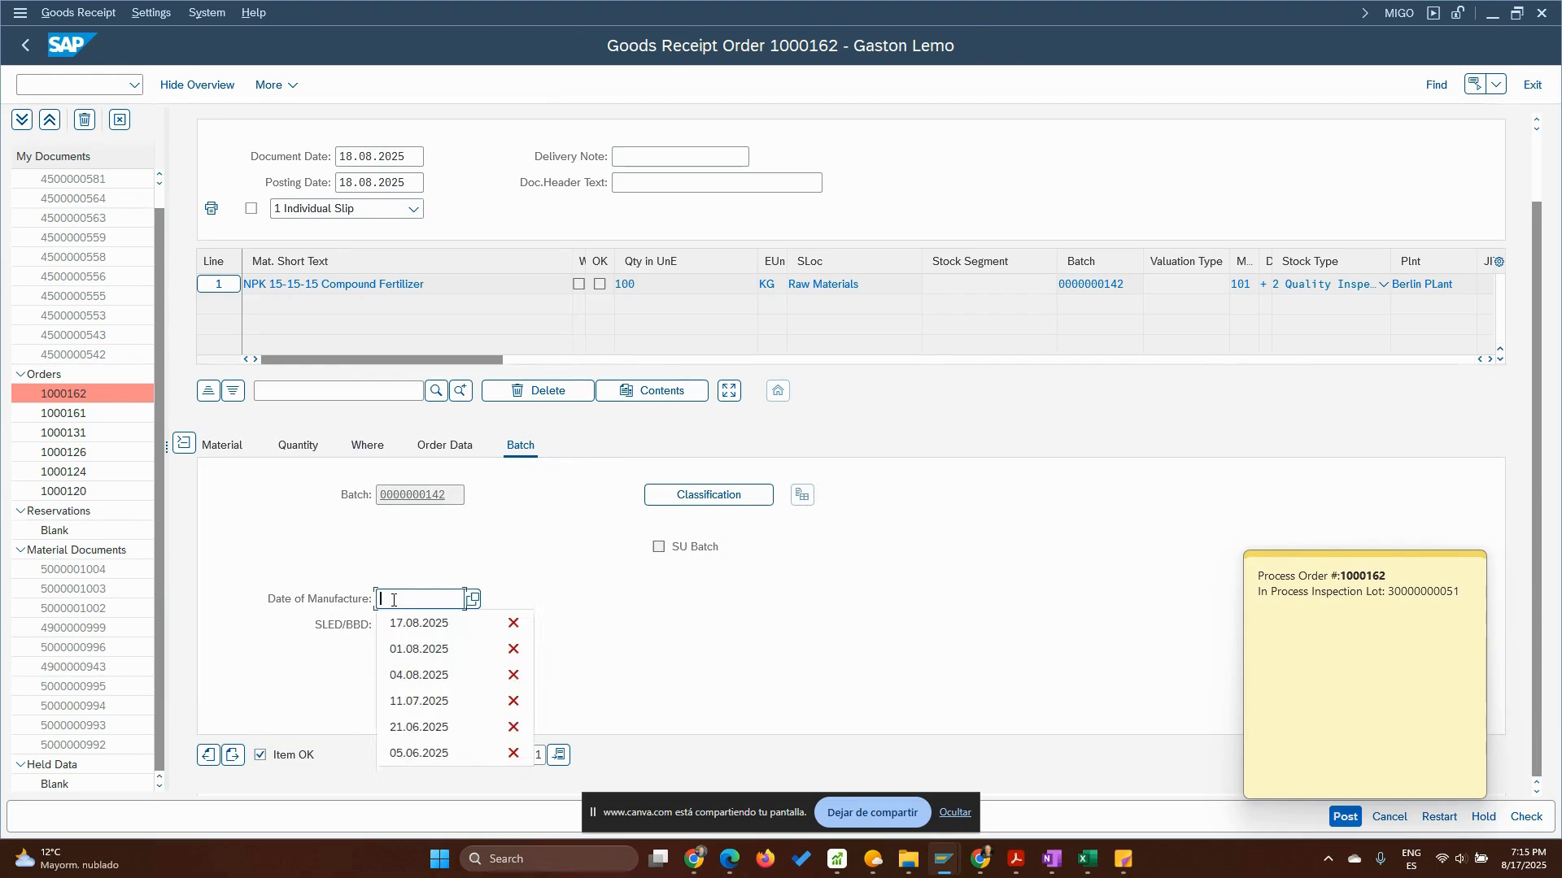
click(469, 603)
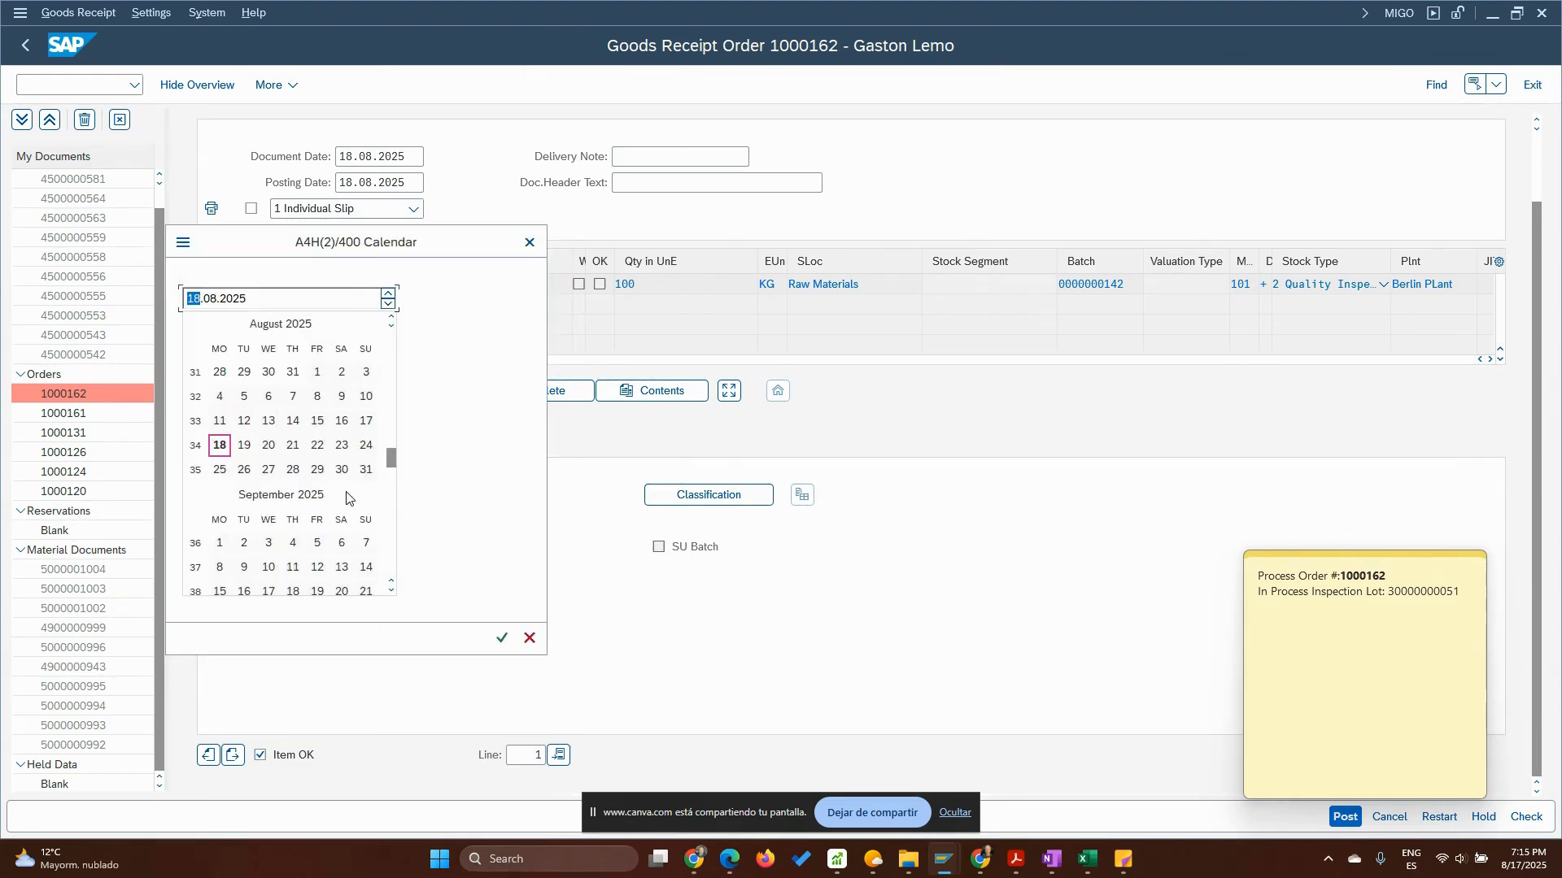
double_click(230, 452)
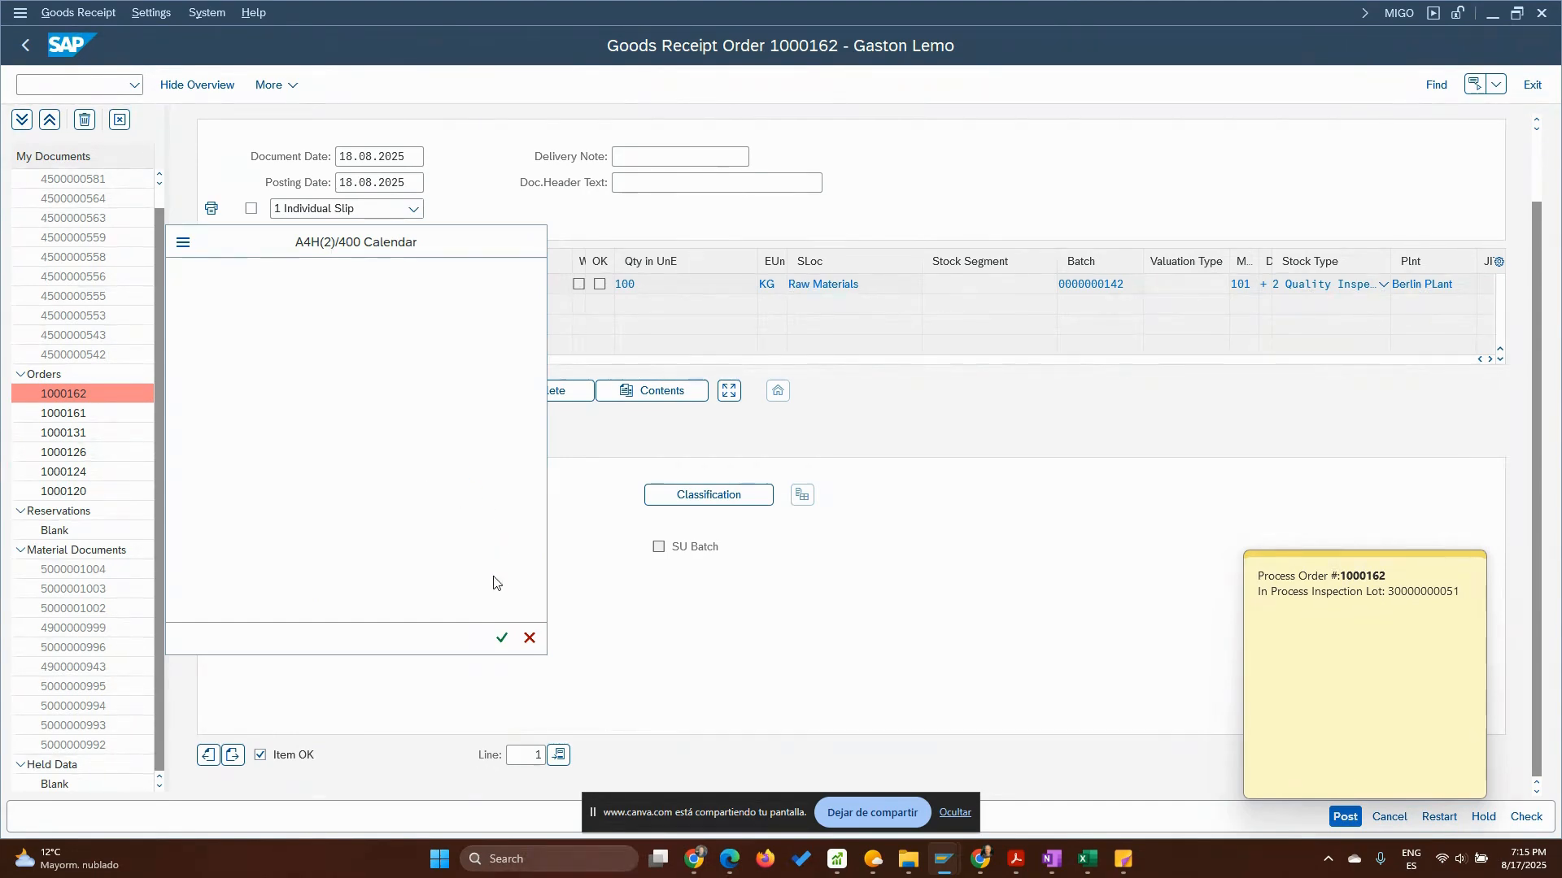
key(Return)
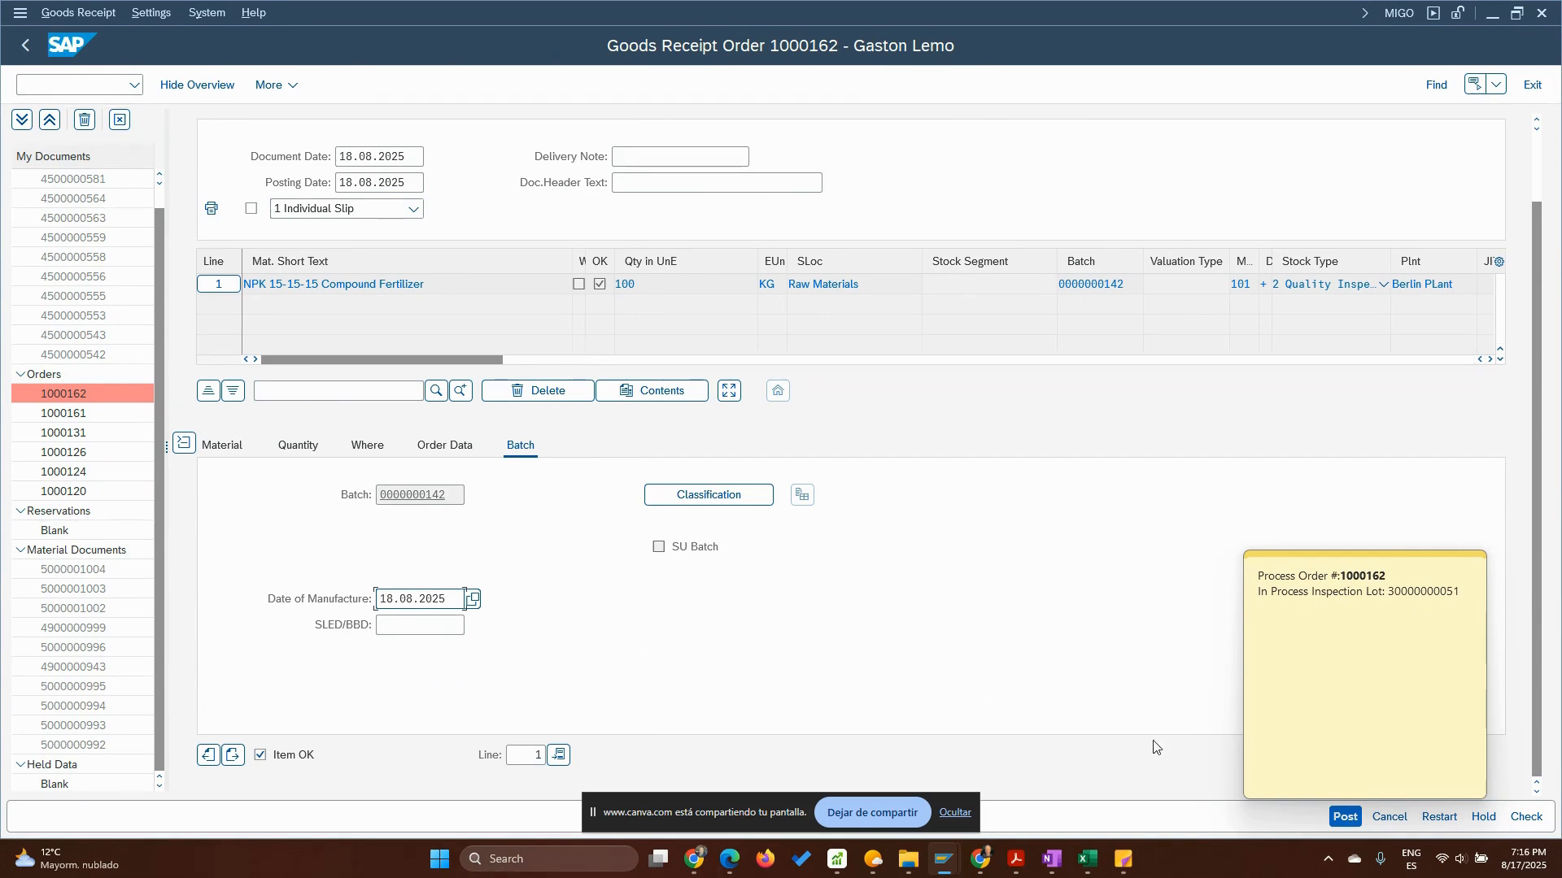
Try to post the goods receipt, acknowledge the log, and open the batch's classification.
click(1346, 818)
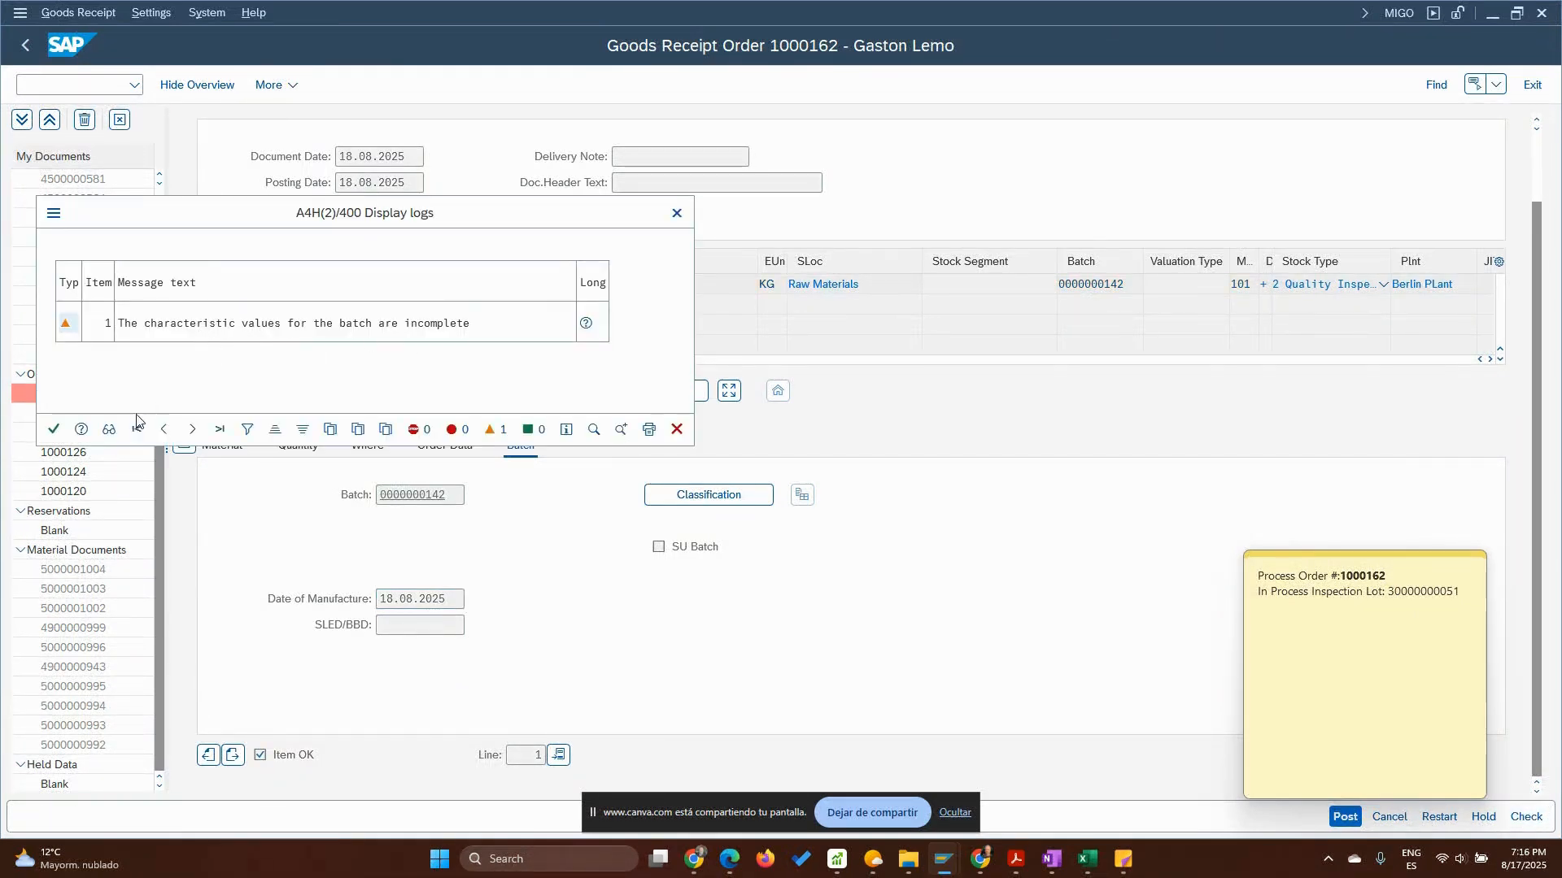
click(54, 428)
click(709, 495)
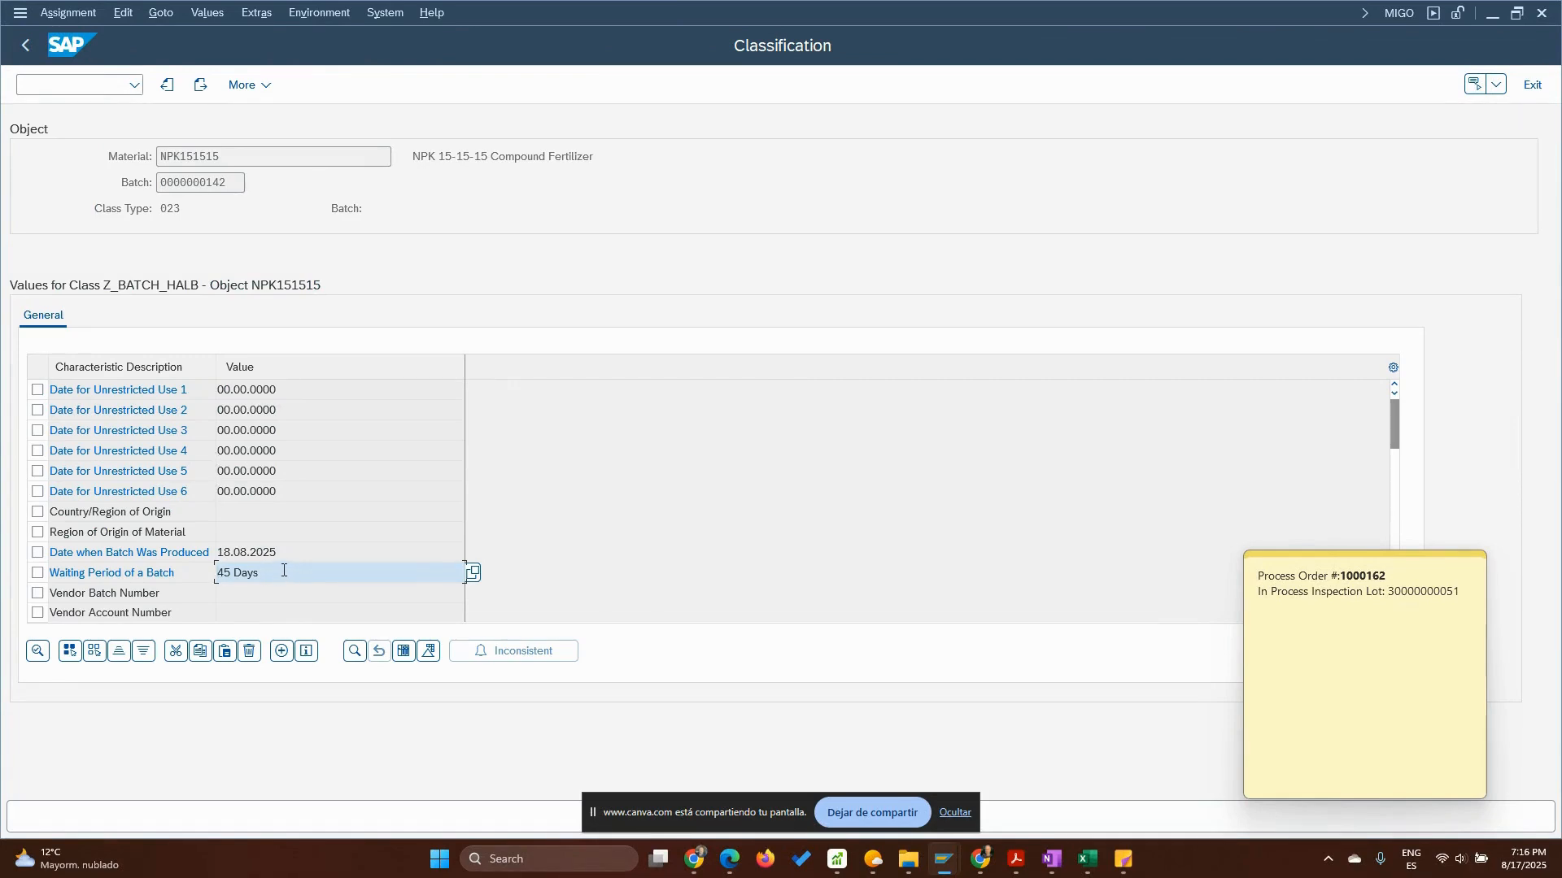
Set the batch's Remaining Shelf Life for Batch characteristic to 45 and return to the goods receipt.
scroll(286, 571, down, 1)
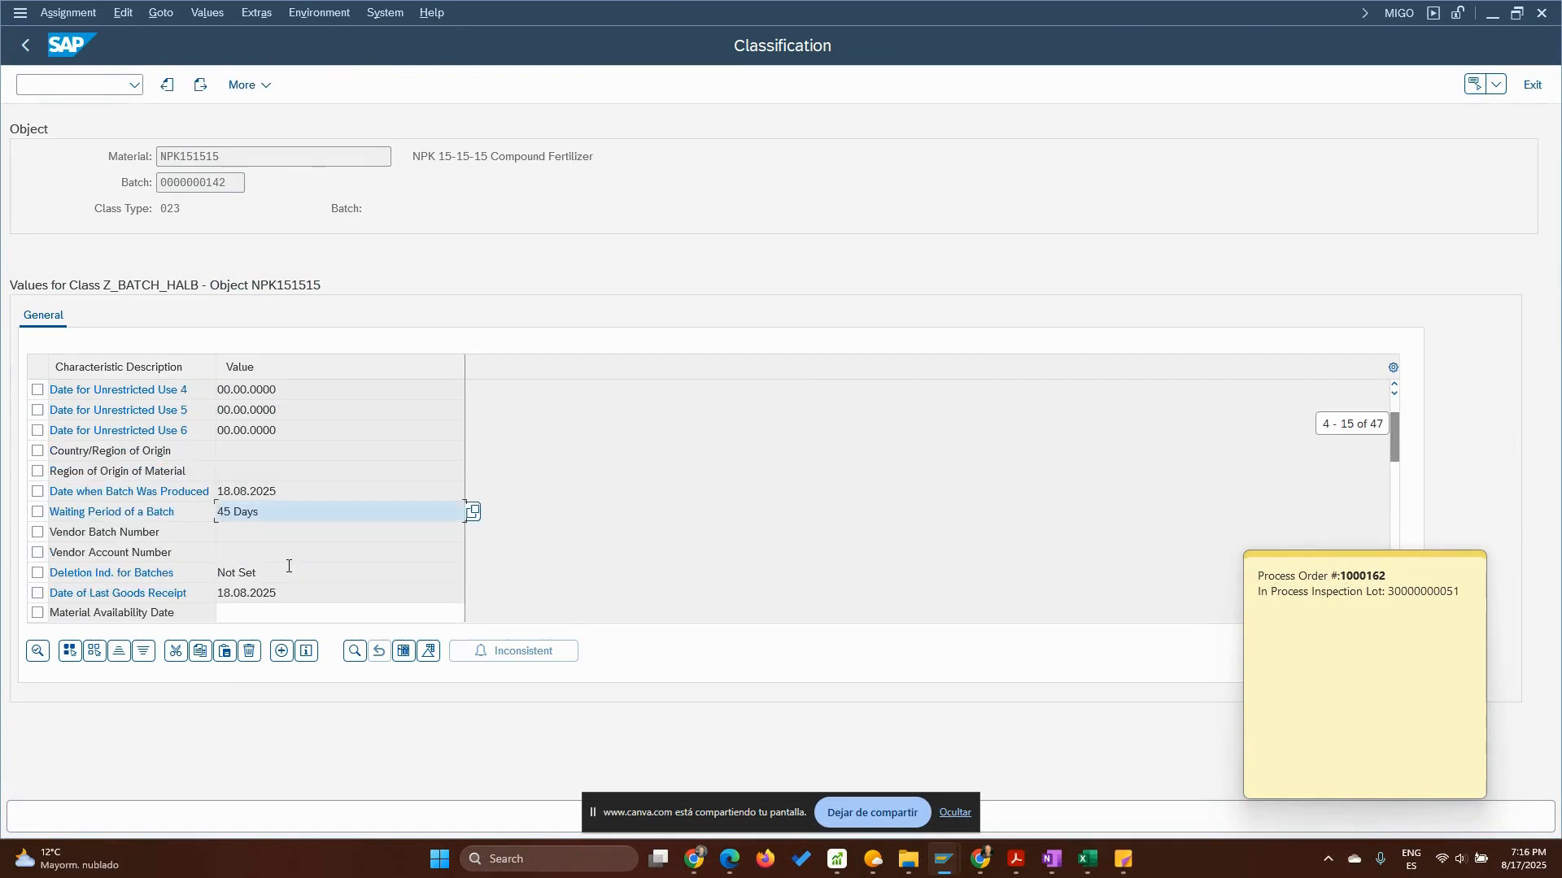
scroll(286, 564, down, 1)
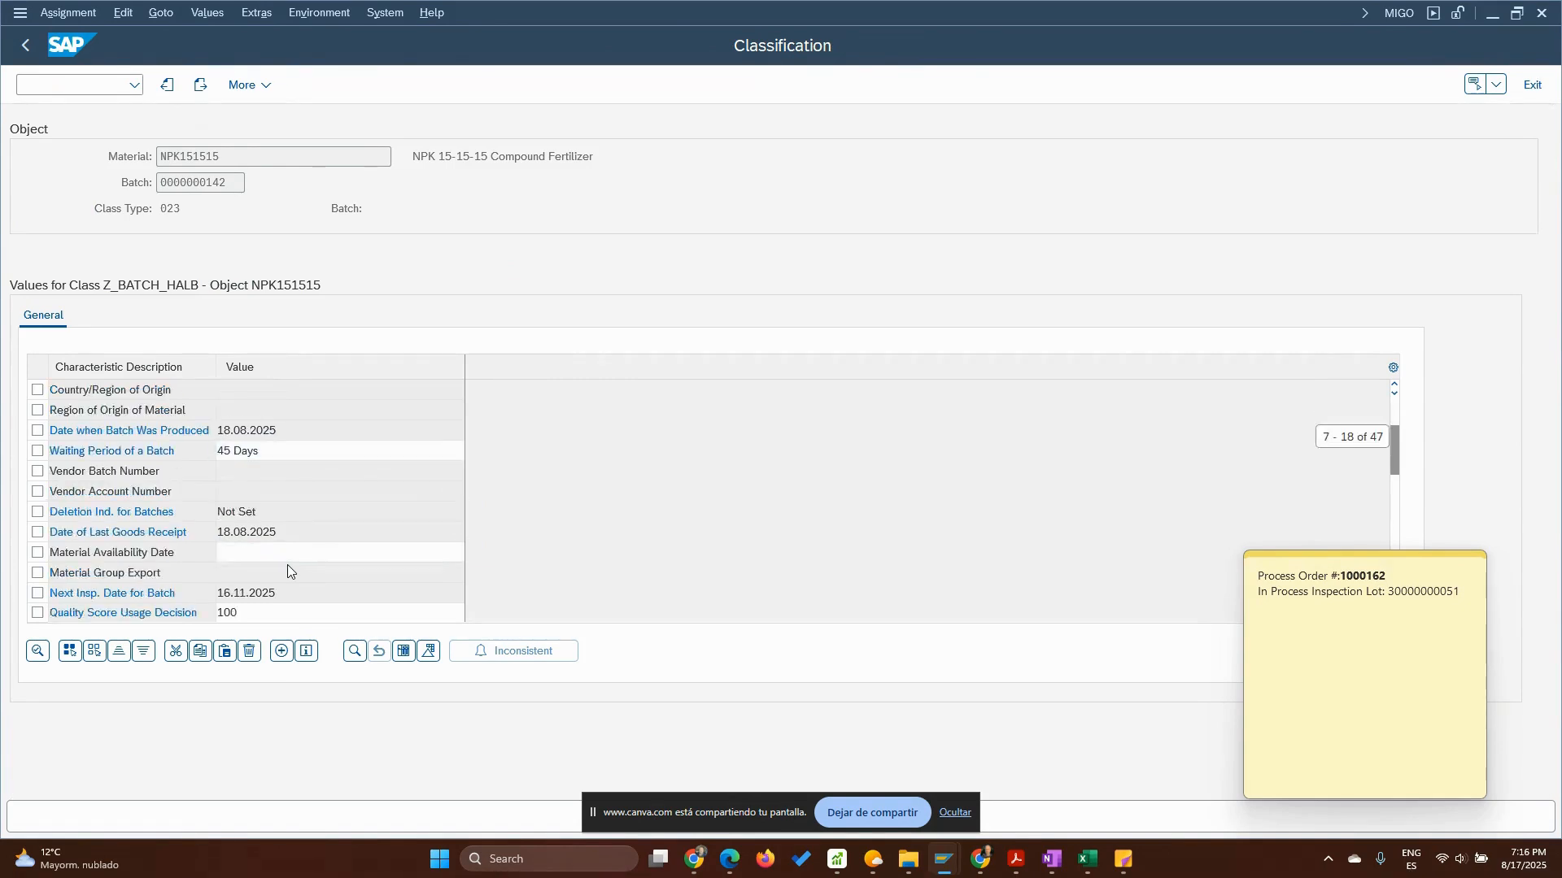
scroll(288, 556, down, 1)
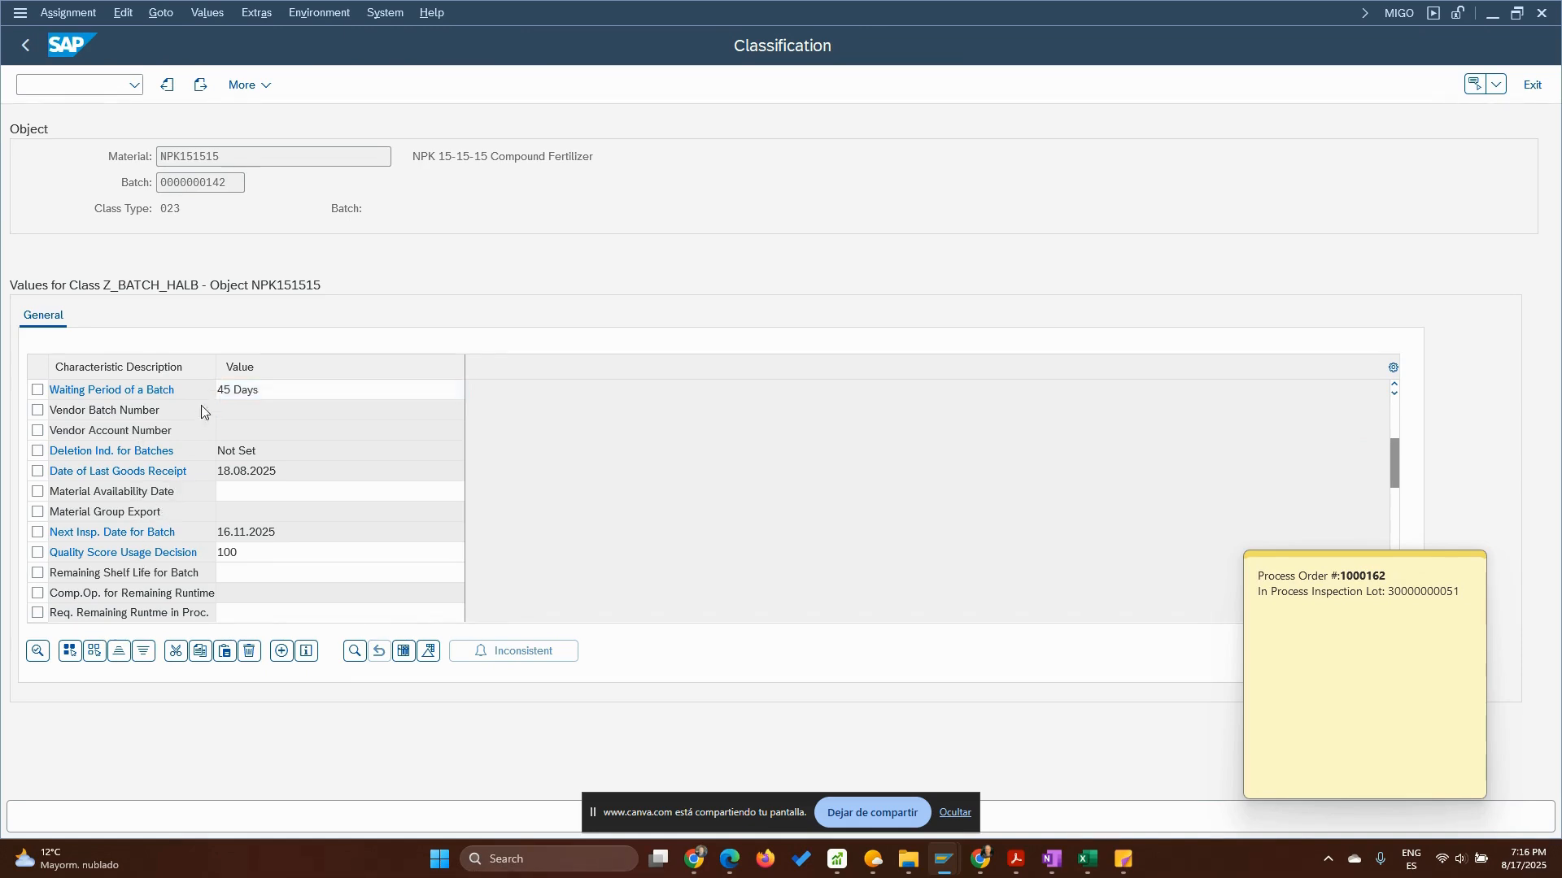
scroll(143, 431, down, 1)
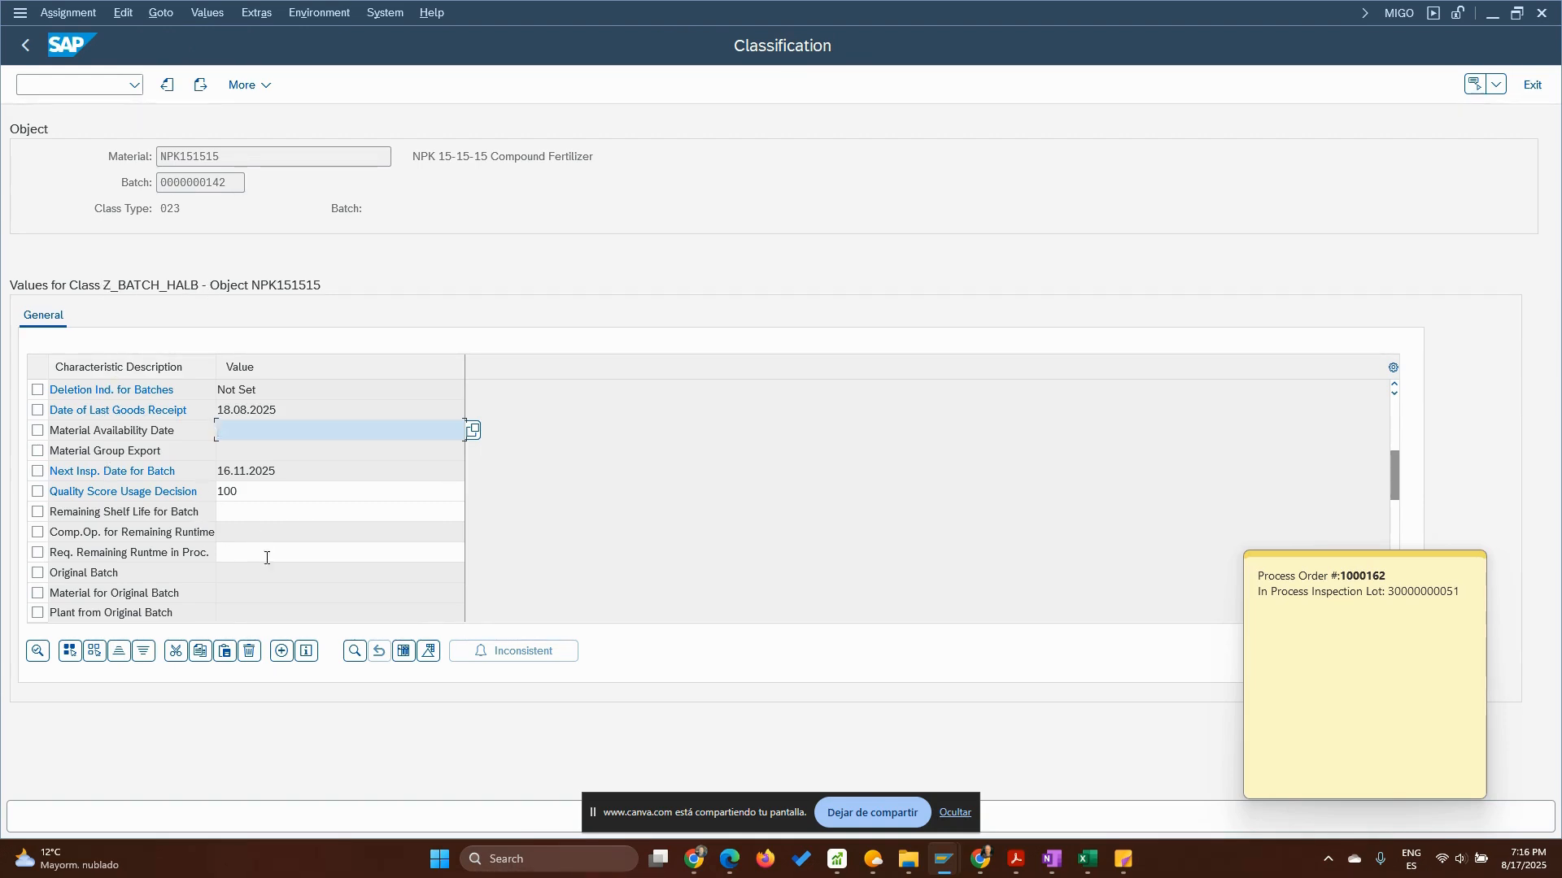
click(221, 512)
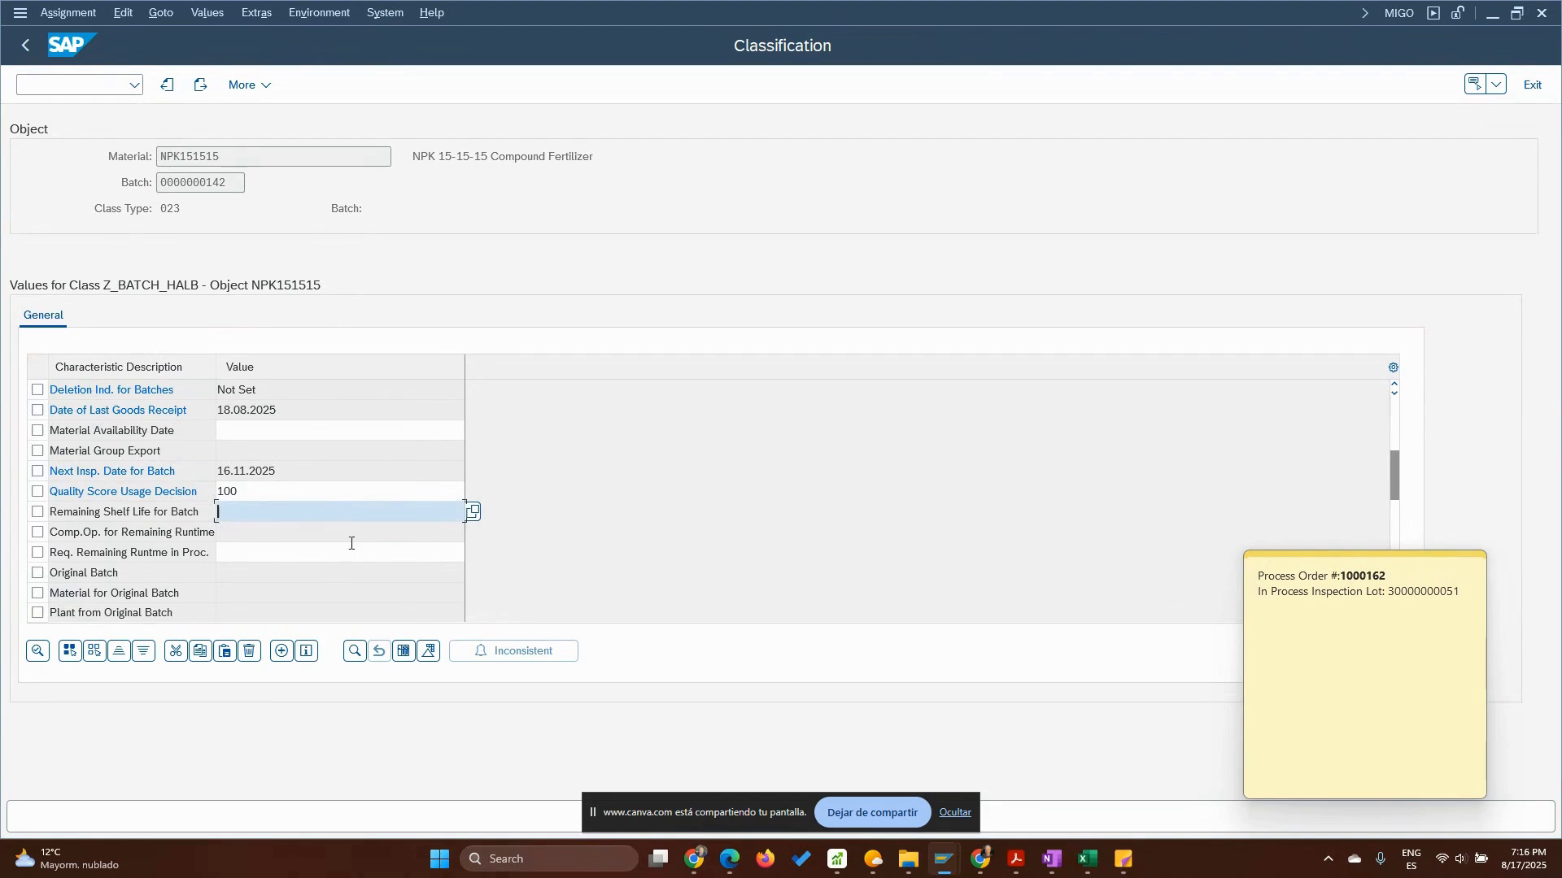
text(45)
key(Return)
click(200, 86)
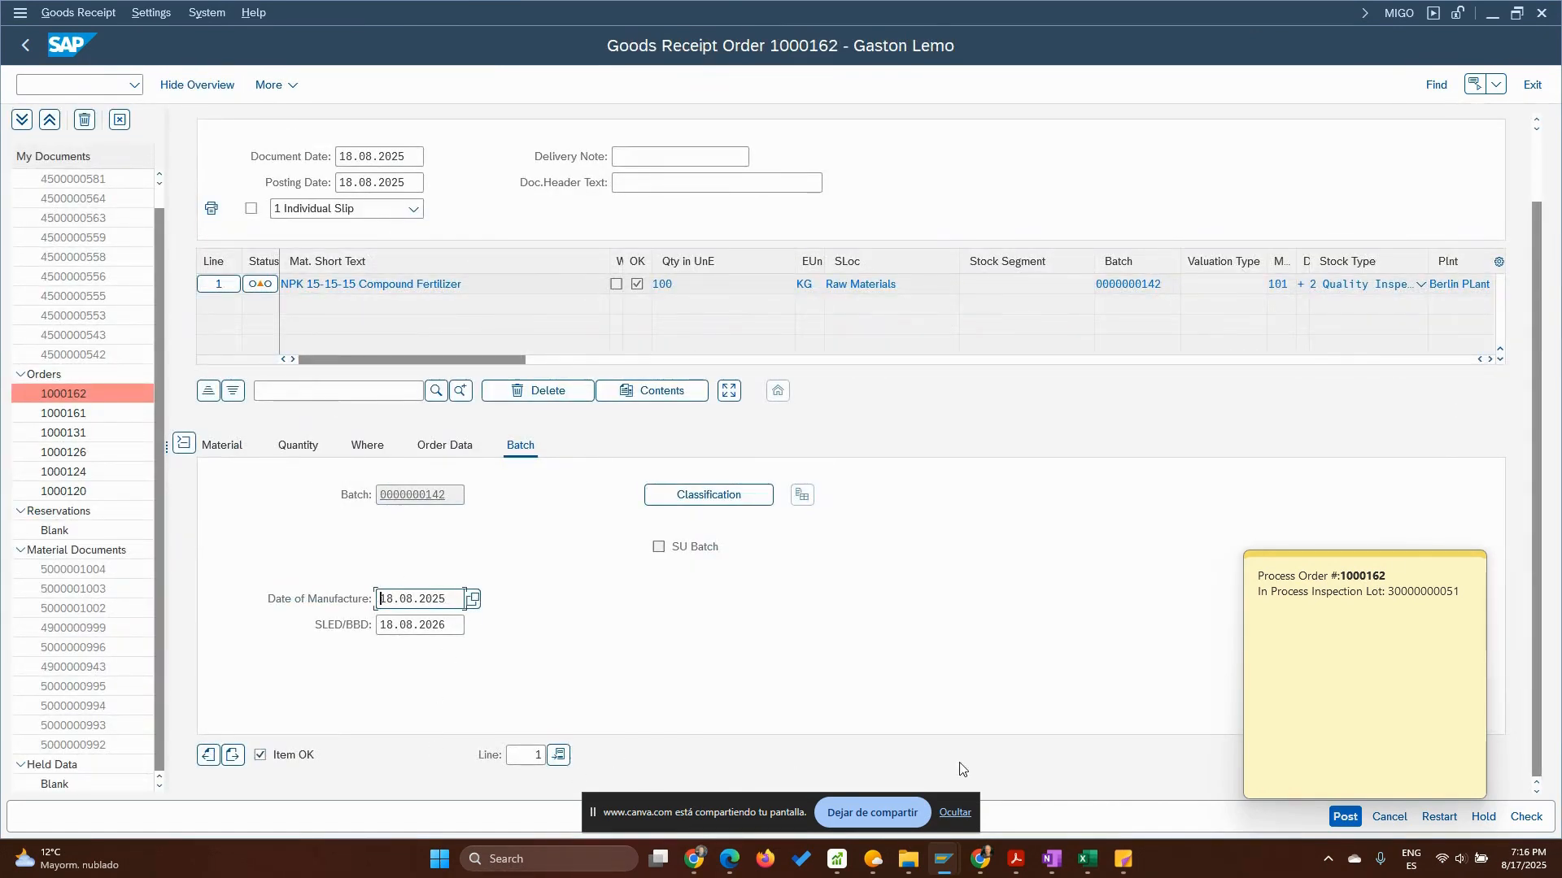
Check the goods receipt for the process order, acknowledge the log and post it.
click(1526, 820)
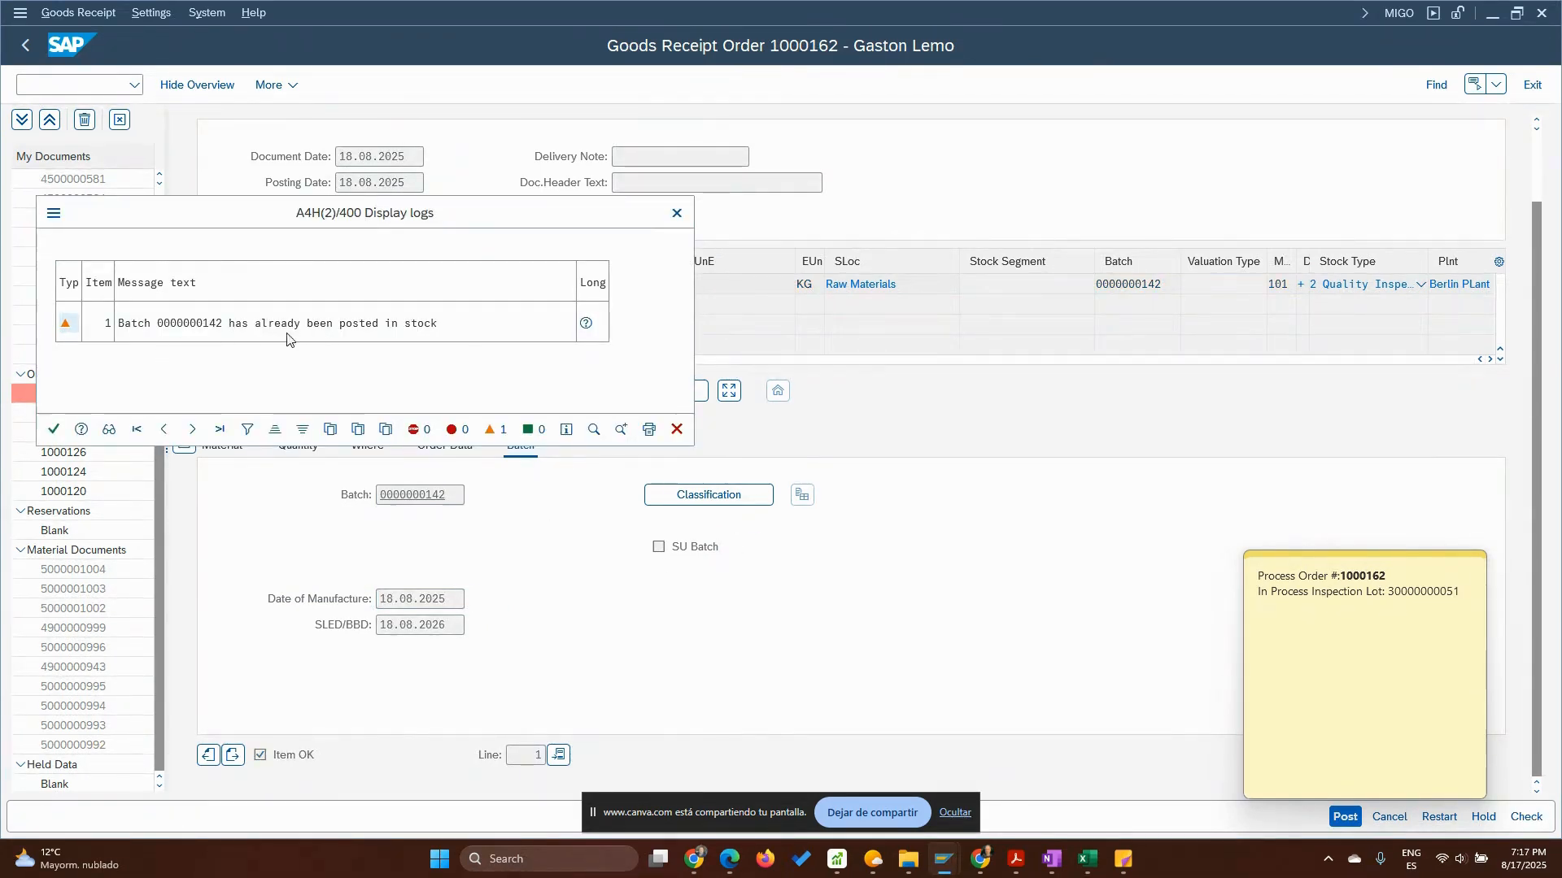
click(55, 432)
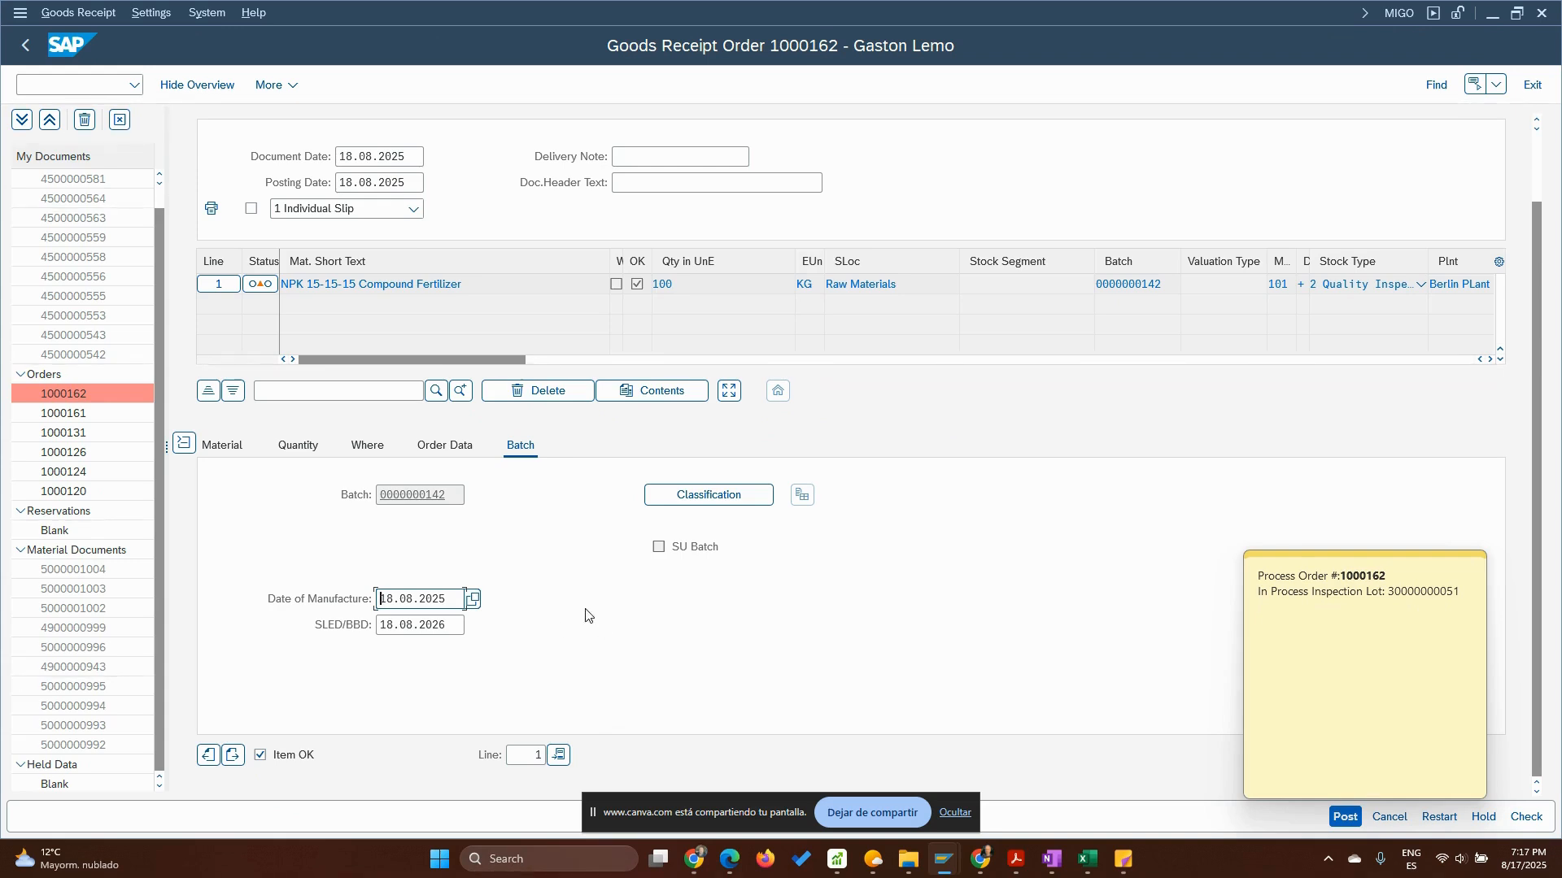
click(781, 392)
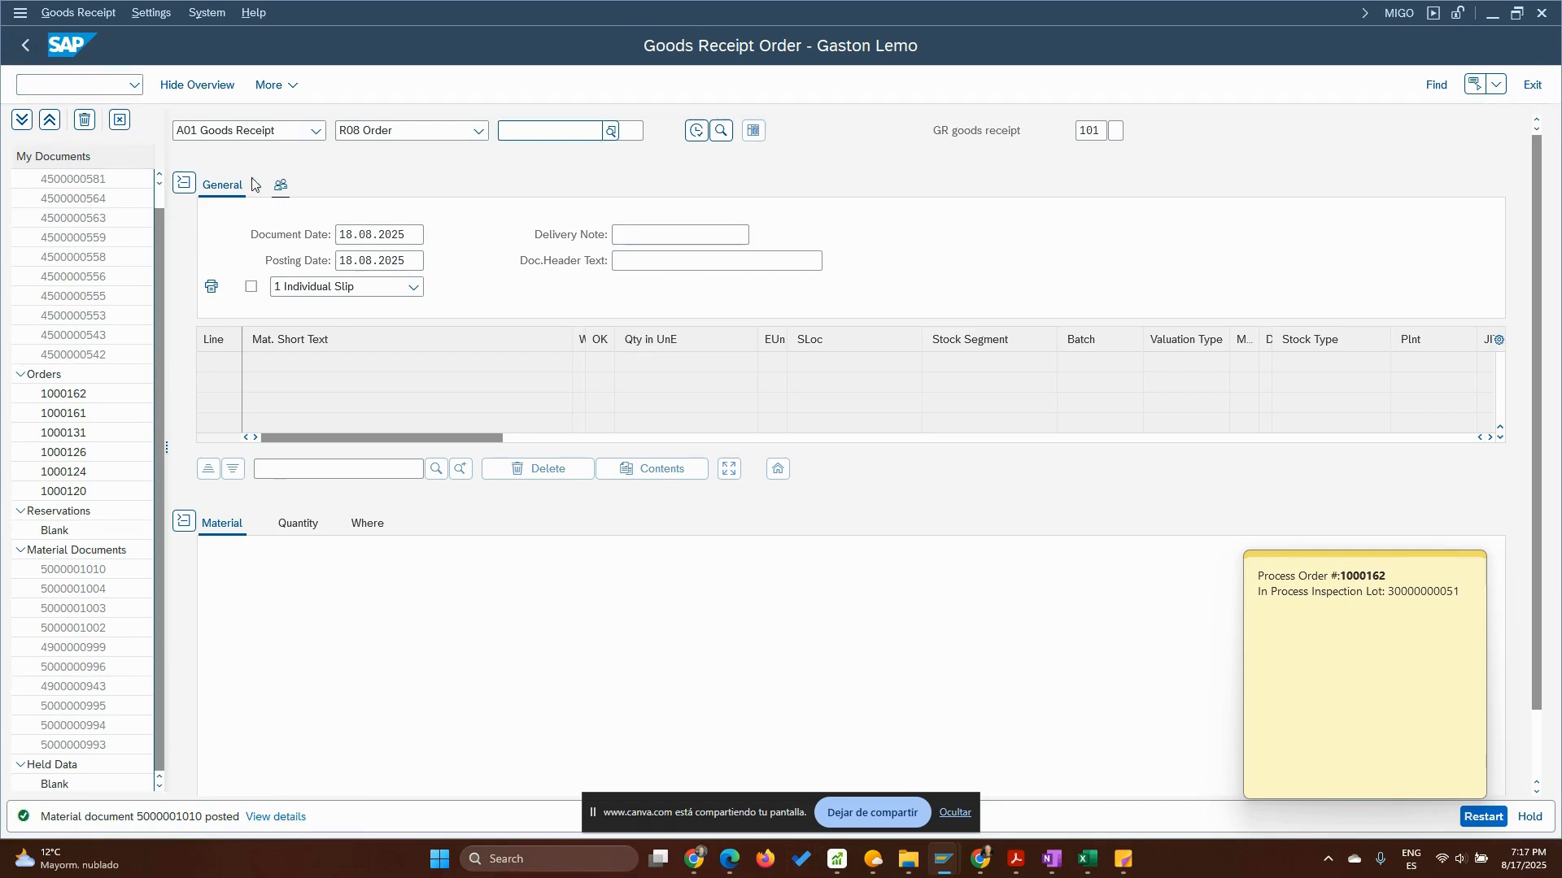
Start MMBE in a new session and run the stock overview for material NPK151515 in plant DE01 with display version 4.
click(20, 12)
click(80, 195)
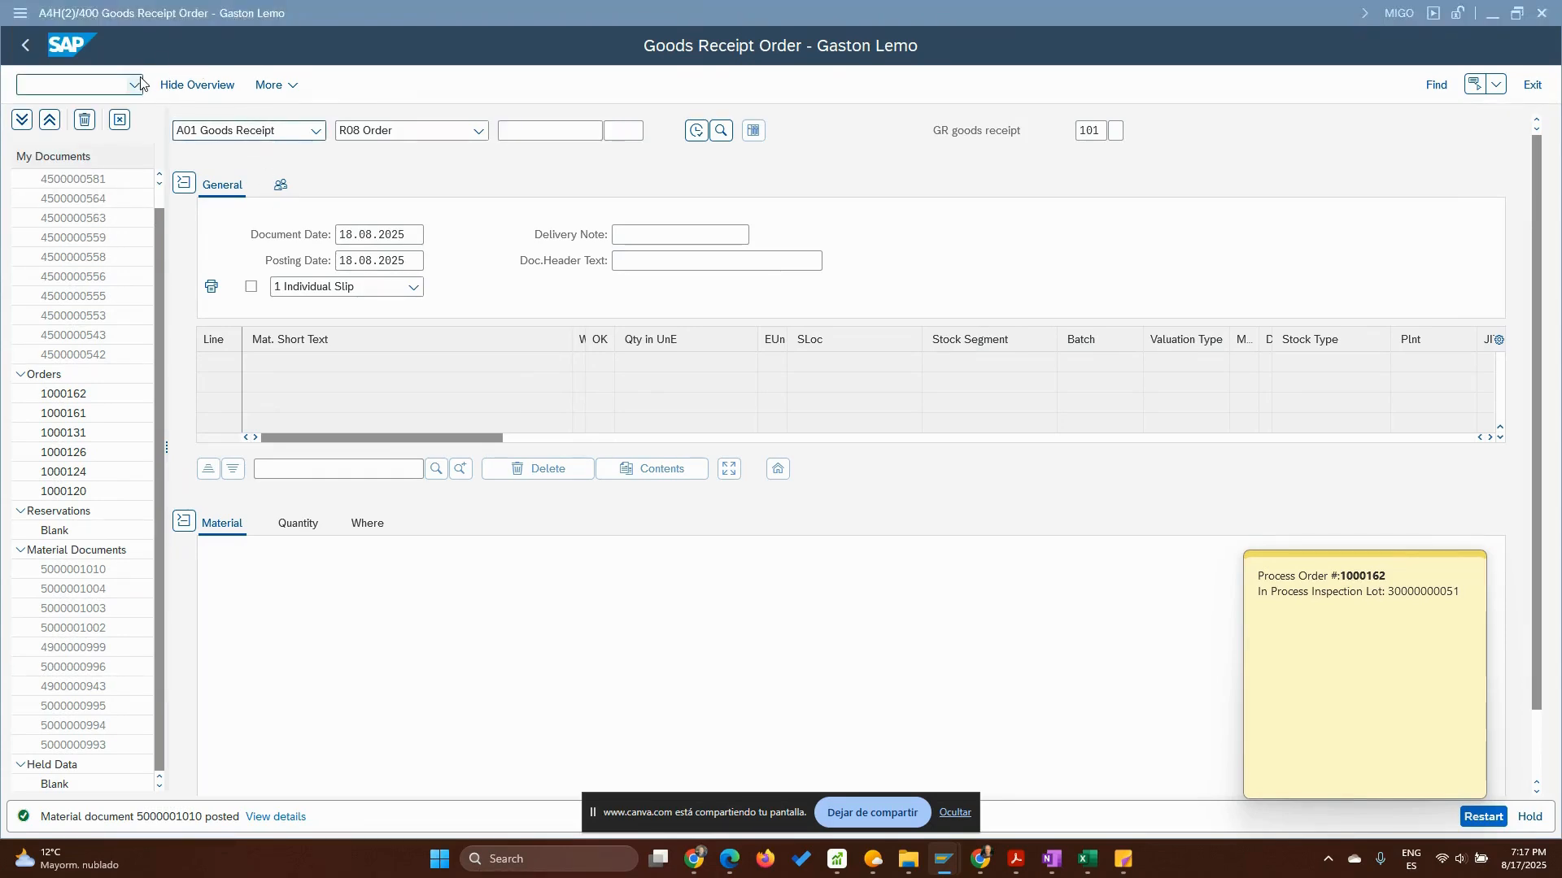
text(mmbe)
key(Return)
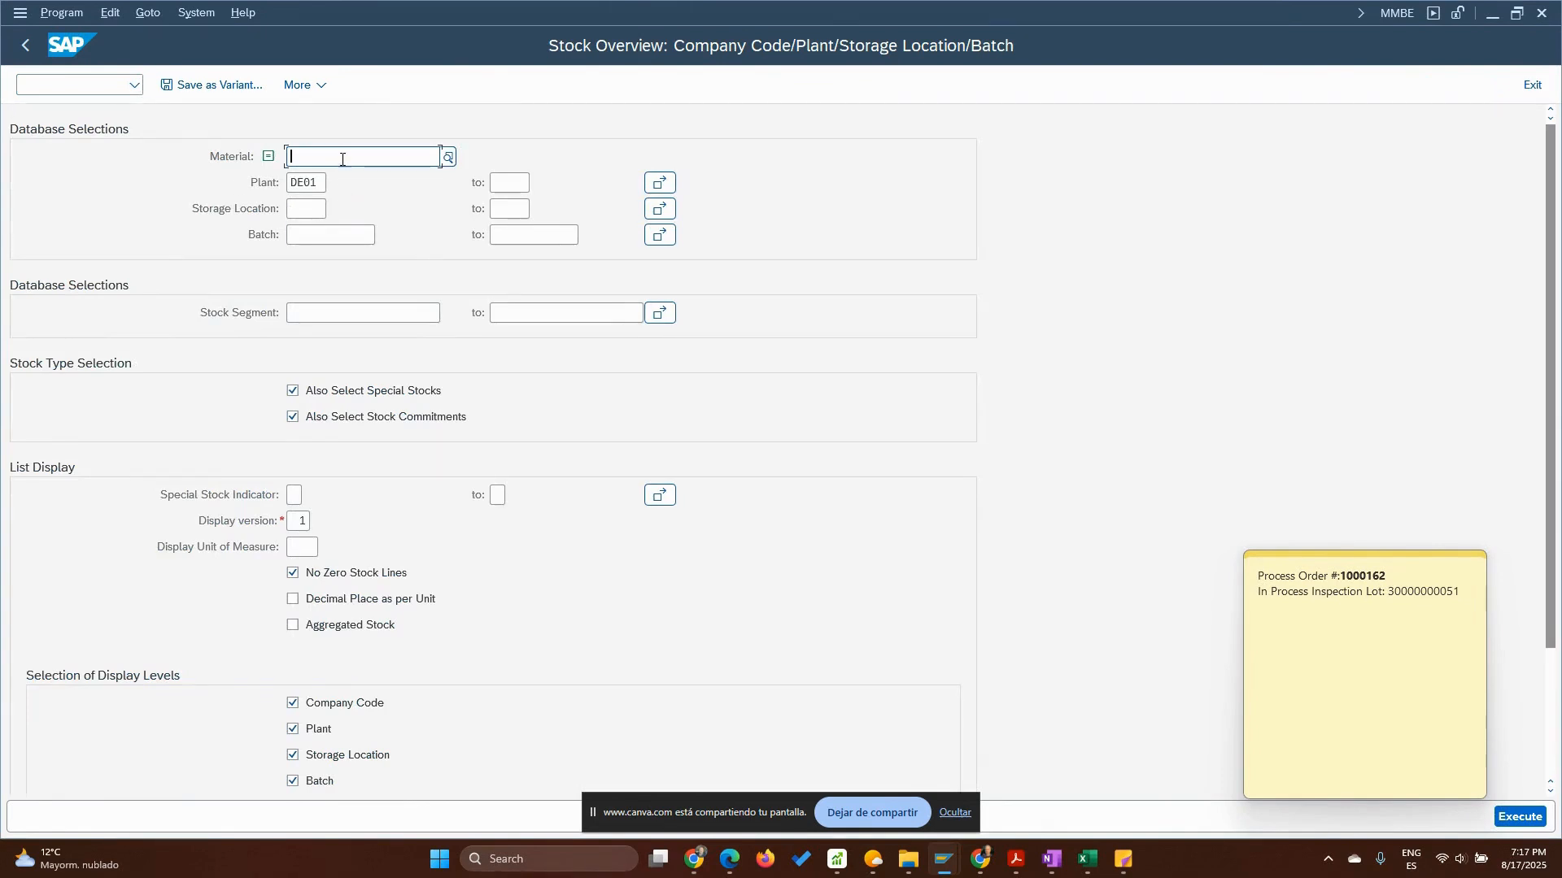
click(343, 156)
click(360, 187)
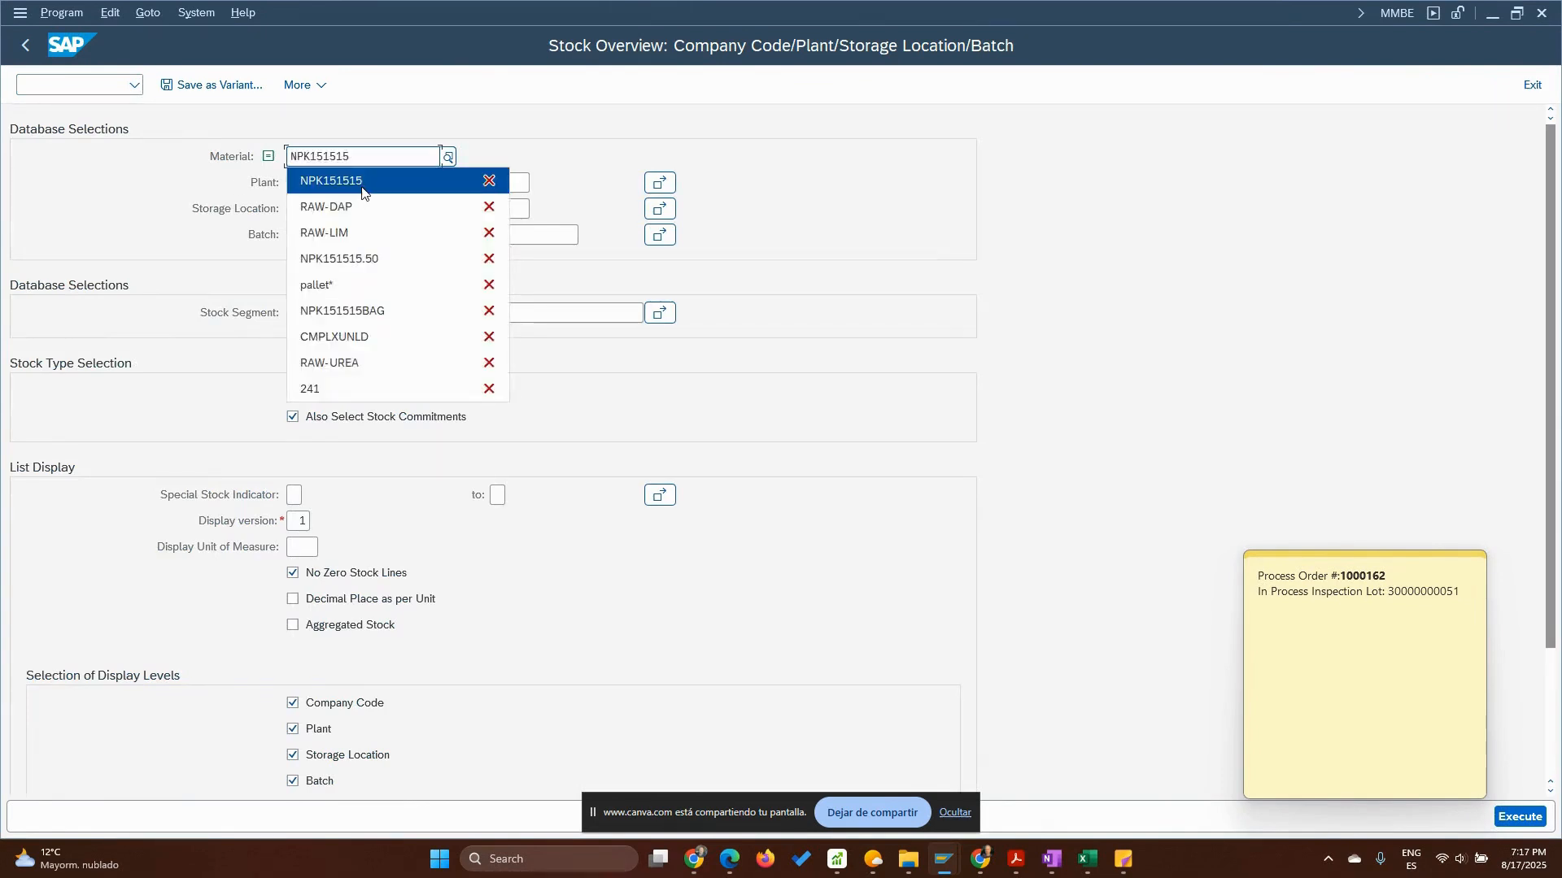
click(303, 520)
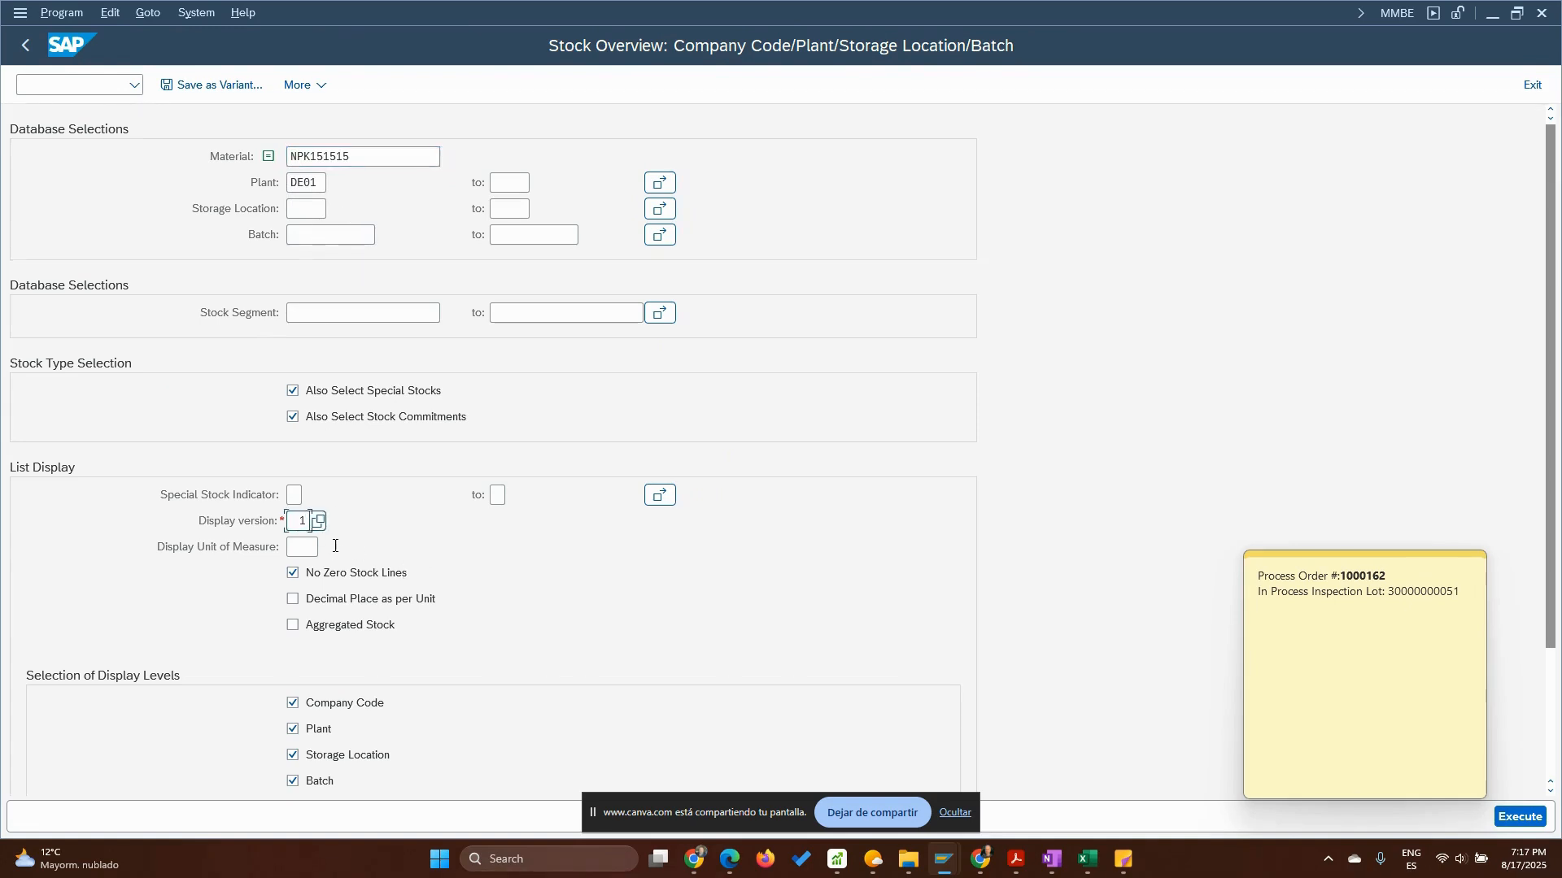
text(4)
click(1513, 821)
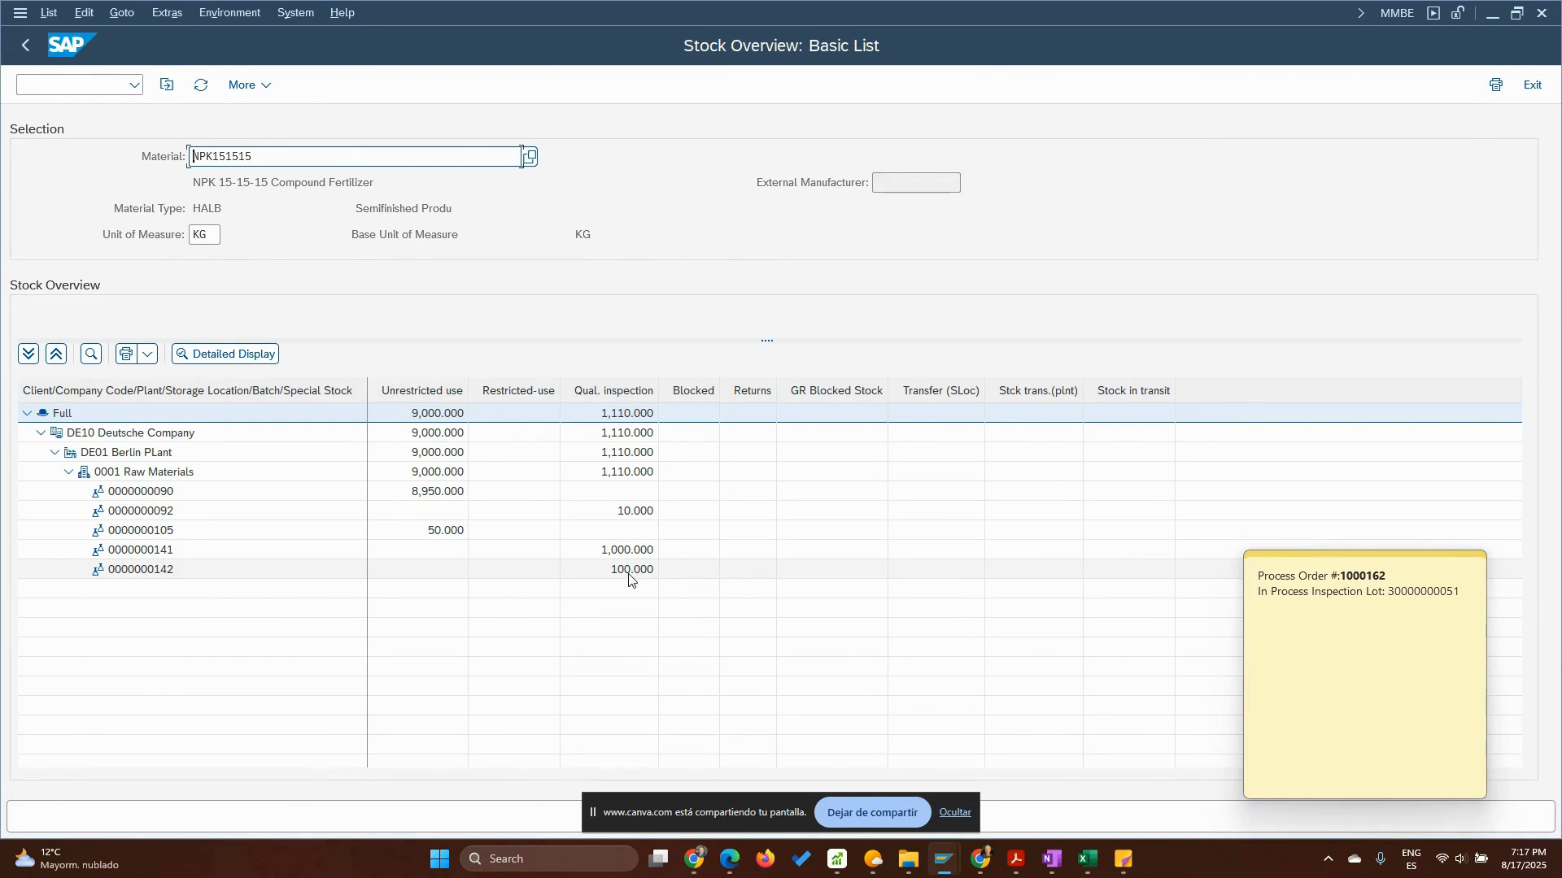
Examine the stock type details and quality inspection quantity of the newly received batch under storage location 0001.
click(166, 576)
double_click(166, 576)
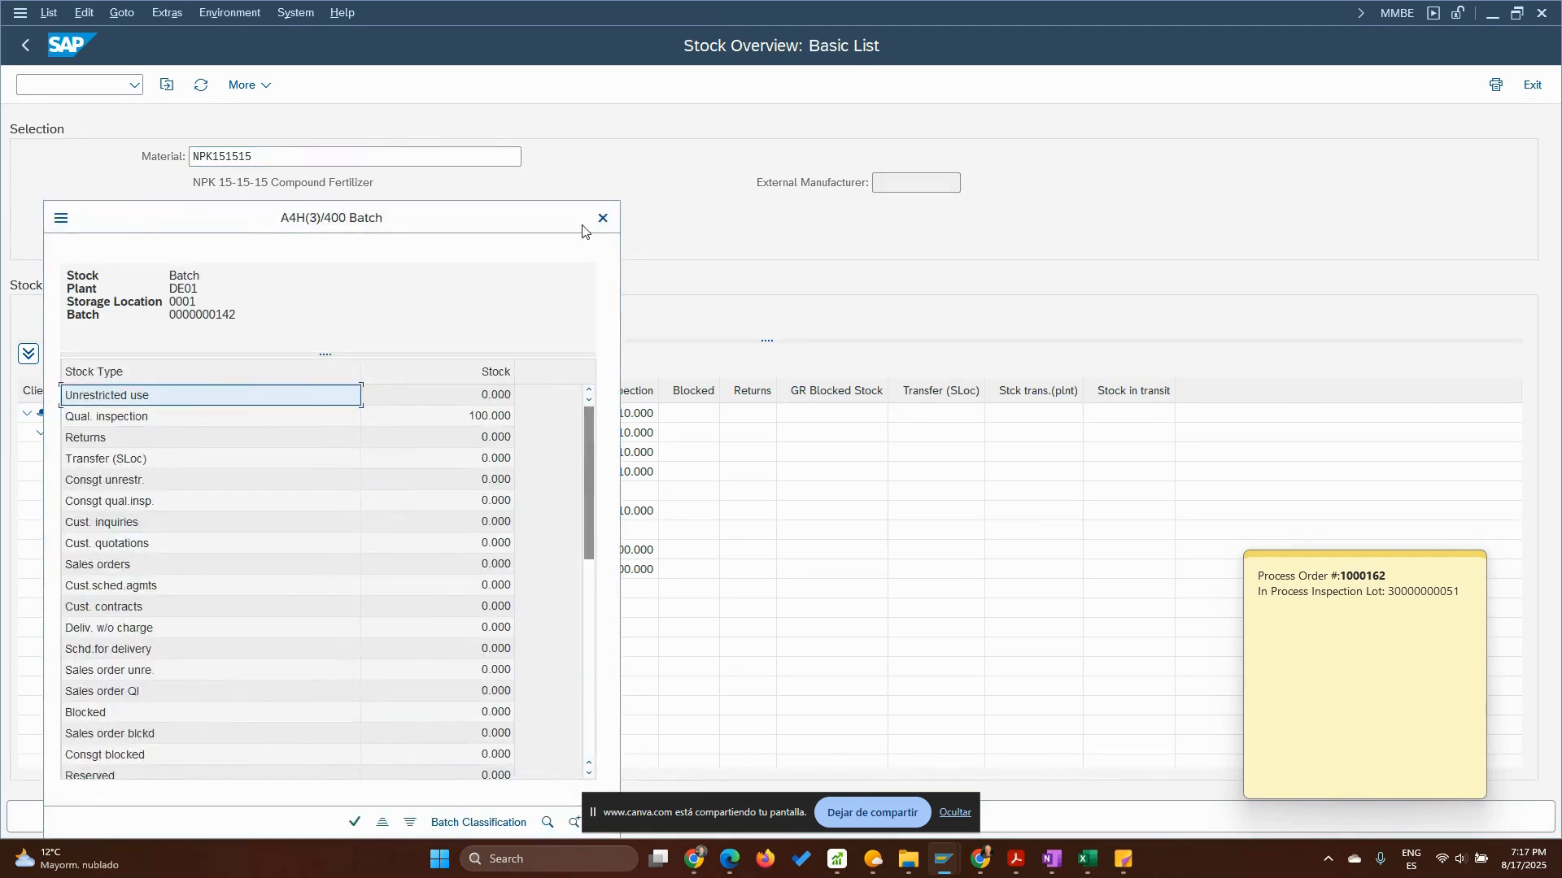
click(603, 218)
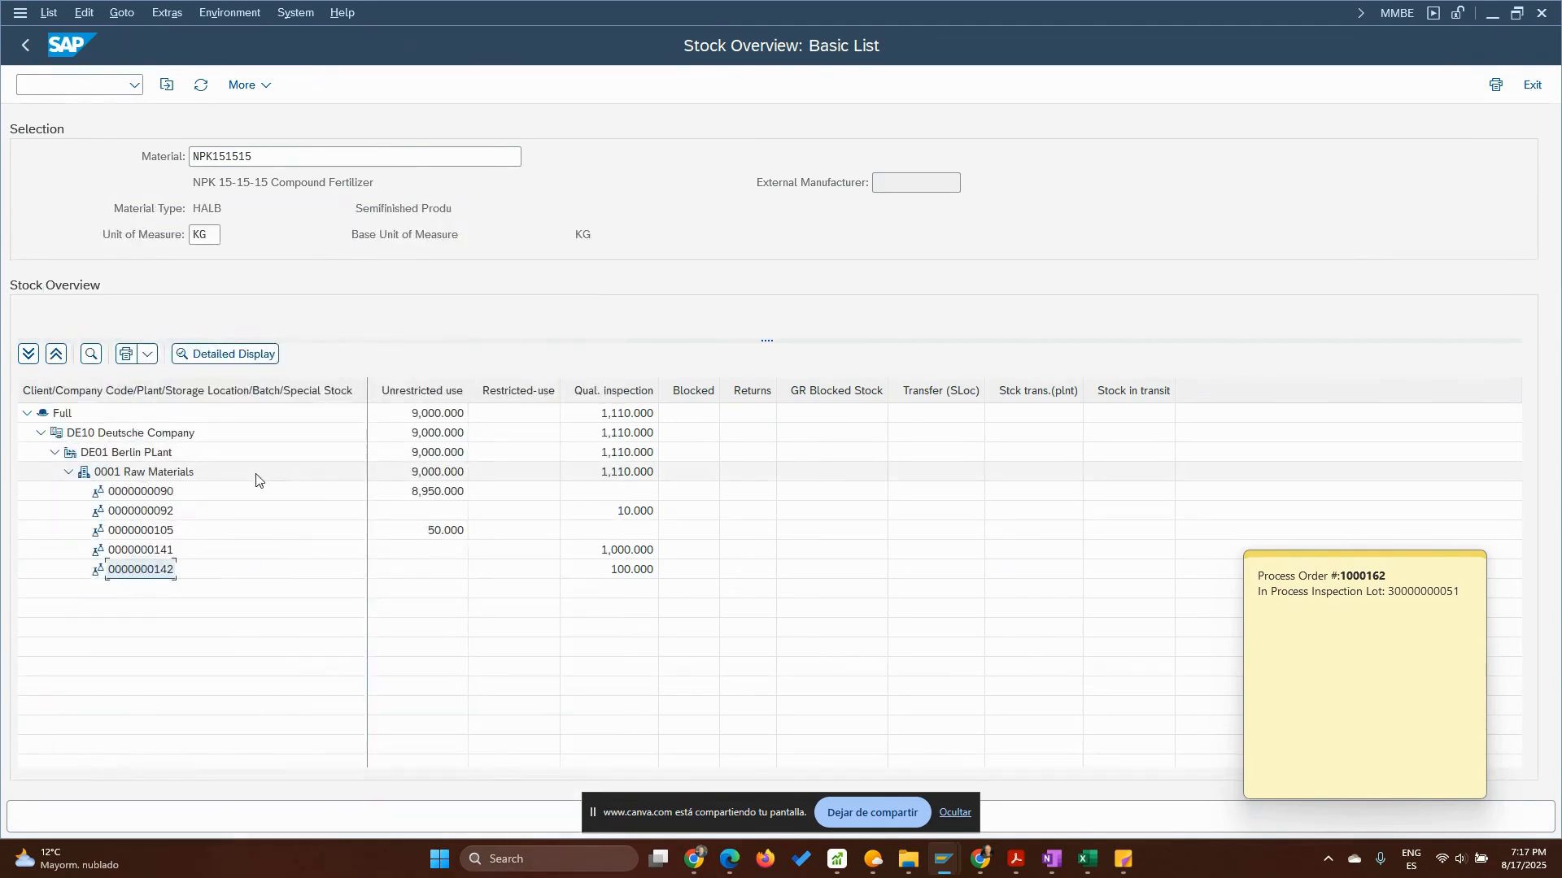
click(625, 568)
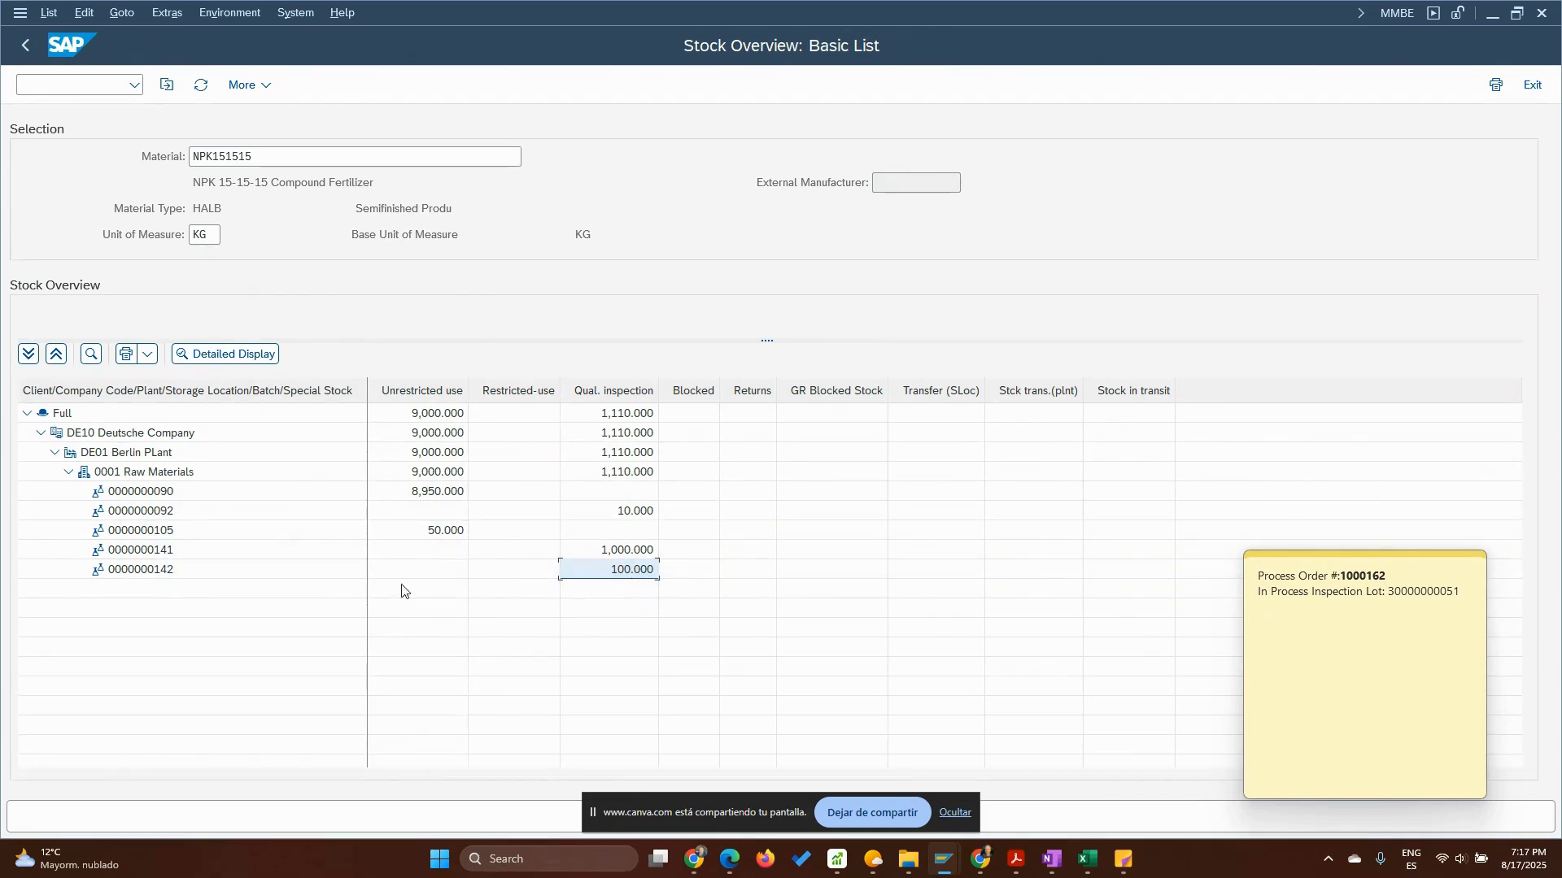
click(164, 570)
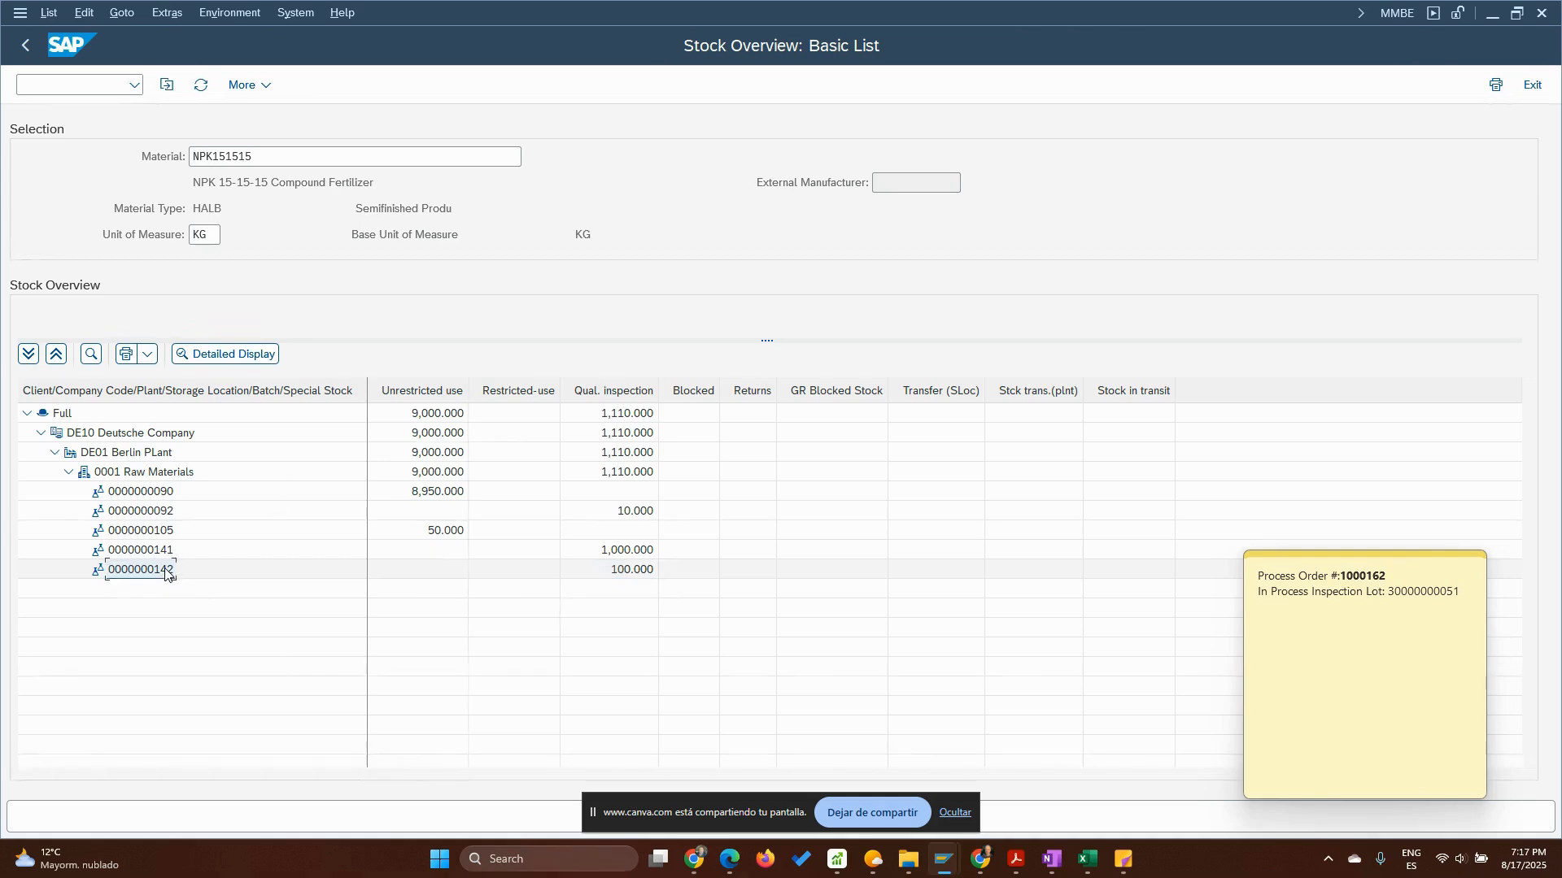
Switch back to the MIGO session and display the just-posted material document for 2025.
key(alt+Tab)
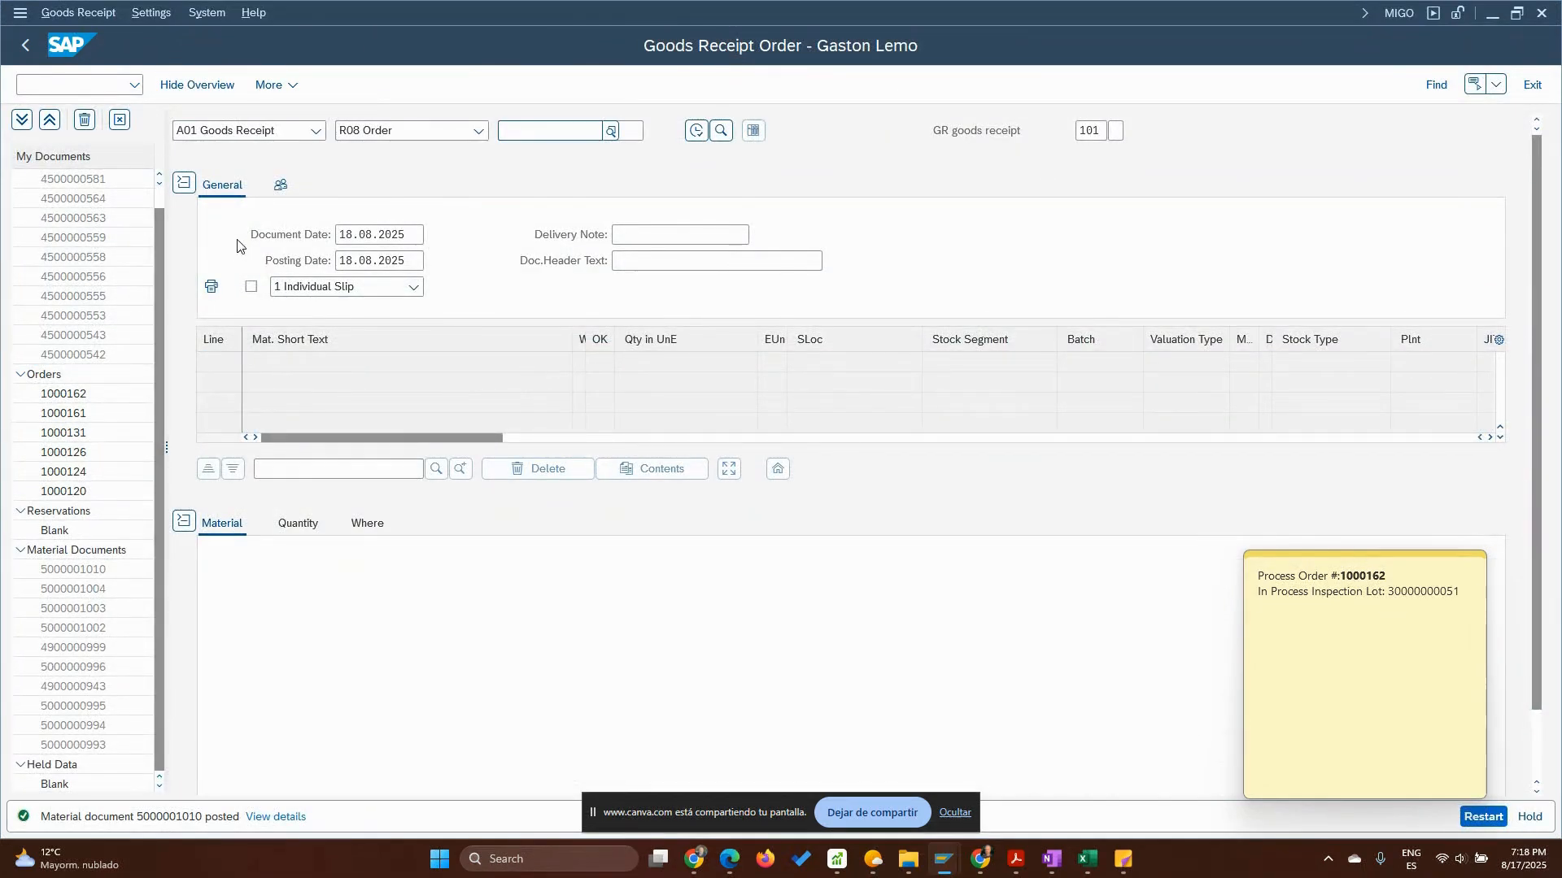
double_click(178, 818)
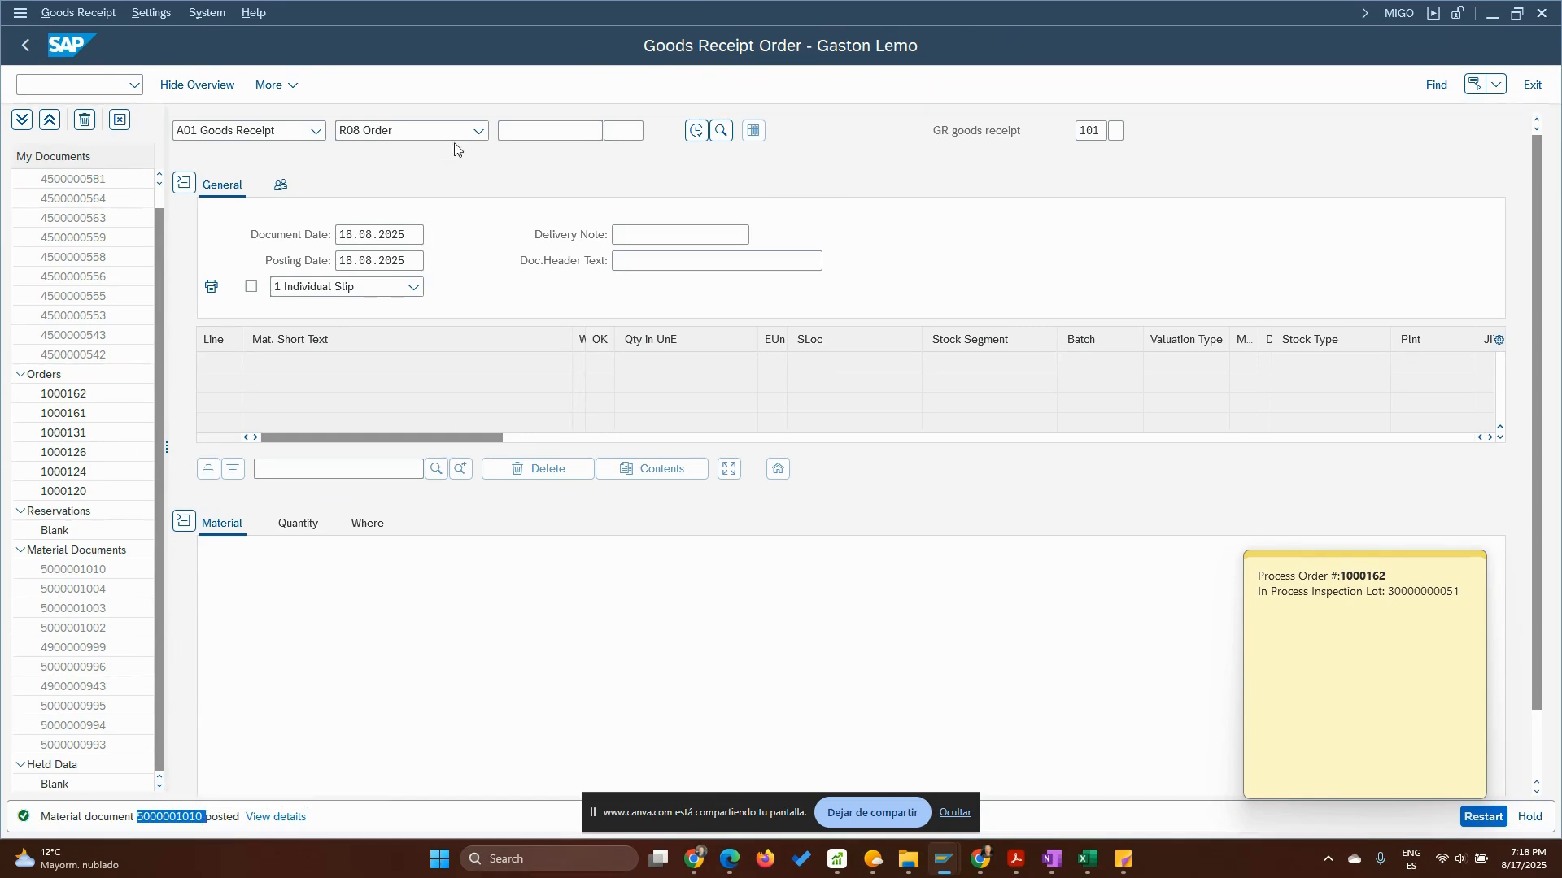
click(316, 130)
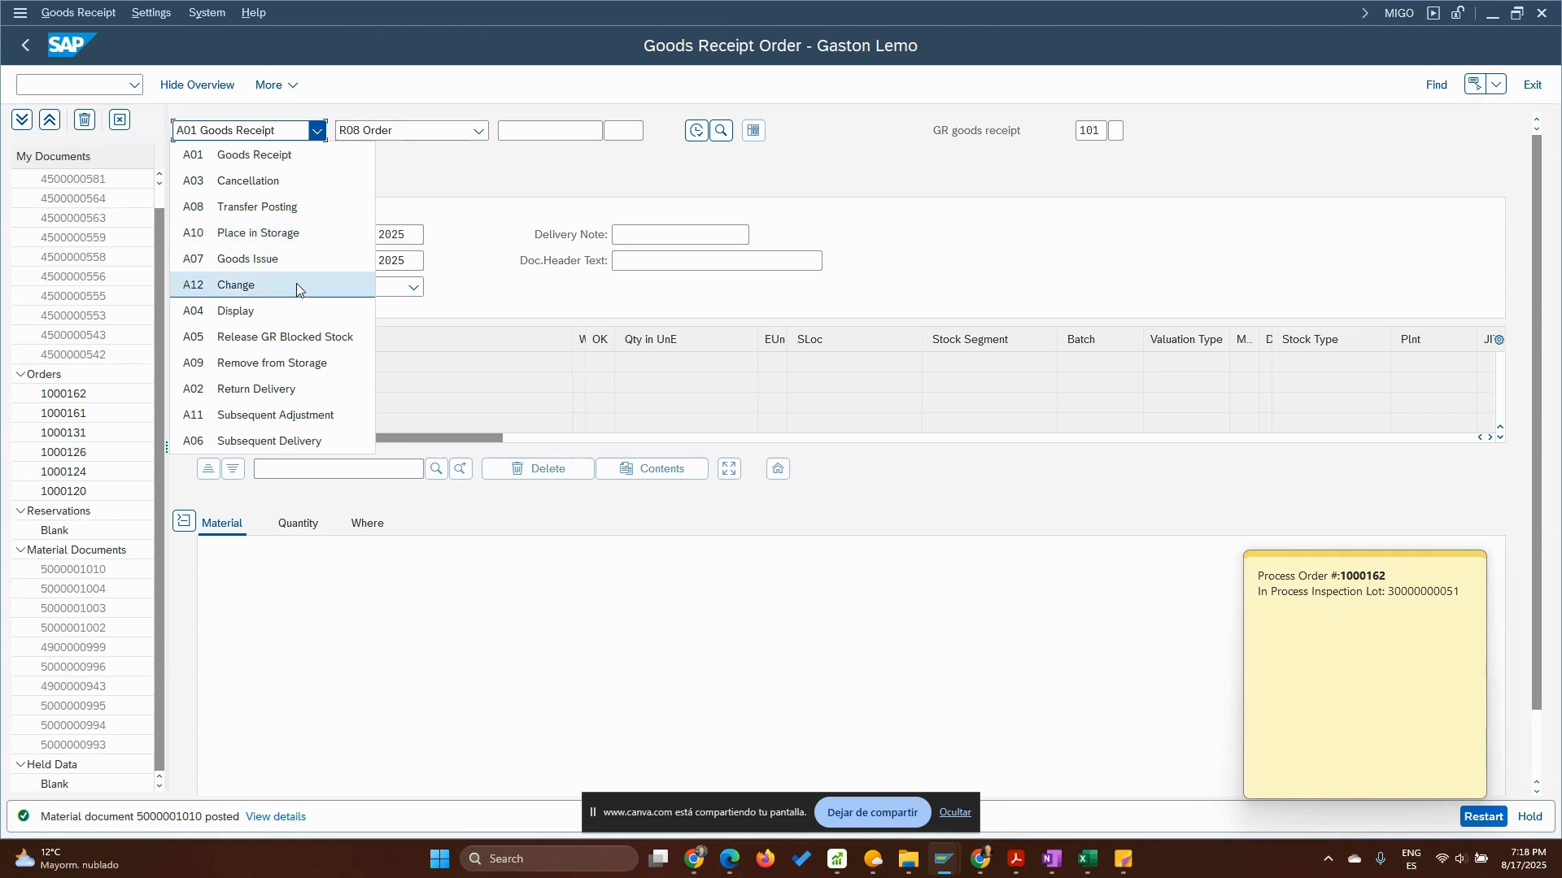
click(298, 310)
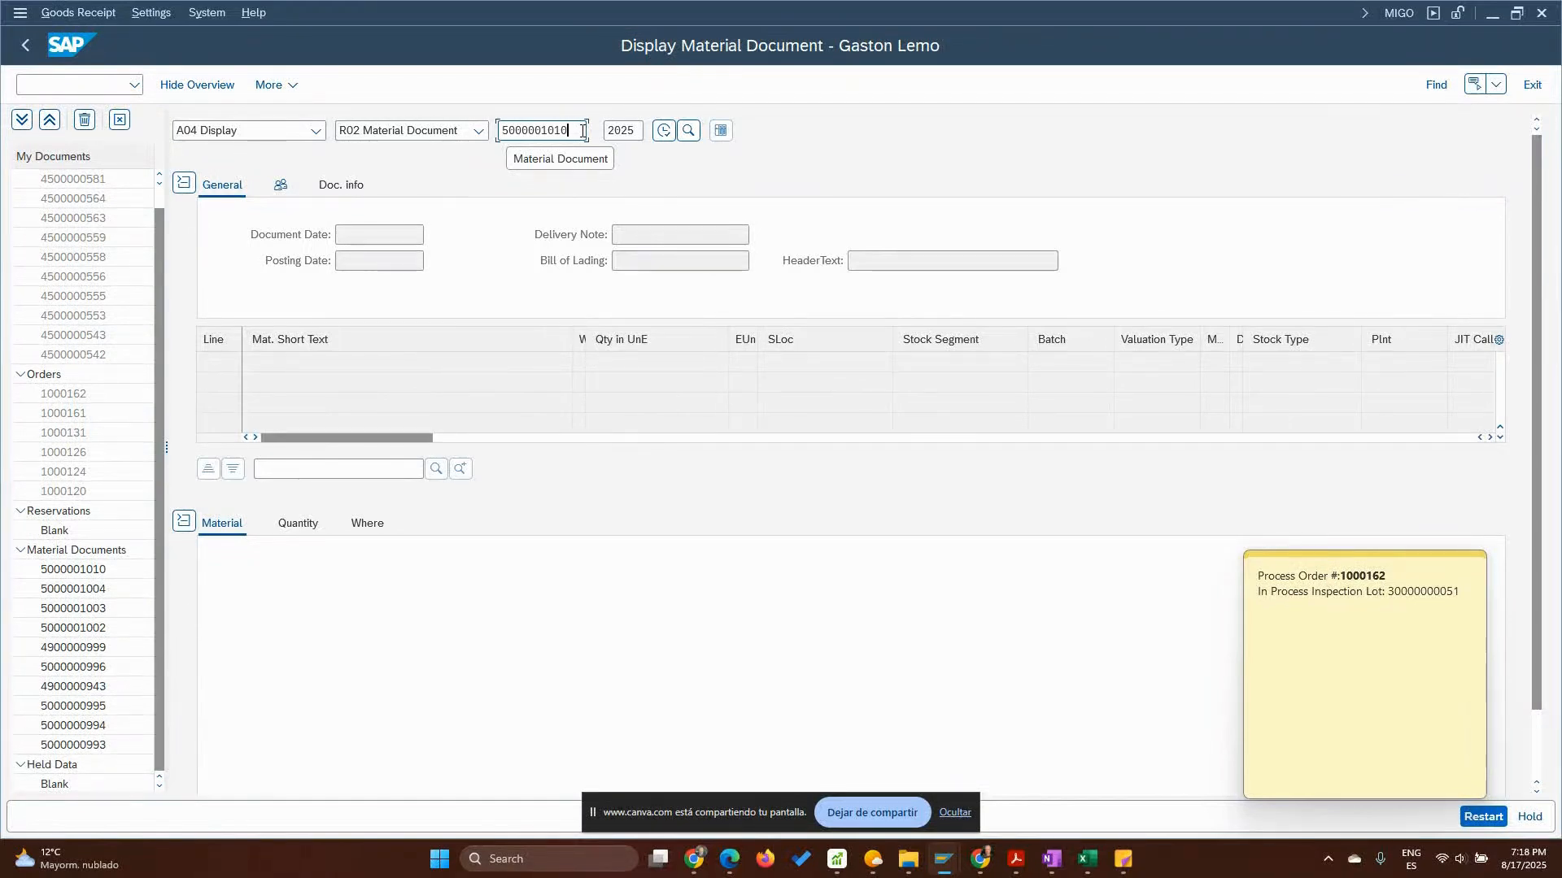
key(Return)
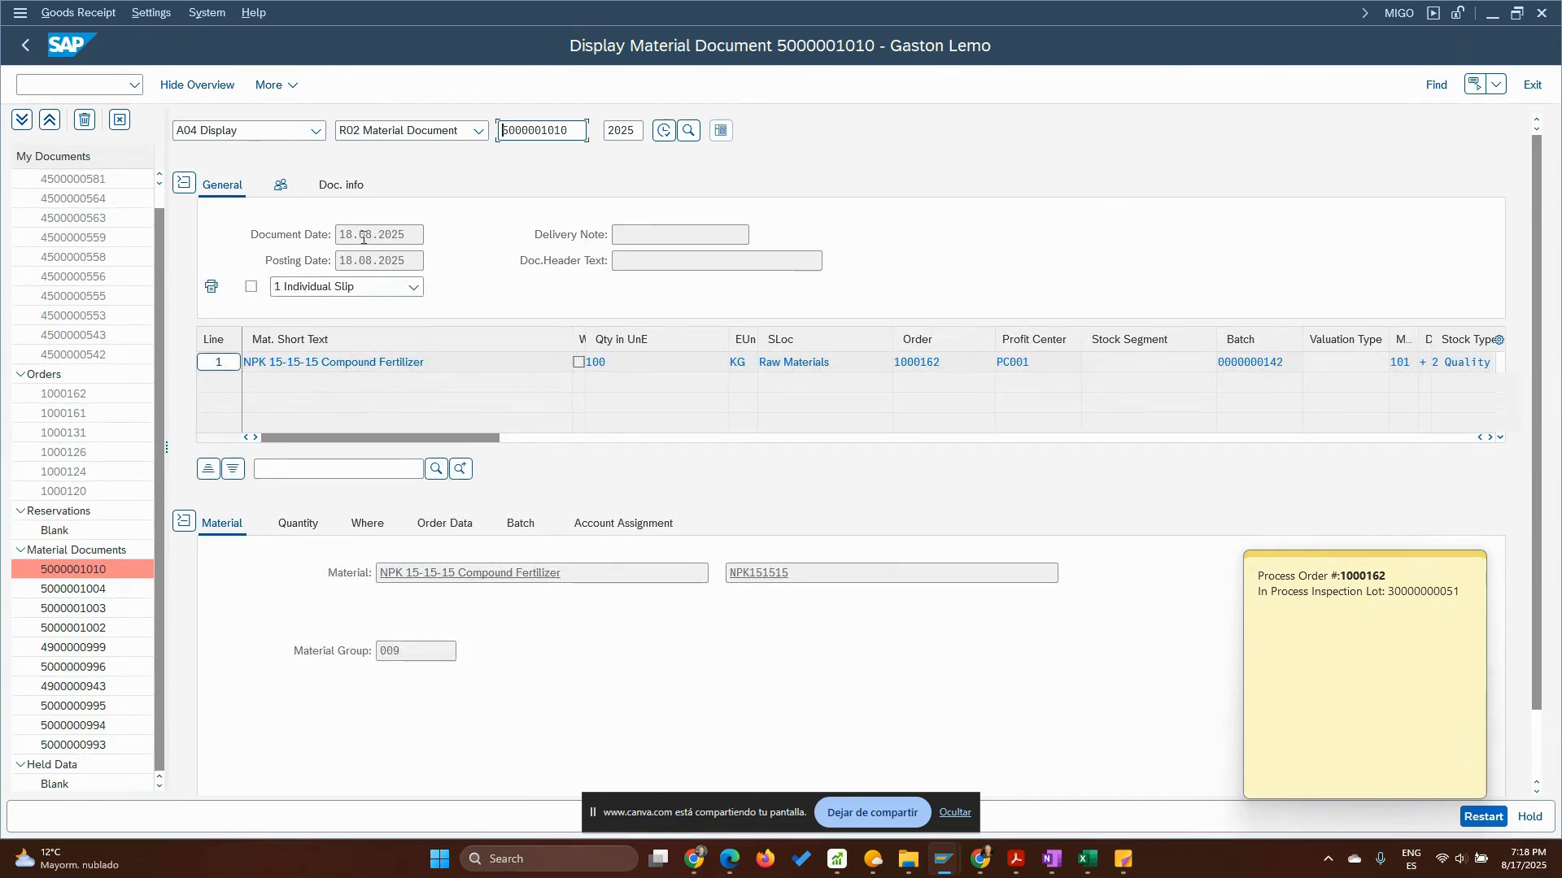
Review the document item's quantity, location, order and batch details, select its batch number, and switch back to the stock overview.
click(310, 526)
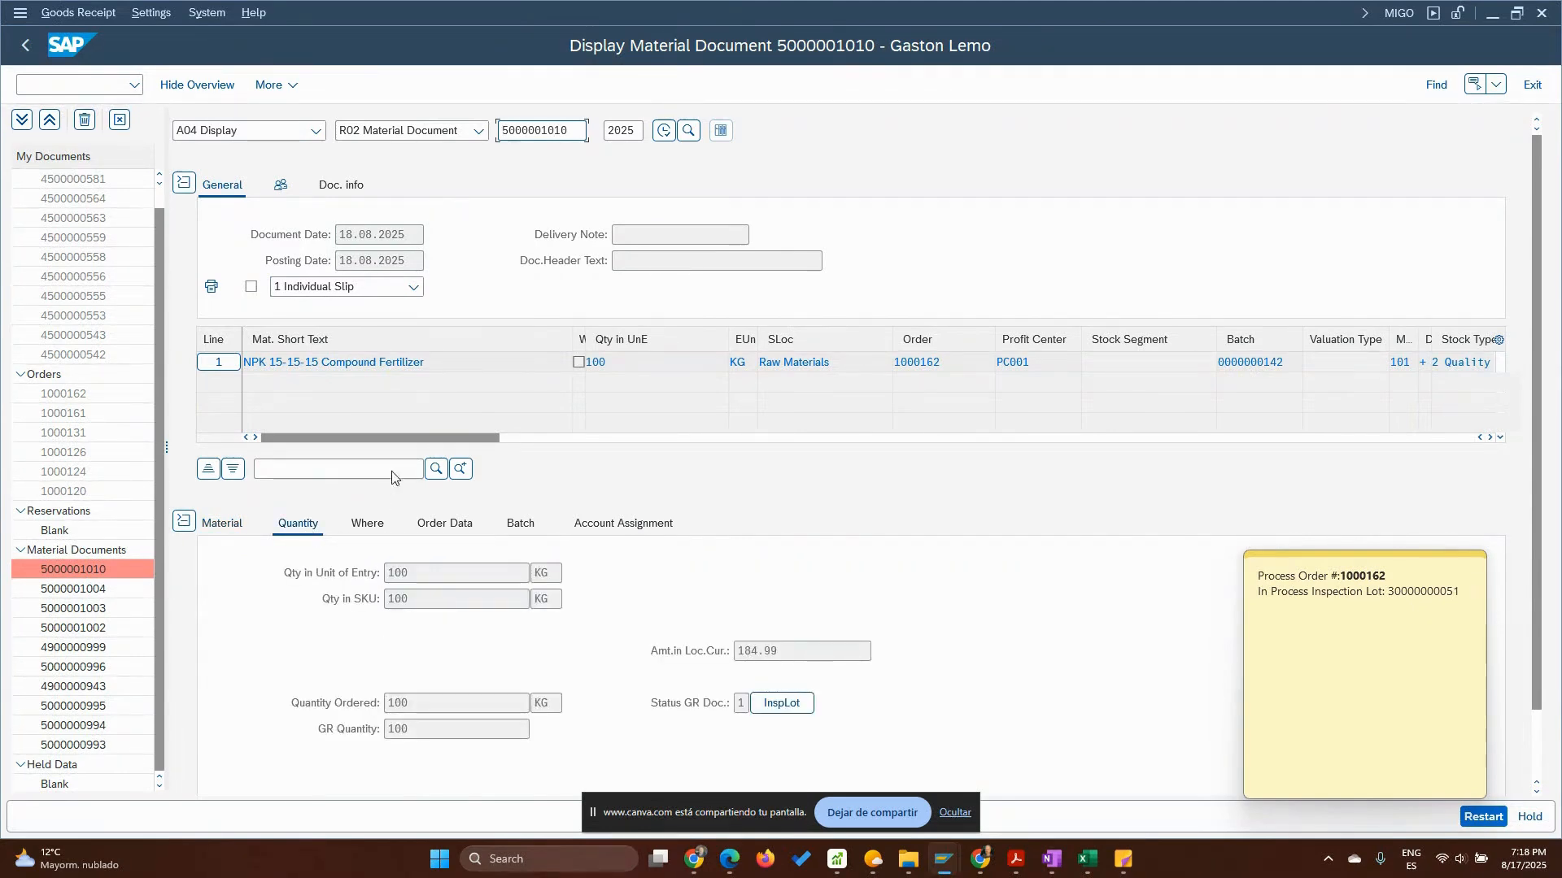
click(368, 524)
click(449, 528)
click(517, 531)
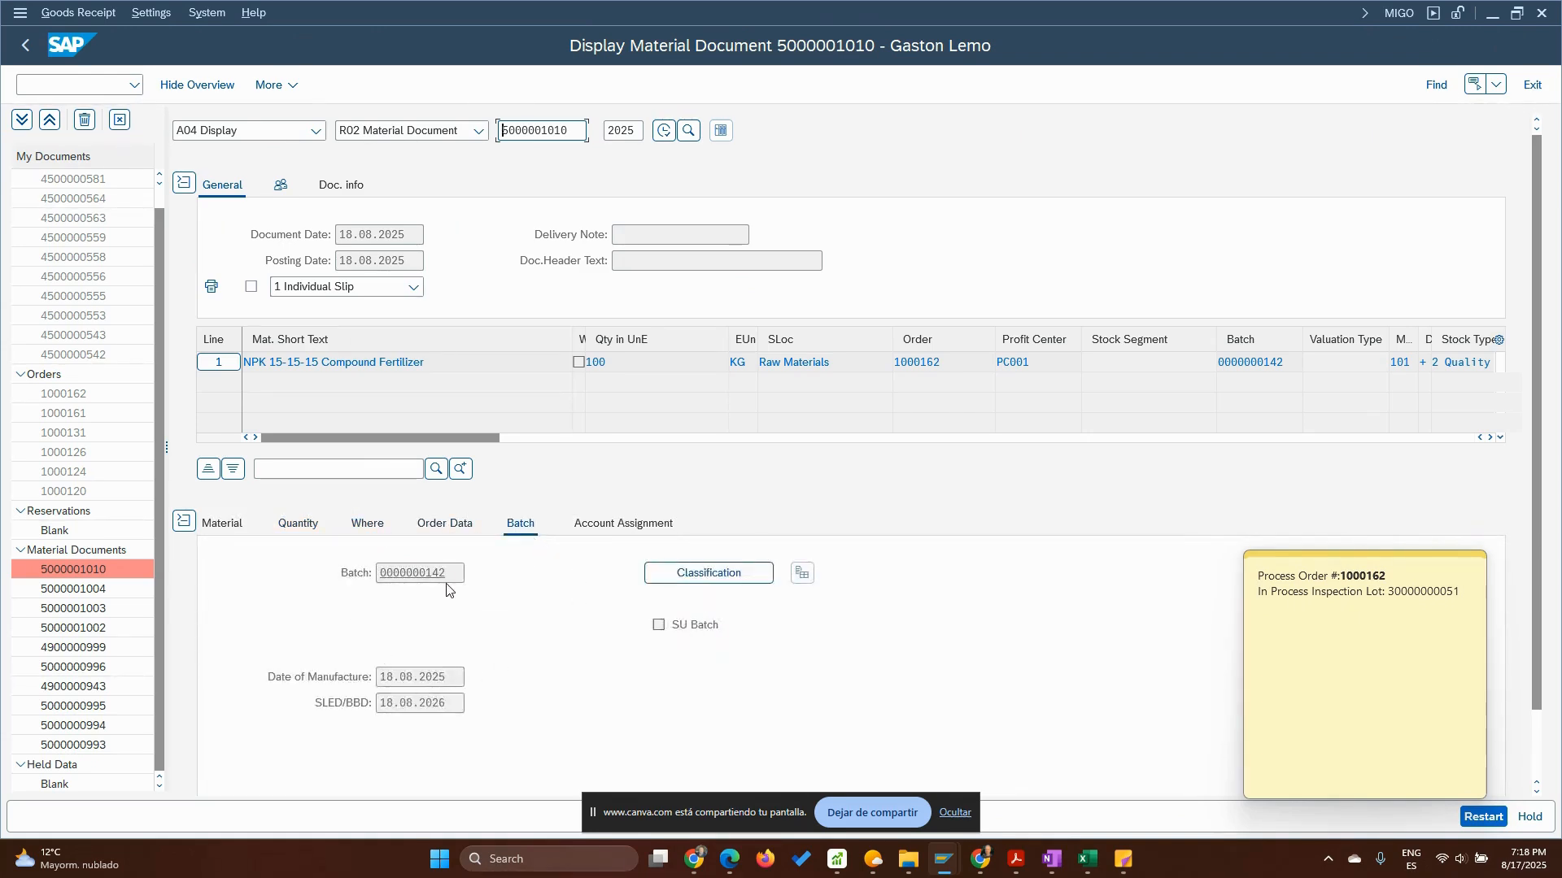
drag(455, 574, 388, 574)
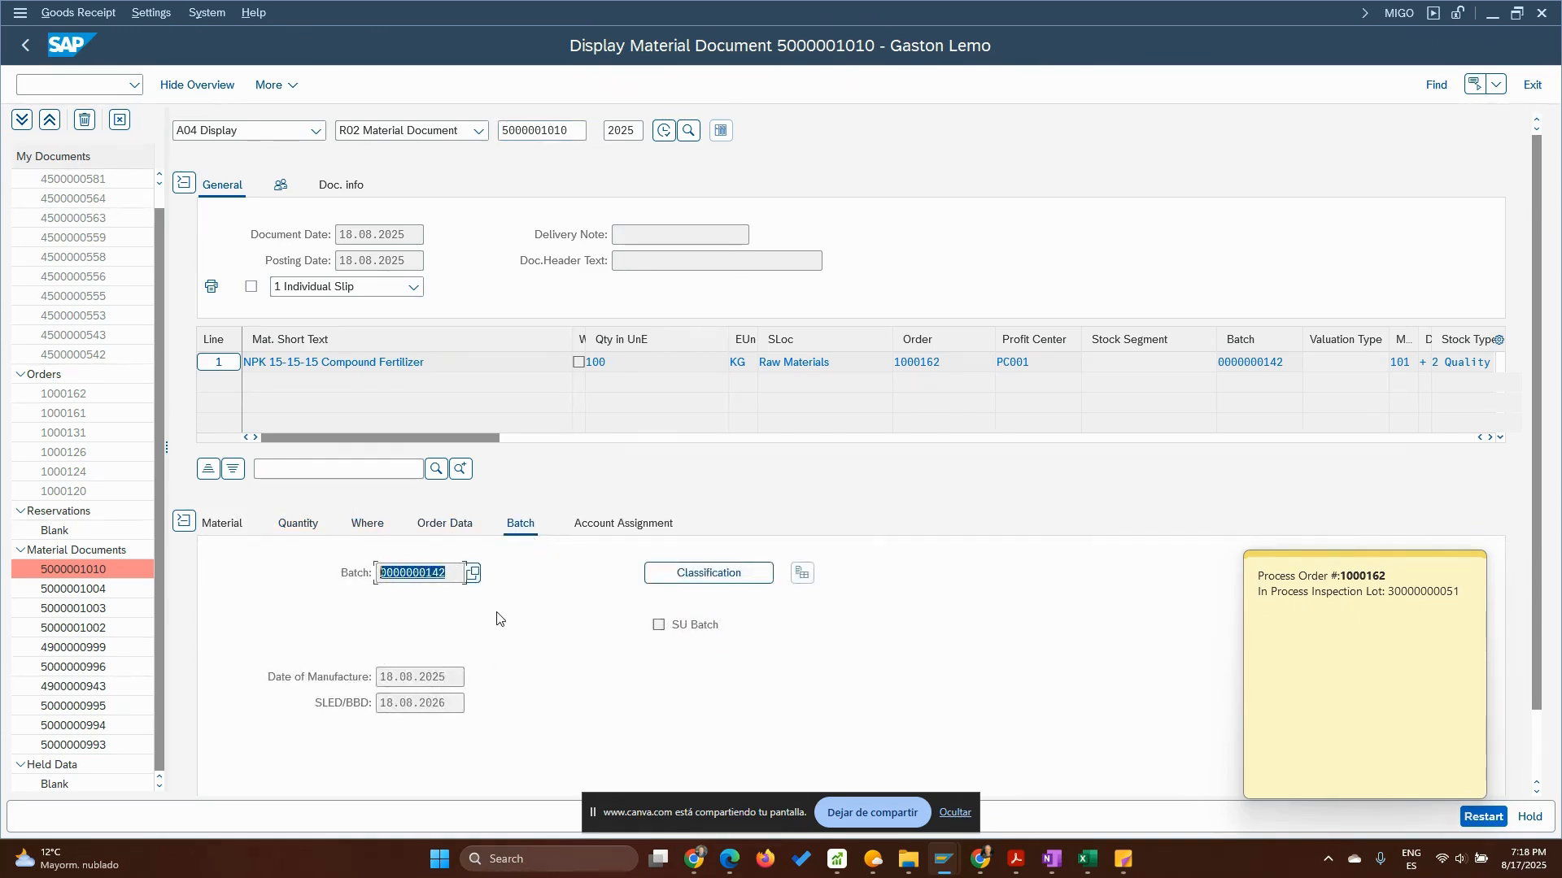
key(alt+Tab)
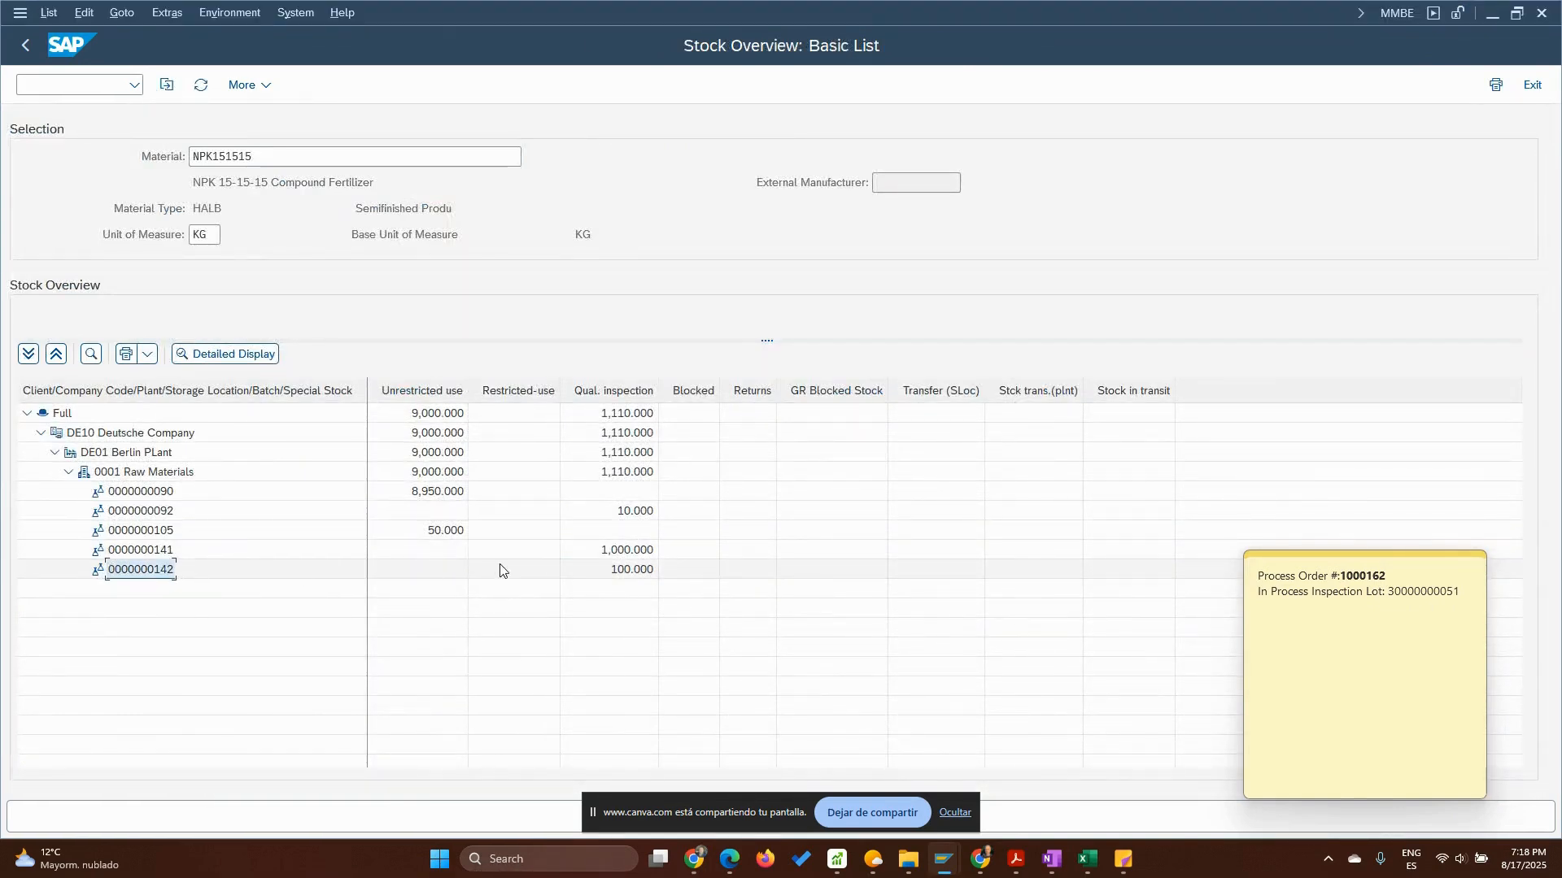